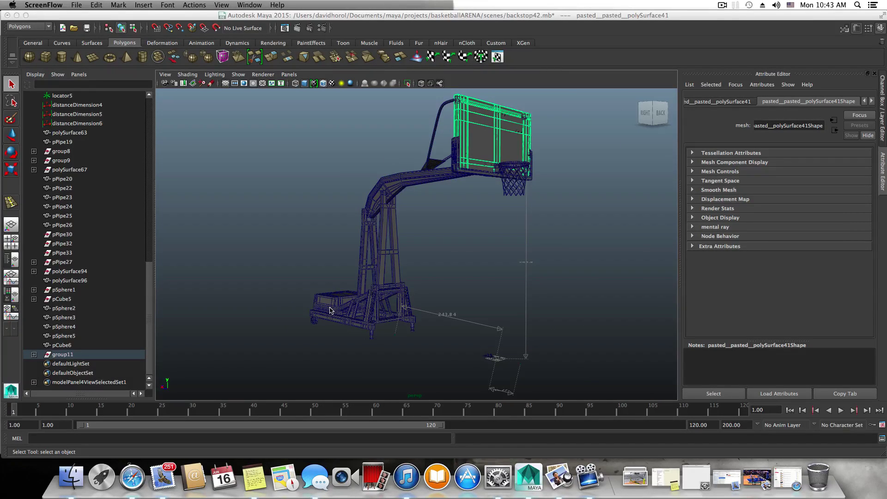
Step: Examine the basketball stand on the Spalding catalog cover in Preview as reference, comparing it with the front of the Maya model
left_click(564, 481)
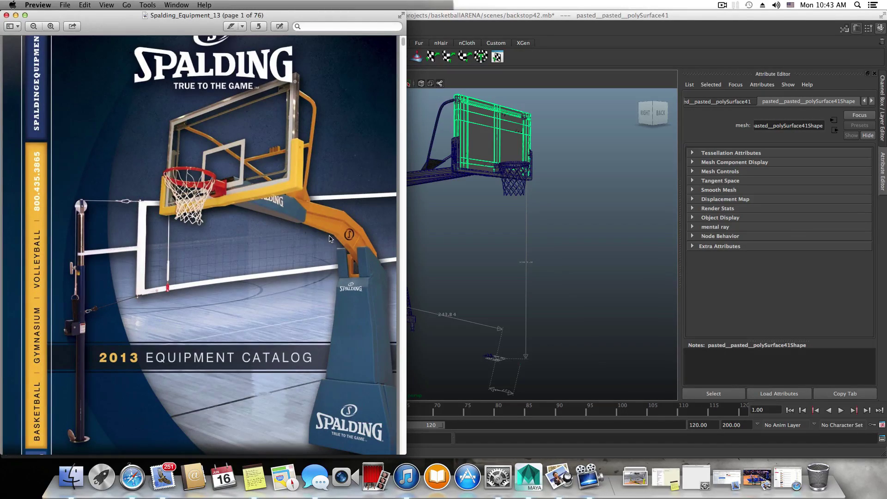
mouse_move(405, 323)
left_mouse_down()
mouse_move(416, 322)
mouse_move(405, 323)
left_mouse_up()
left_click_drag(350, 15, 176, 16)
left_click(454, 283)
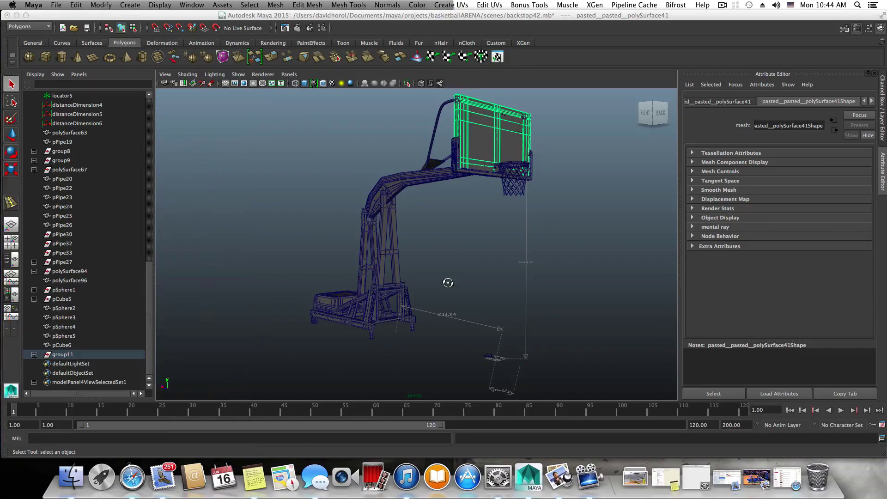
left_click_drag(448, 282, 389, 293, "alt")
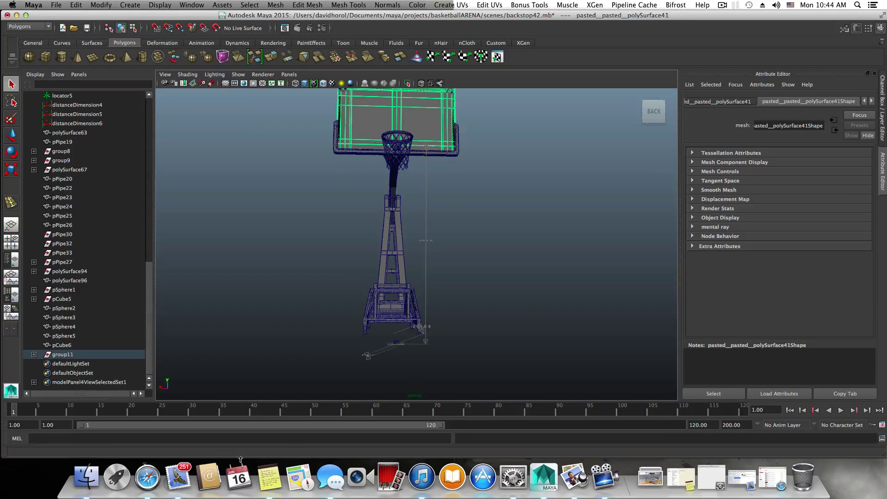
left_click(574, 477)
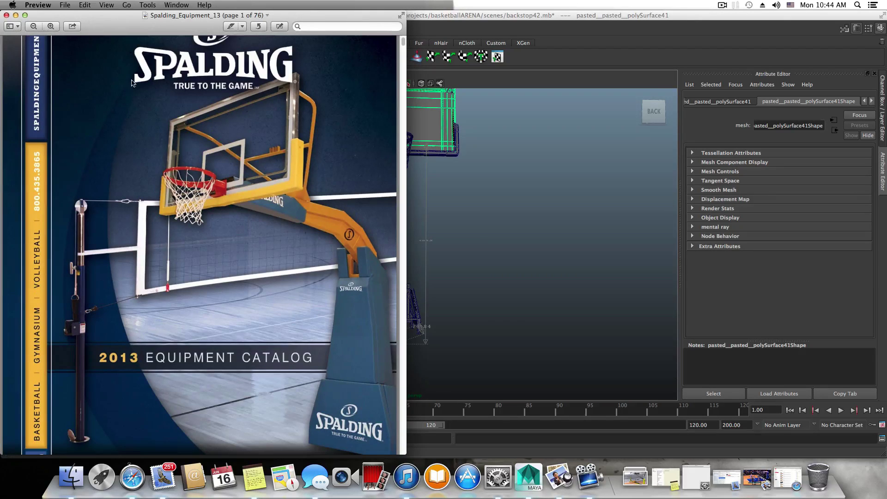
left_click(15, 16)
Step: Examine the backstop model's uprights, arm and wheeled base from the front and from an angle
scroll(483, 332, "up", 3)
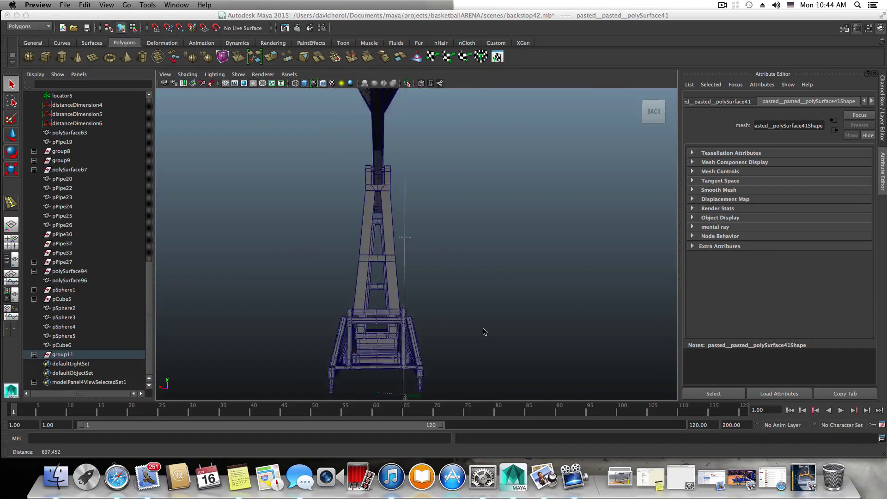
middle_click_drag(484, 332, 387, 297, "alt")
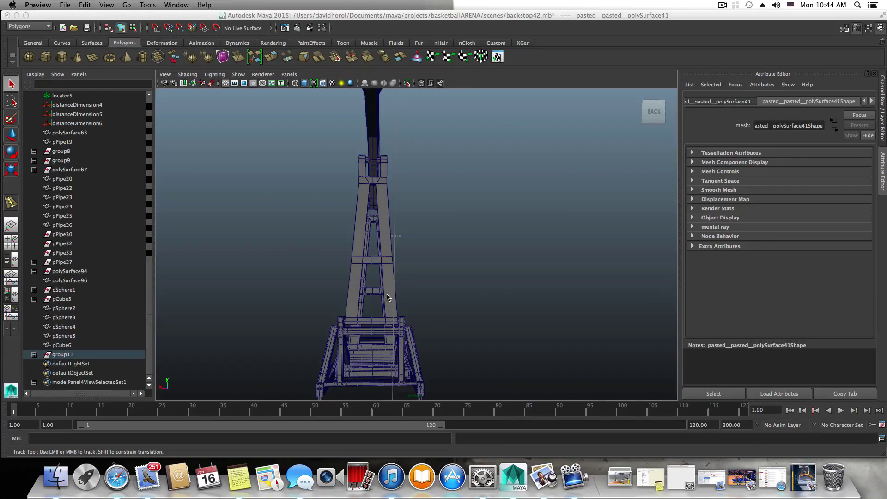
scroll(386, 338, "down", 3)
left_click(386, 339)
left_click_drag(387, 338, 323, 360, "alt")
middle_click_drag(322, 359, 347, 342, "alt")
scroll(347, 347, "down", 4)
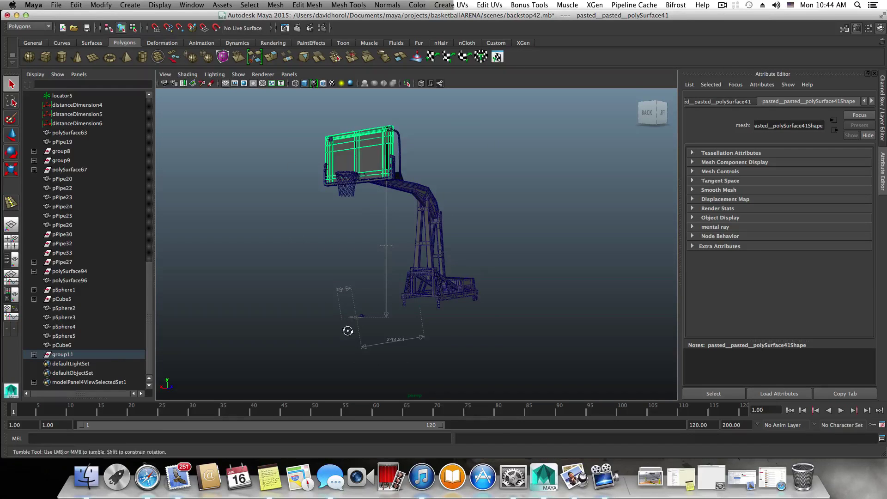
left_click_drag(347, 327, 357, 342, "alt")
right_click_drag(357, 342, 541, 368, "alt")
middle_click_drag(345, 347, 295, 334, "alt")
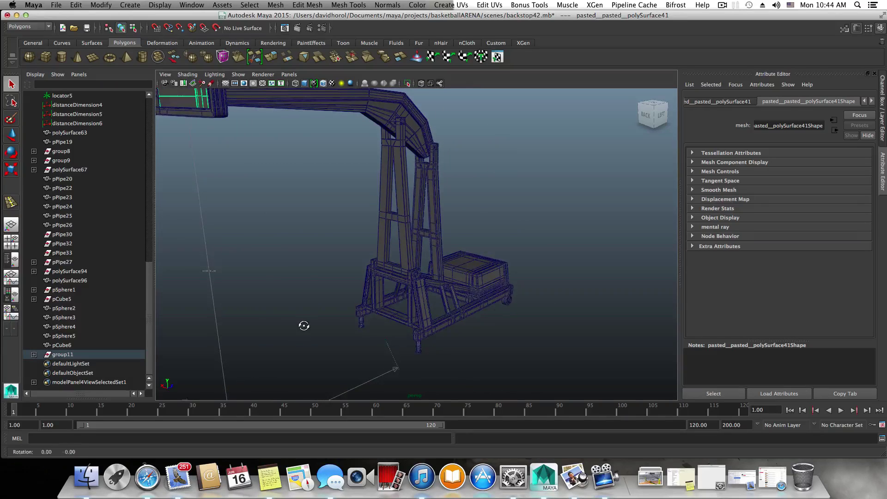
left_click_drag(303, 327, 305, 325, "alt")
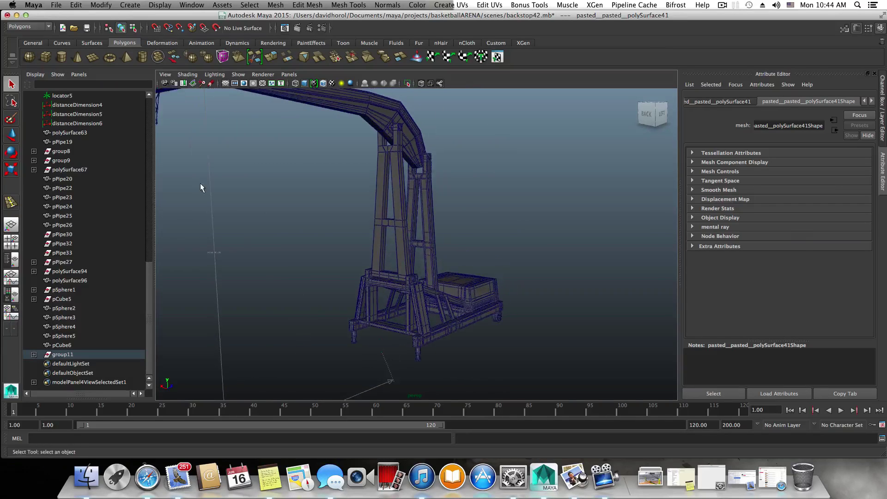
Step: Create a polygon cube, scale it up uniformly and place it on the floor just in front of the backstop's base
left_click(45, 57)
right_click_drag(348, 281, 337, 287, "alt")
left_click_drag(359, 310, 346, 318, "alt")
key("e")
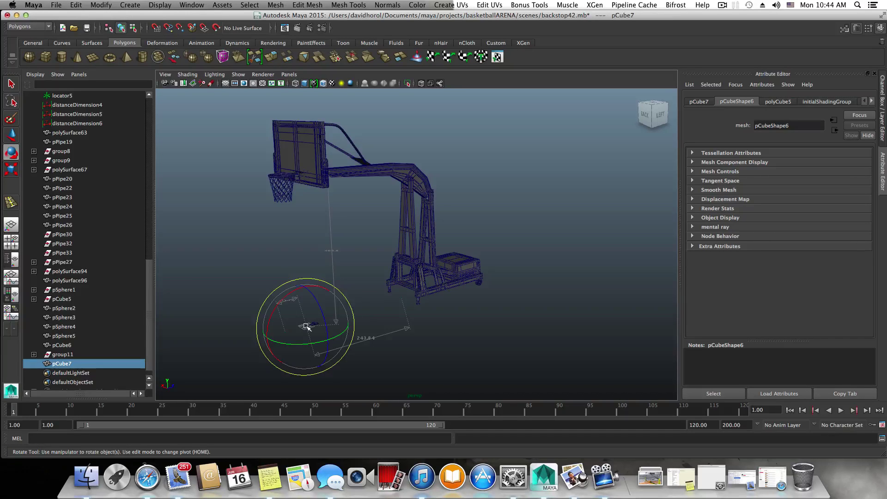
key("r")
left_click_drag(311, 327, 386, 291)
key("w")
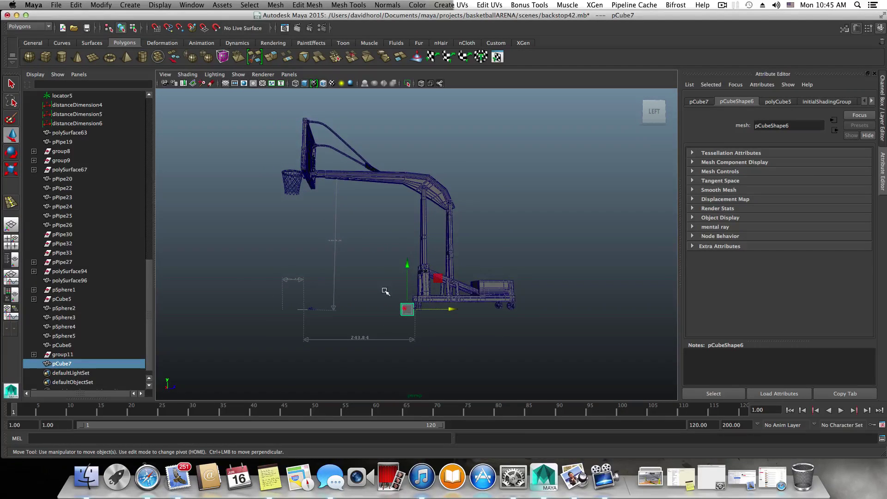
Step: In the orthographic side view, flatten the cube along its depth into a thin upright panel
key("space")
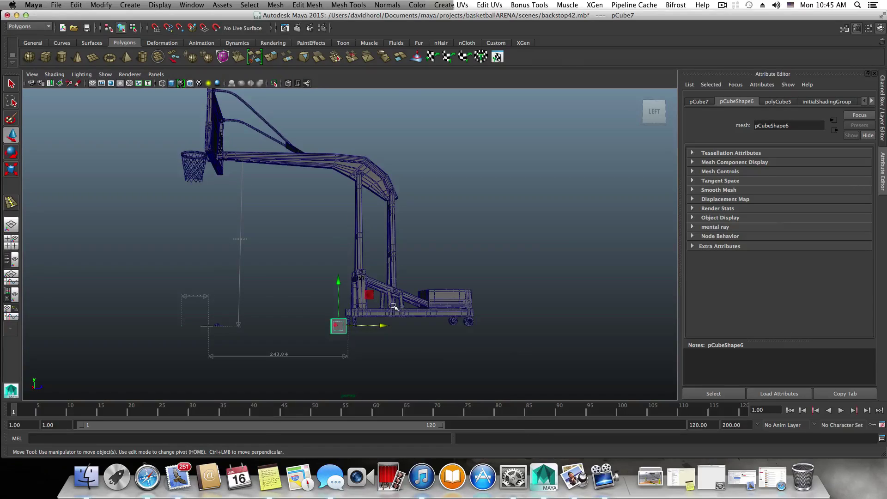
key("space")
left_click(11, 242)
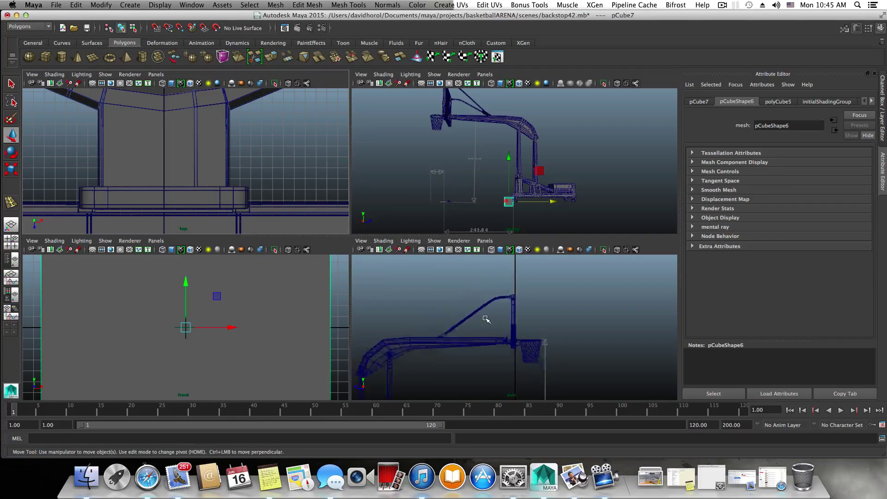
key("space")
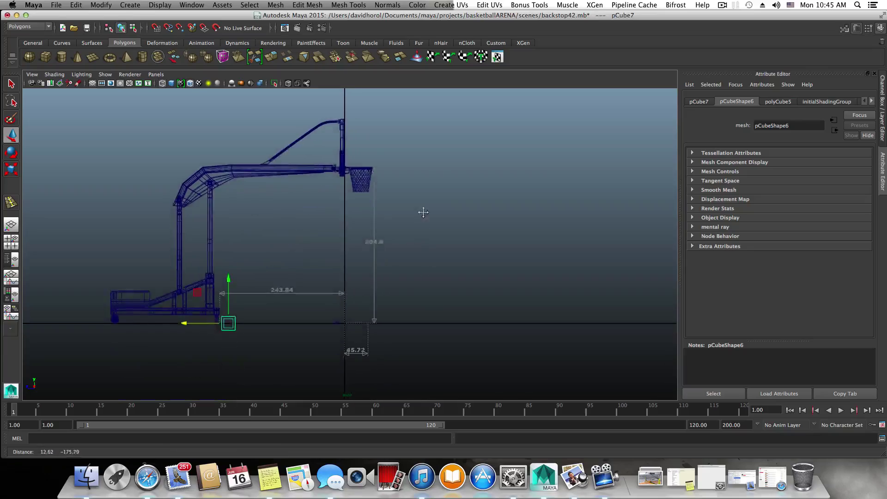
scroll(286, 319, "up", 8)
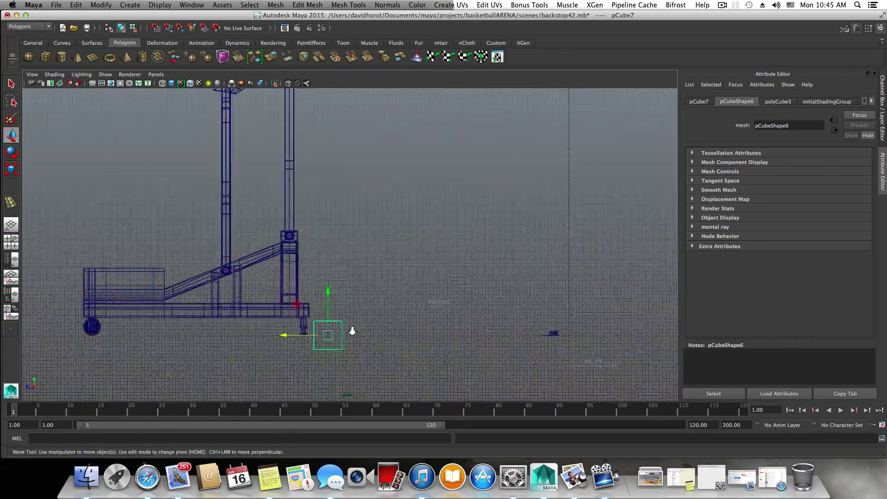
scroll(352, 331, "up", 5)
middle_click_drag(352, 332, 392, 218, "alt")
middle_click_drag(350, 274, 367, 245, "alt")
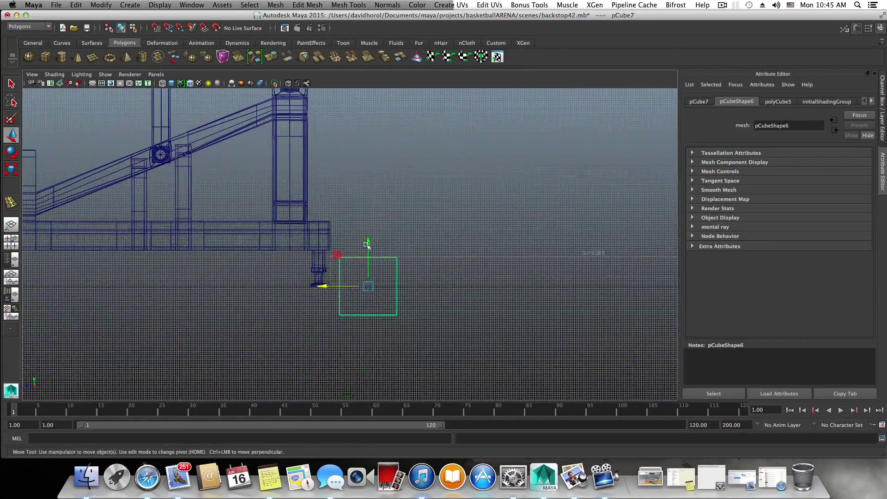
scroll(367, 245, "up", 3)
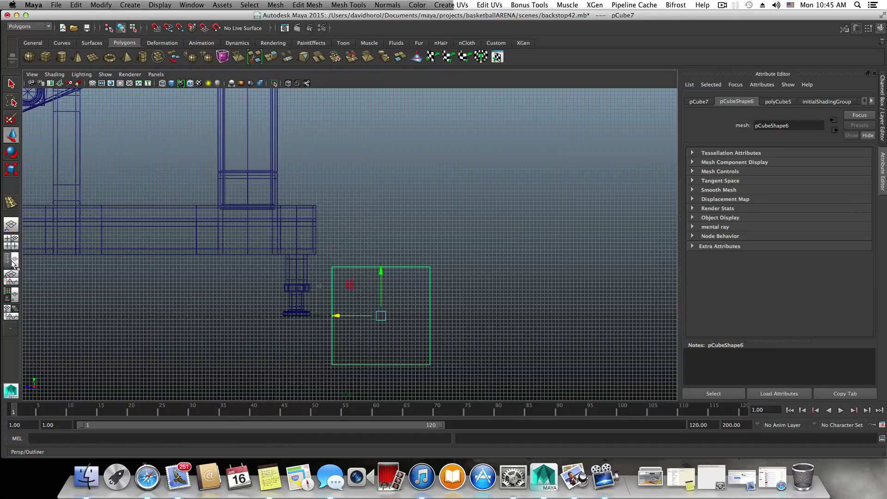
key("r")
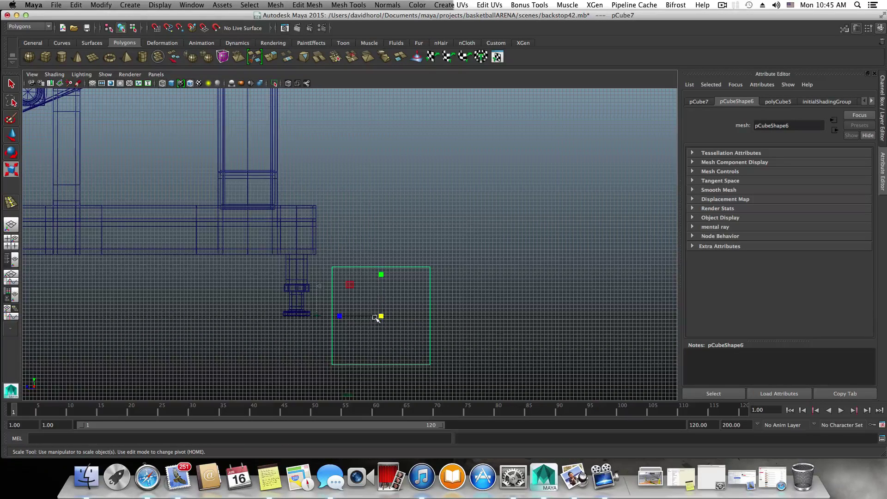
left_click_drag(341, 316, 381, 317)
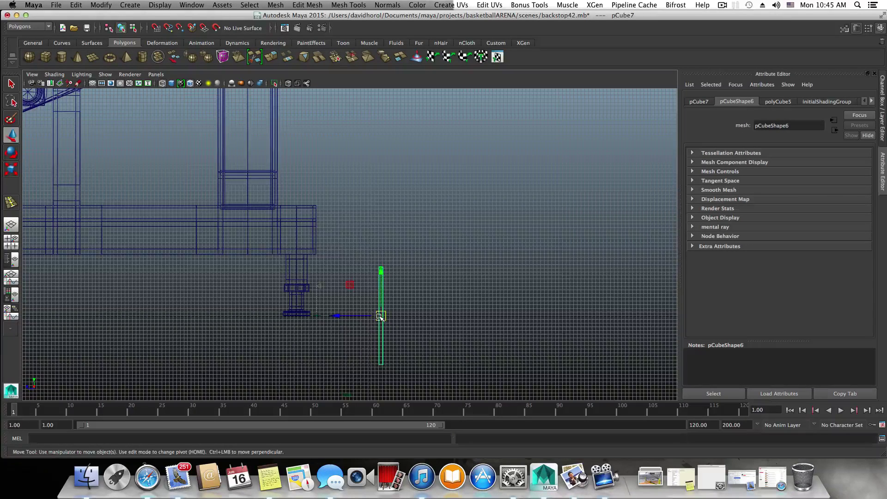
Step: Move the panel against the front end of the base with its lower edge at floor level, at about Y 13.69, Z 243.37
key("w")
left_click_drag(380, 276, 350, 231)
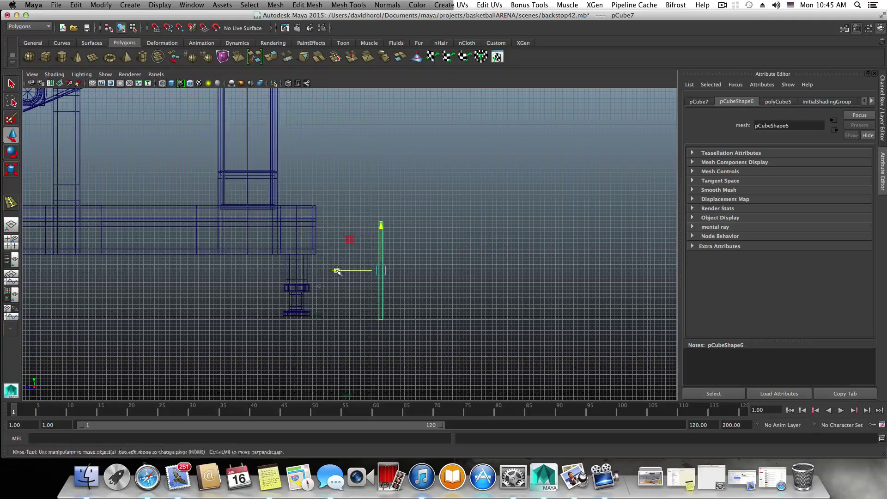
left_click_drag(337, 272, 275, 263)
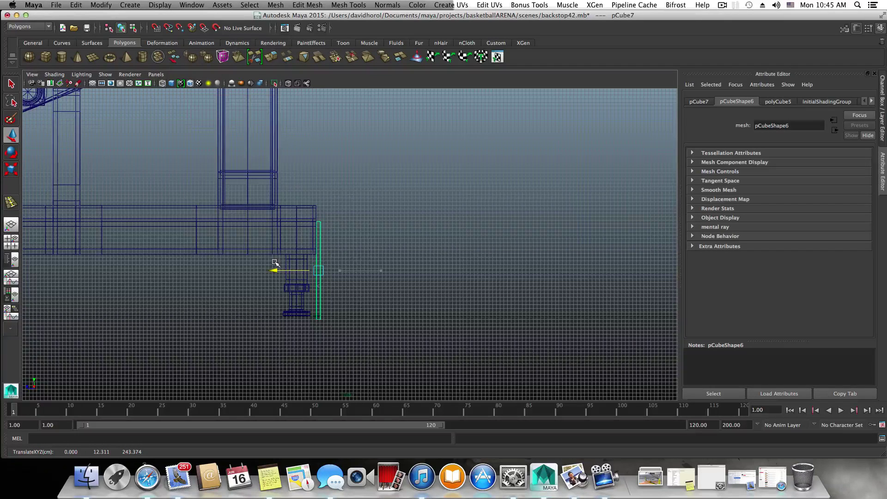
left_click_drag(318, 225, 319, 222)
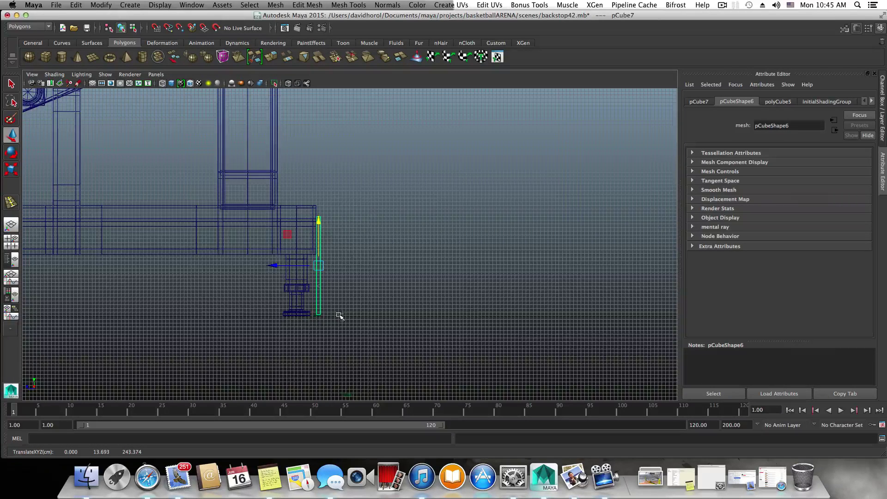
Step: Select the panel's upper vertices and raise them to about Y 261.95, just beneath the curved arm
right_click(371, 223)
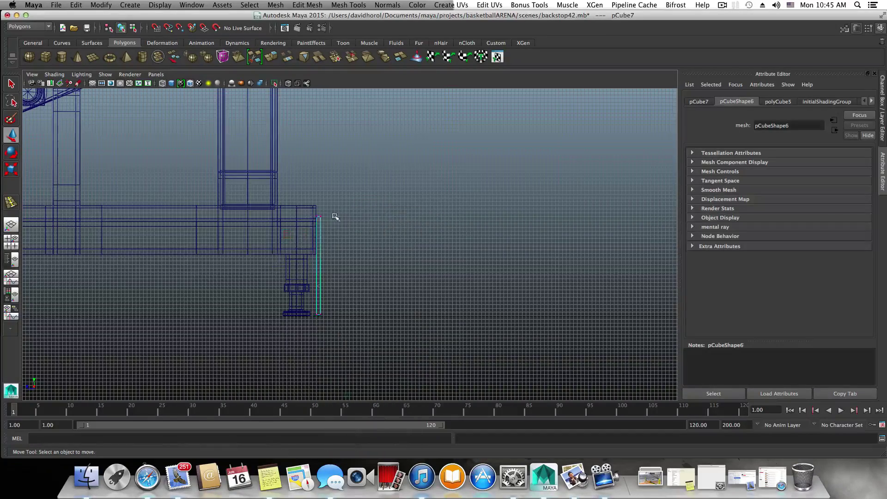
left_click_drag(297, 198, 353, 237)
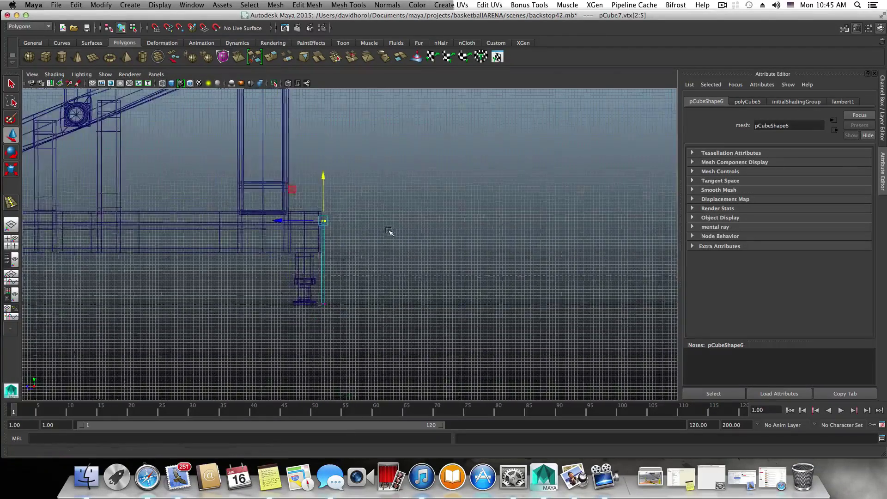
middle_click_drag(391, 192, 401, 262, "alt")
right_click_drag(401, 262, 389, 218, "alt")
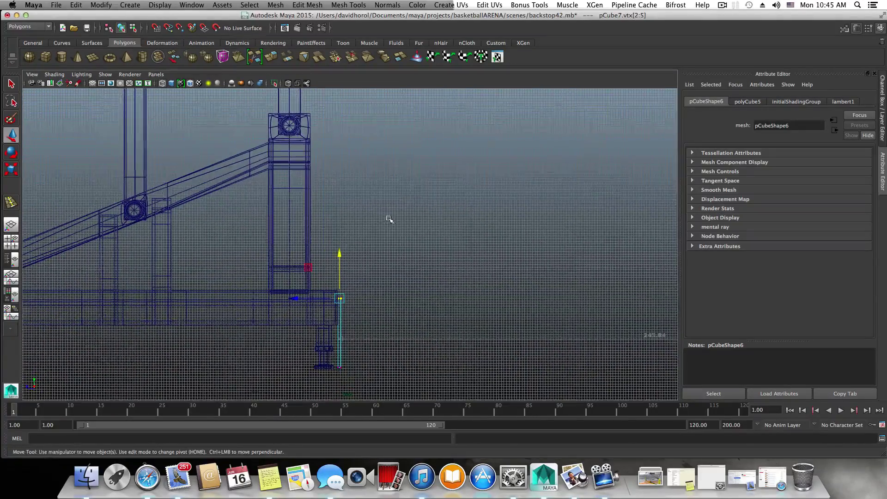
middle_click_drag(391, 220, 392, 225, "alt")
left_click_drag(393, 226, 342, 137, "alt")
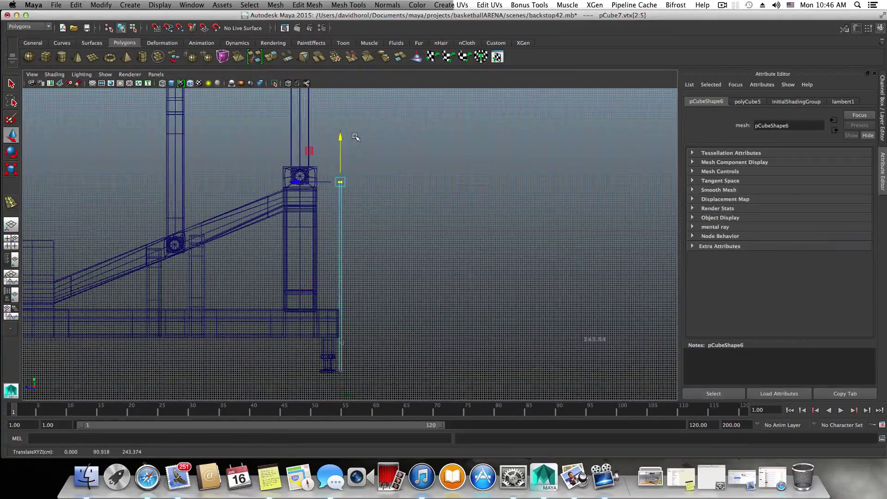
middle_click_drag(404, 165, 418, 219, "alt")
right_click_drag(418, 219, 325, 214, "alt")
middle_click_drag(358, 181, 321, 256, "alt")
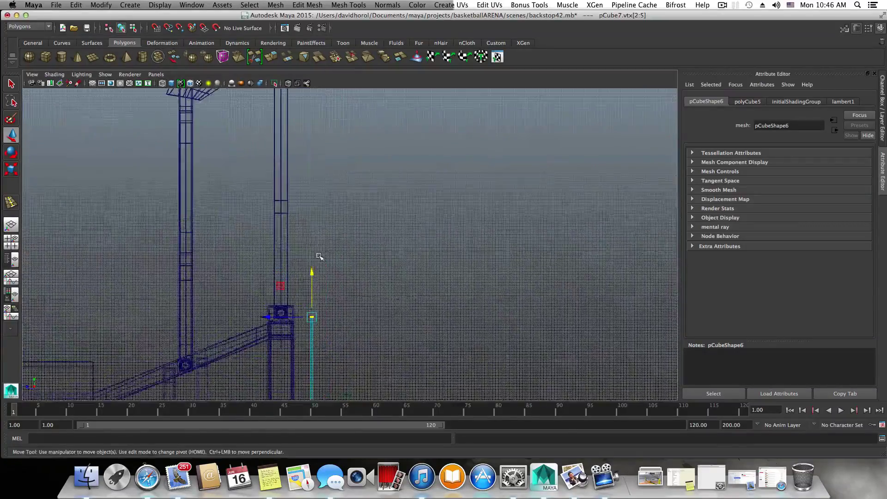
right_click_drag(321, 256, 318, 247, "alt")
middle_click_drag(330, 244, 335, 278, "alt")
right_click_drag(335, 278, 313, 264, "alt")
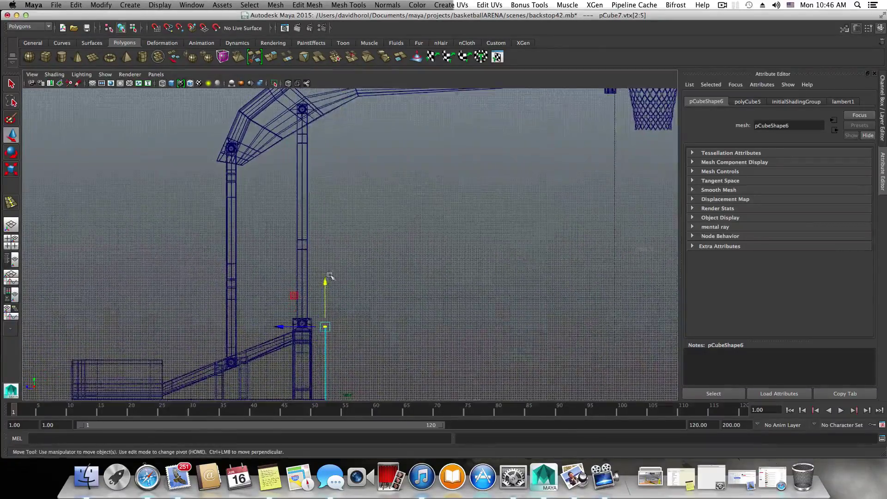
left_click_drag(325, 281, 324, 80)
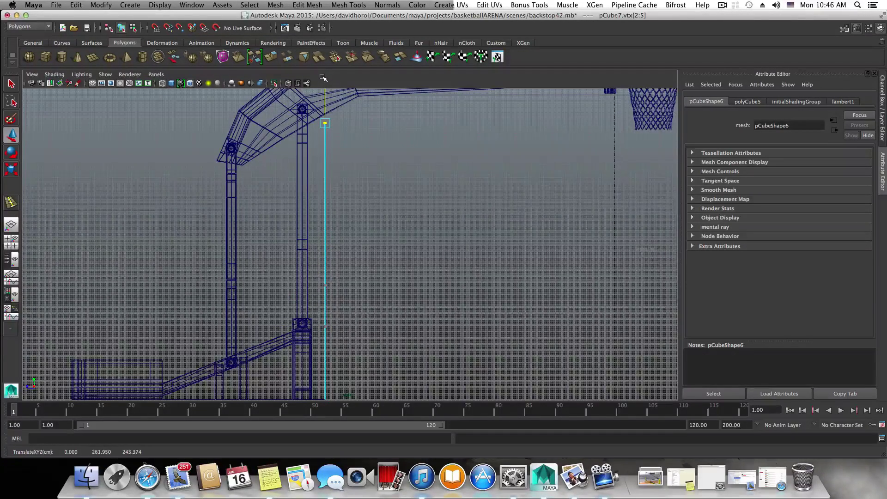
Step: Lean the panel's upper vertices back to meet the arm's underside, at about Y 260.79, Z 255.40
middle_click_drag(347, 109, 360, 179, "alt")
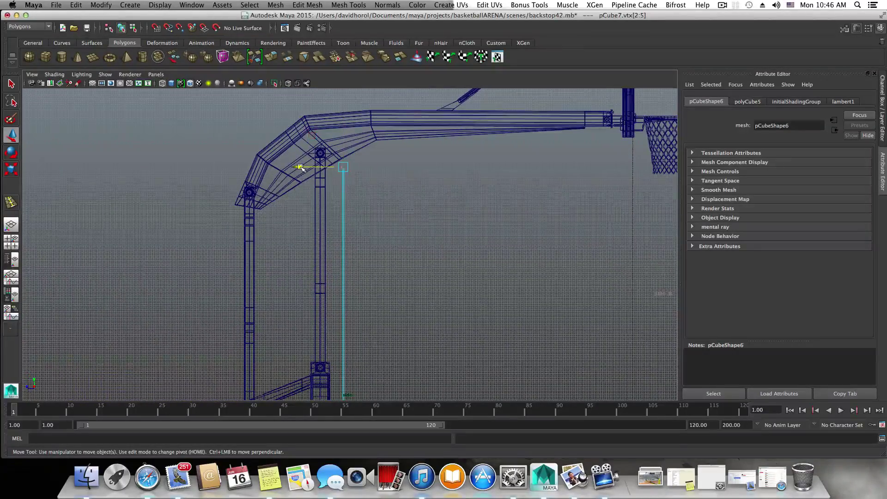
left_click_drag(301, 167, 287, 169)
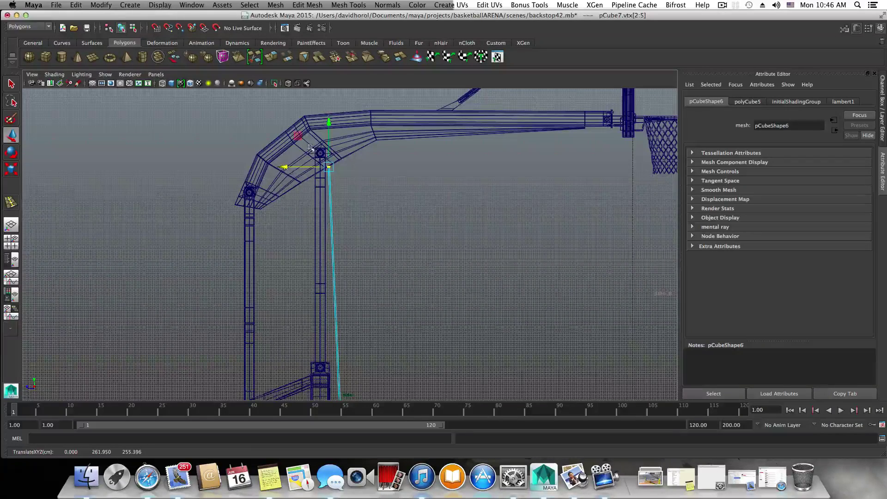
left_click_drag(329, 121, 328, 124)
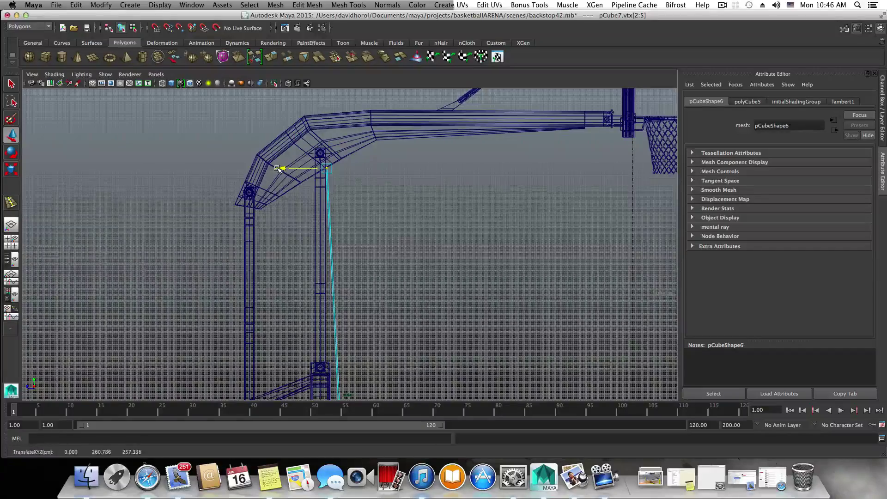
left_click_drag(279, 169, 279, 169)
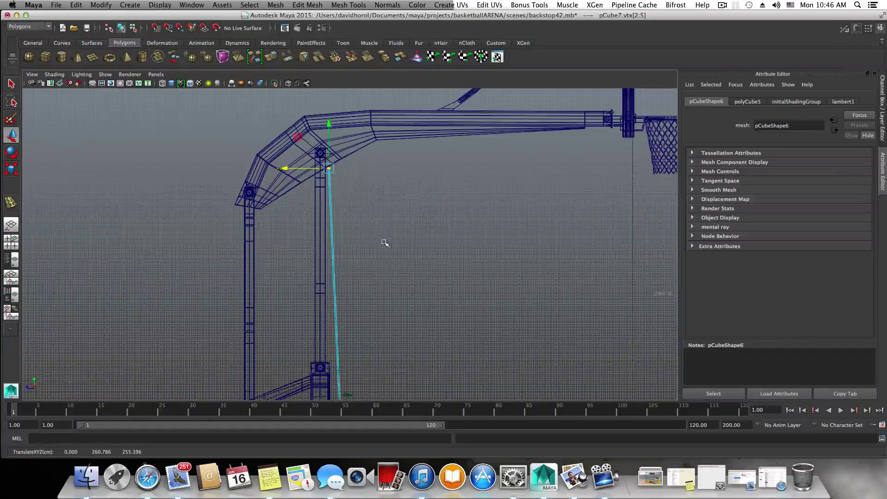
Step: Insert a horizontal edge loop across the panel level with the top of the base frame, working in the orthographic side view
middle_click_drag(377, 328, 383, 247, "alt")
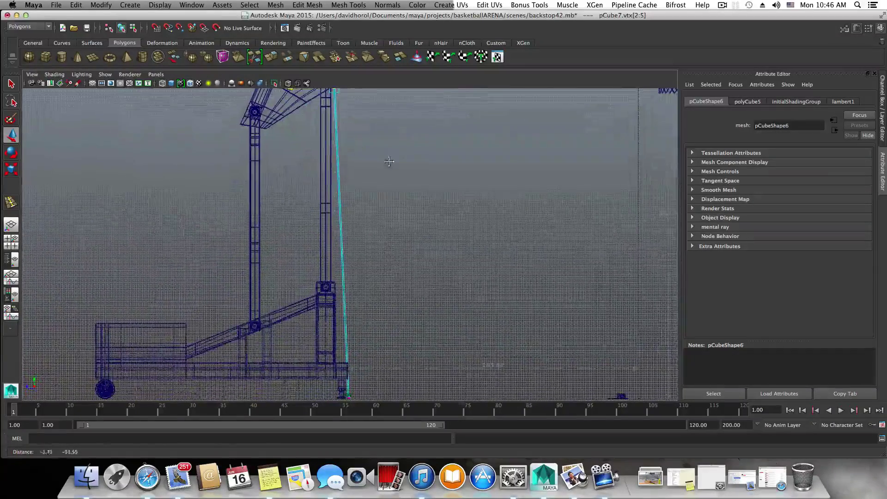
right_click(340, 244, "shift")
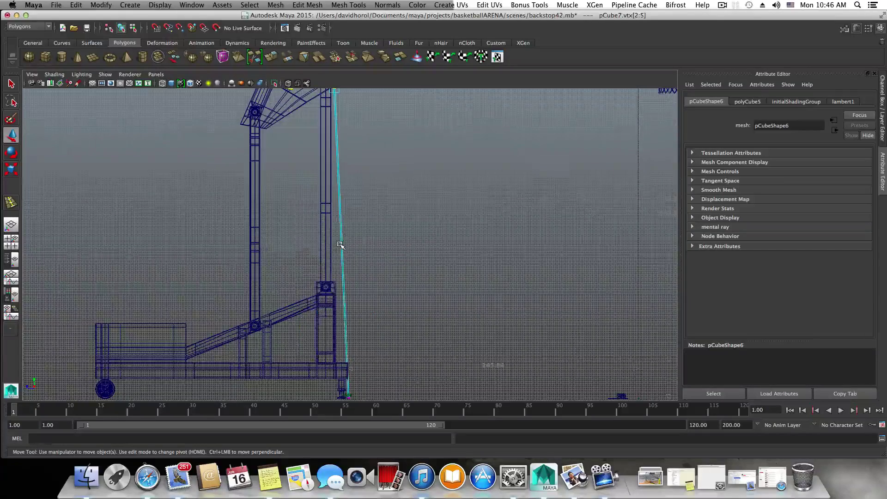
key("space")
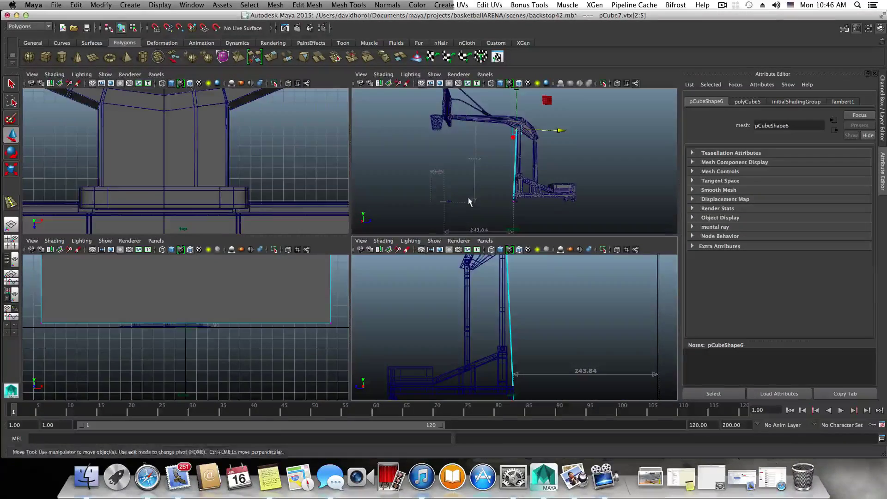
key("space")
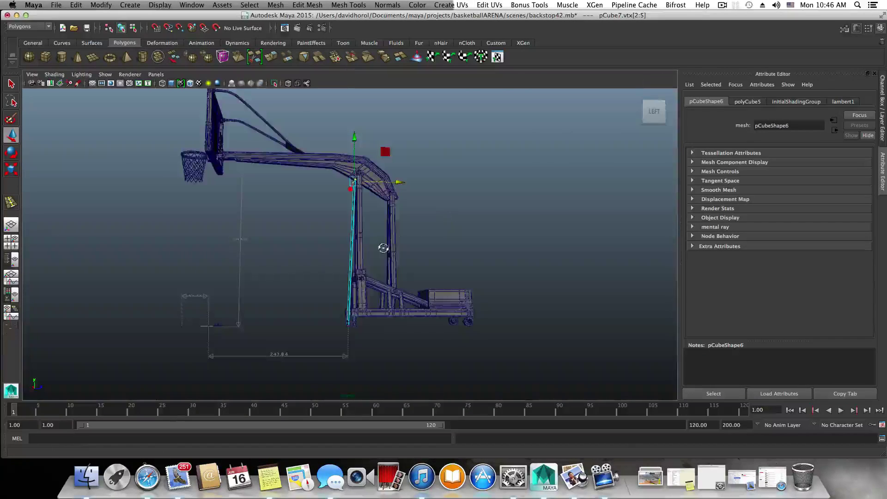
left_click_drag(383, 248, 481, 250, "alt")
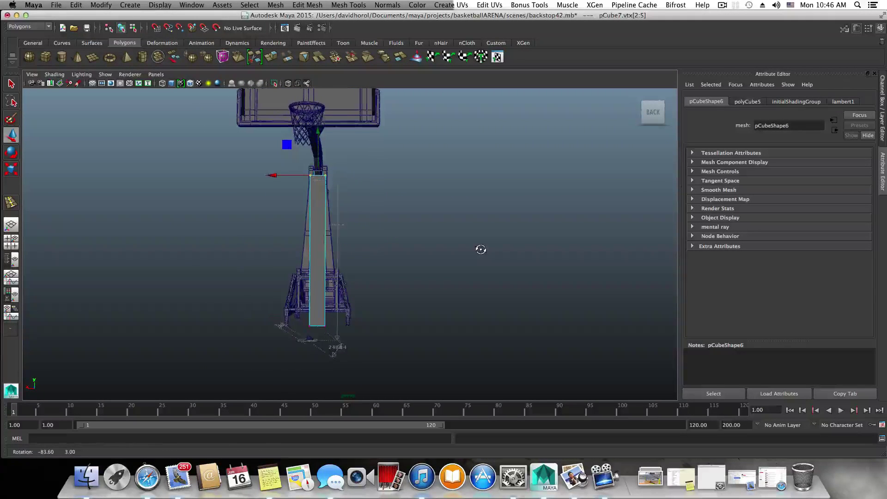
right_click_drag(370, 240, 409, 285, "alt")
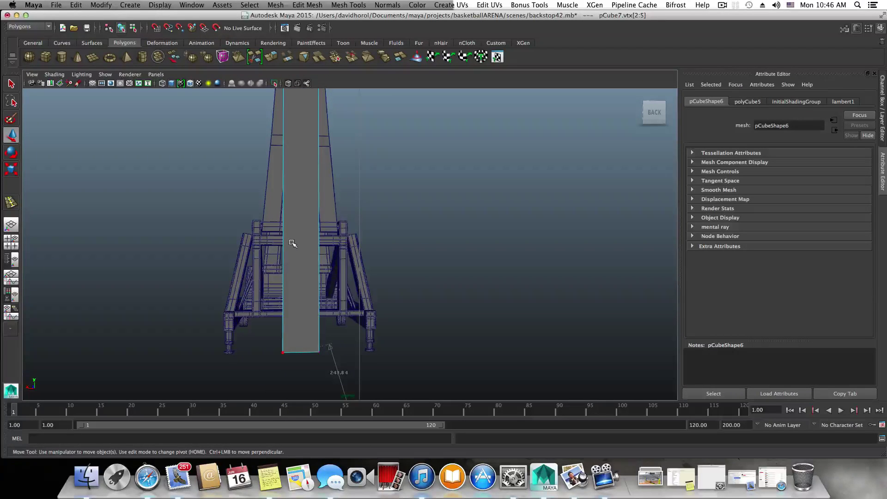
key("F8")
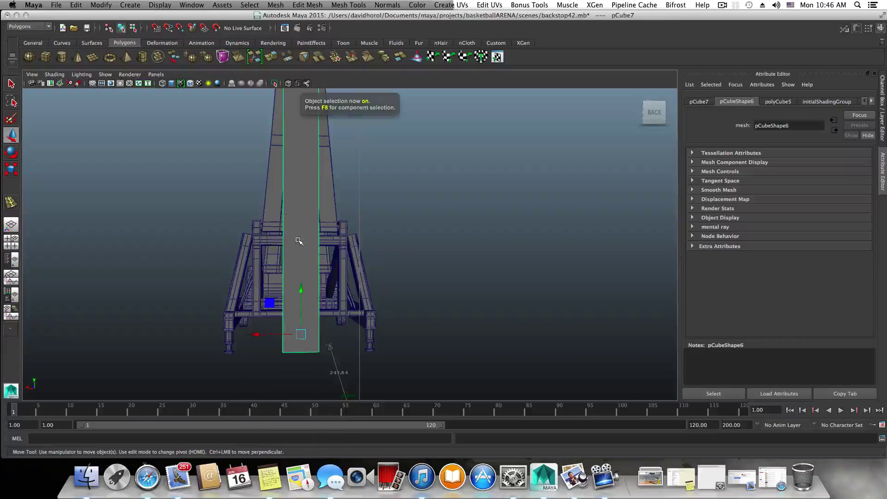
right_click_drag(298, 241, 276, 248, "shift")
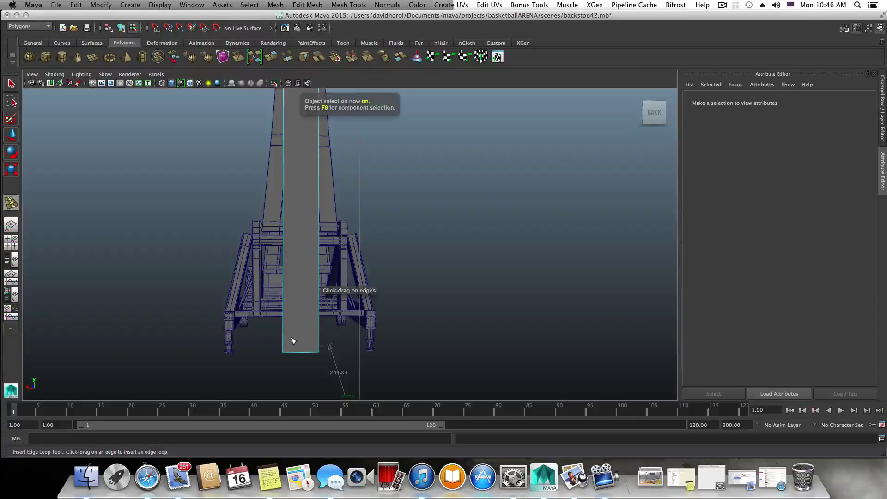
middle_click_drag(294, 341, 278, 294, "alt")
right_click_drag(301, 302, 308, 297, "alt")
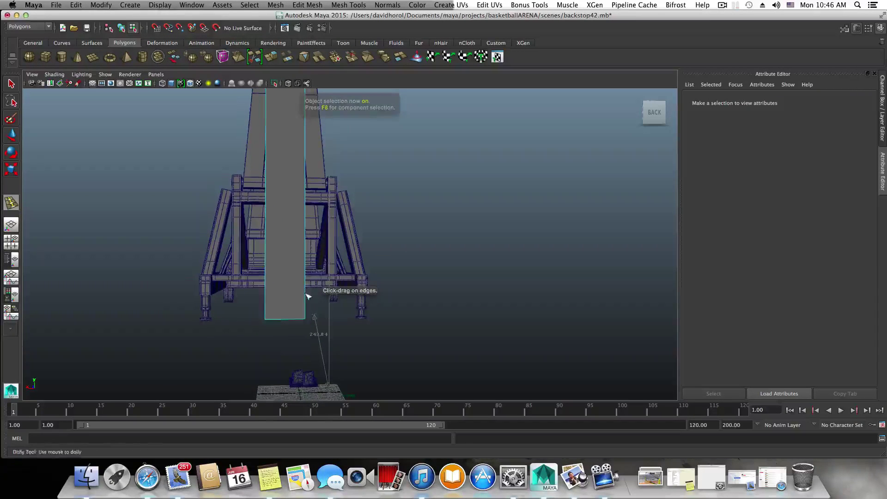
mouse_move(308, 285)
left_mouse_down("alt")
mouse_move(297, 277)
mouse_move(304, 283)
left_mouse_up("alt")
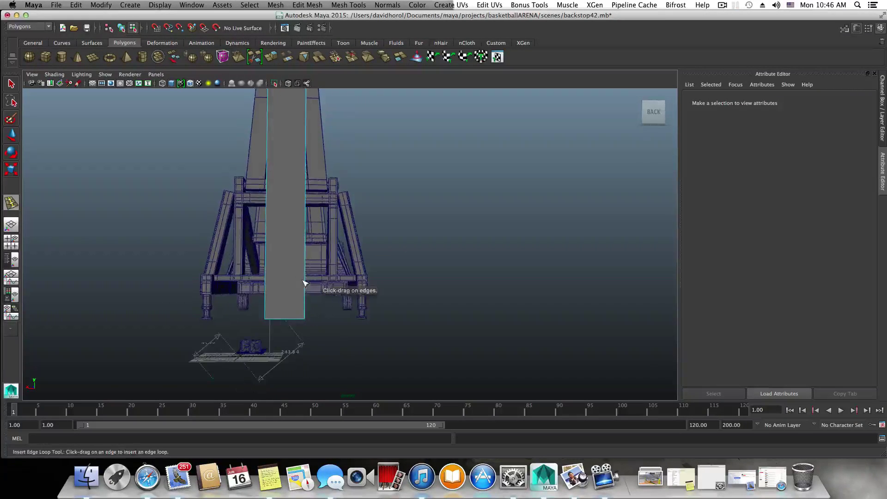
left_click(11, 242)
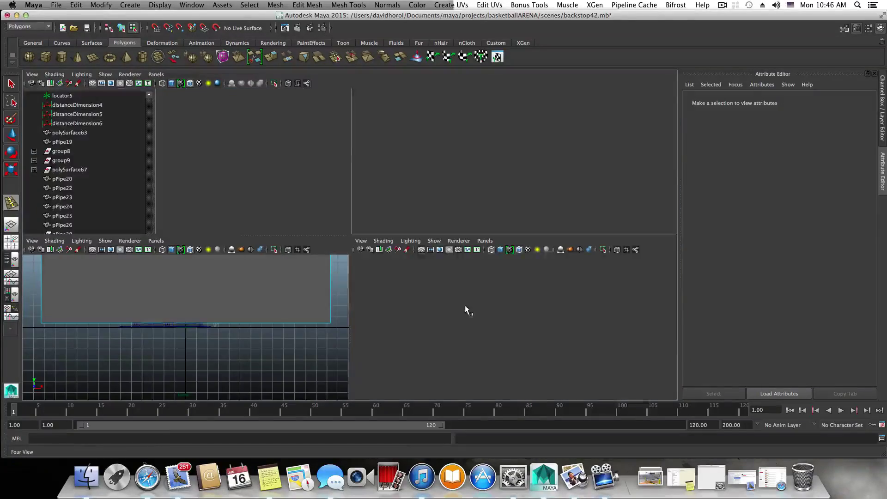
key("space")
middle_click_drag(481, 348, 479, 285, "alt")
right_click_drag(387, 327, 412, 341, "alt")
middle_click_drag(412, 341, 390, 254, "alt")
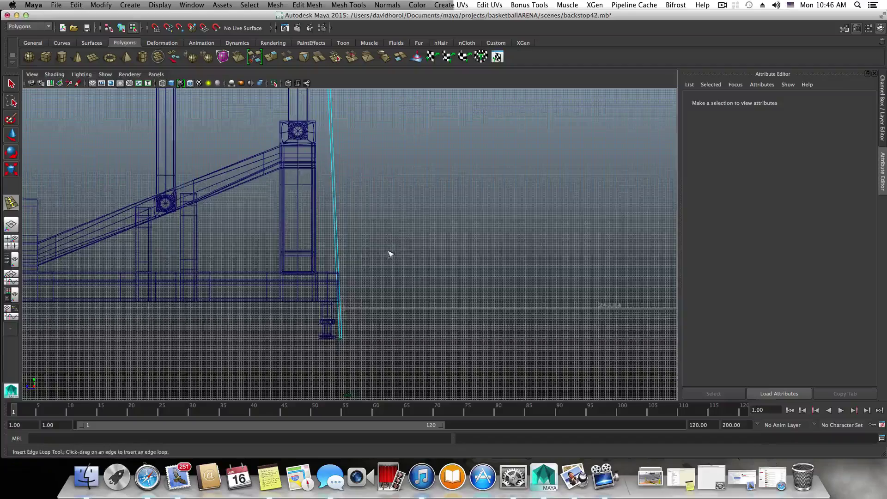
left_click(340, 273)
Step: Insert a second horizontal edge loop across the panel level with the top of the front post's hinge block
middle_click_drag(359, 268, 361, 351, "alt")
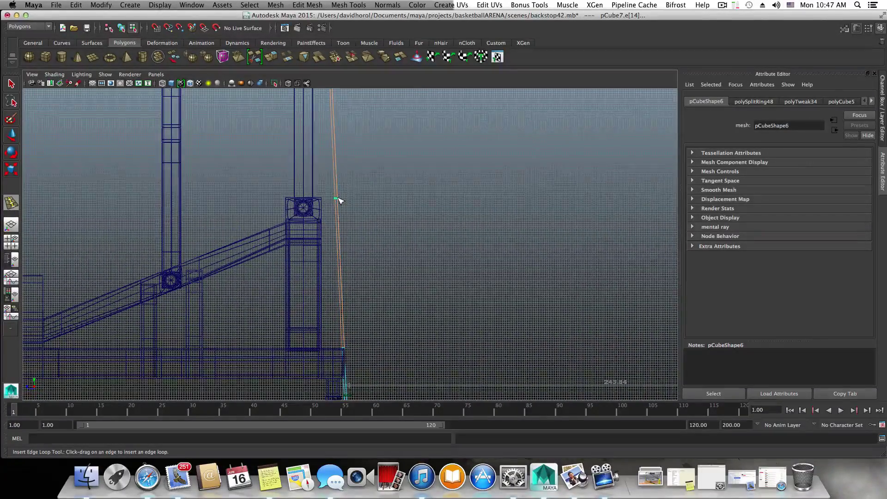
left_click_drag(339, 199, 338, 202)
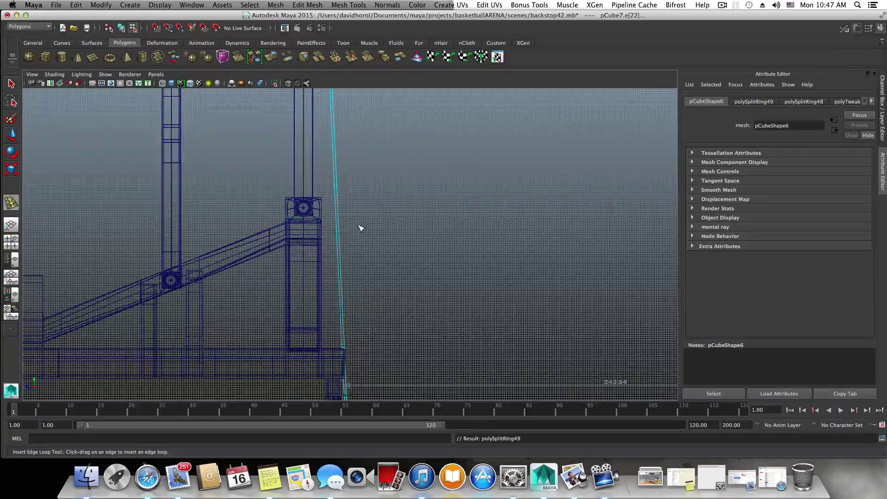
middle_click_drag(353, 197, 349, 342, "alt")
middle_click_drag(353, 231, 353, 277, "alt")
left_click_drag(353, 278, 347, 324, "alt")
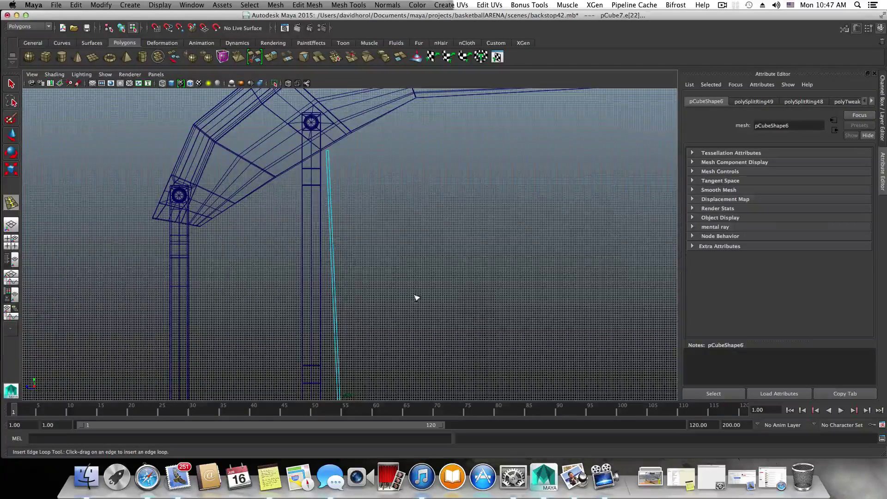
Step: Set the Scale tool's axis to World and widen the panel's two lowest vertex rows to the full width of the base
key("space")
key("space")
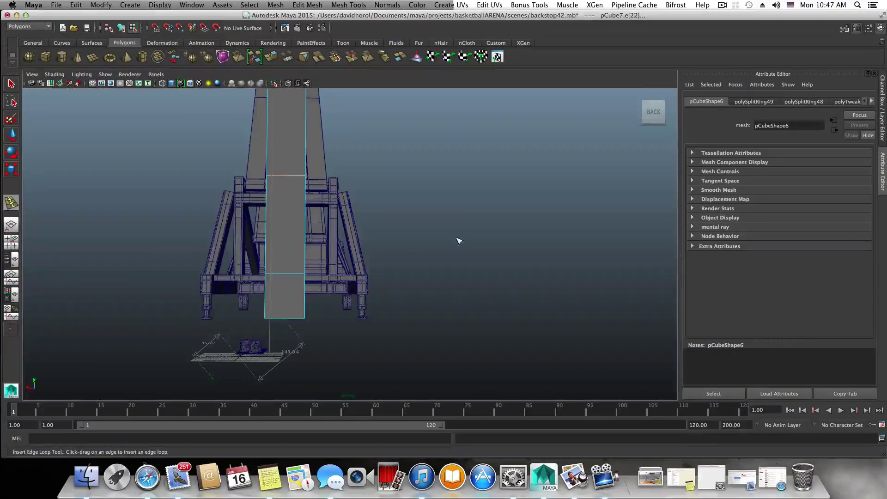
left_click(11, 83)
right_click_drag(288, 221, 253, 221)
left_click_drag(332, 341, 339, 340)
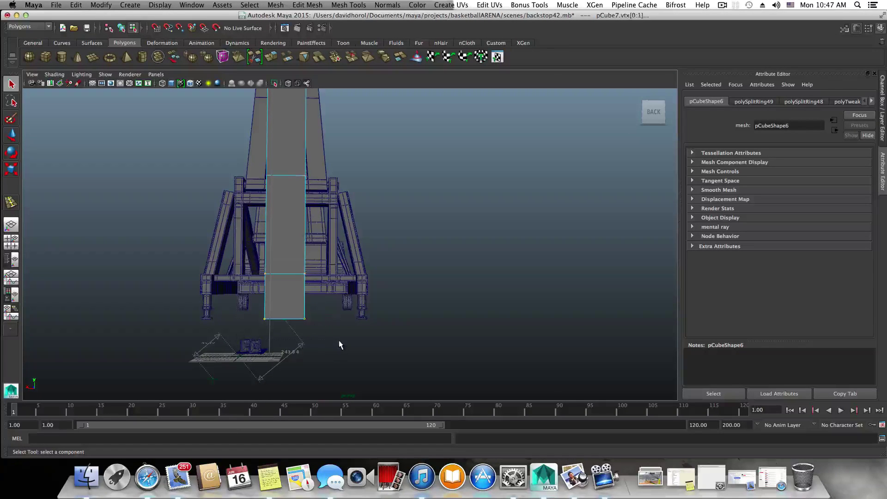
key("r")
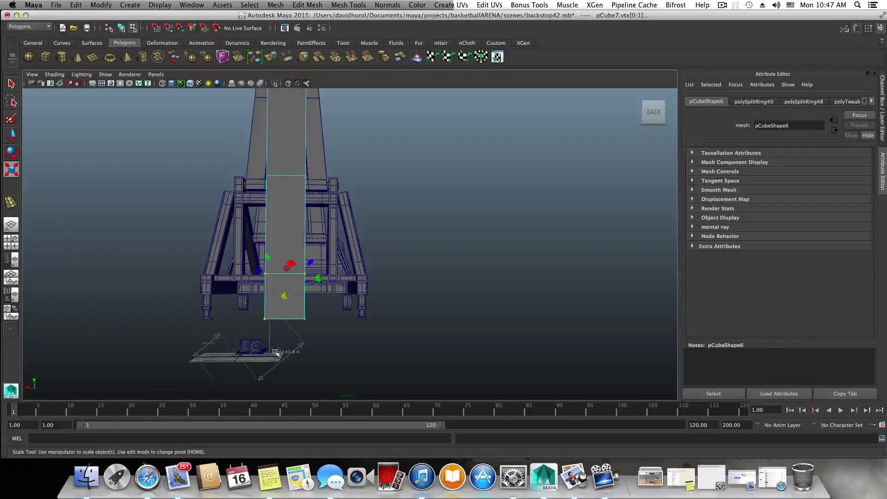
double_click(10, 170)
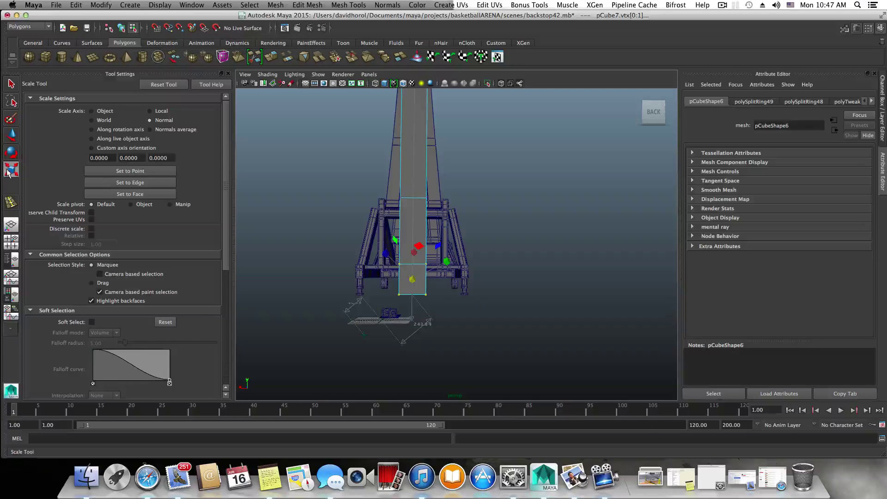
left_click(92, 120)
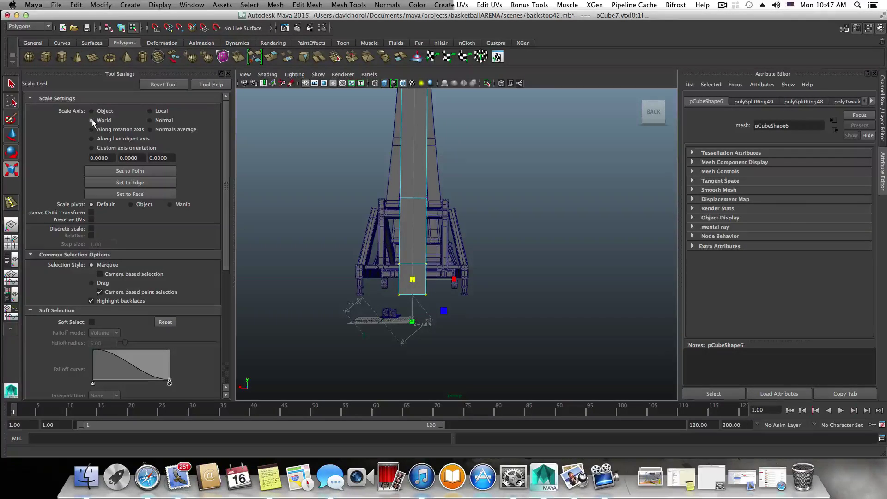
left_click_drag(457, 281, 581, 294)
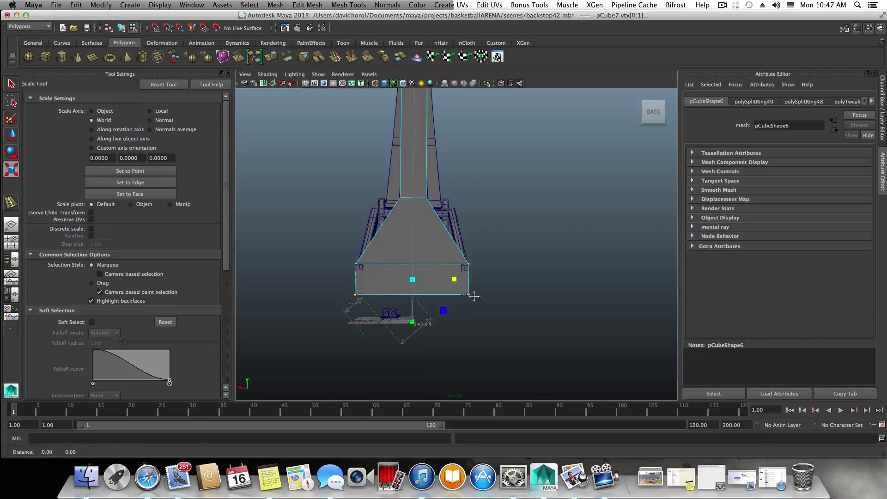
Step: Widen the vertices of the hinge-level edge loop along X so the panel tapers gradually from base to top
middle_click_drag(475, 296, 464, 346, "alt")
left_click_drag(385, 242, 441, 257)
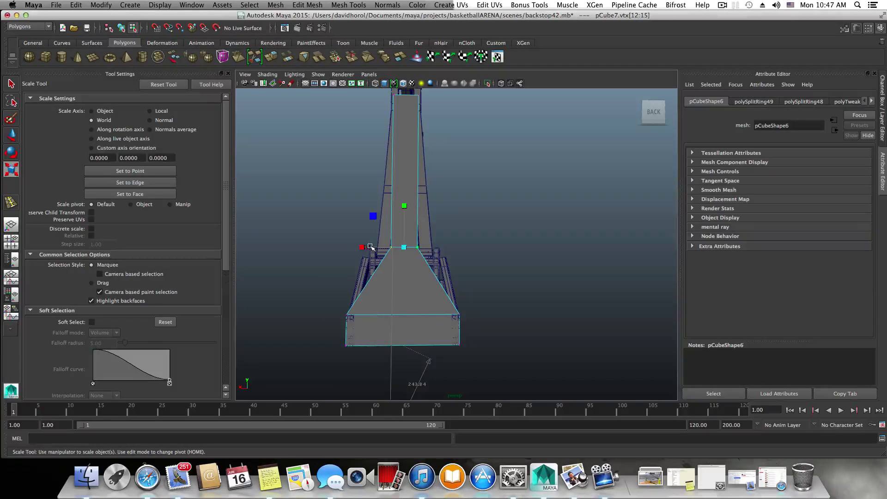
left_click_drag(364, 247, 280, 248)
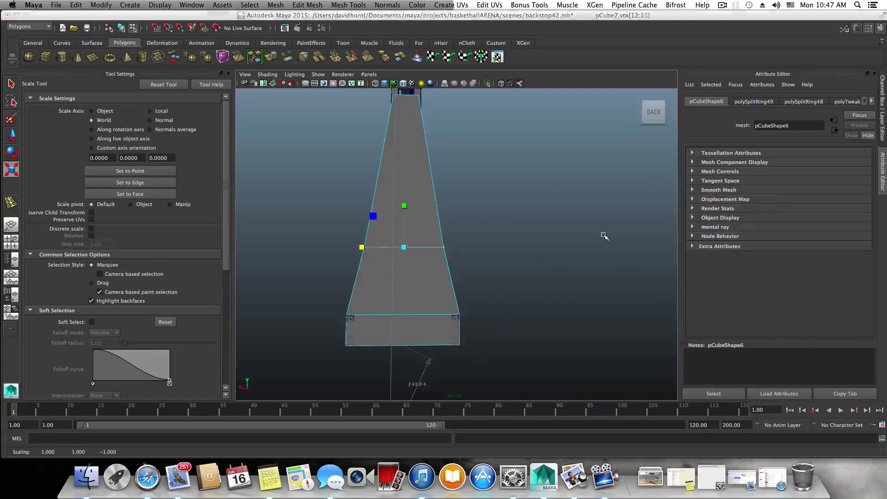
Step: Select the vertices of the base-level edge loop and move them slightly forward, to about Z 243.06
key("space")
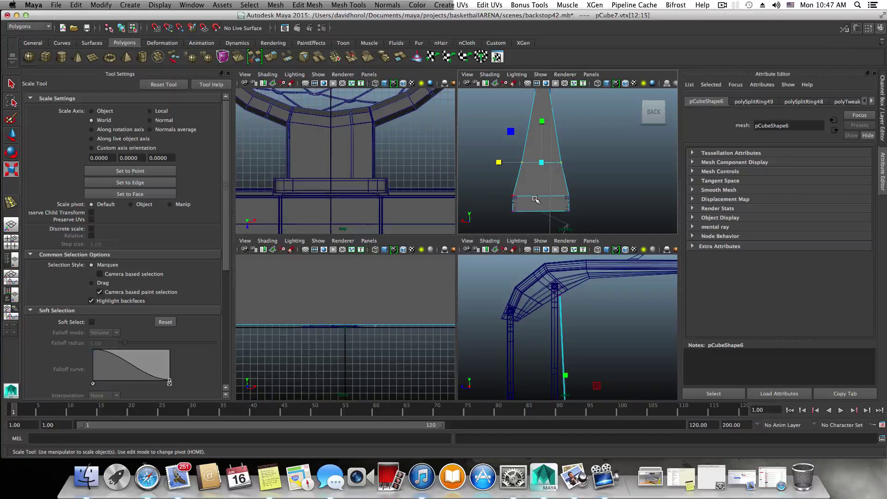
key("space")
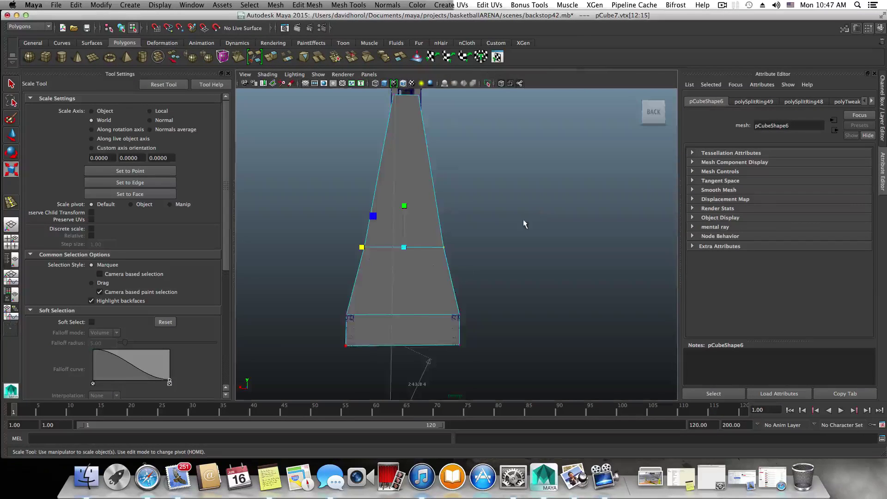
left_click_drag(524, 222, 471, 311, "alt")
right_click_drag(472, 311, 574, 342, "alt")
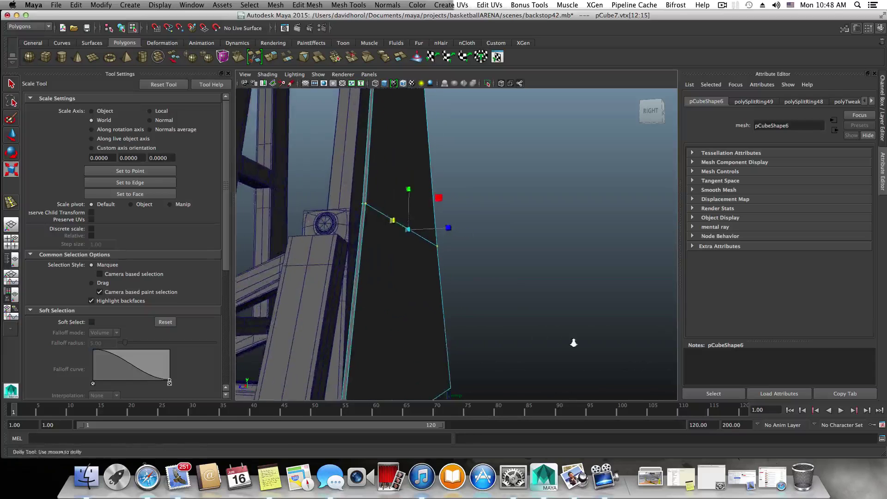
middle_click_drag(517, 358, 533, 280, "alt")
right_click_drag(533, 281, 456, 281, "alt")
mouse_move(456, 280)
left_mouse_down("alt")
mouse_move(477, 285)
mouse_move(470, 282)
left_mouse_up("alt")
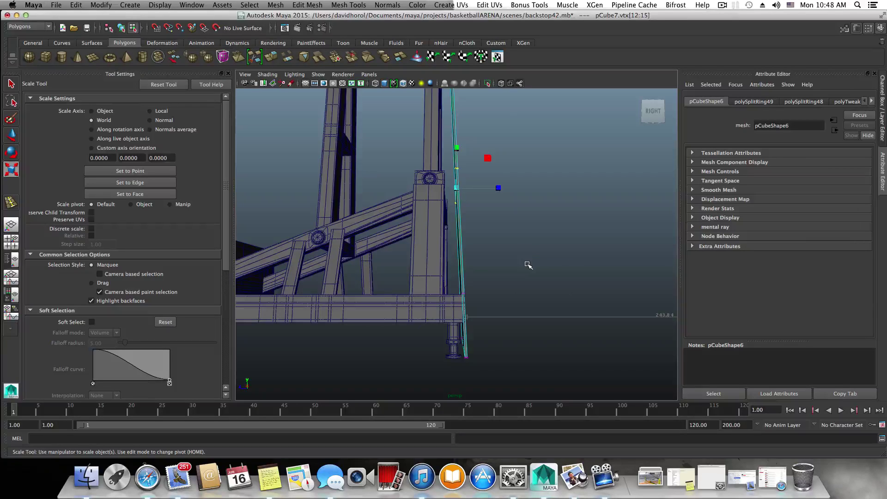
right_click_drag(529, 265, 453, 266)
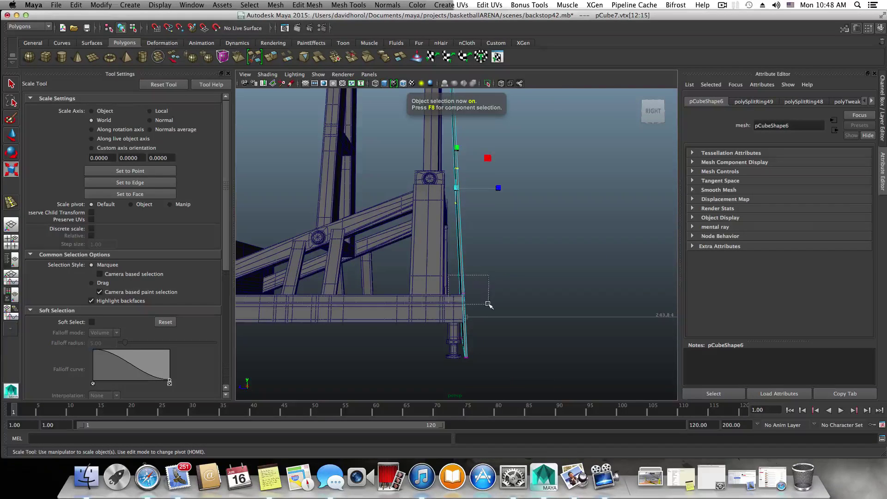
left_click_drag(488, 305, 487, 303)
key("w")
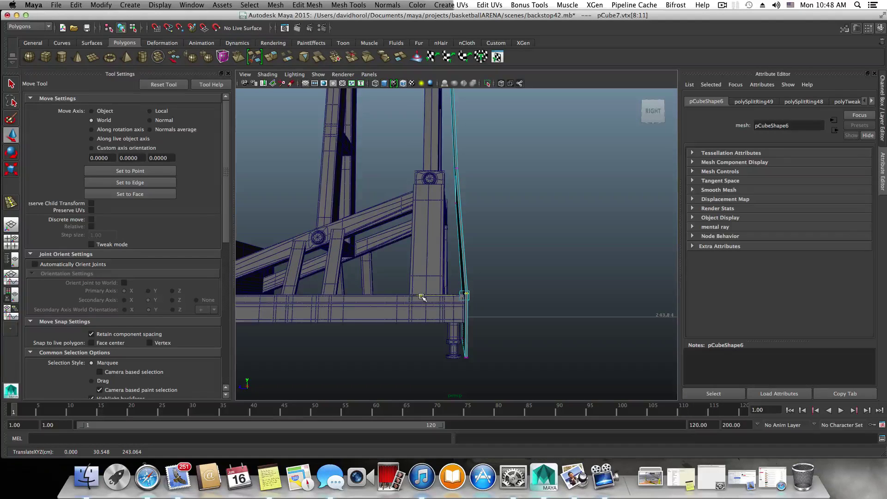
Step: Select the vertices of the hinge-level edge loop and move them back toward the hinge block, to about Z 252.88
mouse_move(484, 321)
middle_mouse_down("alt")
mouse_move(453, 311)
mouse_move(467, 311)
mouse_move(484, 348)
mouse_move(470, 328)
middle_mouse_up("alt")
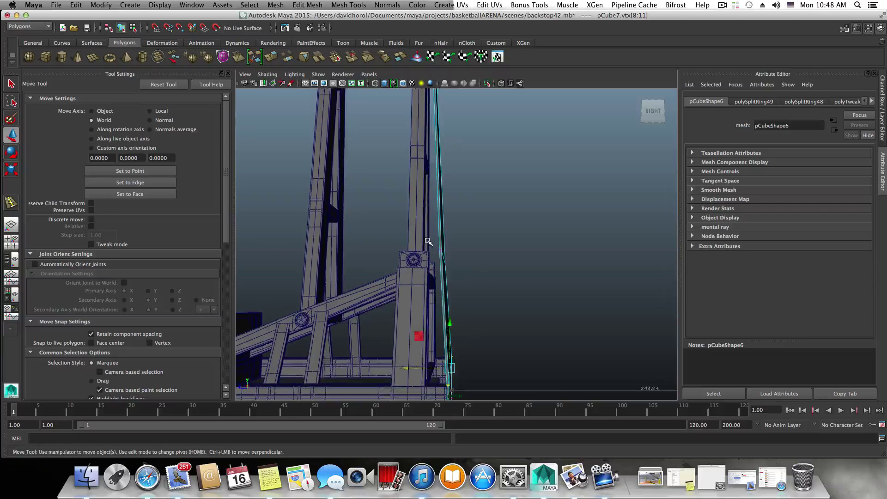
left_click_drag(427, 239, 474, 285)
middle_click_drag(483, 291, 501, 316, "alt")
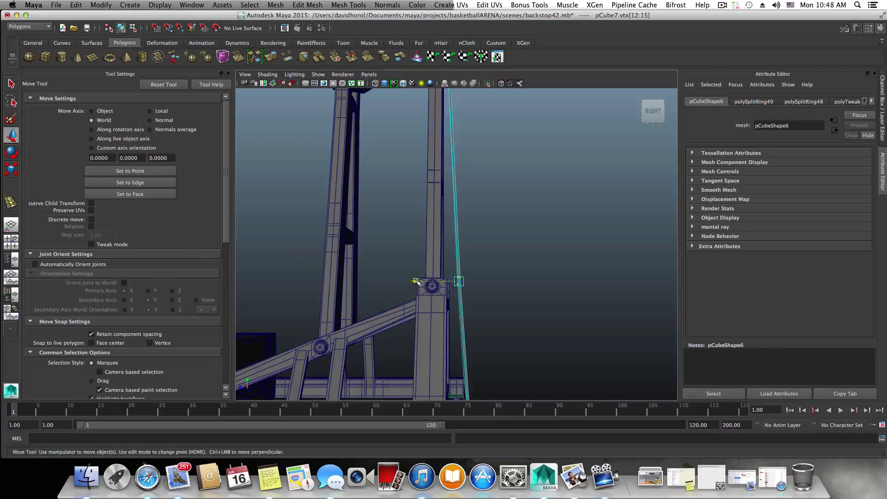
left_click_drag(418, 281, 408, 280)
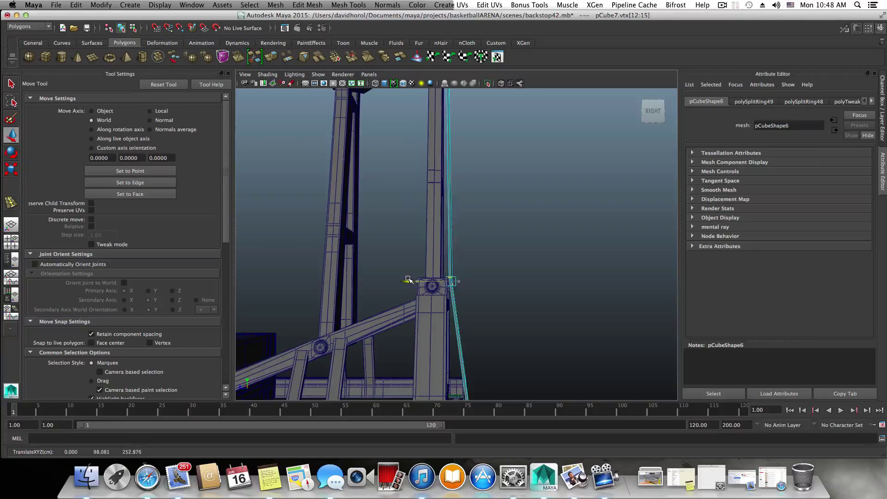
Step: Examine the panel's clearance from the hinge block and front posts, and its overall shape
left_click_drag(494, 302, 356, 337, "alt")
right_click_drag(357, 337, 515, 331, "alt")
middle_click_drag(515, 331, 533, 362, "alt")
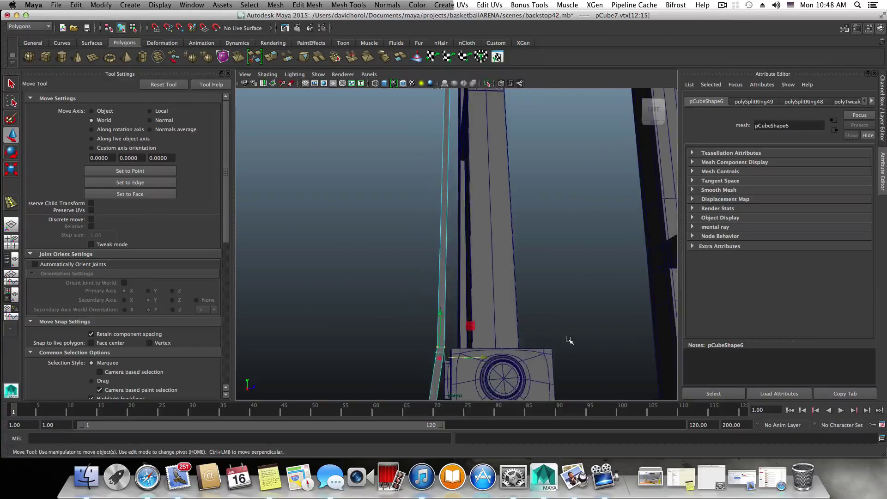
right_click_drag(570, 341, 561, 339, "alt")
left_click_drag(562, 340, 495, 295, "alt")
scroll(490, 312, "down", 5)
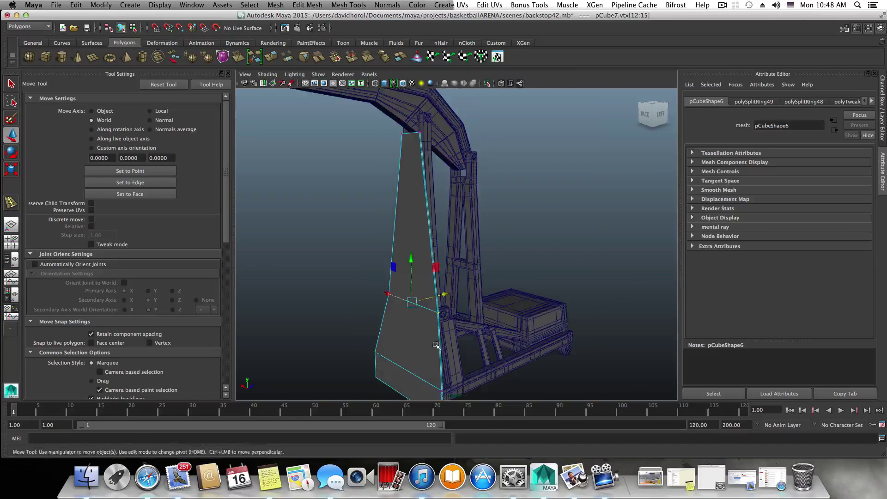
Step: Select the panel's front faces from base to top and move them slightly along Z toward the posts
middle_click_drag(436, 343, 437, 319, "alt")
left_click_drag(437, 319, 418, 308, "alt")
right_click_drag(424, 270, 425, 292)
left_click(413, 347)
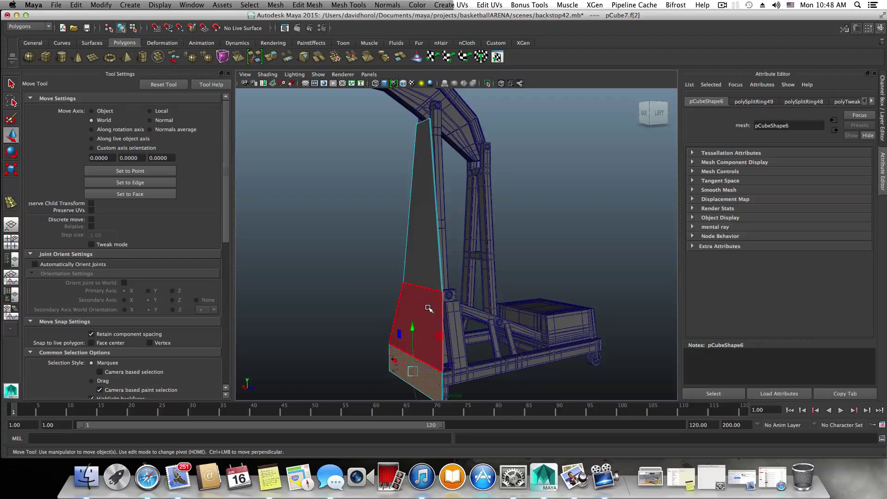
left_click(429, 267, "shift")
left_click_drag(438, 323, 424, 321, "alt")
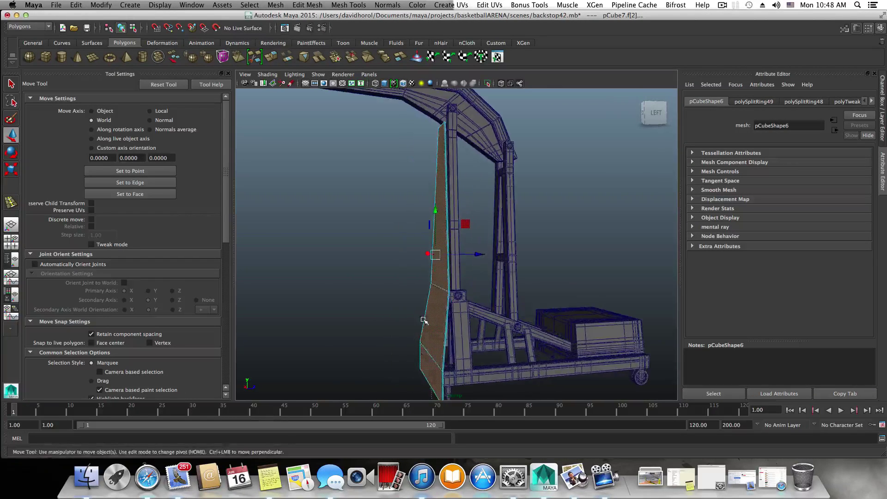
right_click_drag(424, 321, 517, 304, "alt")
middle_click_drag(468, 260, 467, 261)
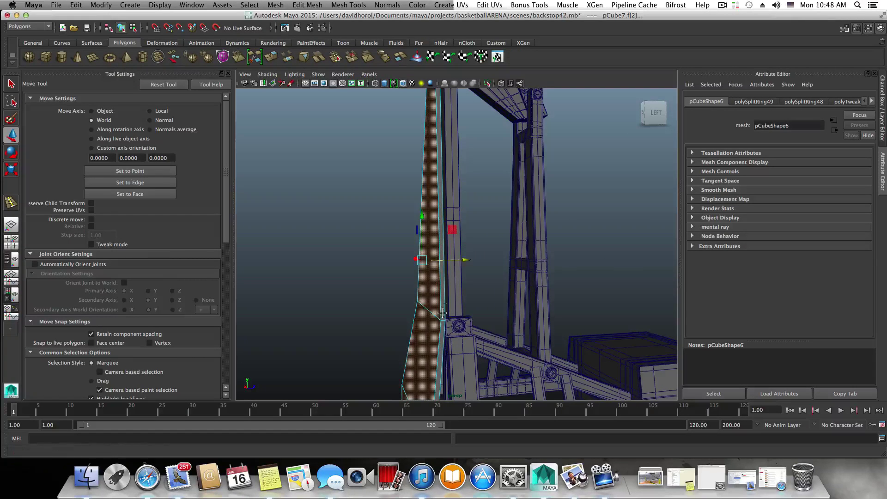
left_click_drag(443, 315, 420, 323, "alt")
Step: Split the edge ring across the panel at its midpoint to add a vertical centre edge loop
key("F8")
right_click_drag(418, 269, 423, 252)
middle_click_drag(426, 332, 432, 291, "alt")
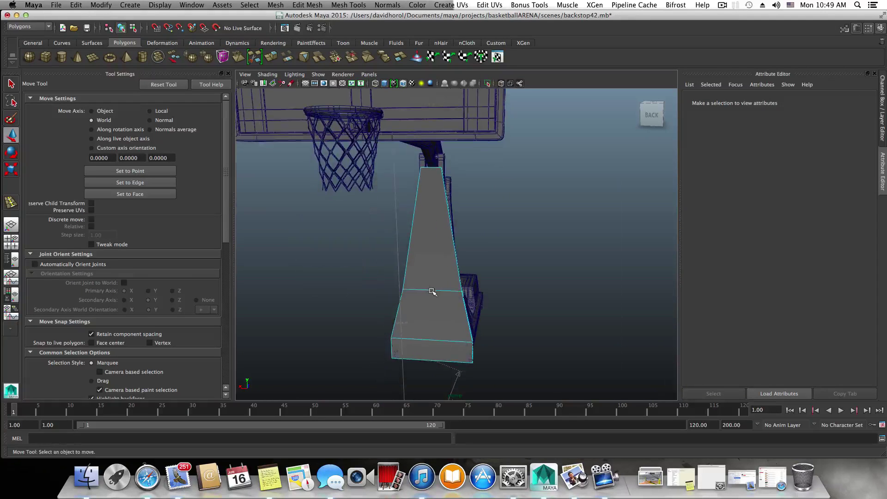
left_click(432, 292)
right_click_drag(433, 292, 430, 319, "ctrl")
left_click_drag(429, 324, 461, 304, "alt")
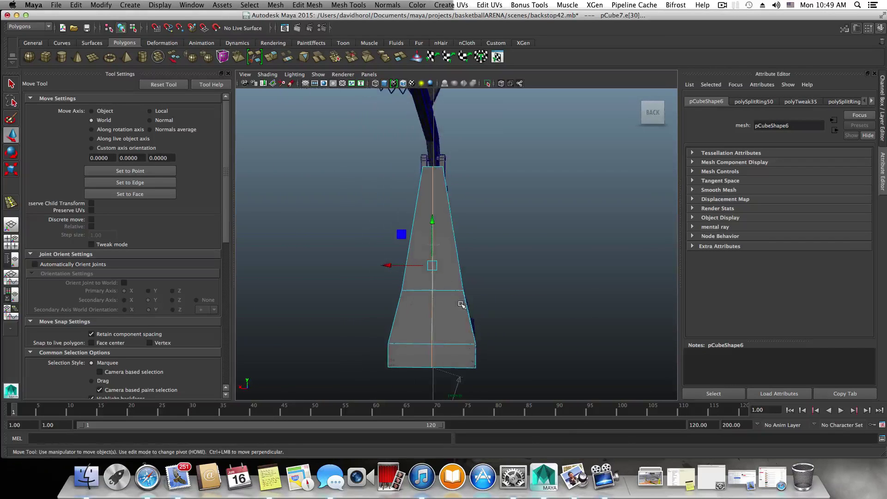
Step: Offset the vertical centre edge loop on both sides, placing the new loops close to the panel's side edges
left_click(320, 4)
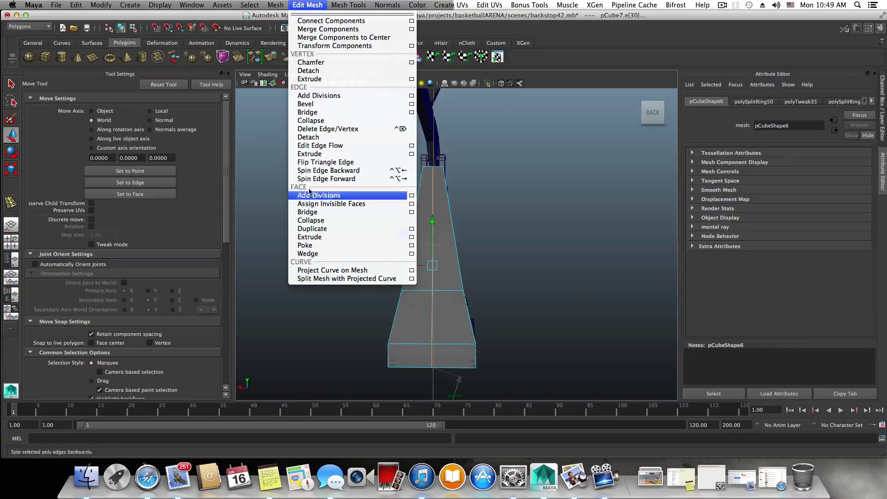
mouse_move(348, 5)
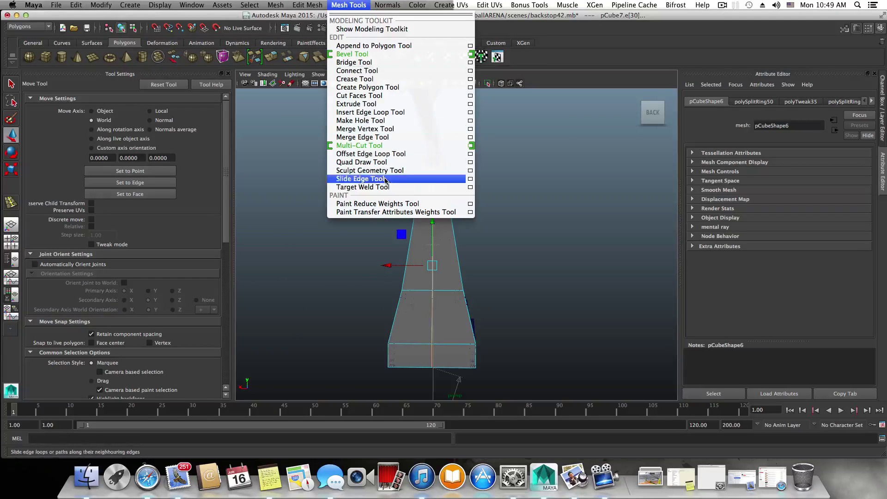
left_click(378, 154)
scroll(508, 248, "up", 3)
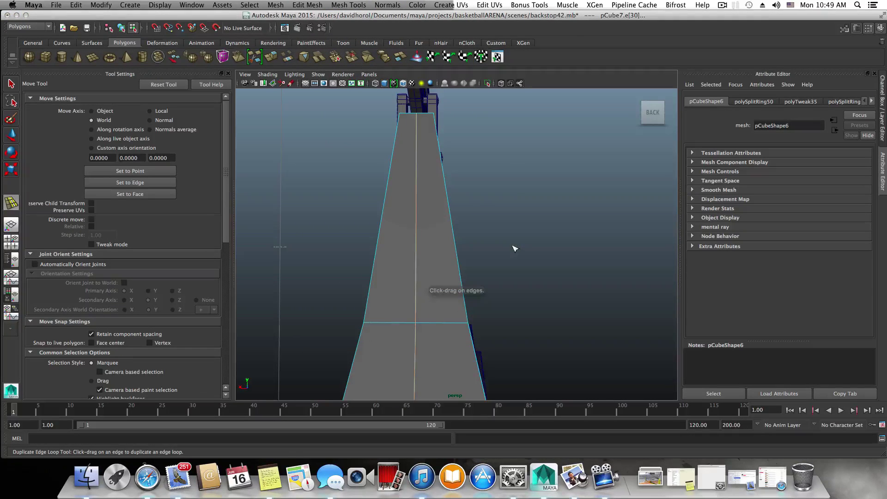
left_click_drag(417, 232, 425, 140)
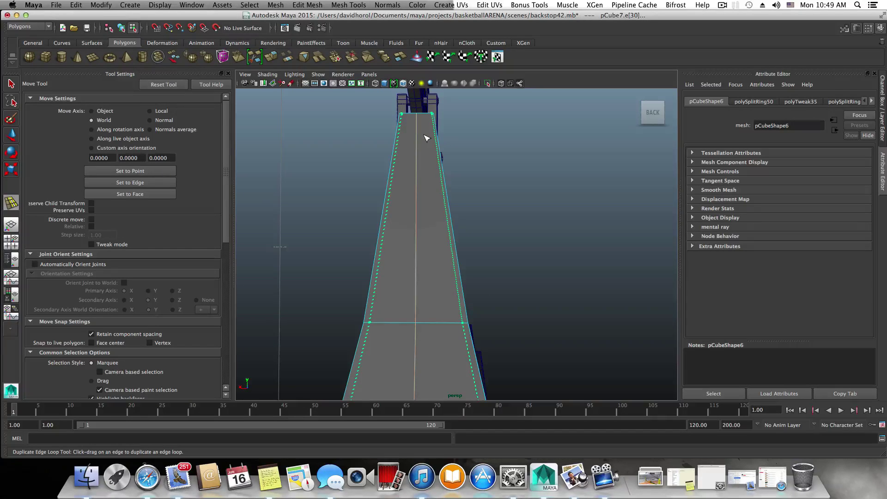
left_click_drag(427, 138, 426, 139)
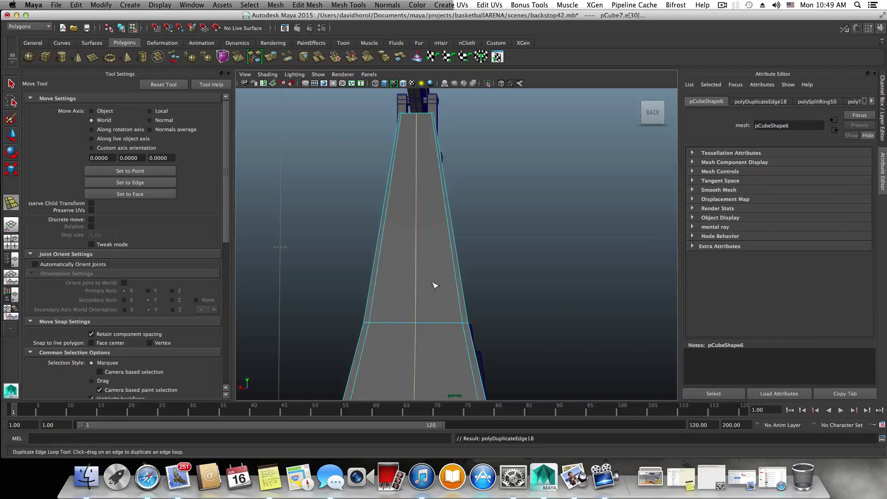
Step: Select the vertices along the panel's top edge and scale them slightly wider along X
mouse_move(439, 298)
middle_mouse_down("alt")
mouse_move(426, 206)
mouse_move(434, 296)
mouse_move(437, 283)
middle_mouse_up("alt")
left_click_drag(429, 282, 480, 274, "alt")
left_click(11, 85)
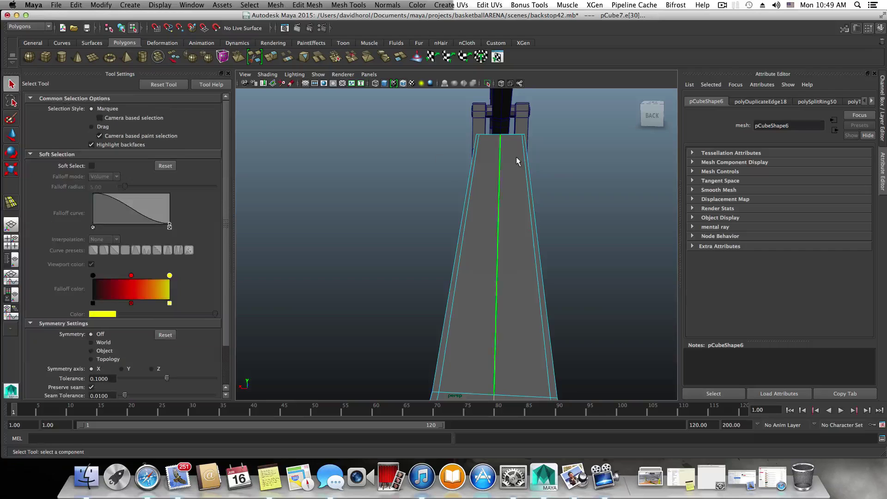
right_click_drag(503, 161, 467, 129)
left_click_drag(547, 155, 556, 136)
key("r")
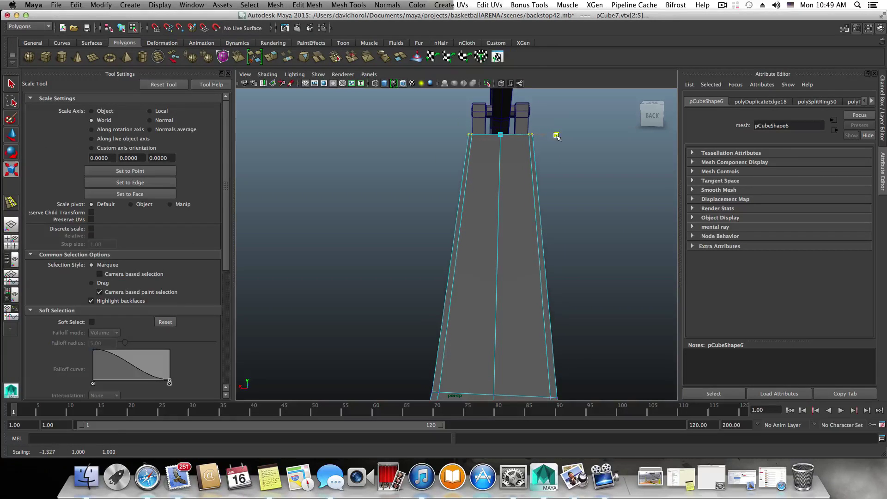
middle_click_drag(559, 185, 545, 166, "alt")
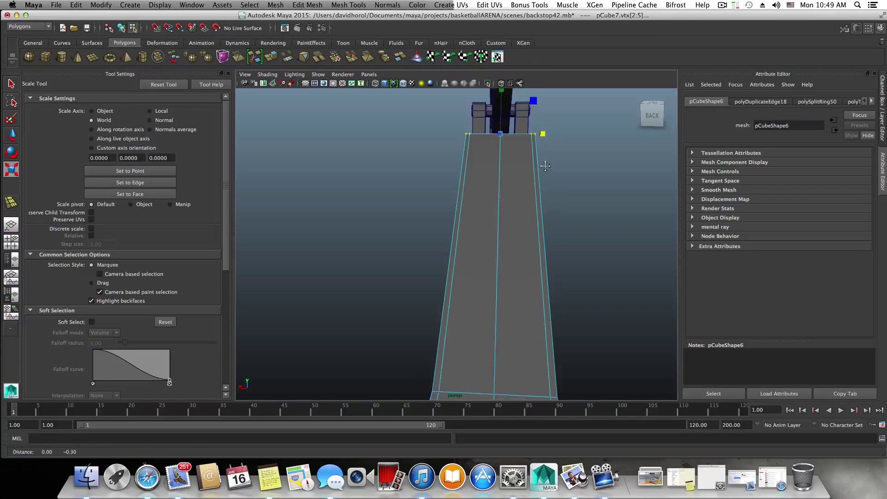
Step: Select the narrow back-face strips along both sides of the upper panel and extrude them 34.638 toward the rear as side walls
mouse_move(547, 272)
middle_mouse_down("alt")
mouse_move(557, 192)
mouse_move(551, 267)
mouse_move(536, 257)
middle_mouse_up("alt")
left_click_drag(522, 266, 397, 247, "alt")
scroll(411, 215, "up", 3)
middle_click_drag(415, 156, 406, 248, "alt")
scroll(406, 244, "down", 3)
right_click_drag(402, 220, 404, 236)
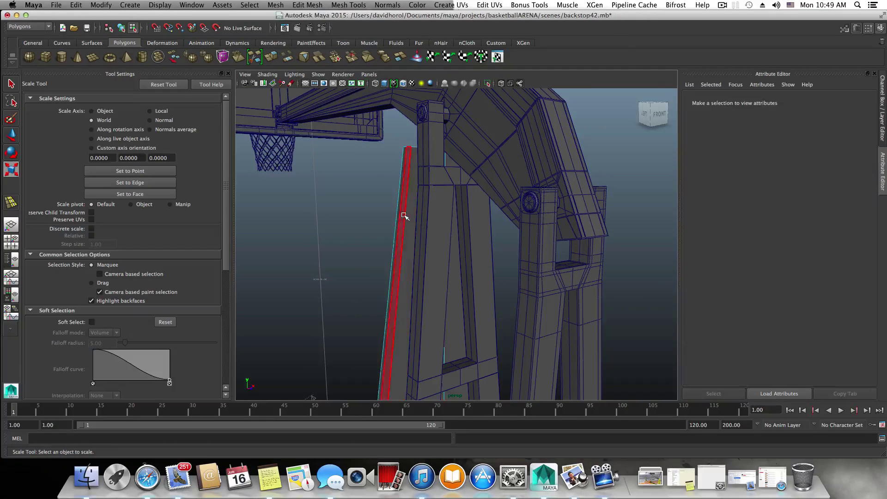
left_click(403, 222)
left_click_drag(403, 222, 434, 199, "alt")
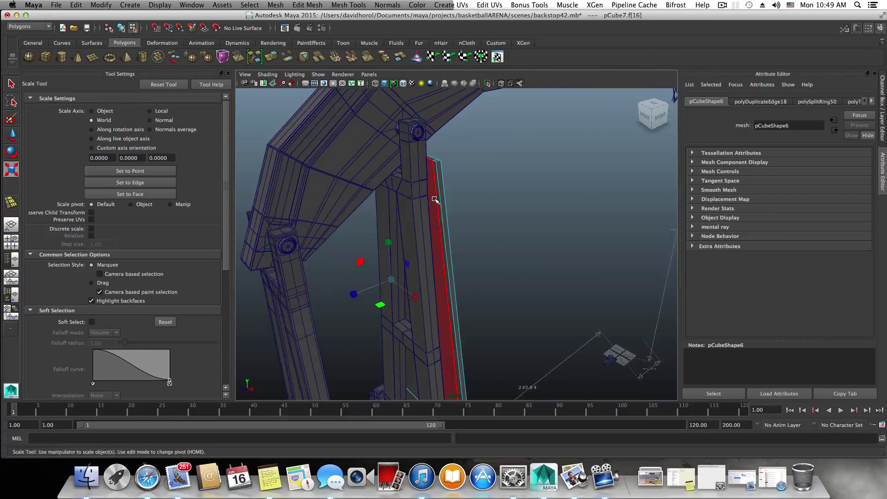
left_click(437, 198, "shift")
left_click_drag(493, 243, 450, 247, "alt")
middle_click_drag(485, 257, 499, 188, "alt")
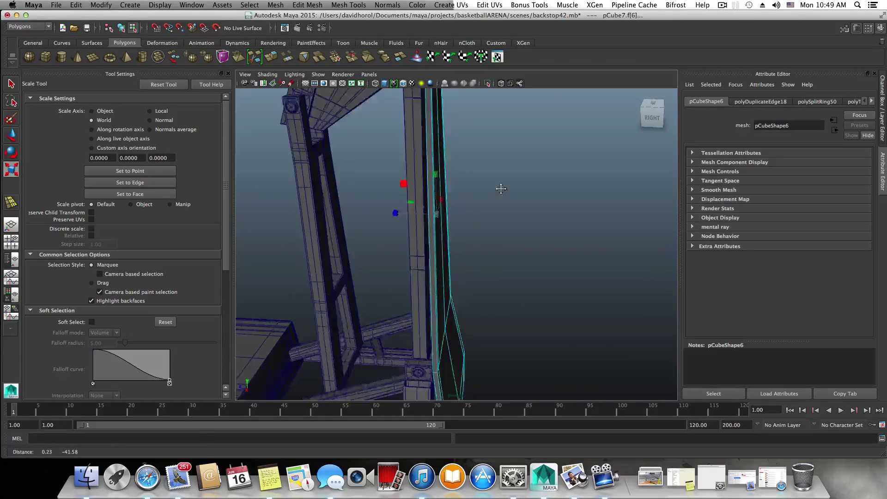
middle_click_drag(528, 276, 579, 192, "alt")
mouse_move(545, 265)
left_mouse_down("alt")
mouse_move(562, 256)
mouse_move(548, 273)
left_mouse_up("alt")
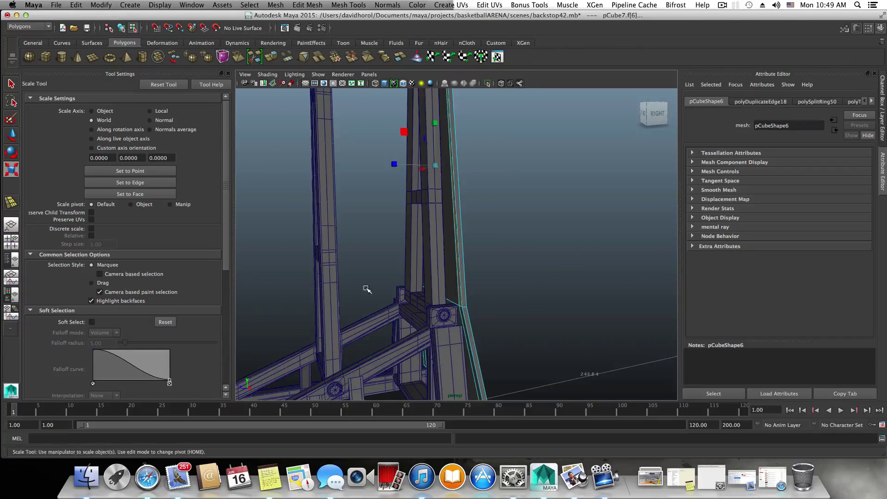
middle_click_drag(457, 288, 441, 256, "alt")
left_click_drag(438, 264, 411, 265, "alt")
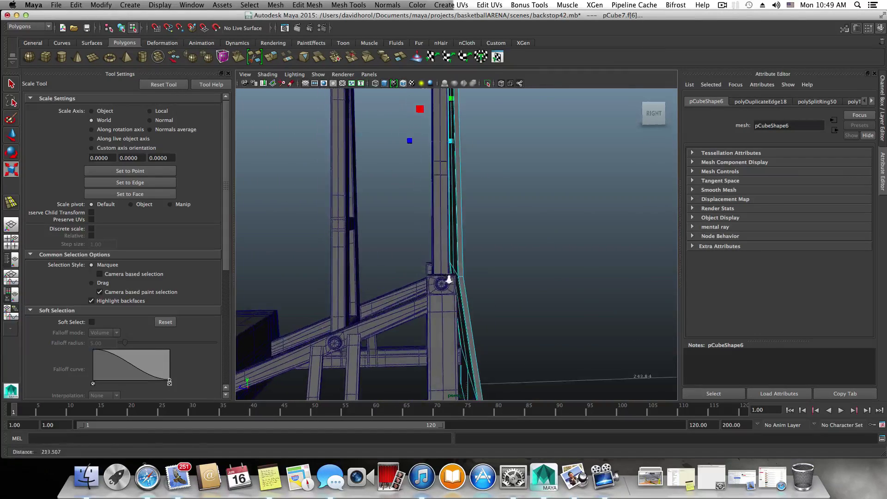
right_click_drag(448, 276, 452, 260, "alt")
middle_click_drag(453, 260, 465, 230, "alt")
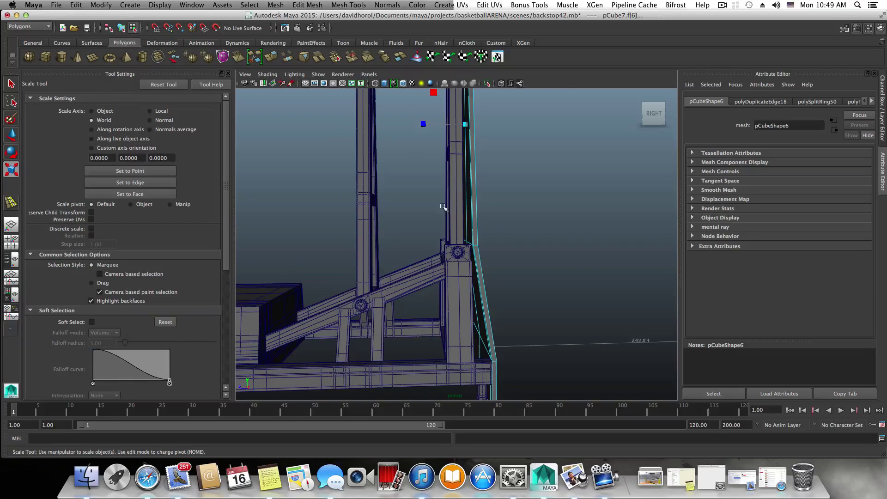
left_click(273, 58)
left_click_drag(422, 185, 392, 211, "alt")
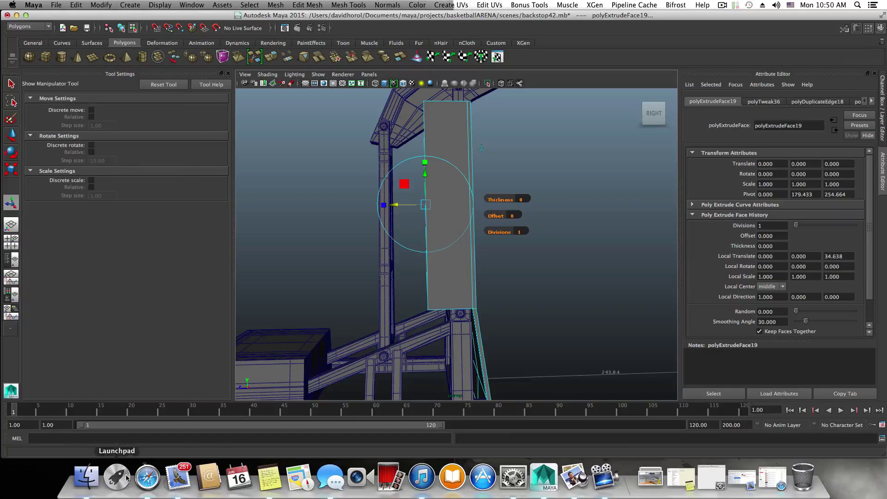
Step: Switch to Preview and compare the extruded side walls with the game photo and the Spalding catalog cover
left_click(576, 482)
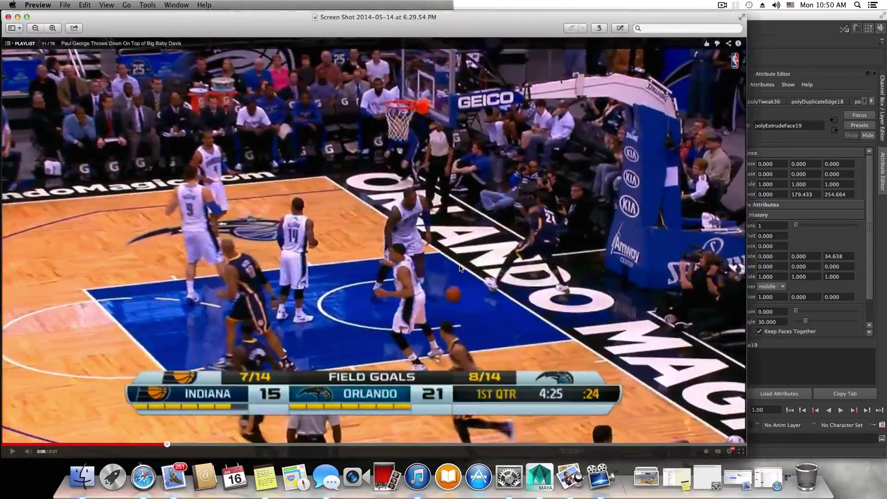
left_click(9, 17)
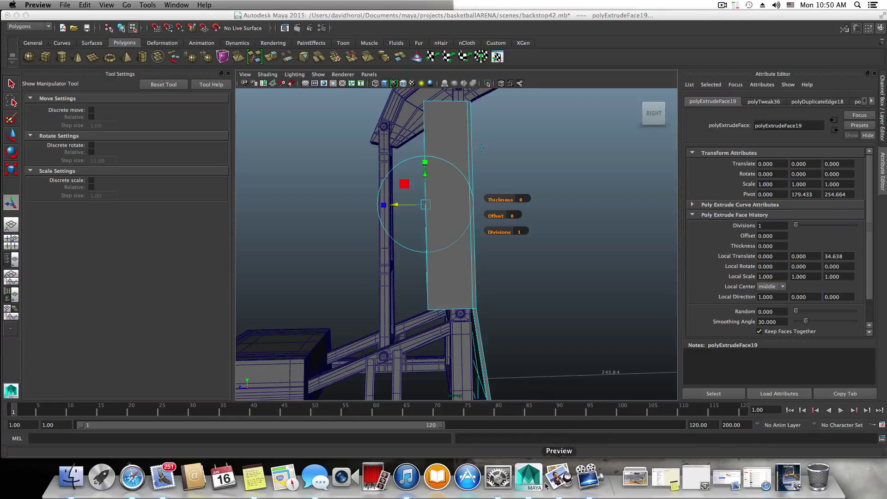
left_click(788, 477)
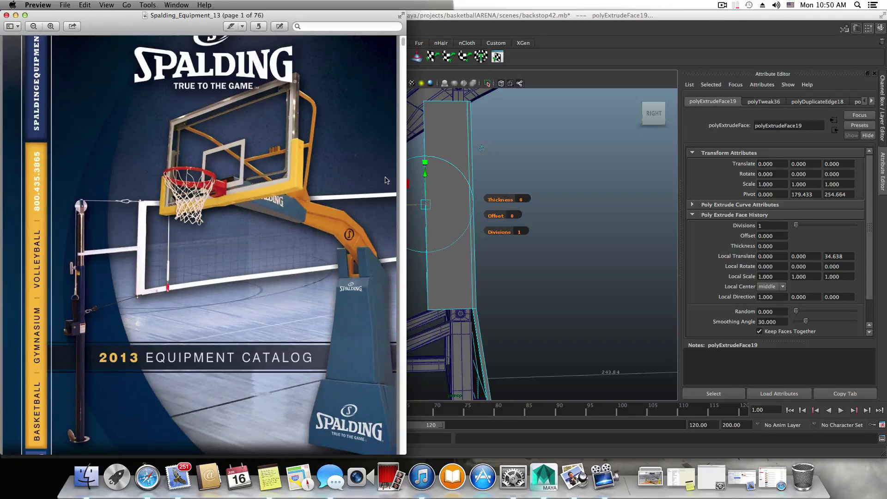
left_click(486, 176)
left_click_drag(485, 176, 402, 191, "alt")
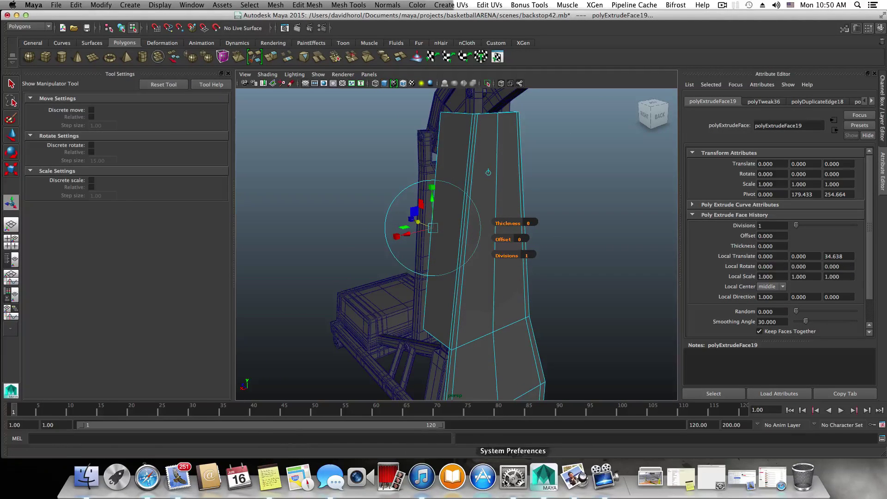
left_click(575, 478)
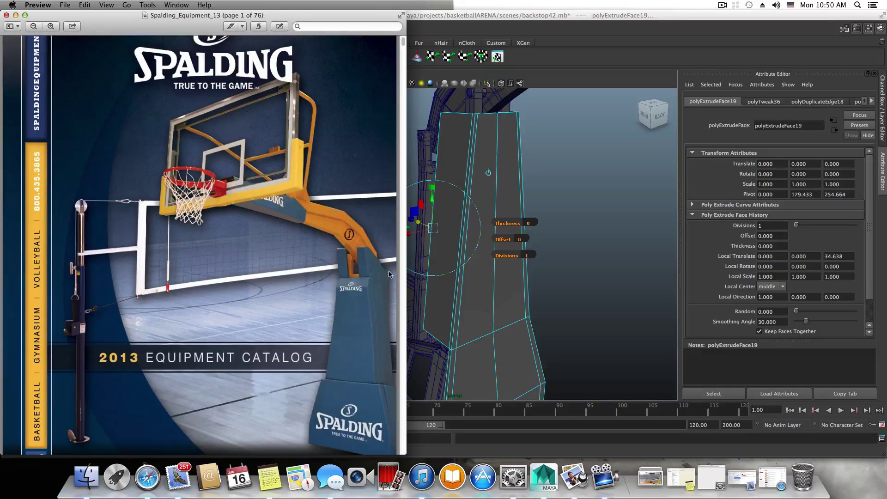
left_click(435, 289)
left_click_drag(449, 293, 456, 327, "alt")
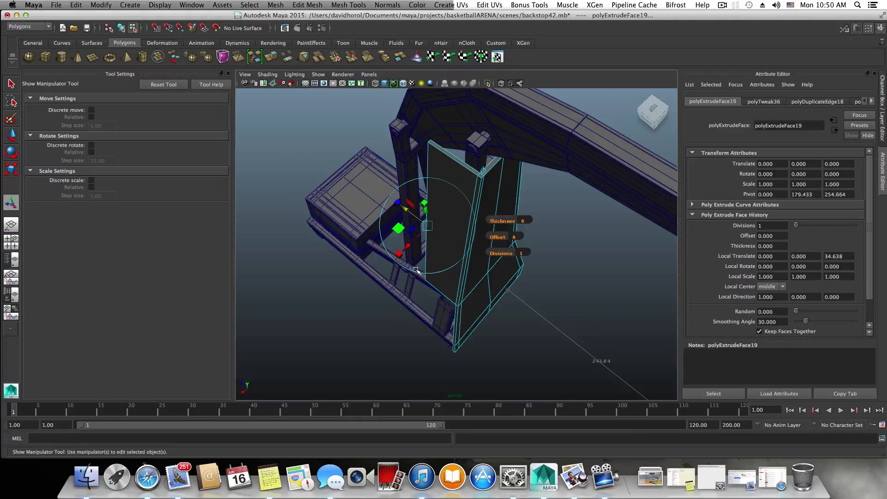
Step: Select the upper rear corner vertices of the side walls and lower them to about Y 232.65 to slope the top edge
left_click_drag(416, 270, 338, 220, "alt")
key("w")
middle_click_drag(387, 218, 421, 175, "alt")
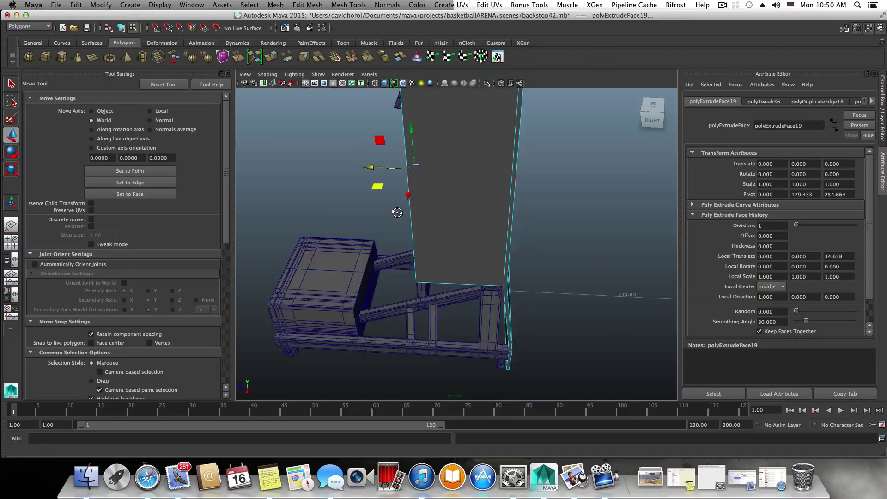
left_click_drag(397, 213, 401, 198, "alt")
middle_click_drag(416, 197, 416, 236, "alt")
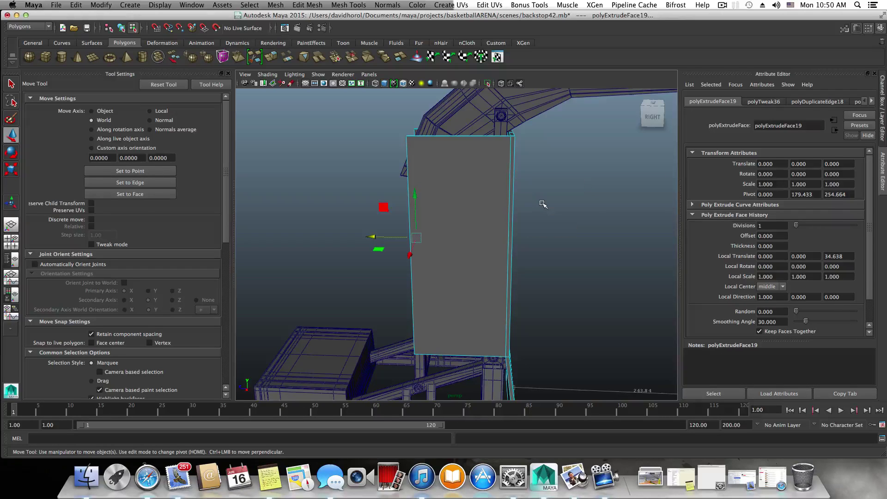
key("F8")
right_click_drag(578, 208, 556, 206)
left_click(390, 108)
left_click_drag(421, 172, 421, 173)
left_click_drag(432, 224, 434, 226, "alt")
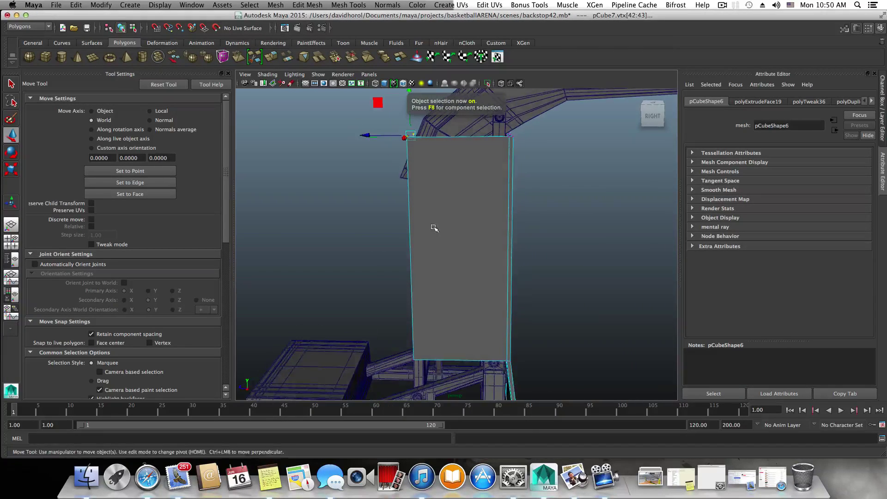
middle_click_drag(434, 227, 436, 277, "alt")
left_click_drag(411, 144, 413, 182)
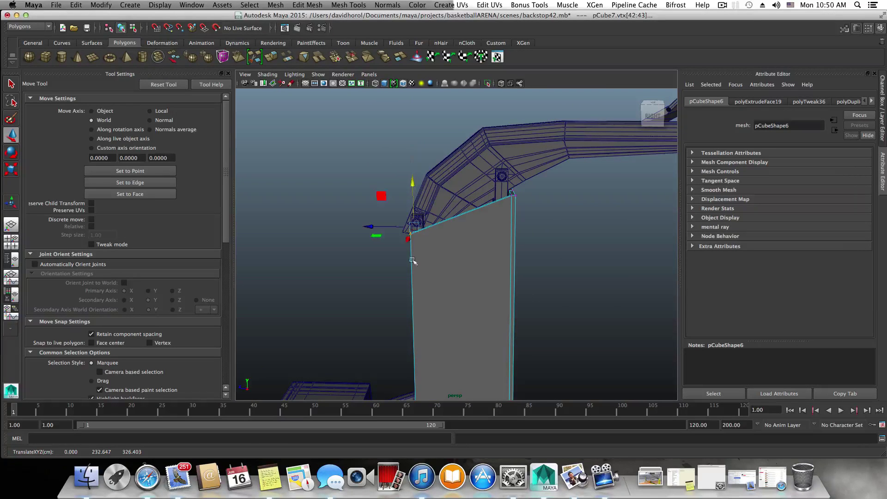
Step: Check the top slope against the catalog cover in Preview and raise the side walls' upper rear vertices to about Y 245.3
left_click(575, 478)
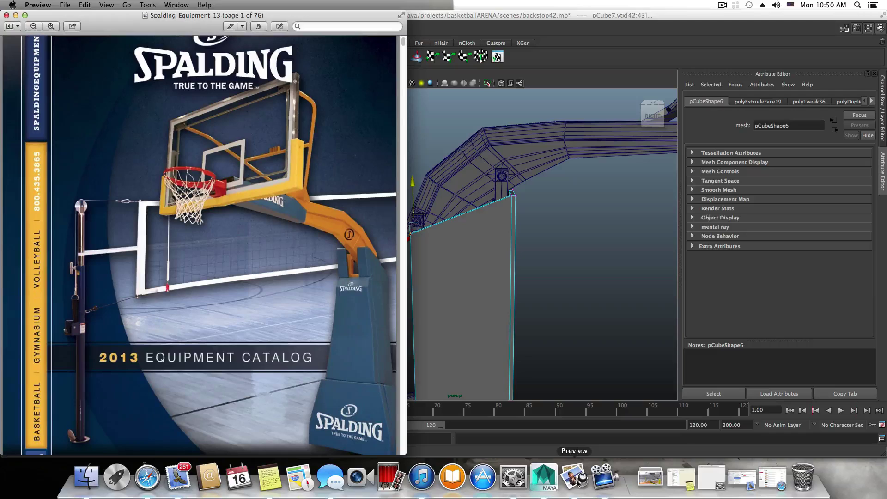
left_click(16, 15)
left_click_drag(418, 277, 411, 174, "alt")
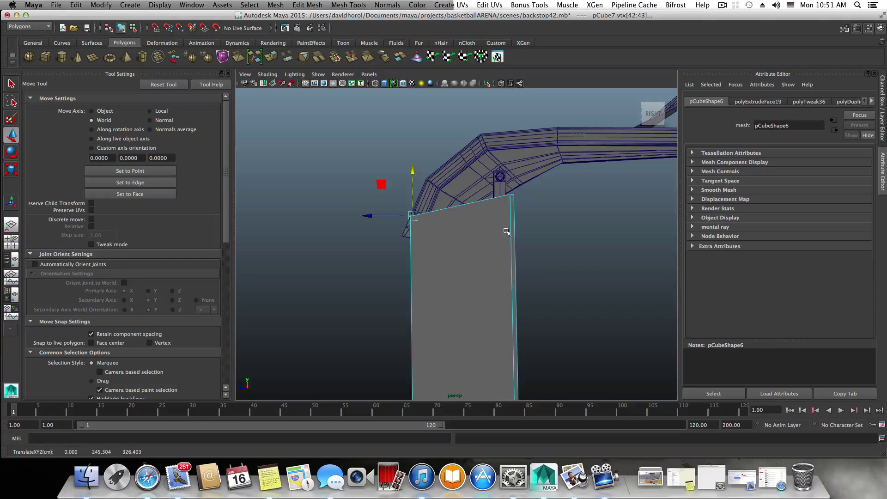
left_click_drag(507, 231, 488, 227, "alt")
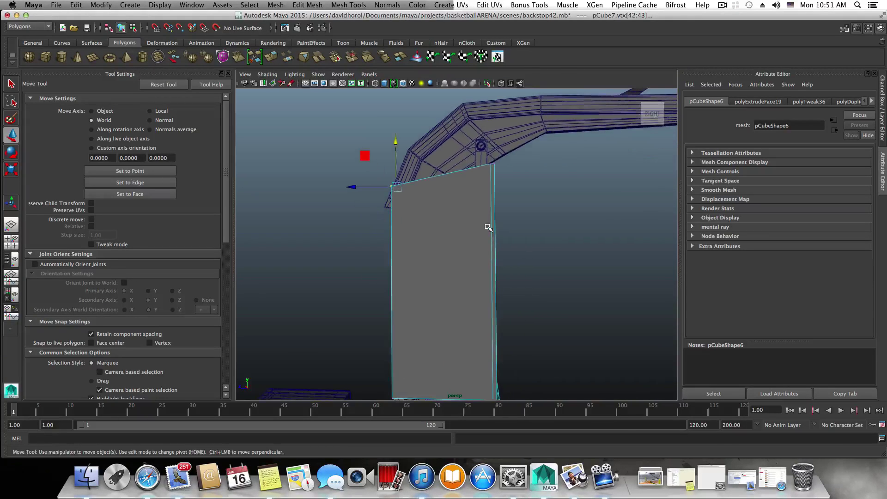
left_click(573, 476)
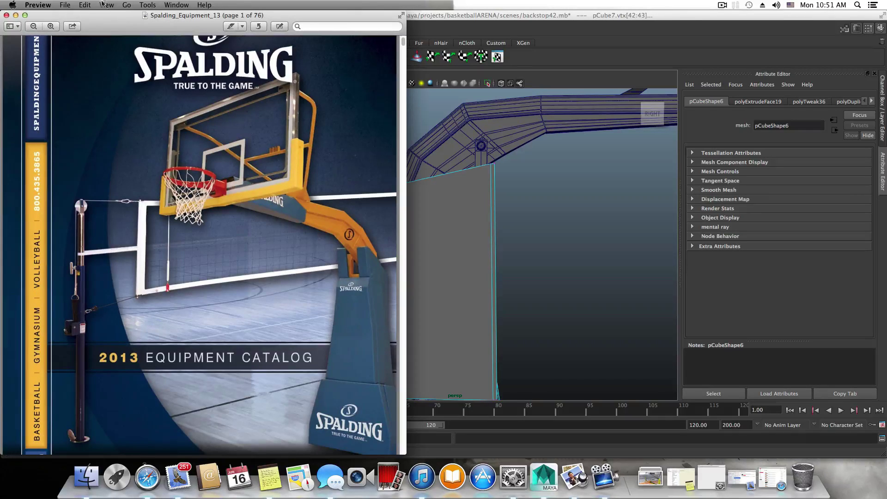
left_click(16, 15)
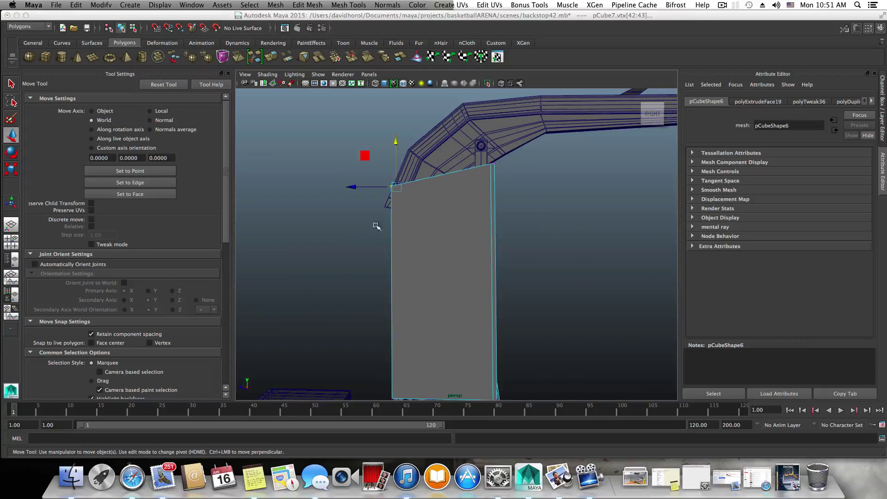
Step: Insert a vertical edge loop in one side wall of the cover, aligned with the rear edge of the stand's front post
left_click_drag(436, 241, 401, 278, "alt")
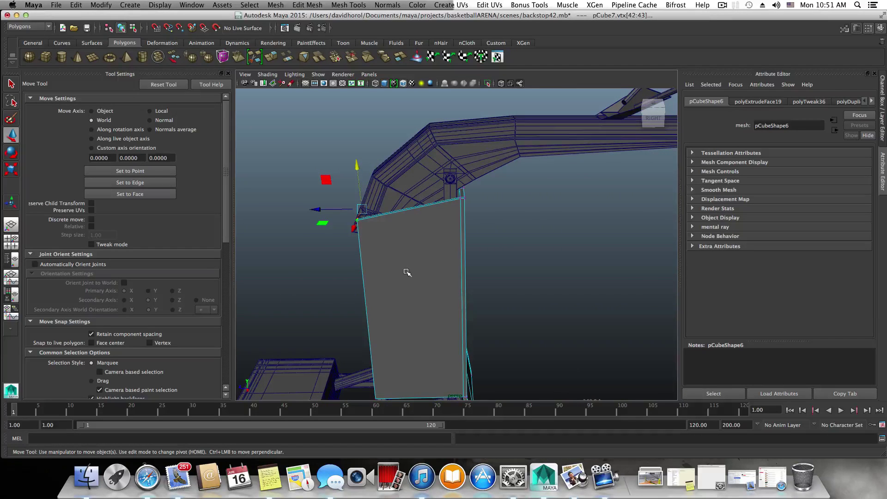
key("F8")
left_click(419, 287)
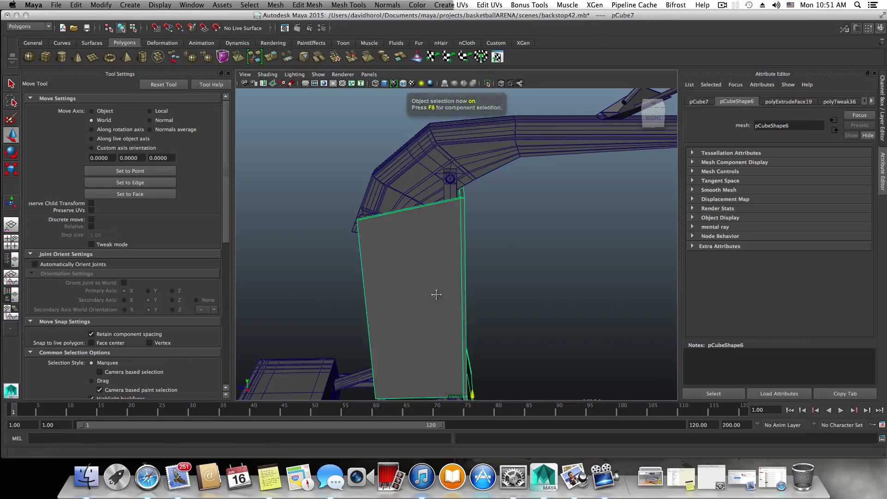
middle_click_drag(436, 293, 427, 234, "alt")
left_click_drag(440, 297, 443, 242, "alt")
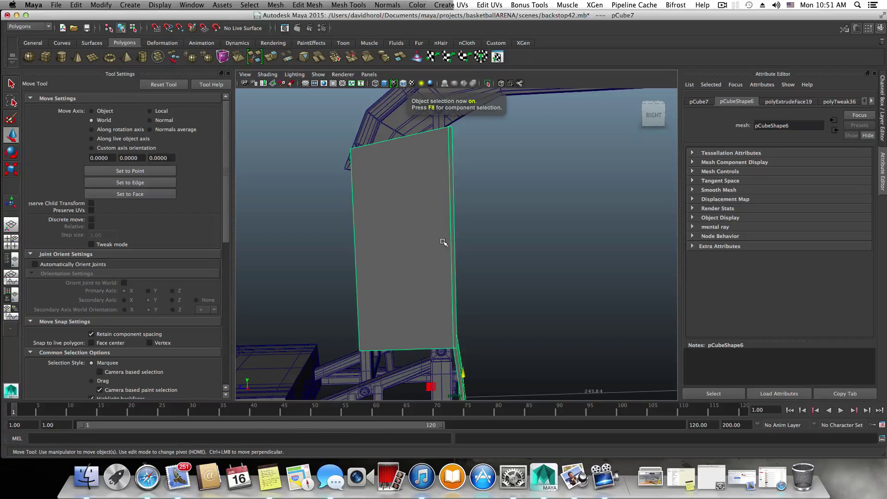
right_click_drag(430, 213, 379, 221, "shift")
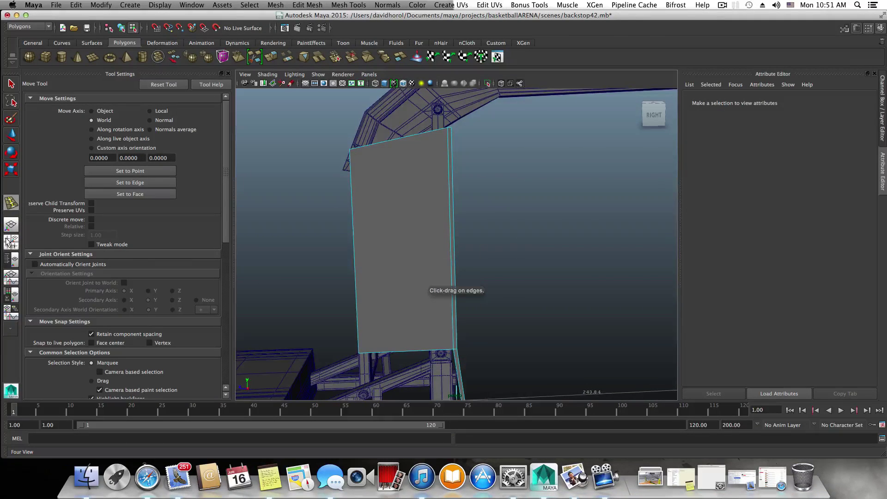
key("space")
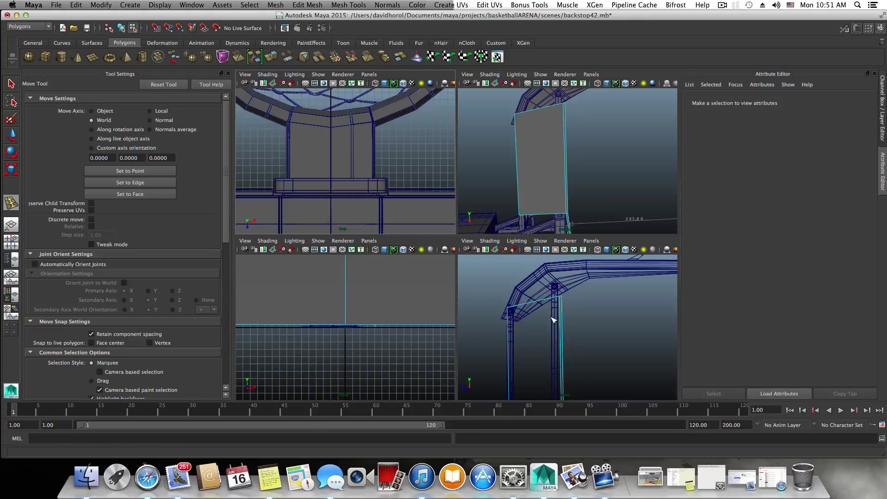
scroll(552, 310, "up", 5)
middle_click_drag(548, 319, 555, 345, "alt")
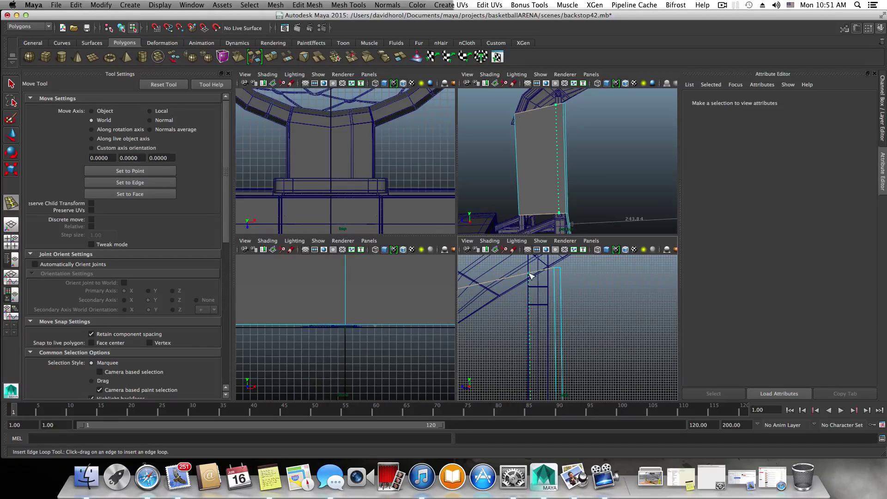
left_click(530, 276)
Step: Switch the side viewport to the predefined Left Side view to reach the cover's opposite side wall
scroll(543, 304, "down", 3)
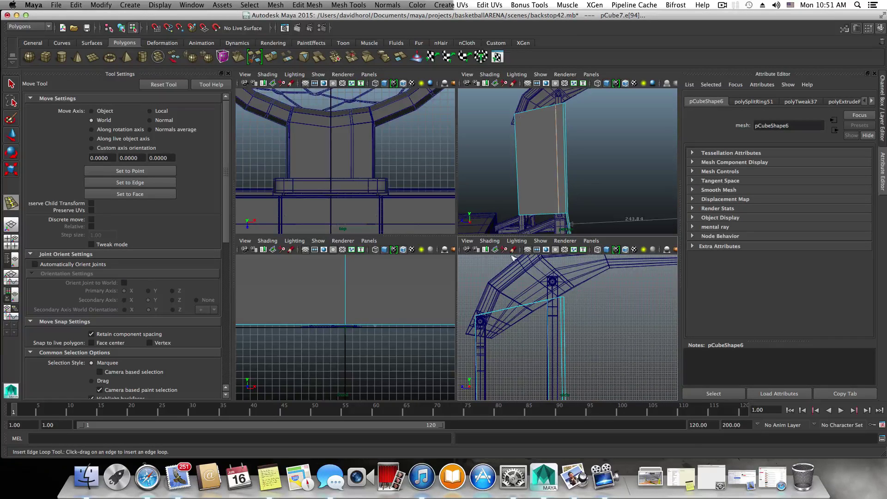
scroll(586, 355, "down", 3)
scroll(595, 358, "down", 4)
middle_click_drag(588, 356, 554, 316, "alt")
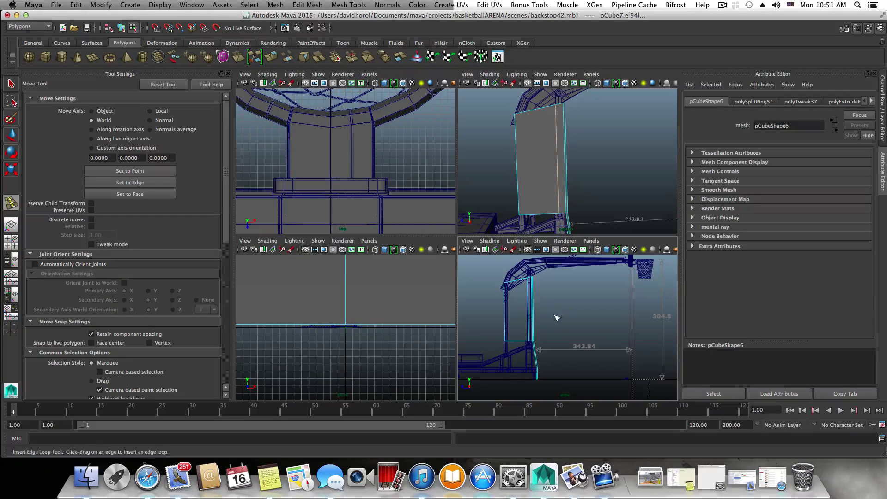
left_click(467, 240)
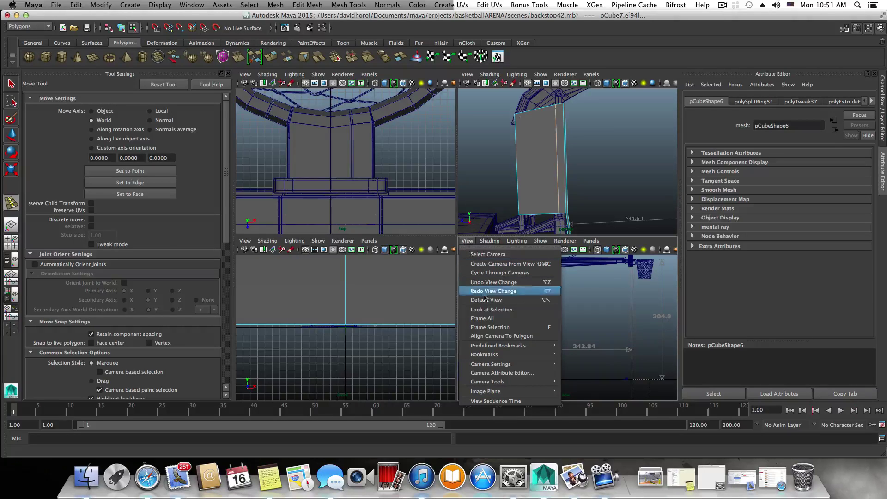
mouse_move(512, 349)
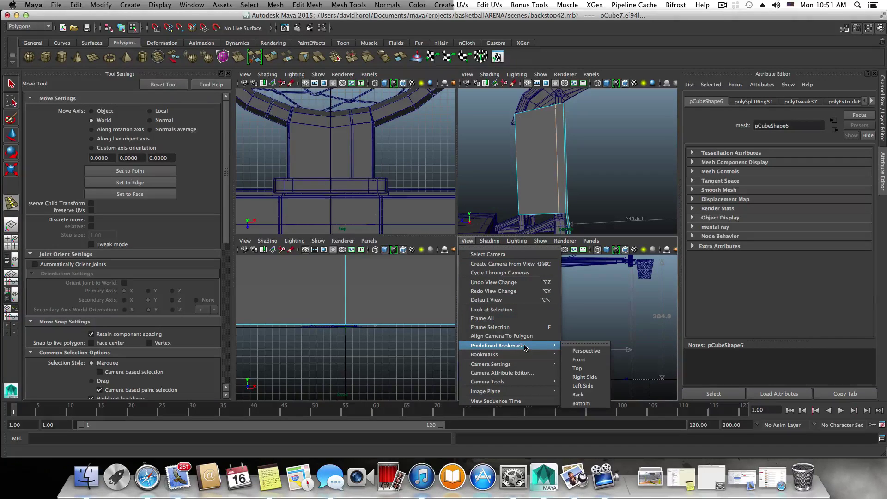
left_click(594, 377)
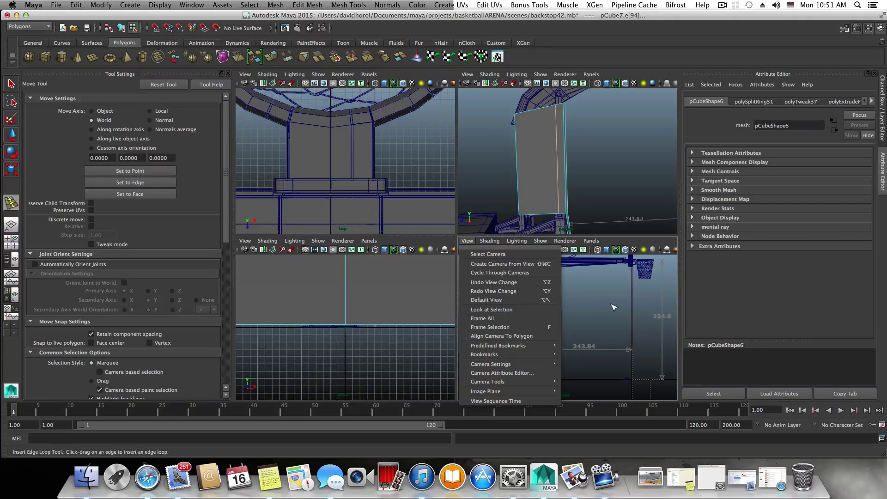
key("q")
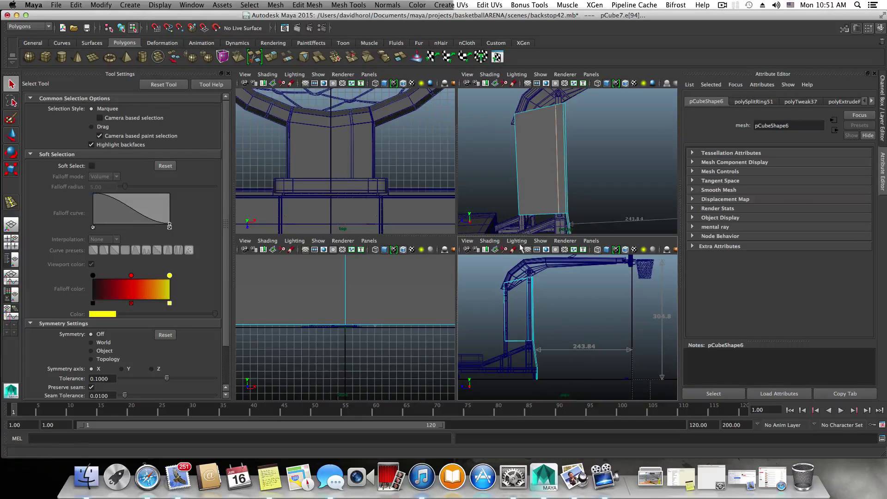
left_click(466, 241)
mouse_move(499, 349)
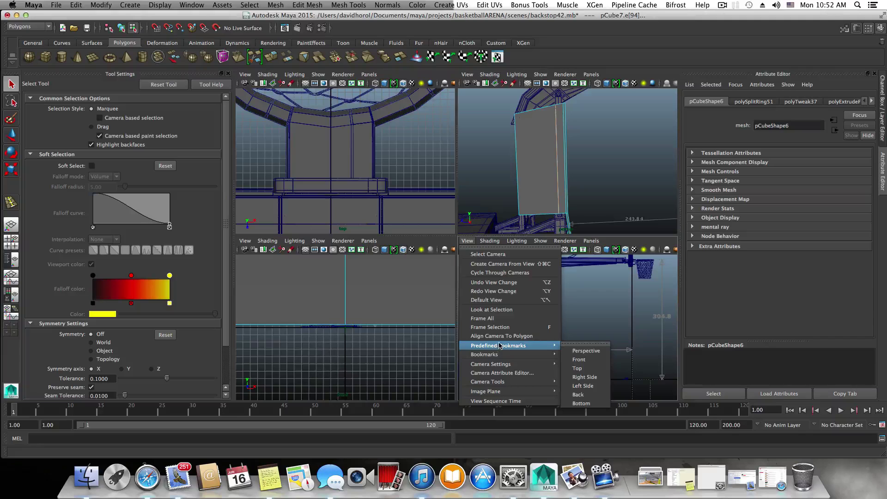
left_click(583, 386)
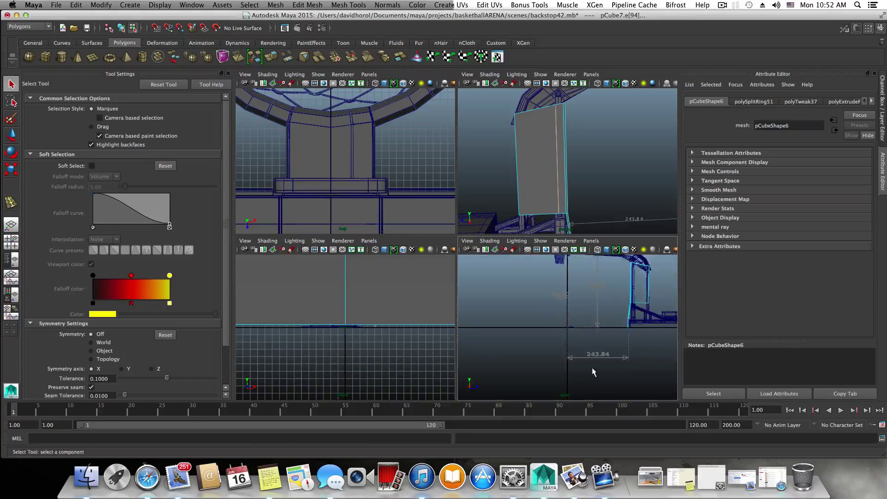
Step: Insert a matching vertical edge loop in the opposite side wall, aligned with the front post's rear edge, and return to object selection
middle_click_drag(594, 373, 672, 337, "alt")
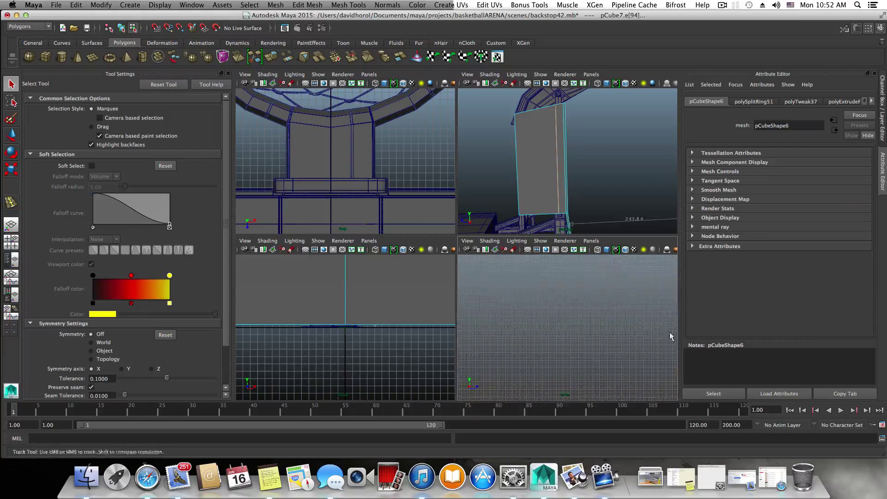
scroll(527, 347, "down", 5)
middle_click_drag(527, 346, 622, 335, "alt")
middle_click_drag(579, 352, 594, 369, "alt")
scroll(593, 367, "up", 5)
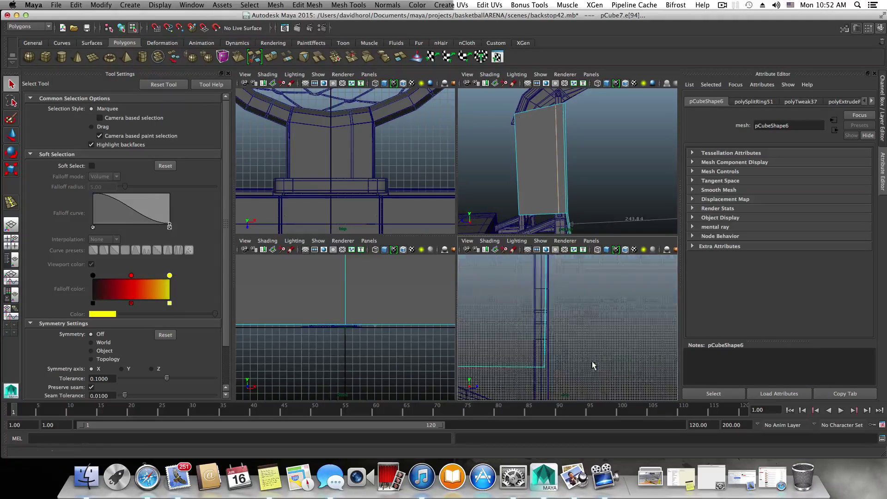
middle_click_drag(539, 306, 582, 384, "alt")
middle_click_drag(504, 274, 522, 344, "alt")
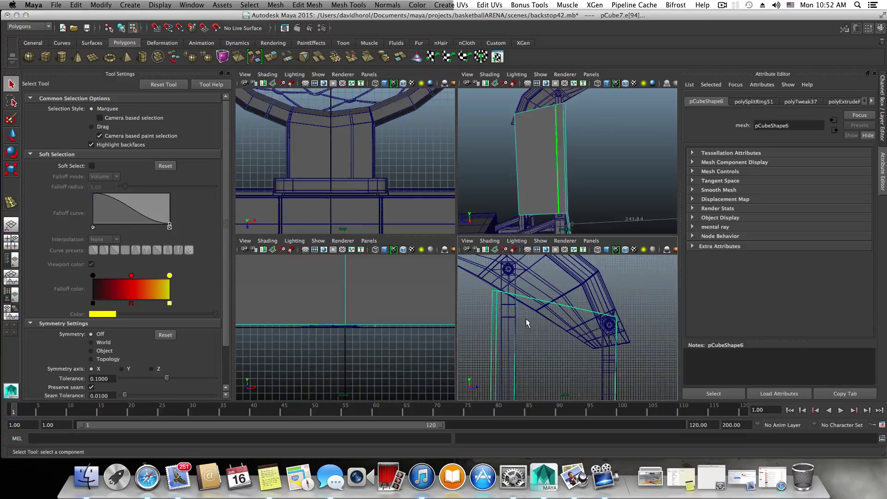
key("F8")
right_click_drag(569, 316, 528, 289, "shift")
left_click_drag(528, 288, 518, 298)
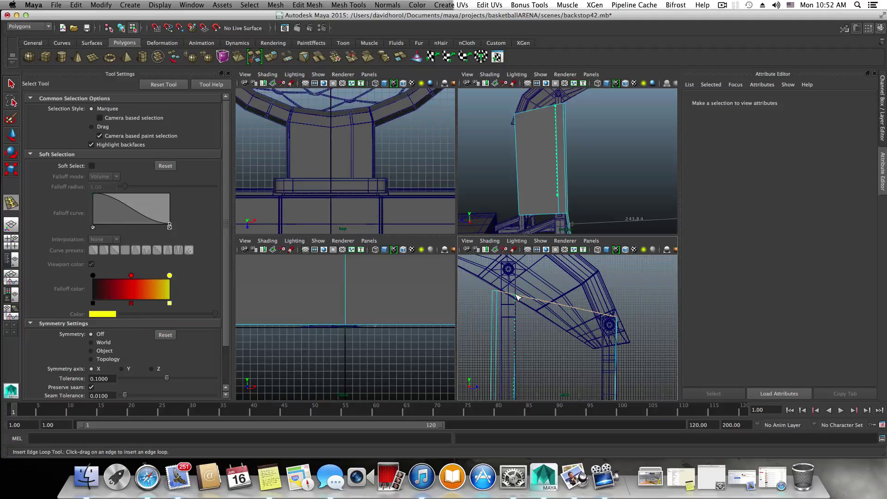
left_click_drag(518, 298, 518, 299)
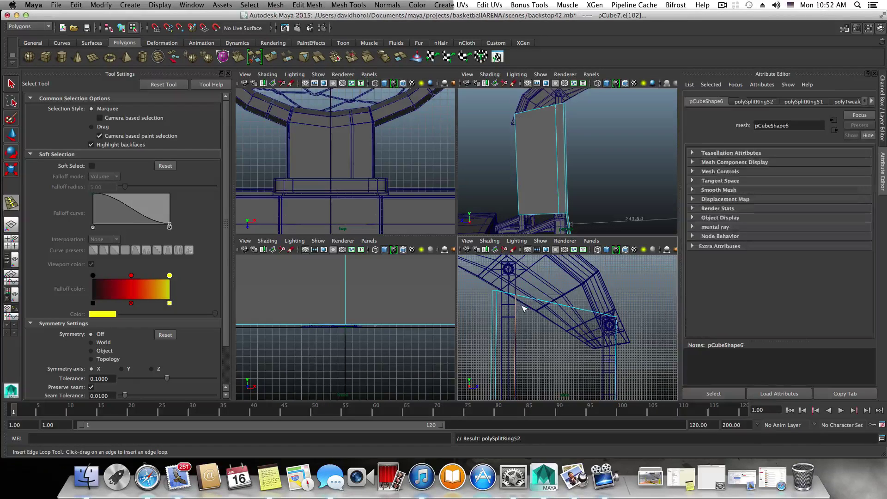
key("F8")
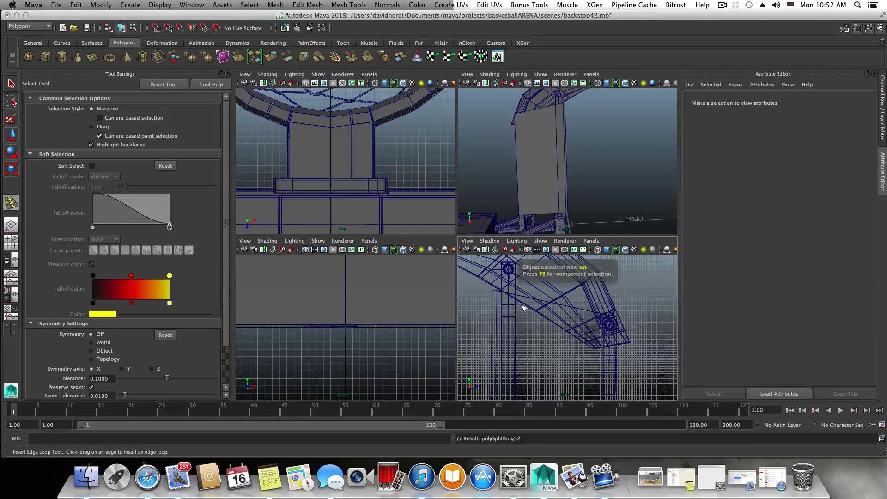
Step: Reorient the side viewport through the predefined view bookmarks and return to the single perspective view
left_click(467, 241)
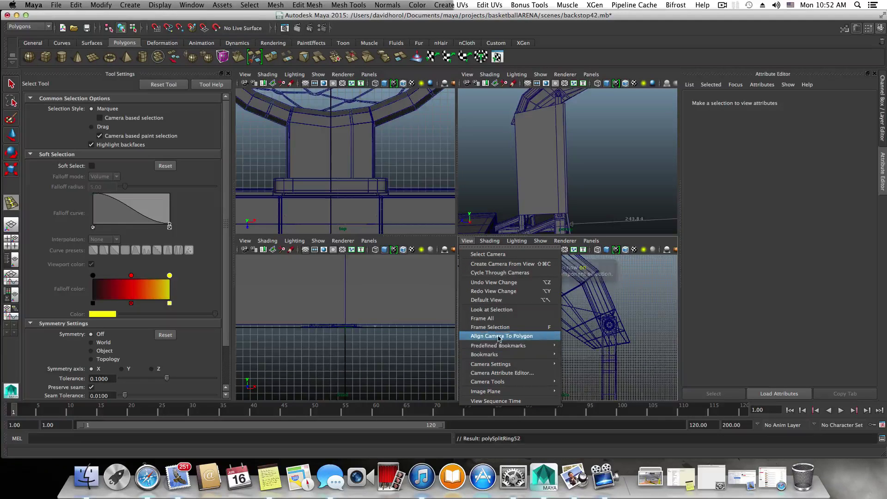
mouse_move(567, 348)
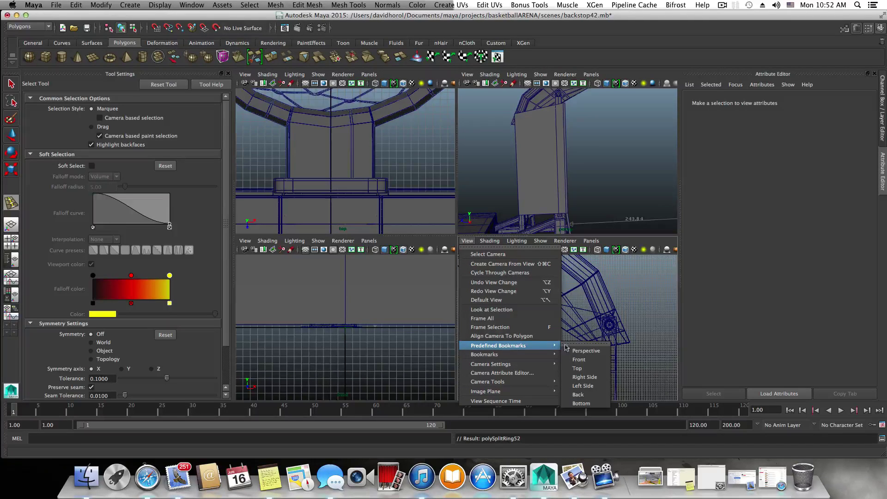
left_click(587, 386)
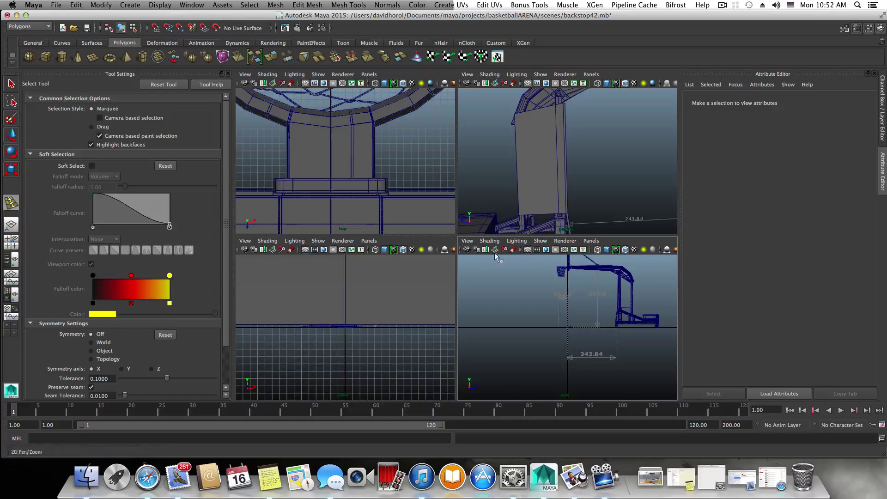
left_click(467, 241)
mouse_move(504, 356)
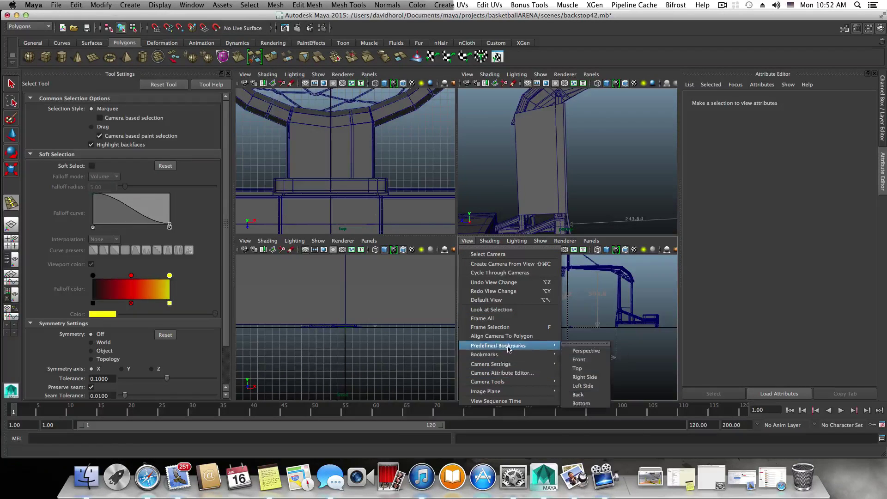
left_click(576, 359)
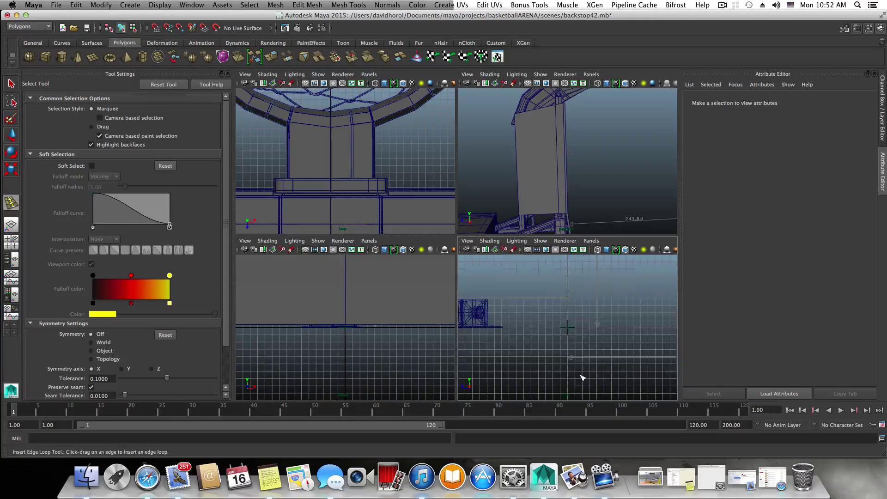
key("space")
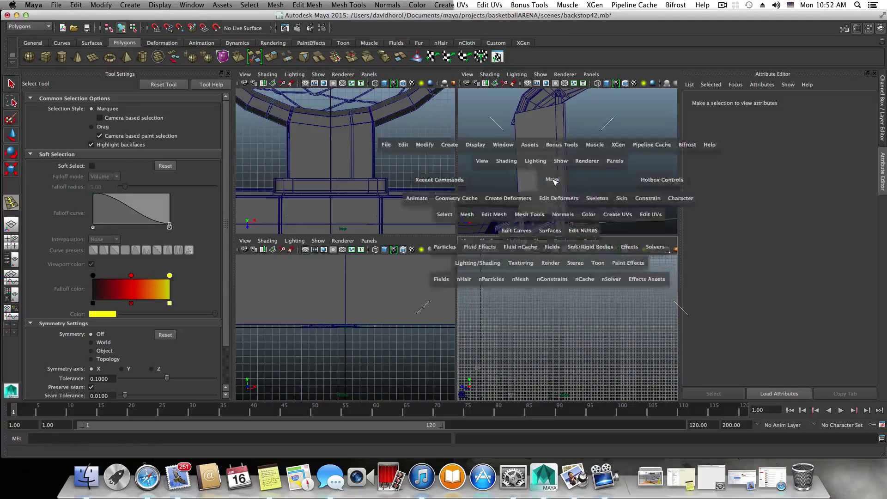
Step: Select the cover's upper front vertices, ahead of the new edge loops, with the Move Tool active
left_click_drag(510, 244, 490, 278, "alt")
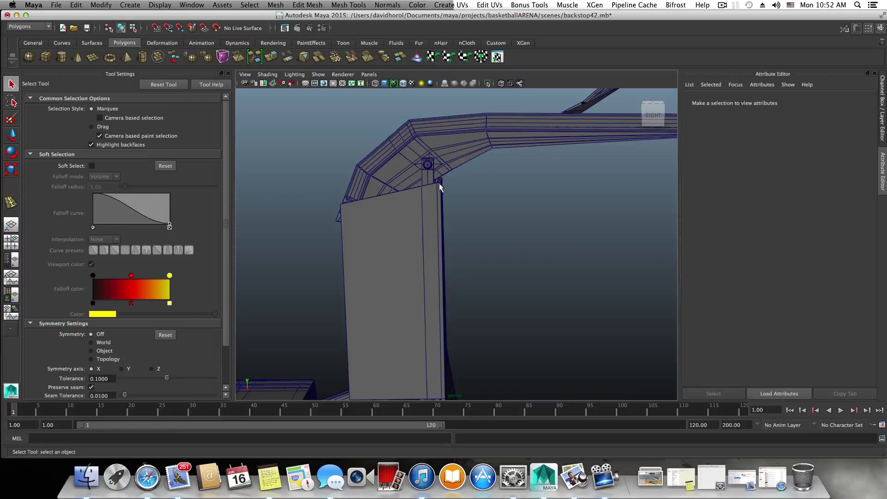
right_click(425, 193)
right_click_drag(425, 190, 393, 189)
left_click_drag(414, 200, 415, 191, "alt")
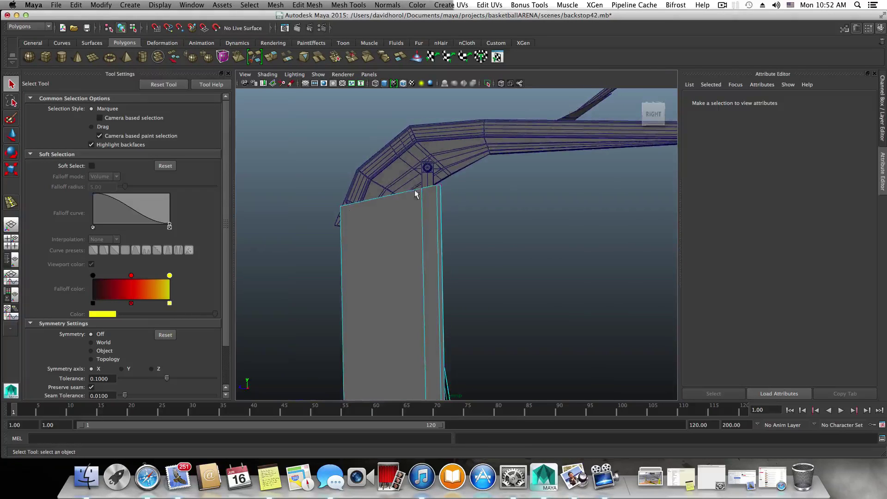
left_click_drag(461, 208, 462, 209)
key("w")
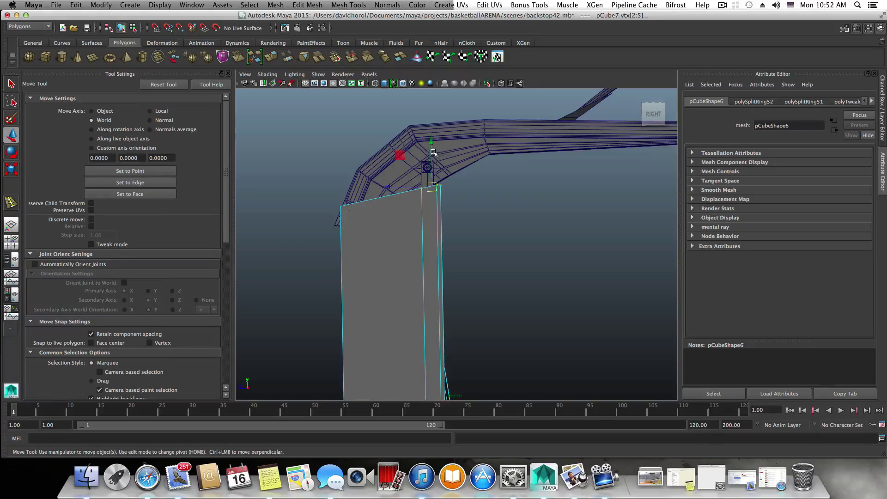
Step: Try raising the upper front vertices and lowering the side walls' upper rear vertices by about 1.39 each, comparing with the Spalding catalog in Preview
left_click_drag(432, 145, 432, 144)
left_click_drag(411, 217, 396, 238, "alt")
left_click_drag(378, 156, 379, 158)
left_click_drag(533, 210, 494, 249, "alt")
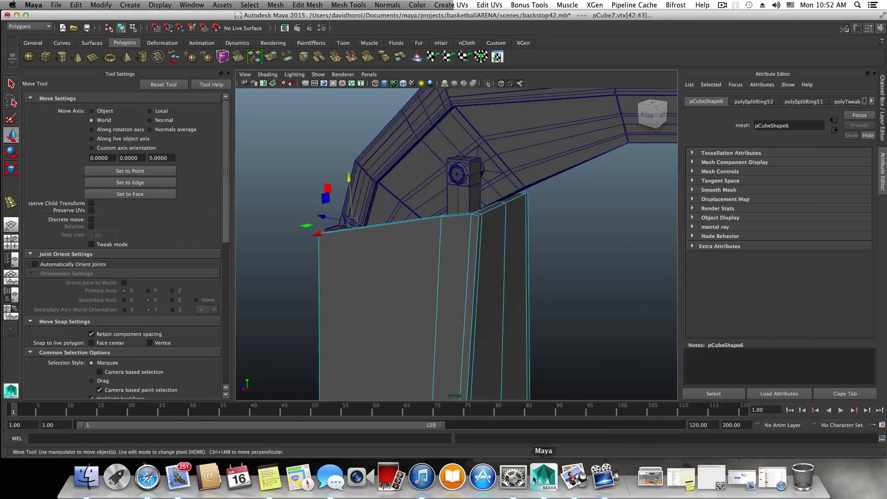
left_click(574, 476)
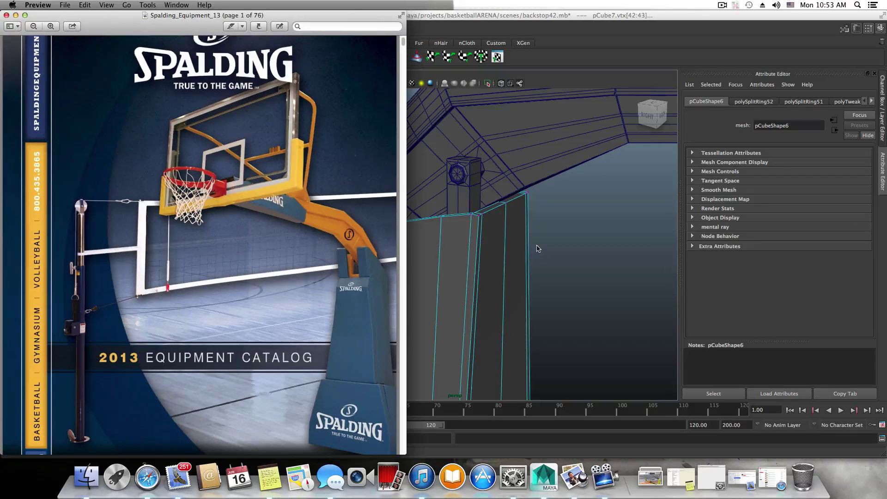
scroll(486, 278, "down", 5)
Step: Undo the last front and rear vertex moves and lower the cover's upper front vertices to about Y 246.3
left_click_drag(485, 278, 515, 272, "alt")
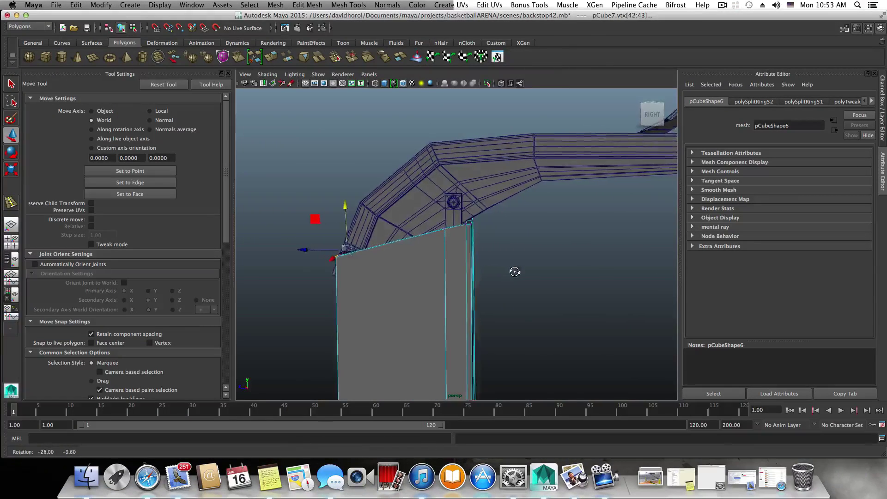
middle_click_drag(515, 272, 548, 228, "alt")
key("z")
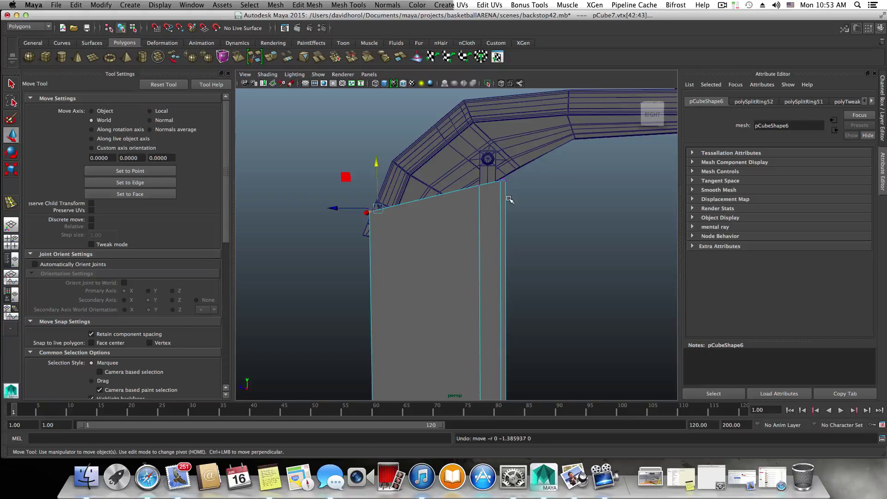
key("z")
key("z")
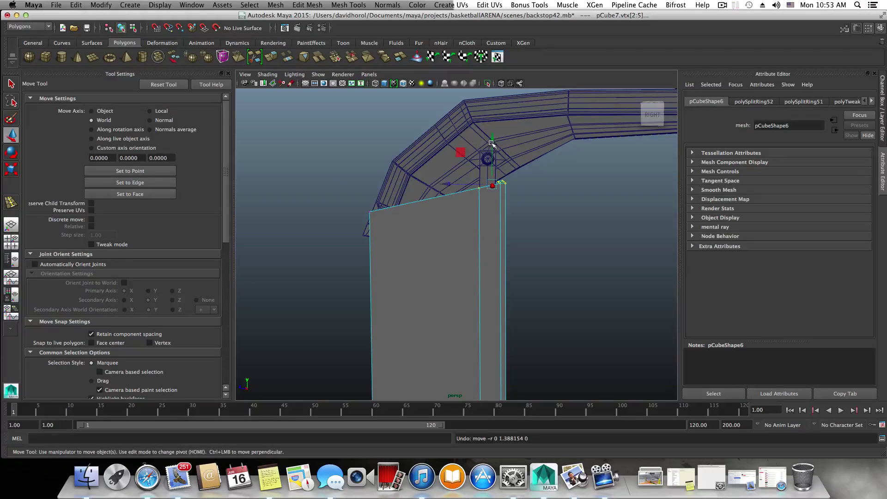
left_click_drag(492, 143, 494, 164)
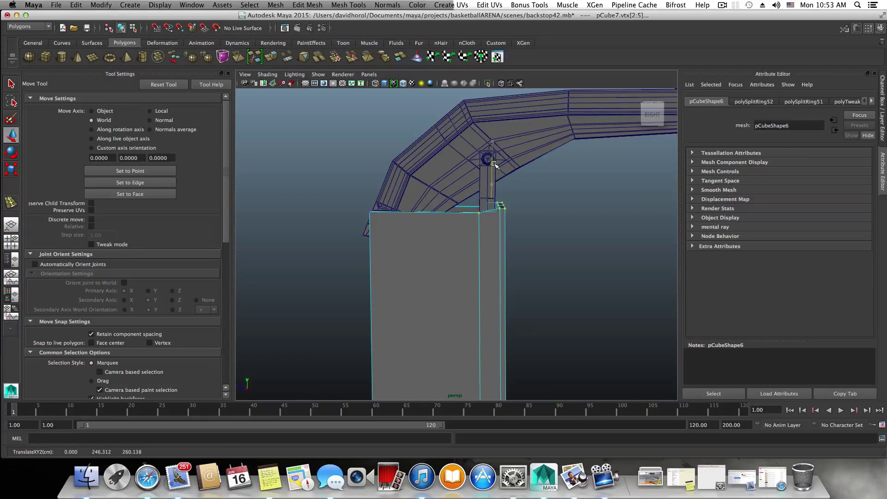
Step: Raise the upper vertex on the side wall's edge loop slightly so the cover's top edge runs straight in side view
left_click_drag(496, 240, 494, 237, "alt")
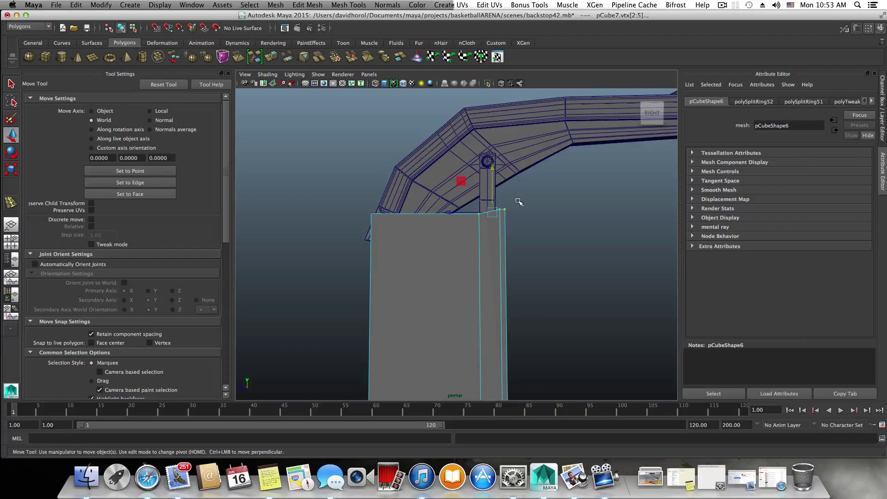
left_click(480, 214)
left_click_drag(479, 170, 479, 166)
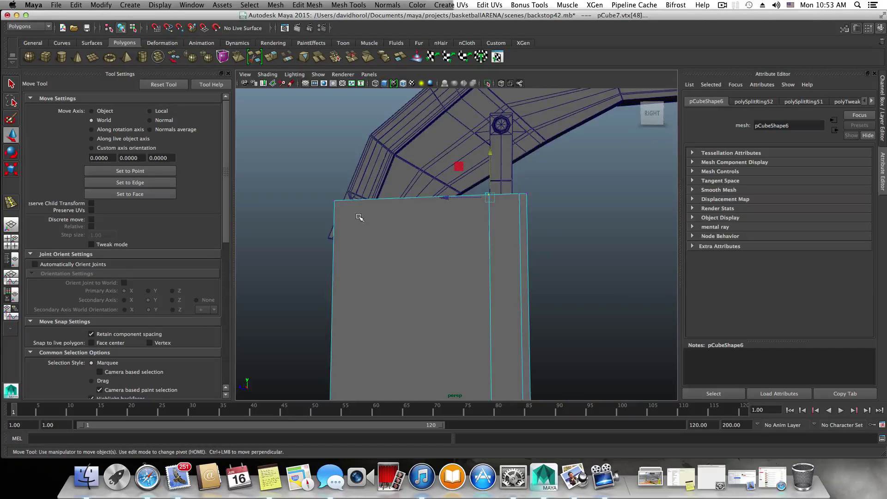
Step: Select the top rim faces along the cover's front and side walls, checking the shape against the Spalding catalog in Preview
left_click_drag(358, 214, 370, 303, "alt")
right_click_drag(370, 303, 479, 289, "alt")
left_click(492, 238)
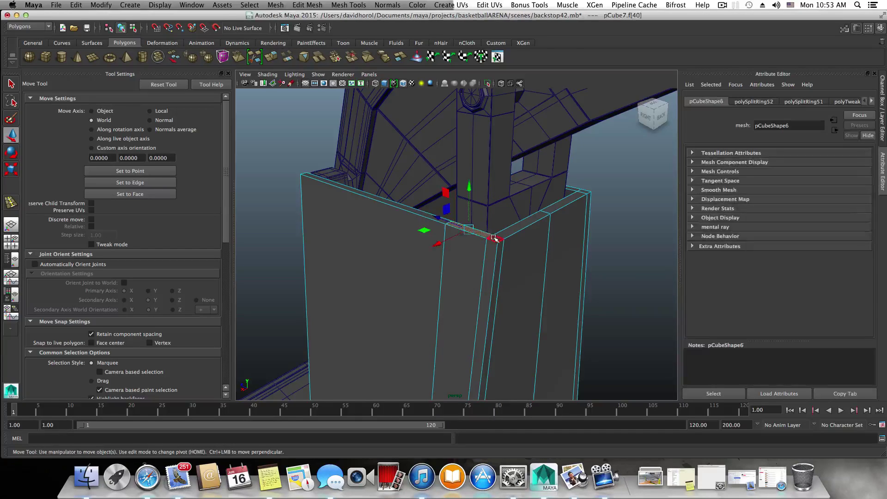
left_click(585, 190, "shift")
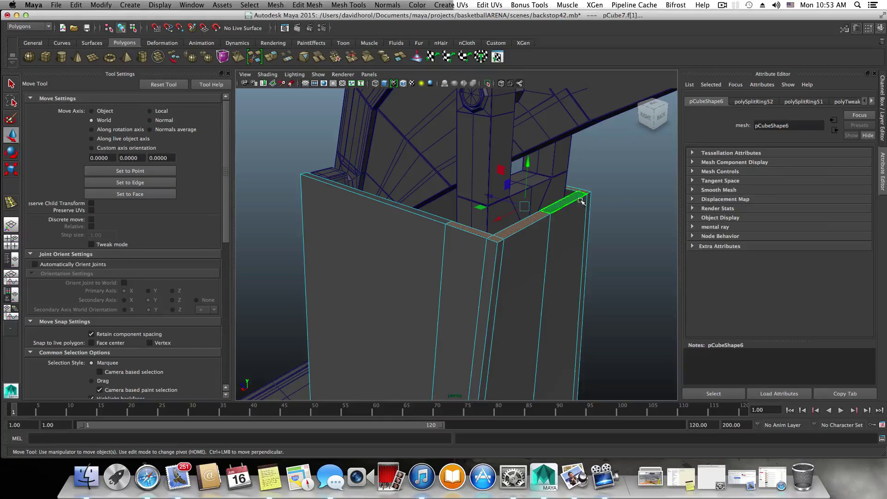
left_click(576, 476)
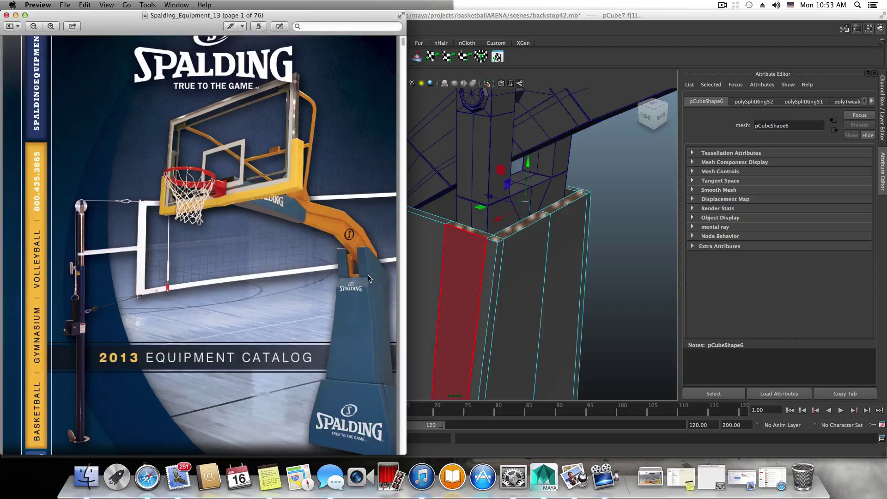
left_click(15, 15)
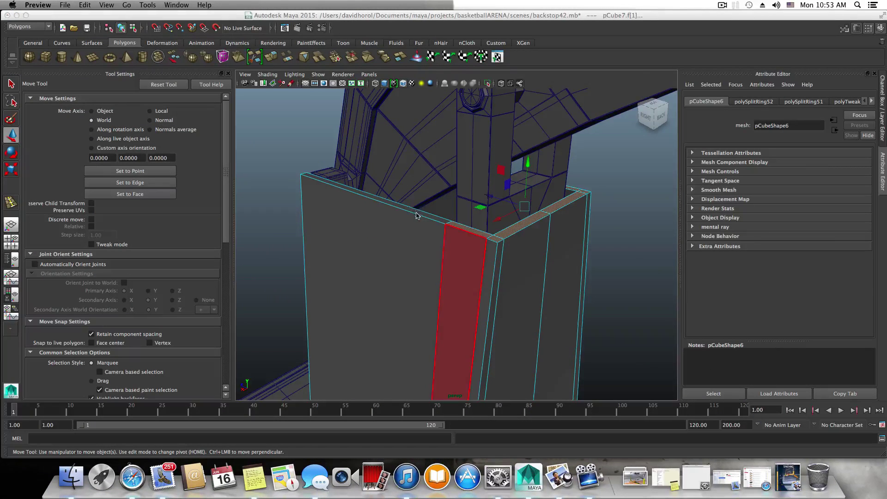
left_click(416, 215)
Step: Extrude the selected rim faces upward into a thin band around the cover's top and return to object selection
left_click_drag(417, 216, 529, 225, "alt")
left_click_drag(435, 227, 511, 249, "alt")
left_click_drag(599, 259, 525, 248, "alt")
left_click(273, 59)
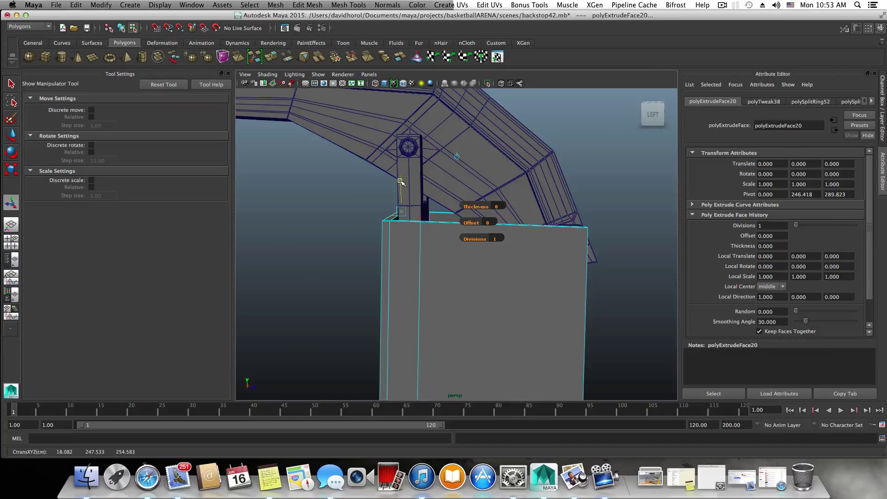
left_click_drag(400, 182, 496, 207)
key("F8")
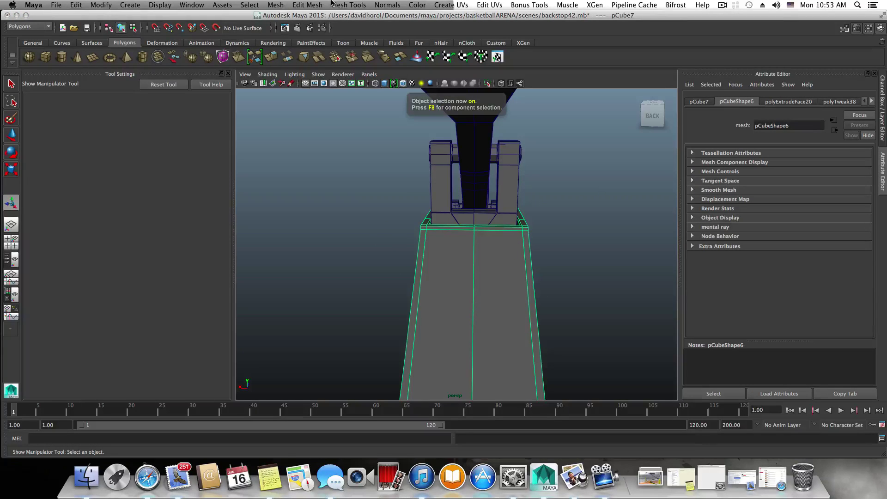
Step: Try offsetting edge loops from the front panel's centre edge to near its side edges with the Offset Edge Loop Tool, and undo them
left_click(347, 5)
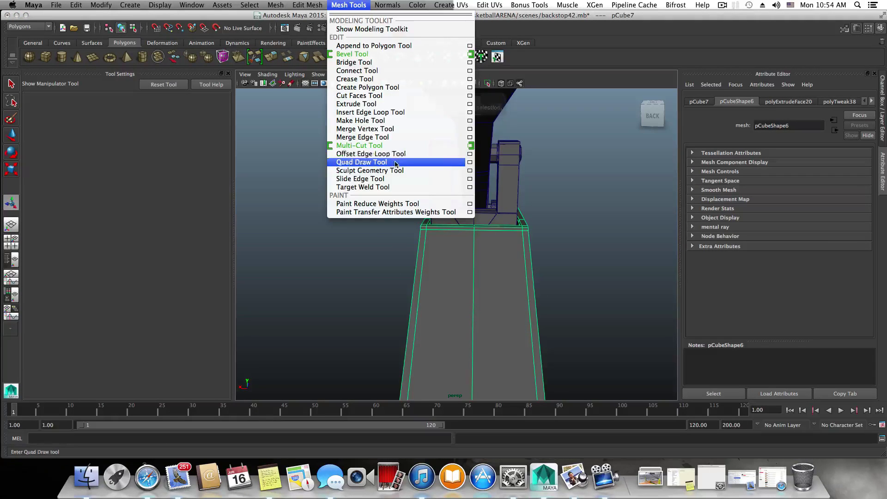
left_click(398, 155)
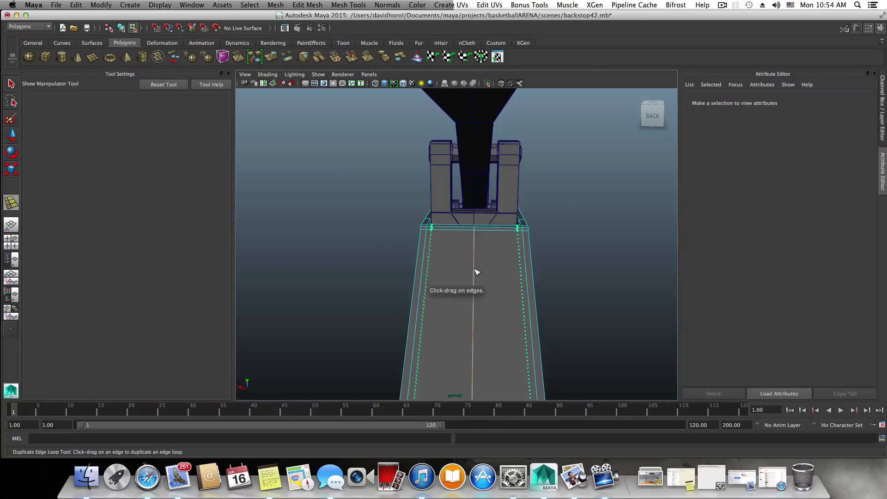
left_click(474, 239)
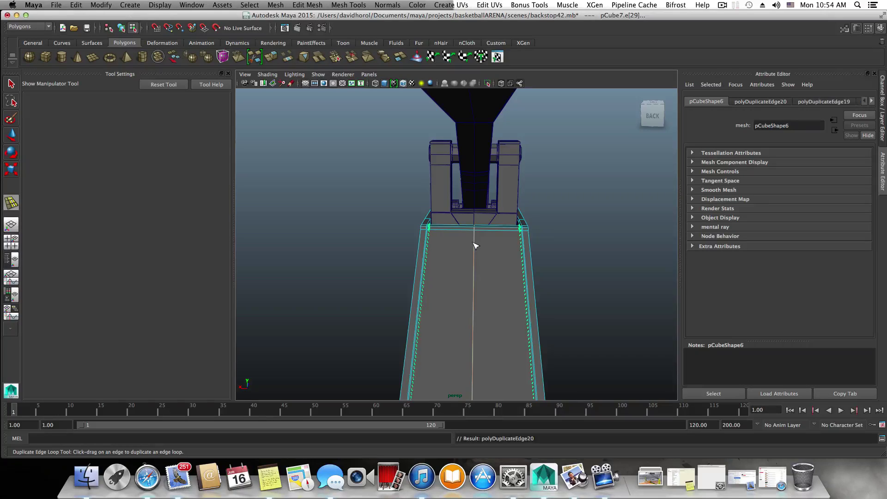
key("ctrl+z")
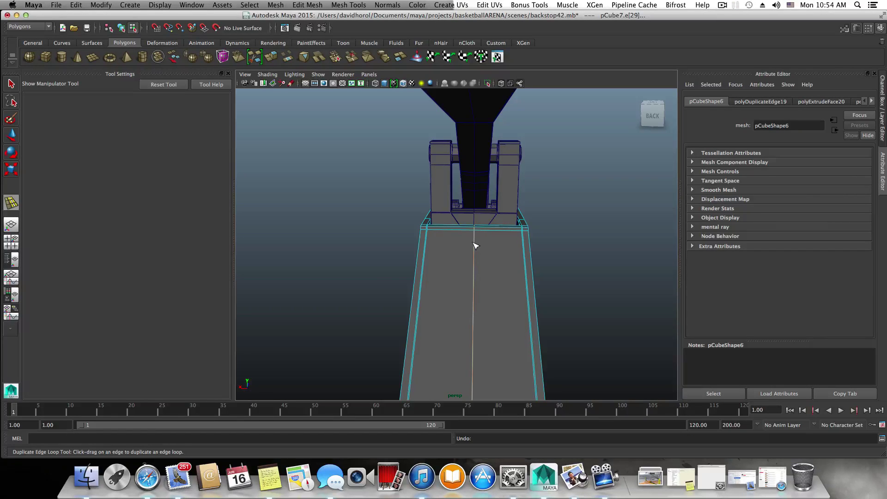
scroll(475, 245, "up", 3)
key("ctrl+z")
Step: Try offsetting one pair of edge loops farther in from the front panel's side edges, and undo it
left_click_drag(504, 239, 506, 242)
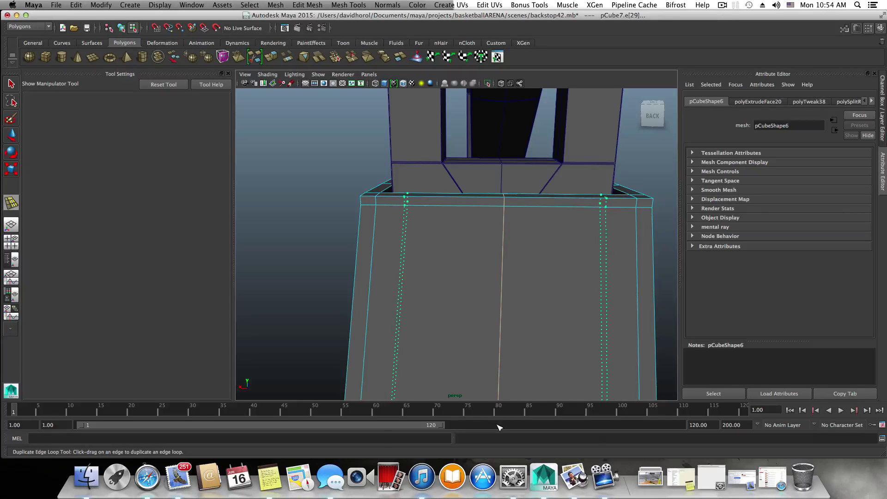
left_click_drag(499, 427, 501, 450)
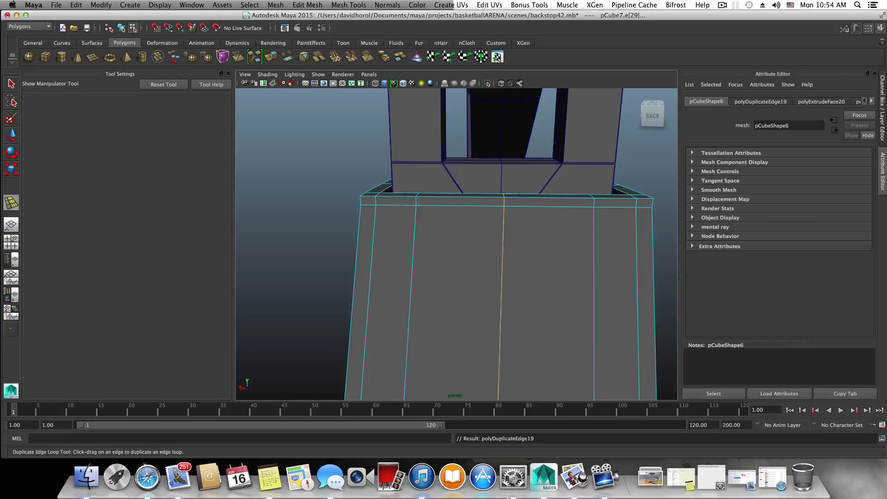
scroll(508, 369, "down", 2)
key("z")
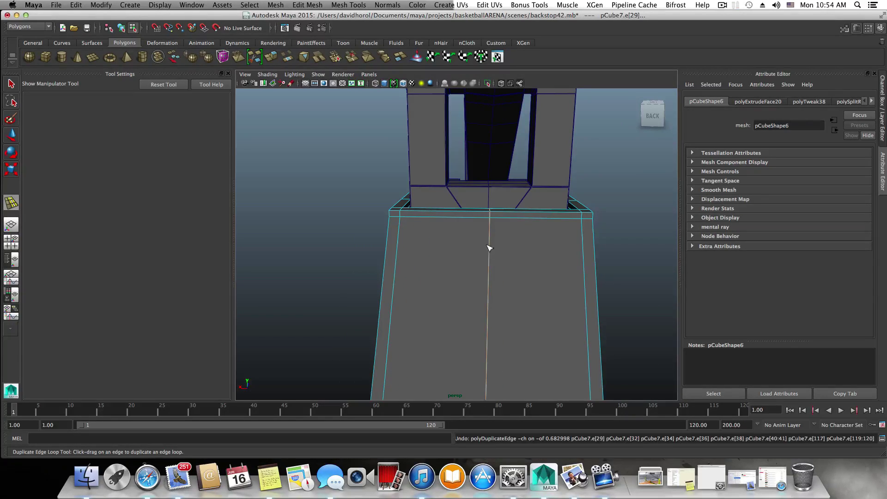
Step: Offset a pair of edge loops about halfway from the front centre edge to the side walls, plus a second pair close beside them
left_click_drag(498, 287, 502, 382)
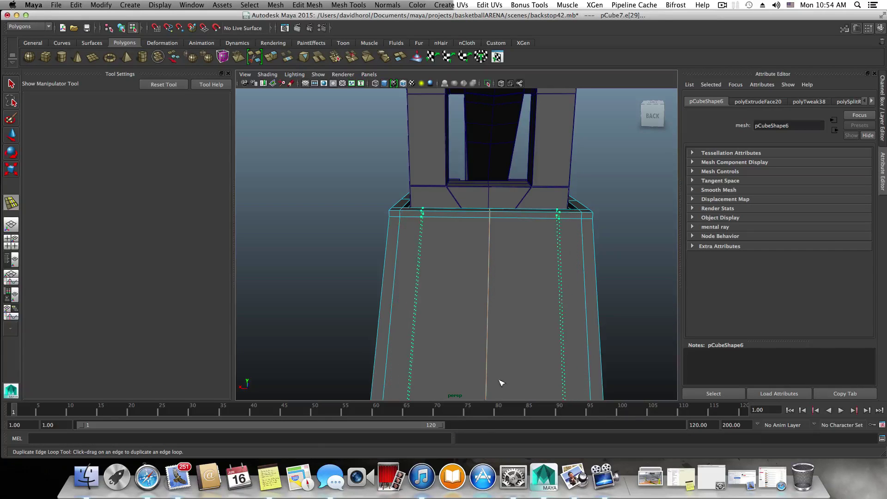
left_click_drag(496, 426, 496, 442)
left_click_drag(492, 497, 483, 475)
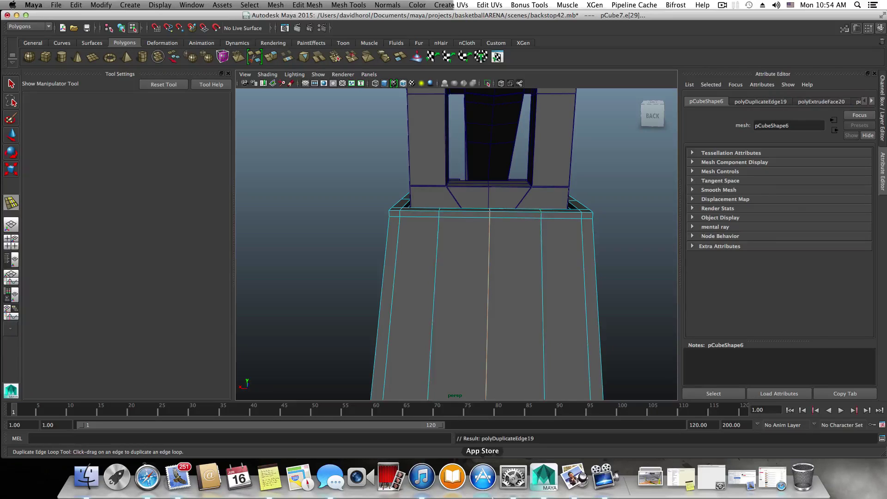
left_click_drag(512, 281, 377, 234, "alt")
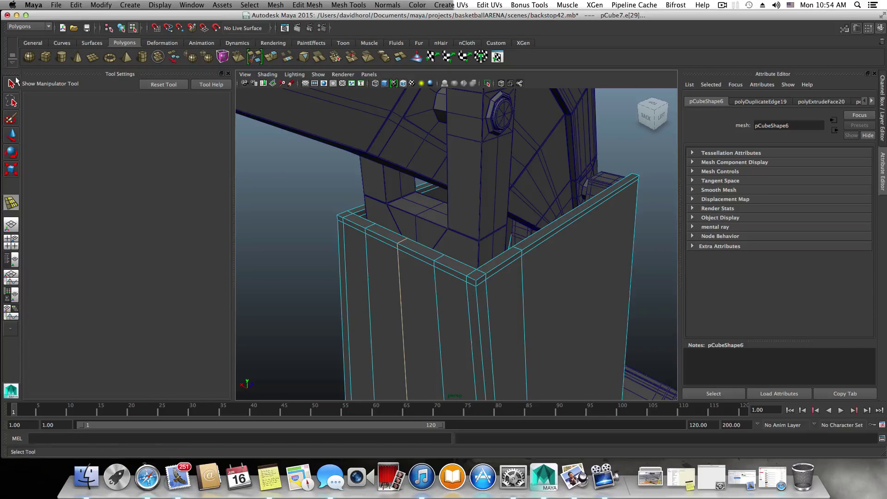
left_click_drag(432, 264, 517, 246, "alt")
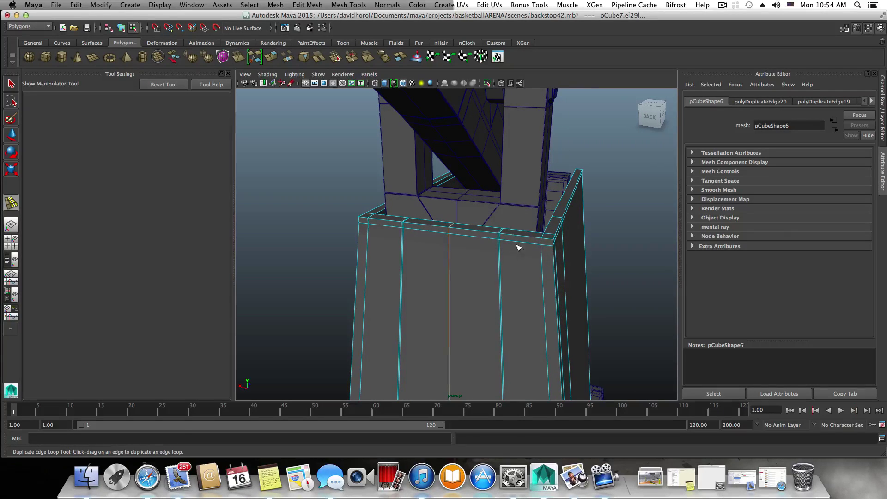
Step: Switch to face selection and select the top rim faces along both side walls and across the front panel
right_click(514, 258)
left_click(516, 278)
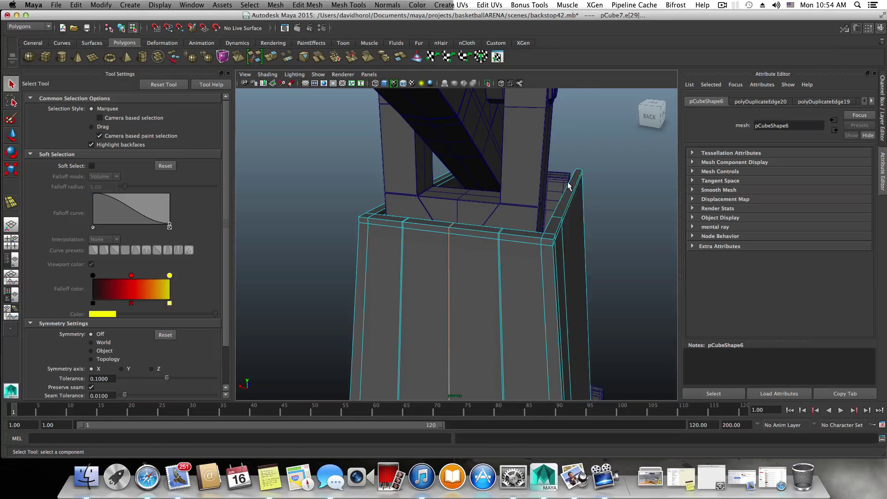
left_click(570, 195)
left_click(556, 231, "shift")
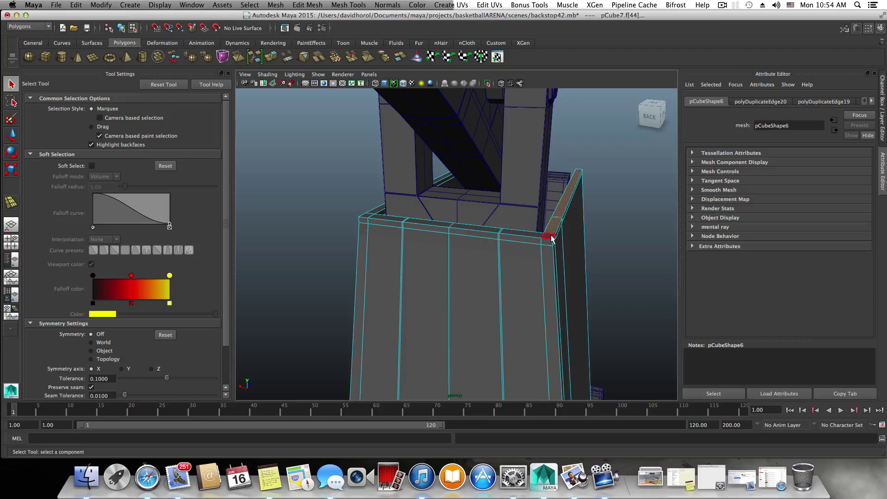
left_click_drag(502, 235, 535, 232, "alt")
left_click(506, 224, "shift")
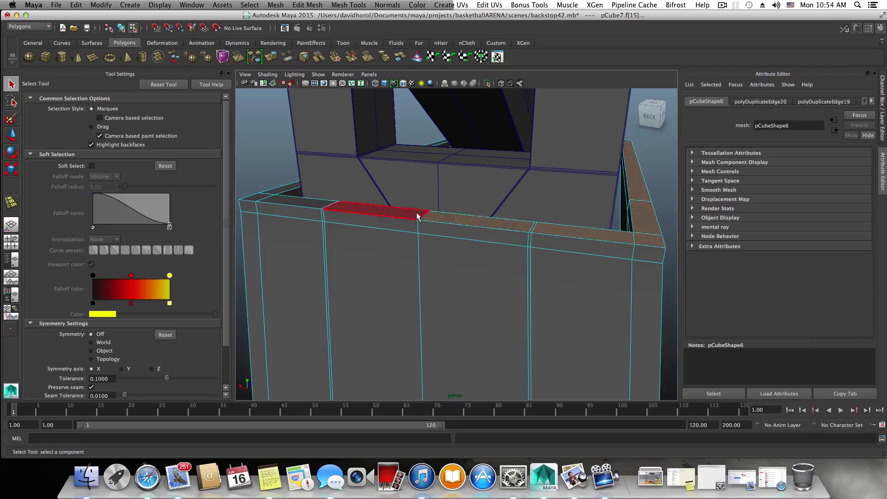
left_click(345, 206, "shift")
left_click(293, 202, "shift")
left_click(265, 195, "shift")
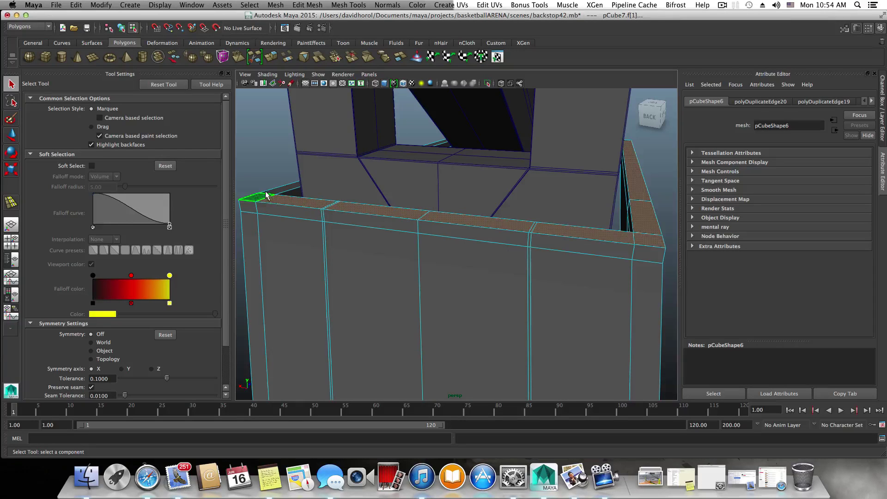
left_click_drag(266, 217, 459, 246, "alt")
left_click(402, 214, "shift")
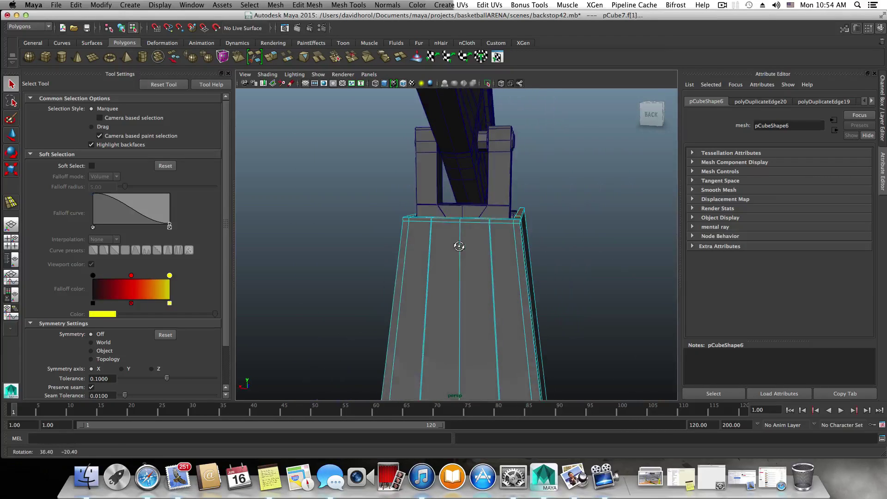
left_click(491, 214)
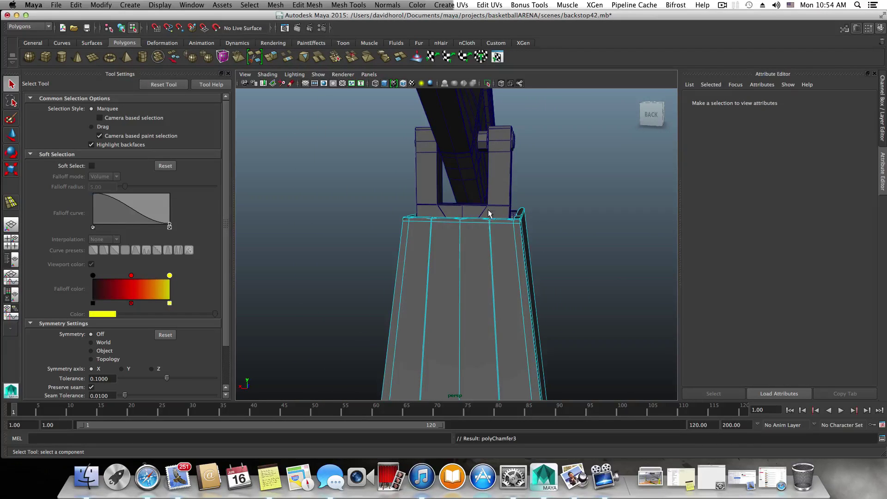
left_click_drag(508, 228, 486, 234, "alt")
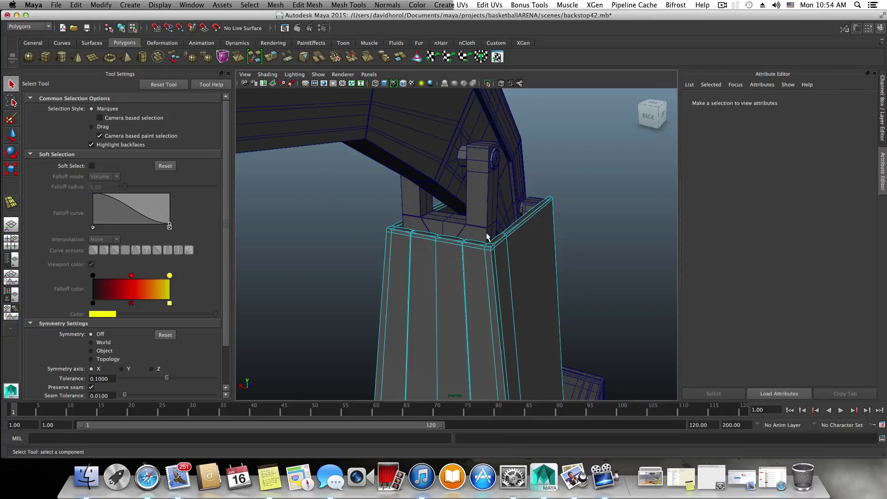
key("z")
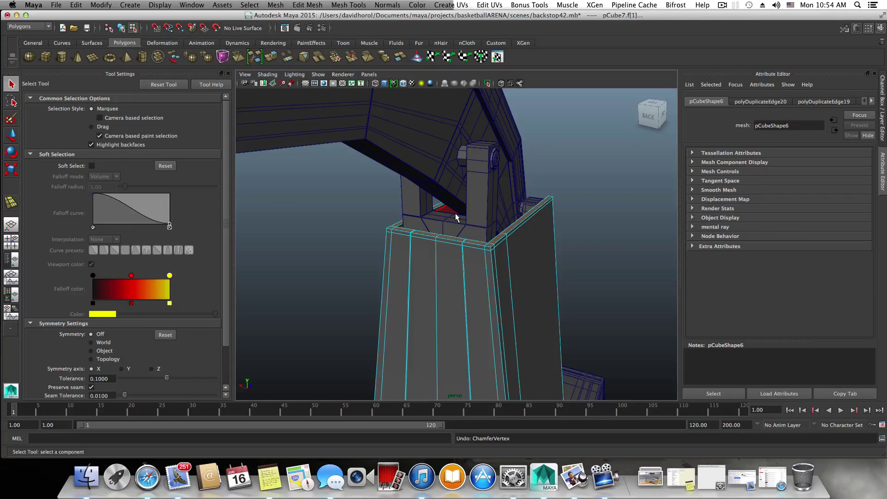
Step: Try extruding the entire selected front and side rim upward by about 19.55, and undo it
left_click(271, 58)
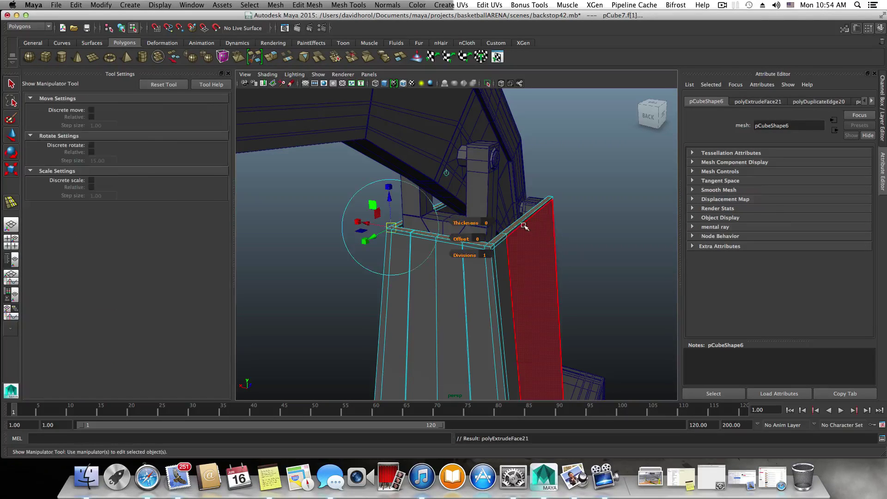
key("w")
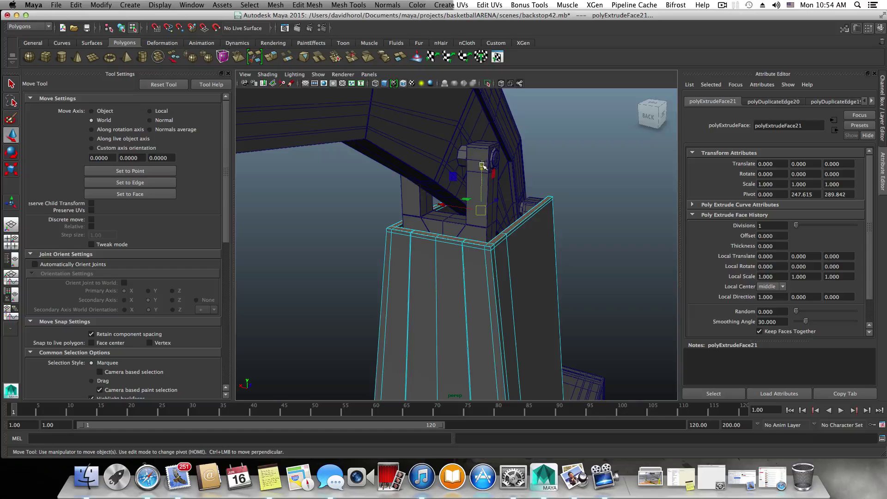
left_click_drag(483, 166, 475, 111)
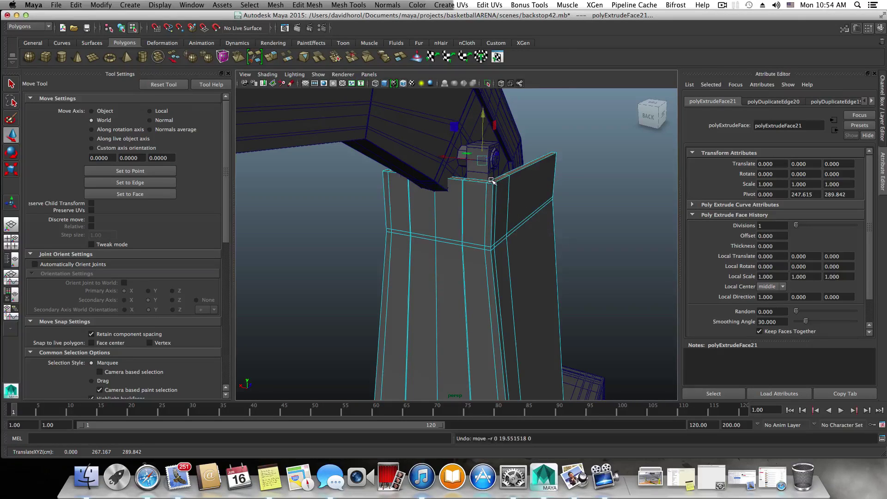
key("super+z")
Step: Deselect the front rim's middle faces and extrude the remaining rim faces upward into tall side walls with a gap for the arm
right_click_drag(481, 251, 546, 268, "alt")
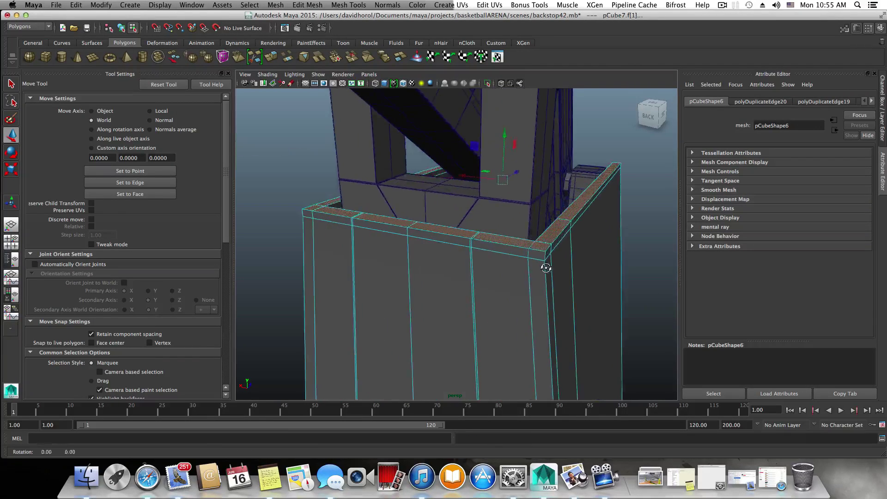
left_click_drag(546, 268, 396, 244, "alt")
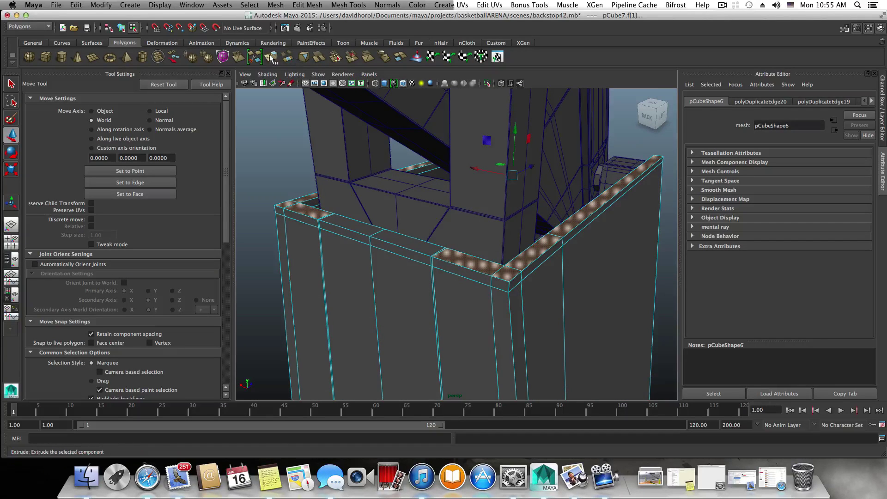
key("ctrl+e")
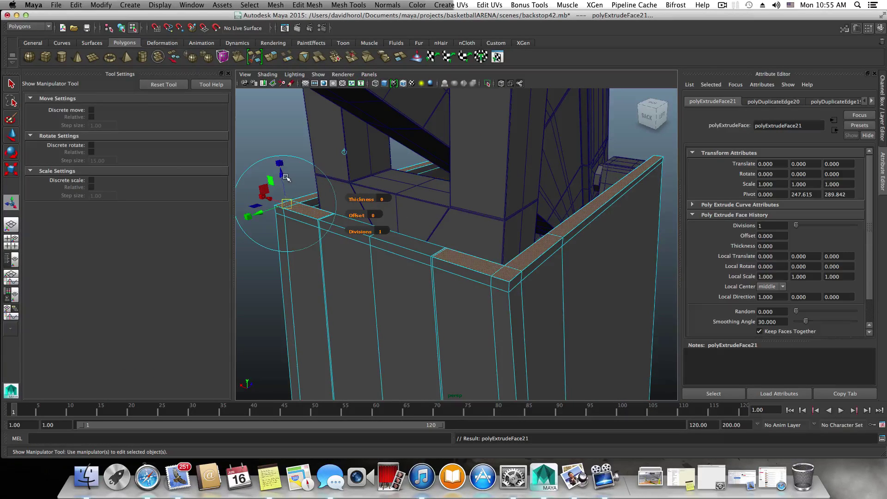
left_click_drag(286, 177, 486, 41)
key("ctrl+z")
key("w")
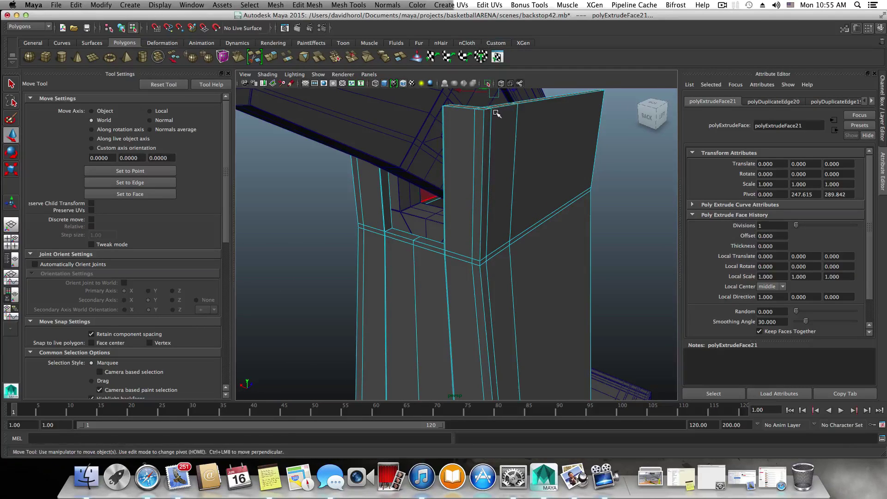
left_click_drag(497, 113, 319, 186, "alt")
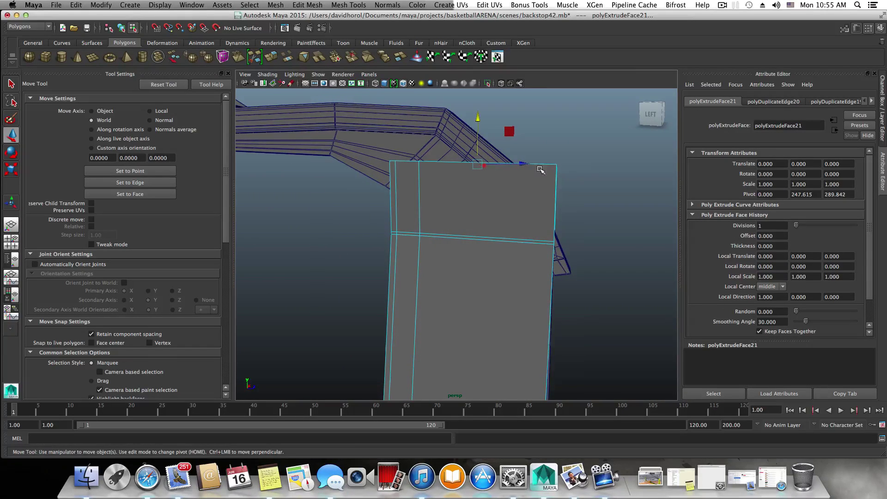
Step: Switch to vertex selection and lower the rear top corners of the side walls to about Y 253.5 so the top edges slope
right_click_drag(541, 170, 533, 162)
left_click_drag(596, 211, 595, 212)
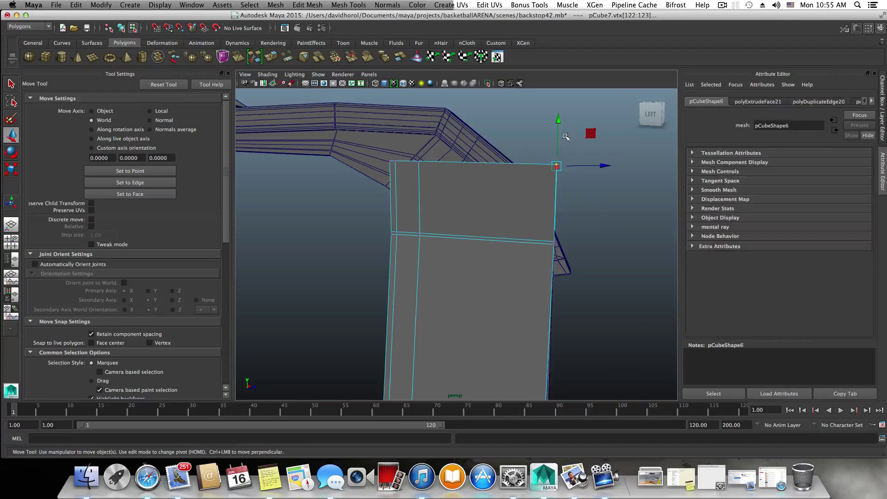
left_click_drag(559, 119, 562, 175)
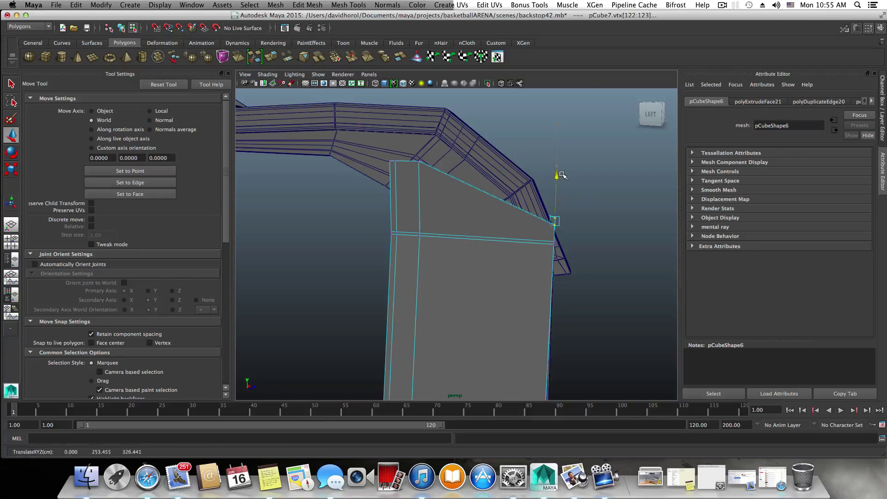
Step: Widen the front panel at its lower bend by scaling that row of vertices about 1.1 times across the width
scroll(564, 177, "down", 10)
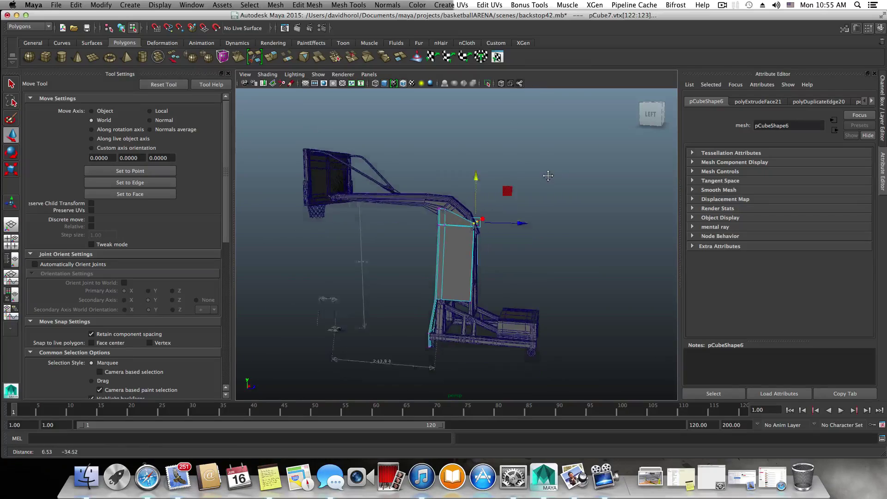
right_click_drag(481, 238, 592, 269, "alt")
middle_click_drag(513, 240, 499, 97, "alt")
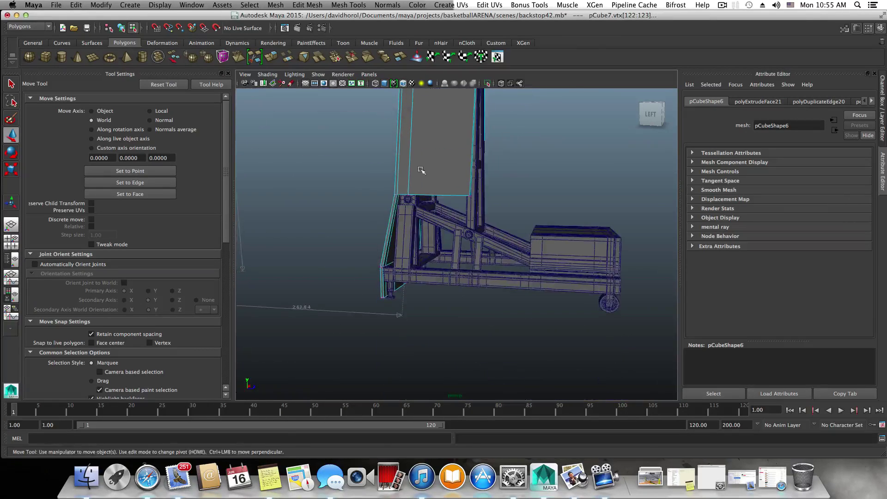
right_click_drag(420, 171, 562, 212, "alt")
left_click_drag(561, 212, 506, 233, "alt")
key("r")
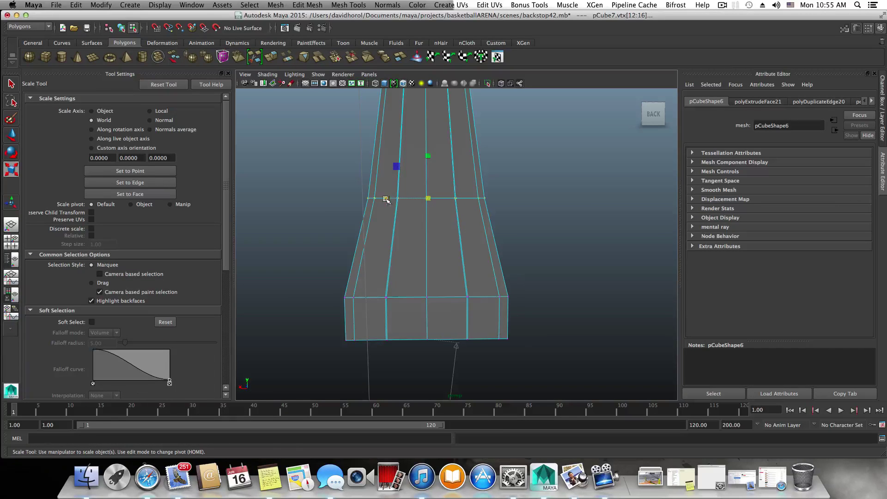
left_click_drag(386, 199, 383, 199)
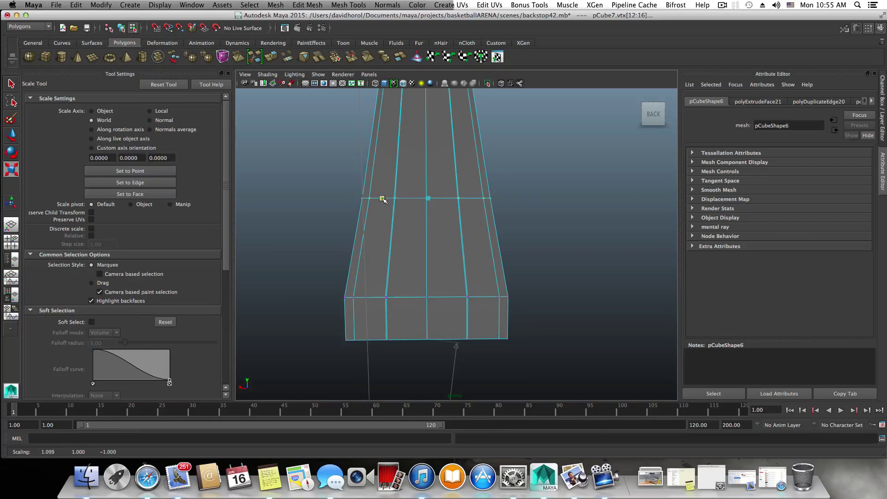
Step: Select the vertices of the front panel's bottom band and scale them across the width to fit around the base frame
left_click_drag(338, 271, 269, 311)
right_click_drag(346, 322, 401, 328, "alt")
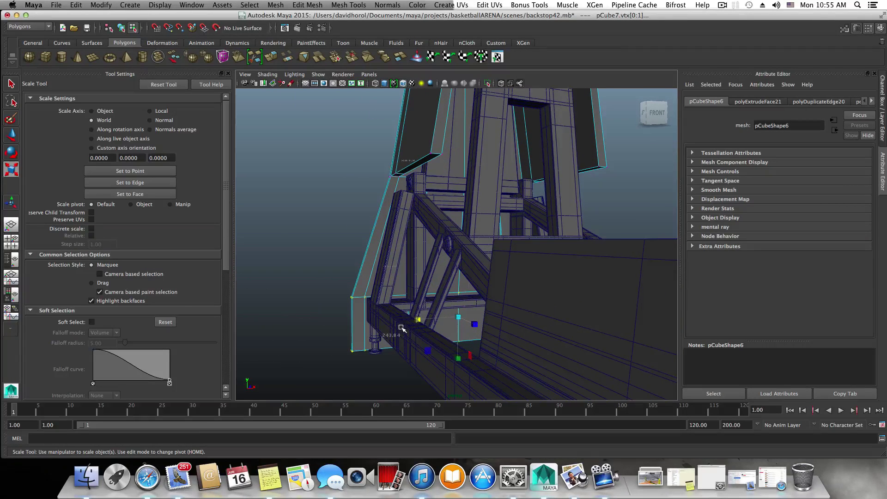
left_click_drag(415, 319, 421, 321)
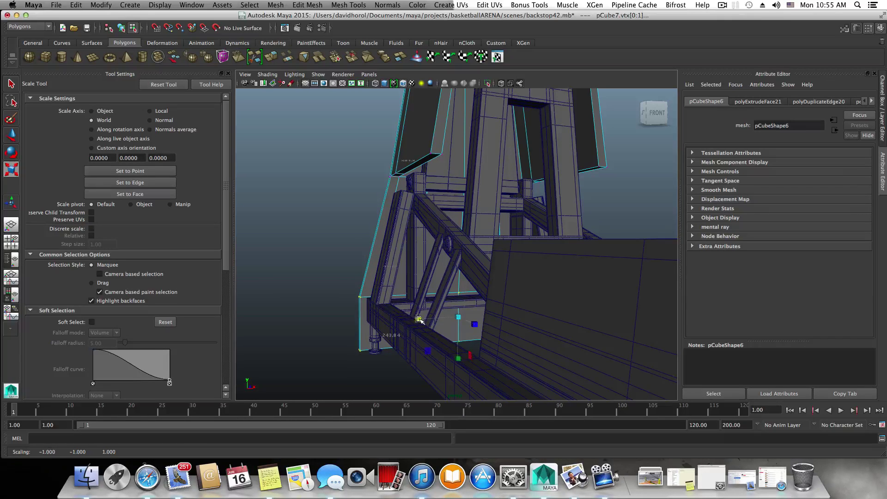
Step: Select the inner edge vertices at both ends of the bottom band and scale them outward close to the outer corners
left_click_drag(389, 308, 570, 303, "alt")
right_click_drag(570, 303, 461, 313, "alt")
left_click_drag(461, 314, 468, 311, "alt")
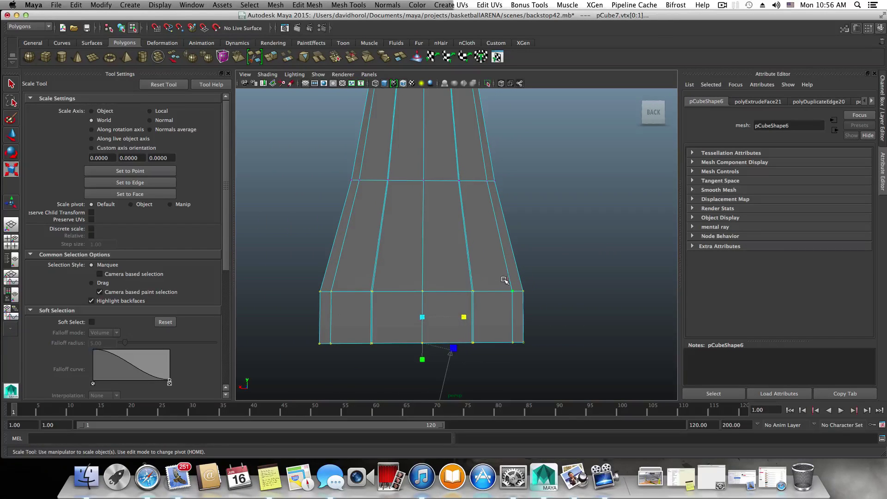
left_click_drag(518, 362, 519, 362)
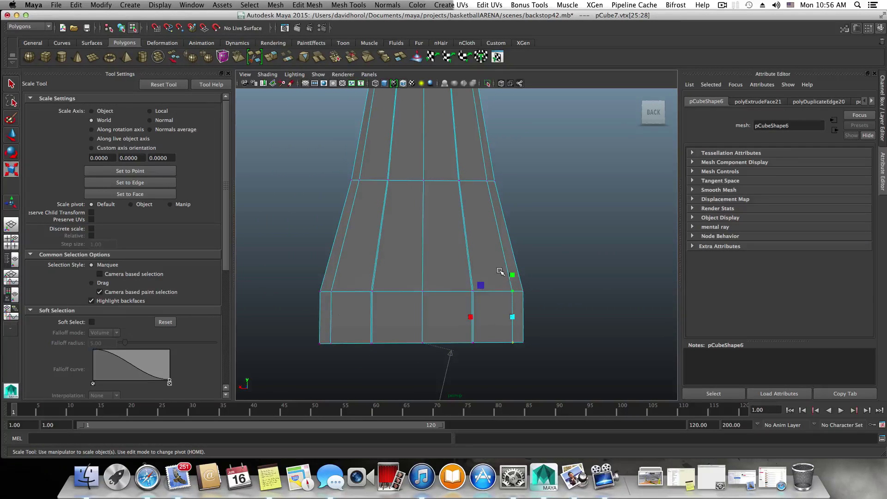
scroll(501, 271, "down", 3)
middle_click_drag(490, 215, 495, 271, "alt")
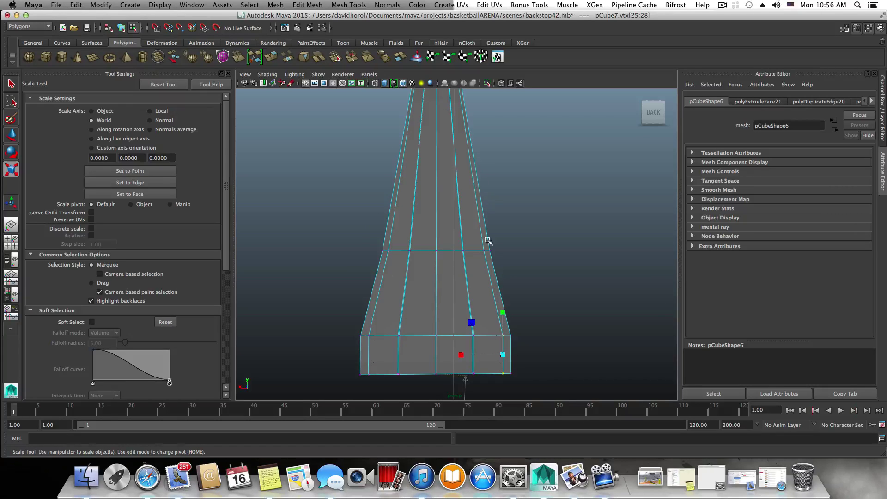
middle_click_drag(409, 320, 443, 286, "alt")
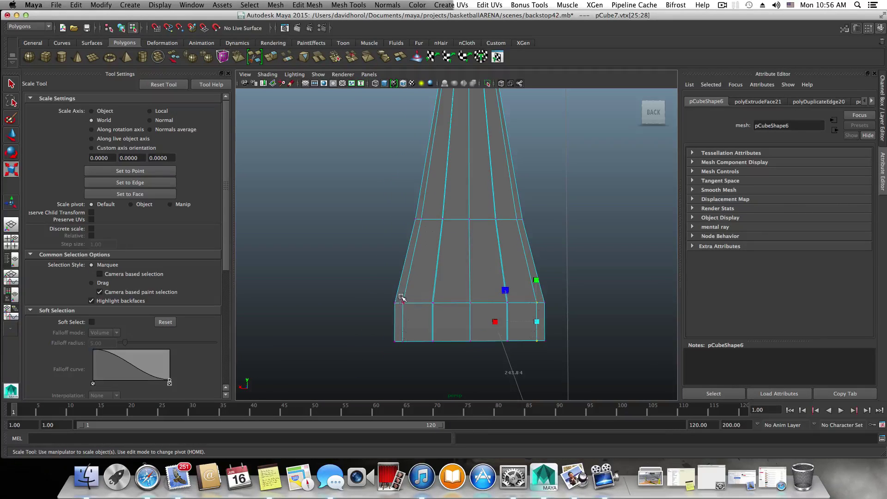
left_click_drag(423, 366, 341, 323, "alt")
right_click_drag(365, 330, 397, 313, "alt")
left_click_drag(375, 309, 348, 270)
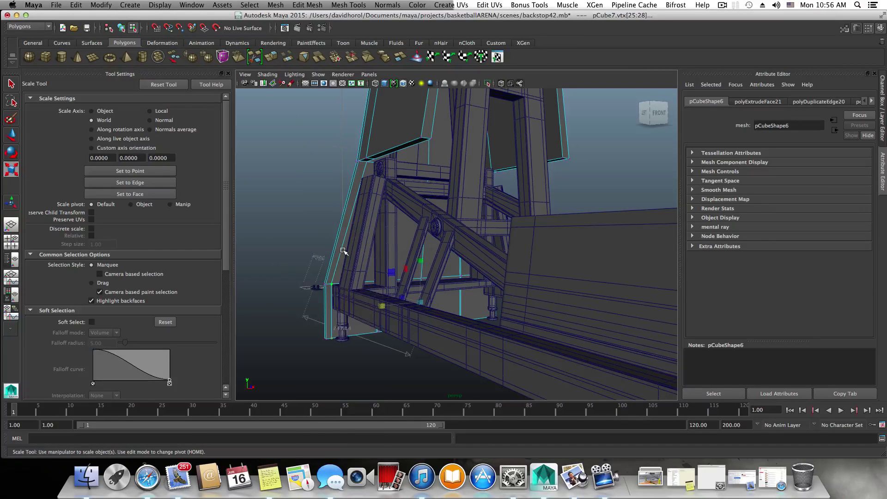
right_click_drag(344, 251, 349, 219)
left_click(349, 212)
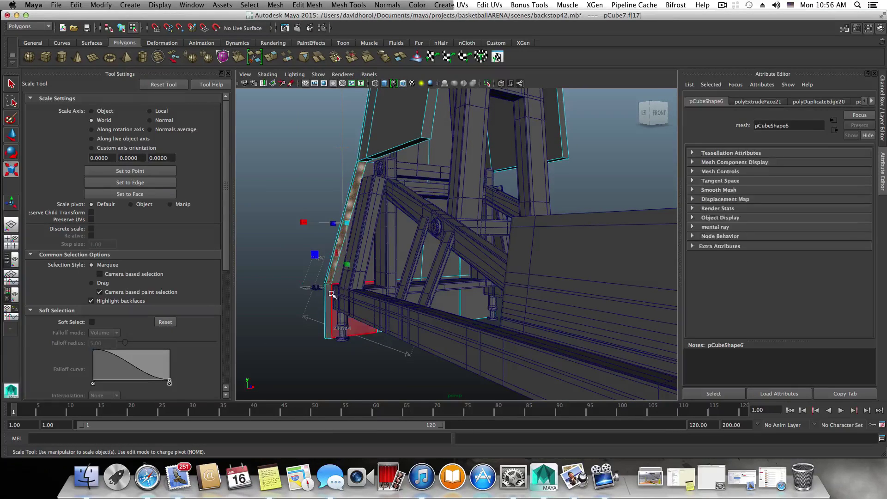
left_click(328, 297, "shift")
left_click_drag(328, 297, 475, 256, "alt")
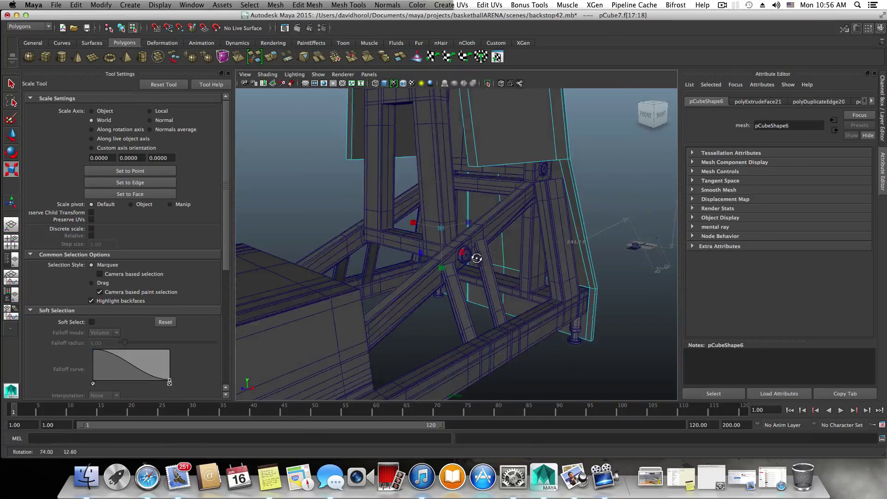
Step: Return to vertex selection and scale the two inner corner vertices at the lower bend slightly outward toward the panel's sides
left_click_drag(578, 182, 564, 200, "alt")
key("f")
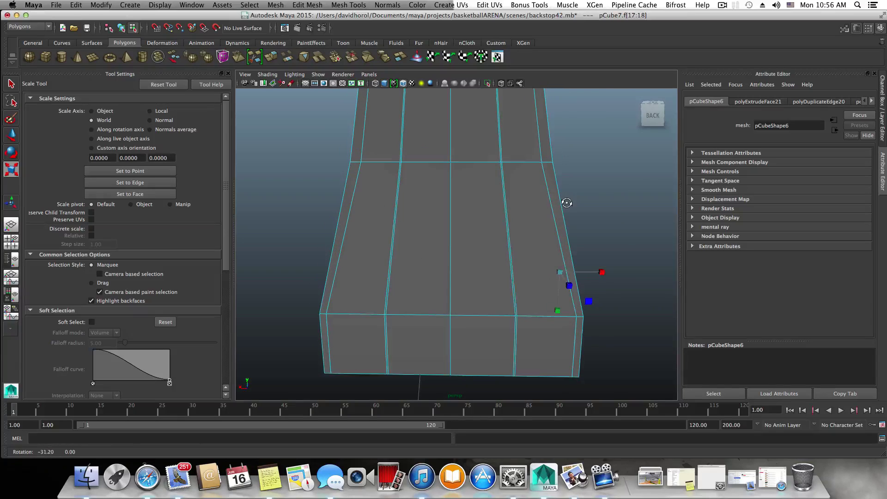
right_click_drag(438, 162, 399, 156)
left_click_drag(398, 159, 404, 172, "alt")
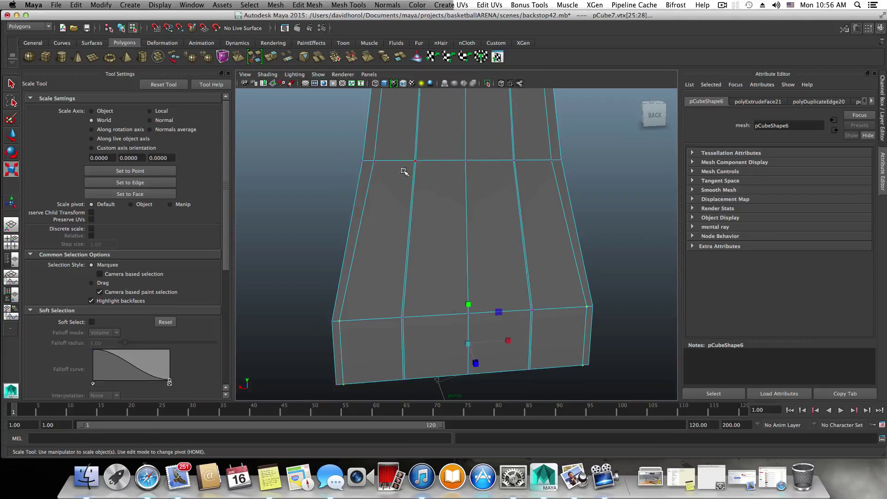
left_click(380, 170)
left_click_drag(503, 182, 548, 198, "alt")
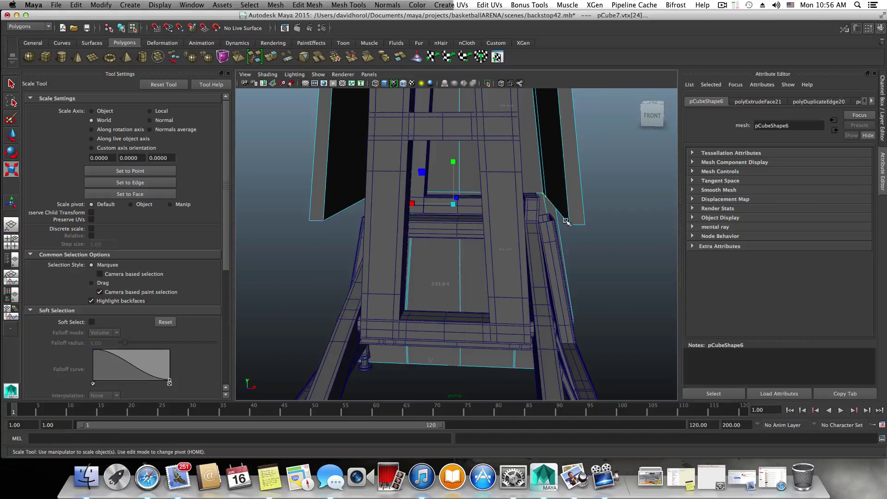
left_click_drag(500, 219, 515, 217, "alt")
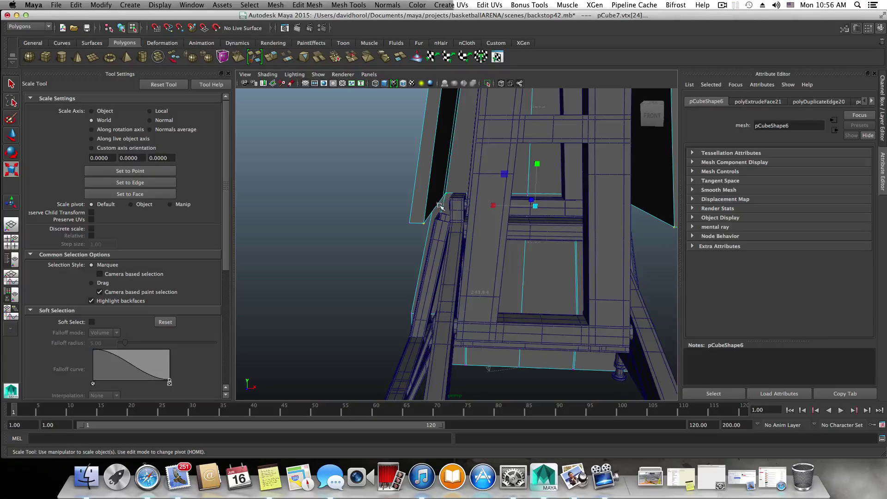
scroll(439, 205, "up", 5)
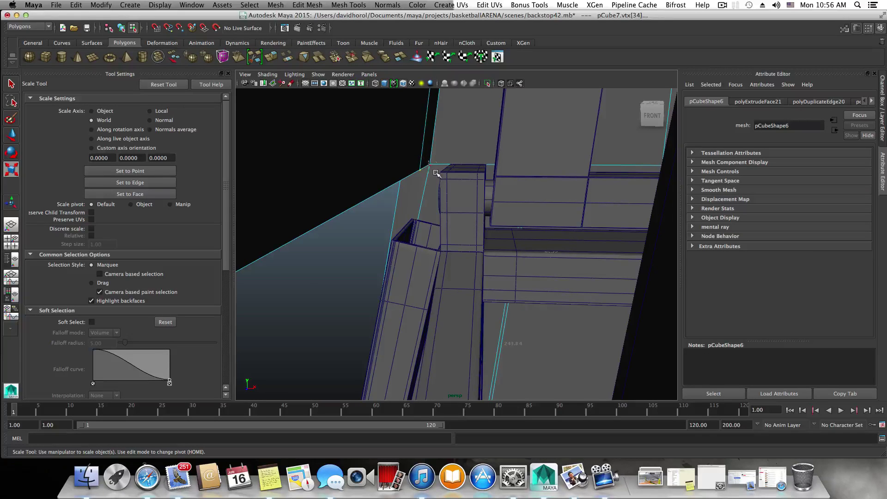
left_click(432, 178)
left_click_drag(431, 178, 489, 194, "alt")
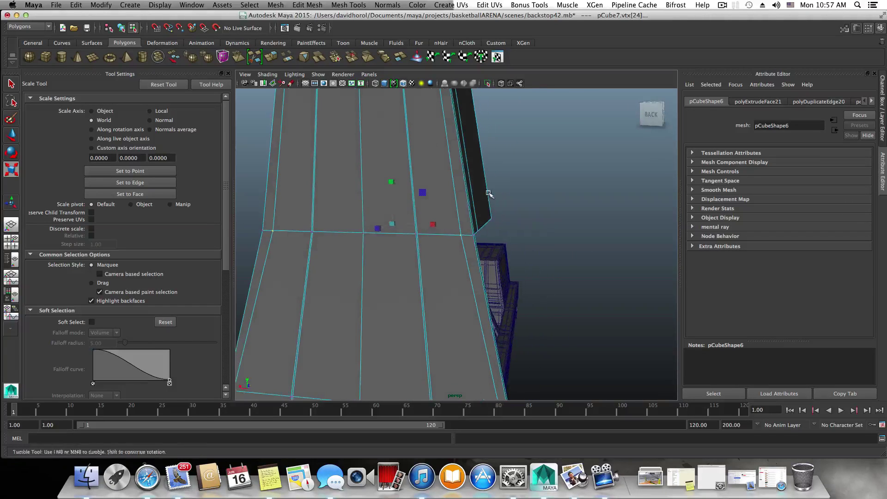
left_click_drag(433, 224, 435, 225)
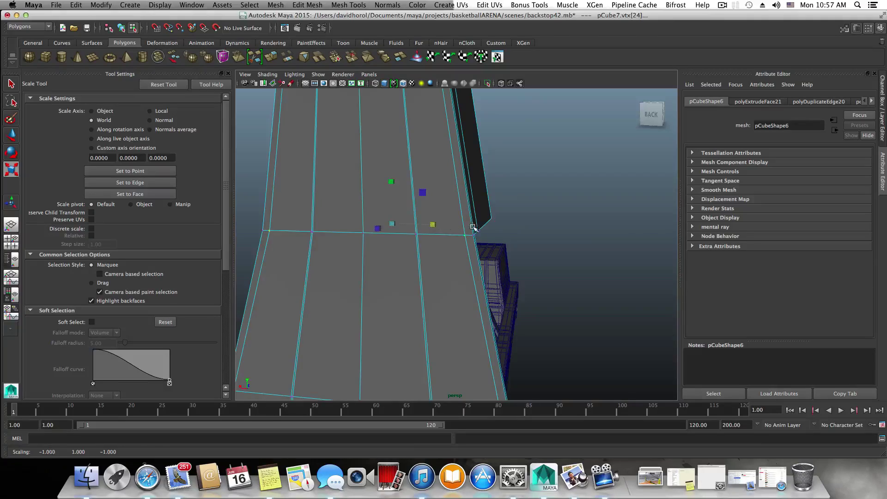
Step: Switch to face selection and delete the bottom faces along the undersides of both side walls
left_click_drag(473, 227, 360, 198, "alt")
right_click_drag(405, 242, 405, 264)
left_click(397, 247)
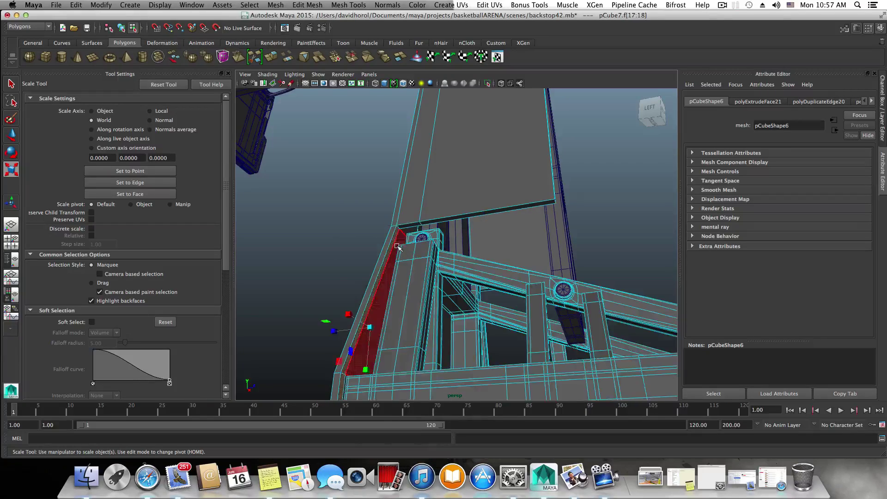
left_click(464, 217)
left_click_drag(488, 213, 476, 175, "alt")
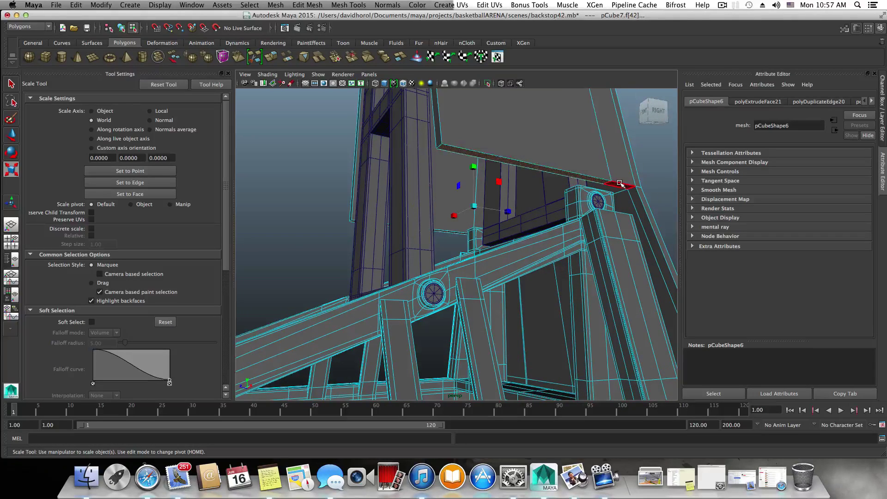
key("Delete")
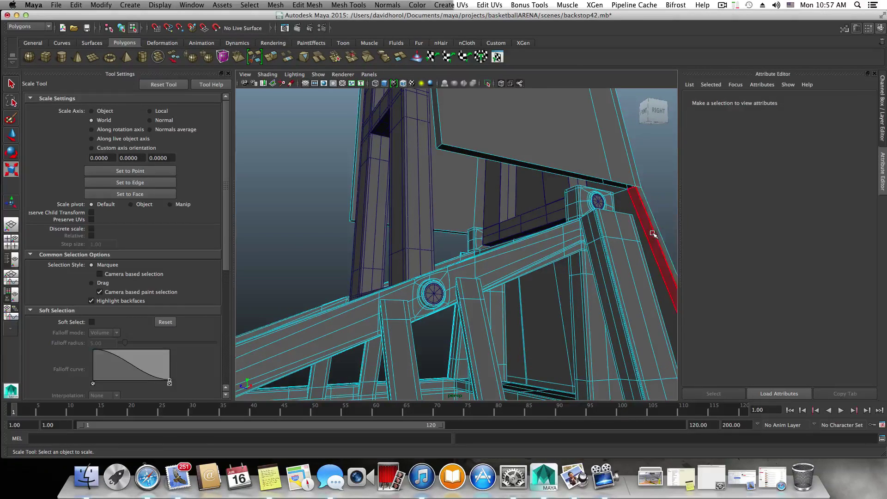
Step: Select the narrow rear faces along both sides of the lower front panel and bottom band, and extrude them about 11 units rearward
left_click(654, 235)
scroll(647, 239, "down", 10)
left_click_drag(636, 244, 568, 245, "alt")
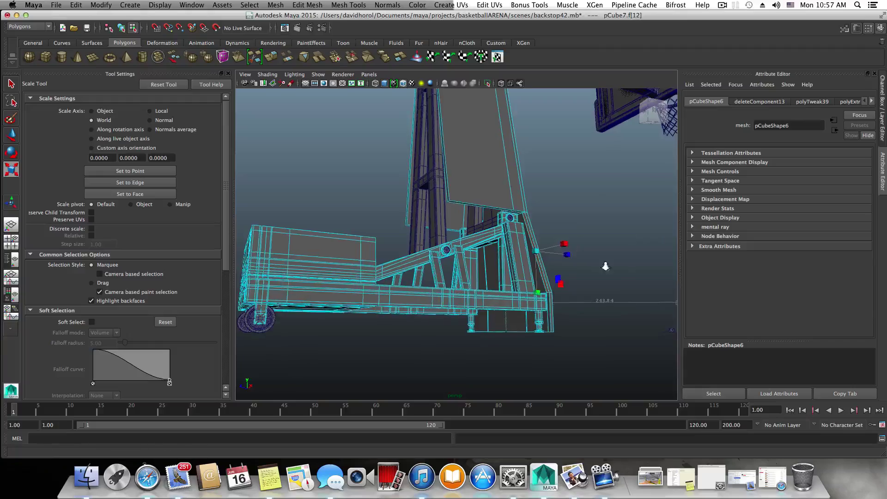
scroll(607, 267, "up", 5)
left_click_drag(620, 271, 598, 279, "alt")
right_click_drag(597, 279, 581, 261, "alt")
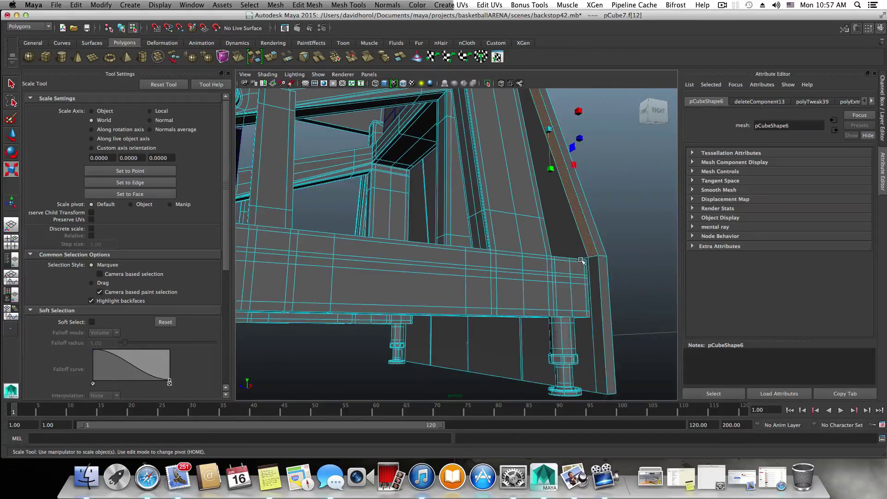
left_click(592, 284)
left_click_drag(592, 284, 388, 306, "alt")
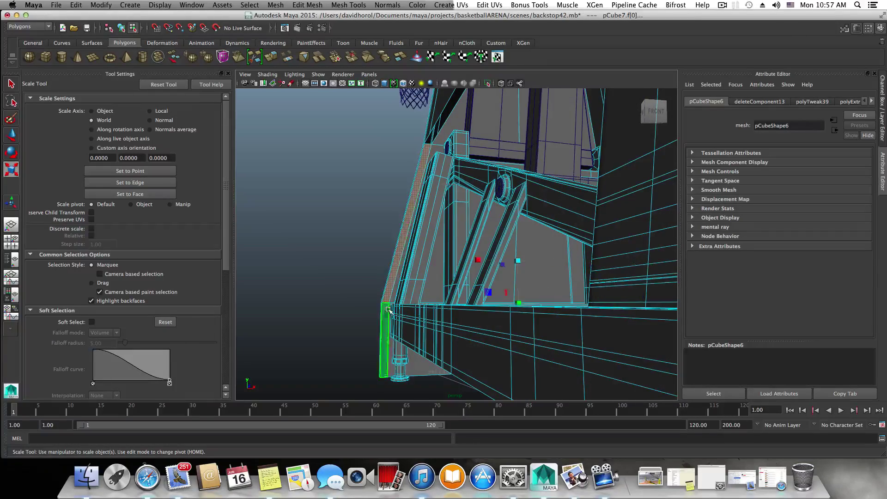
left_click(388, 310, "shift")
left_click_drag(392, 268, 476, 268, "alt")
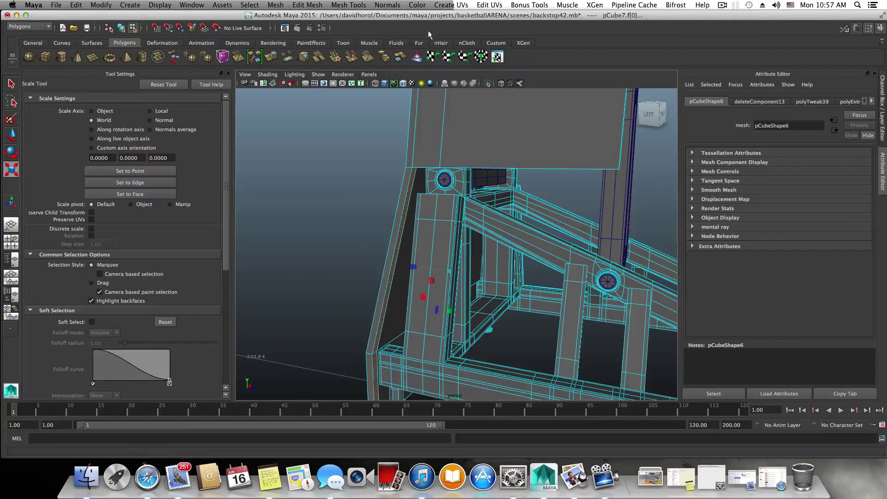
left_click(272, 57)
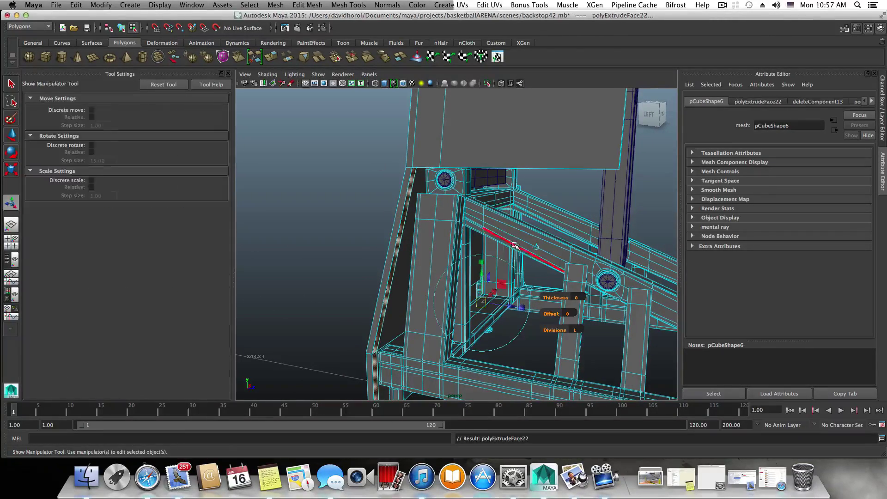
key("w")
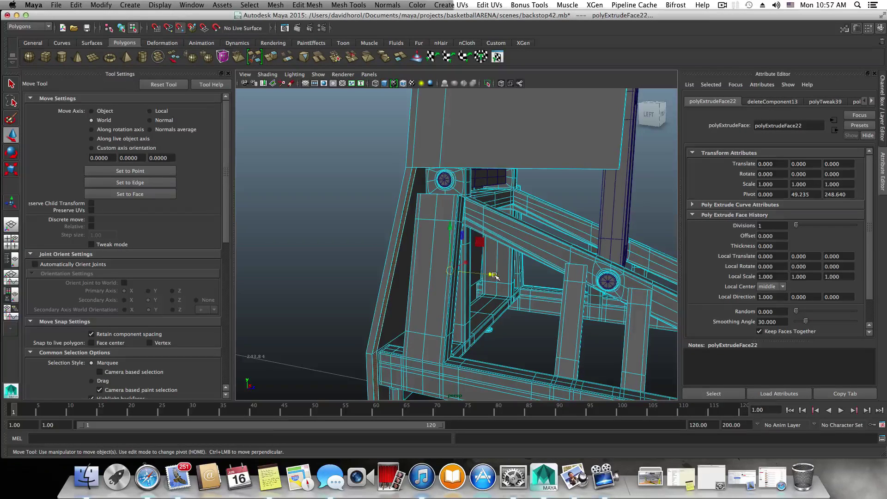
left_click_drag(495, 276, 519, 299)
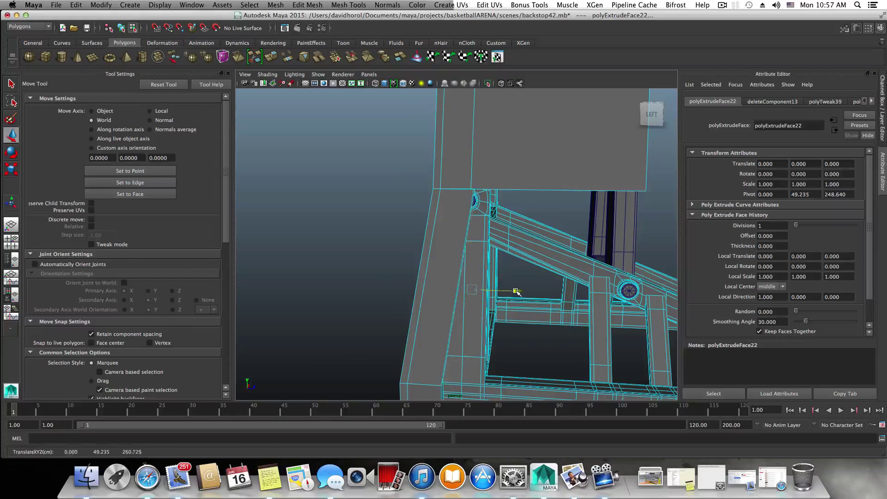
Step: Extrude the same side faces a second time, extending the lower side walls rearward to the upper walls' rear edge
left_click_drag(515, 293, 462, 240, "alt")
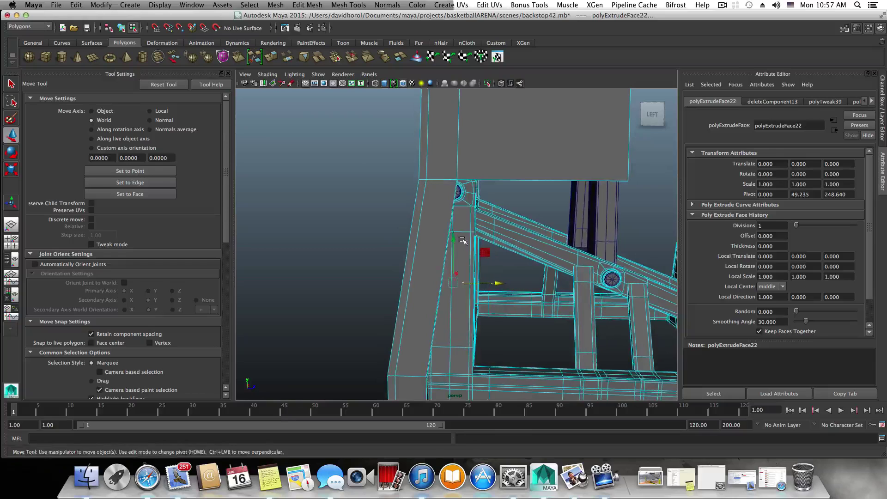
left_click(271, 58)
key("w")
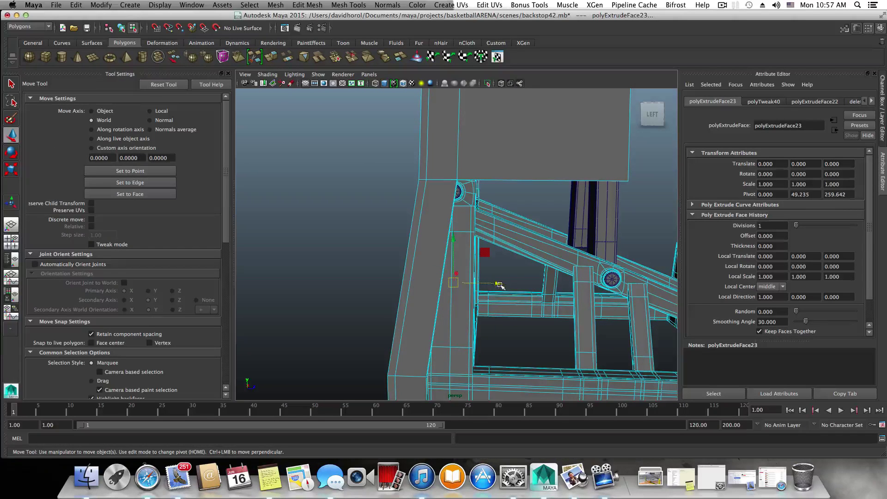
left_click_drag(500, 285, 561, 302)
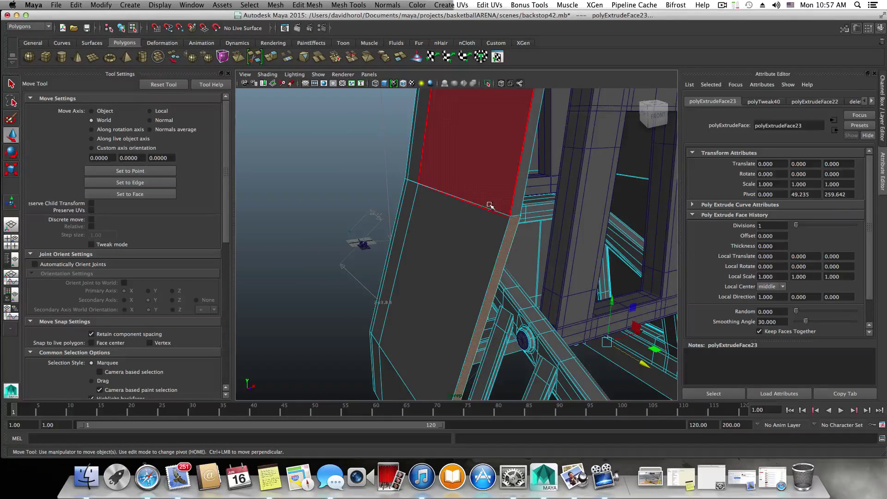
Step: Switch to vertex selection and align the upper rear corner vertices of the lower side walls with the upper walls' rear edge
left_click_drag(540, 241, 418, 251, "alt")
middle_click_drag(418, 251, 506, 243, "alt")
right_click_drag(506, 244, 406, 246, "alt")
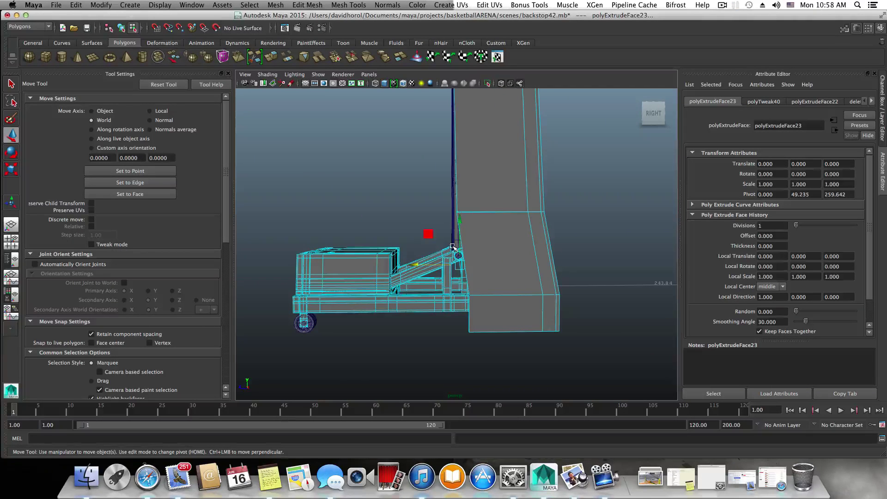
left_click_drag(453, 247, 446, 245, "alt")
right_click_drag(475, 205, 428, 196)
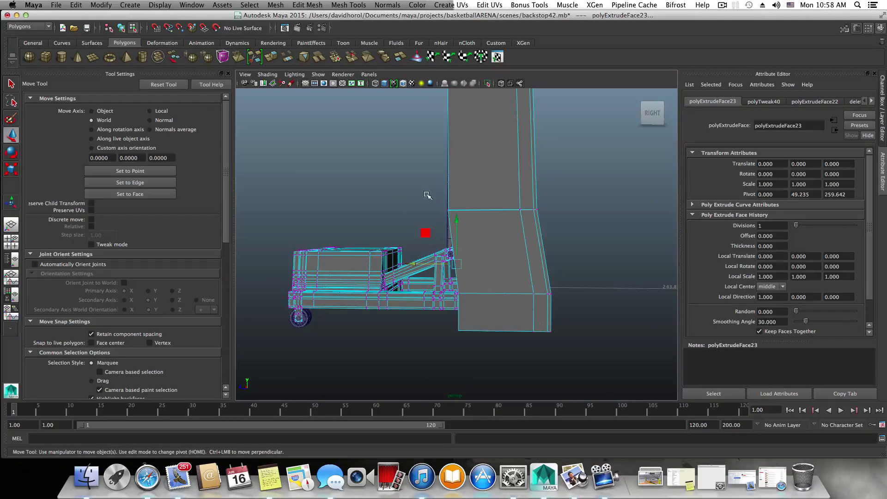
mouse_move(462, 218)
left_mouse_down()
mouse_move(498, 217)
mouse_move(450, 228)
left_mouse_up()
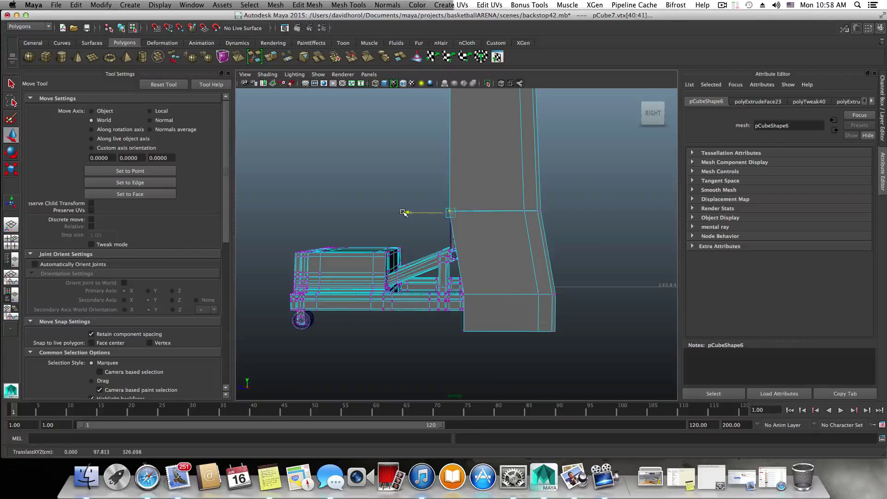
scroll(489, 265, "up", 5)
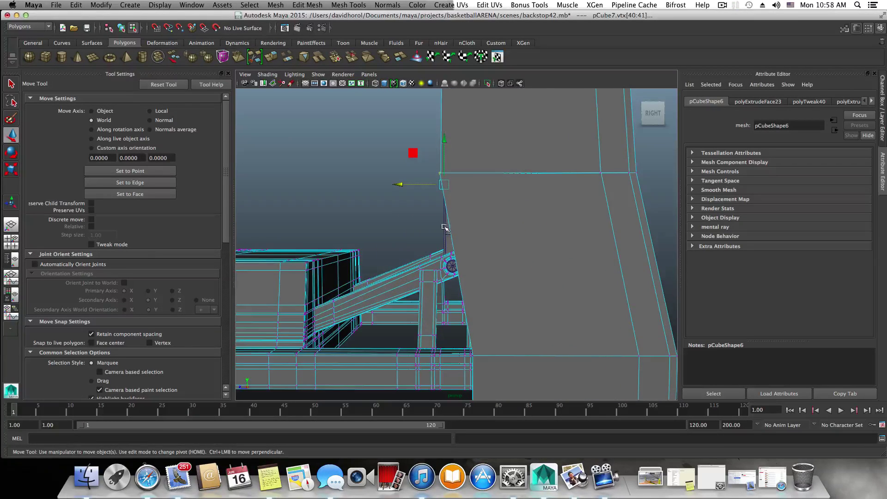
Step: Turn on X-ray shading to expose the hidden geometry where the upper and lower side walls meet
left_click_drag(446, 226, 490, 256, "alt")
left_click_drag(519, 193, 554, 239, "alt")
left_click(267, 74)
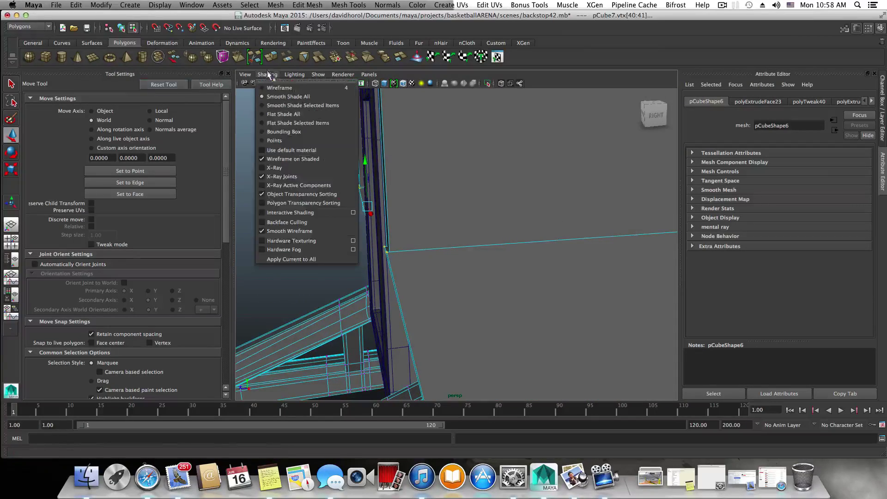
left_click(306, 177)
middle_click_drag(445, 276, 401, 265, "alt")
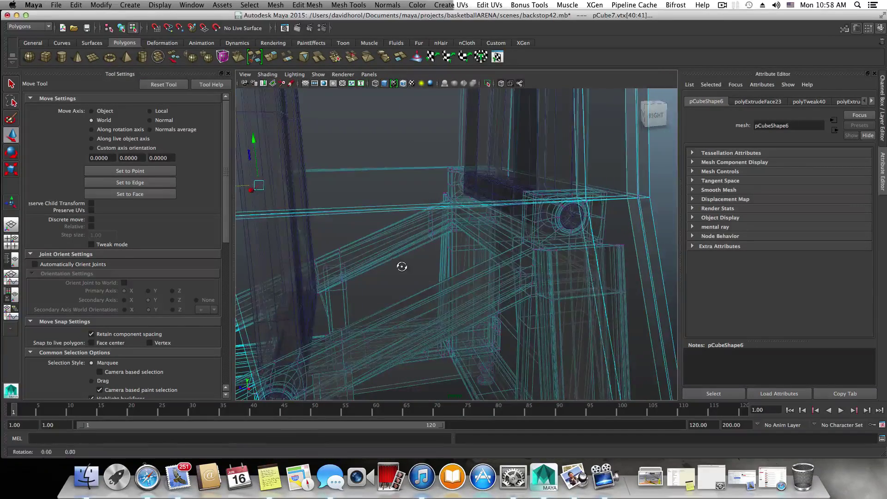
left_click_drag(401, 265, 410, 262, "alt")
Step: Switch to face selection and delete the hidden inner face between the upper and lower walls on one side of the cover
right_click_drag(410, 262, 409, 286)
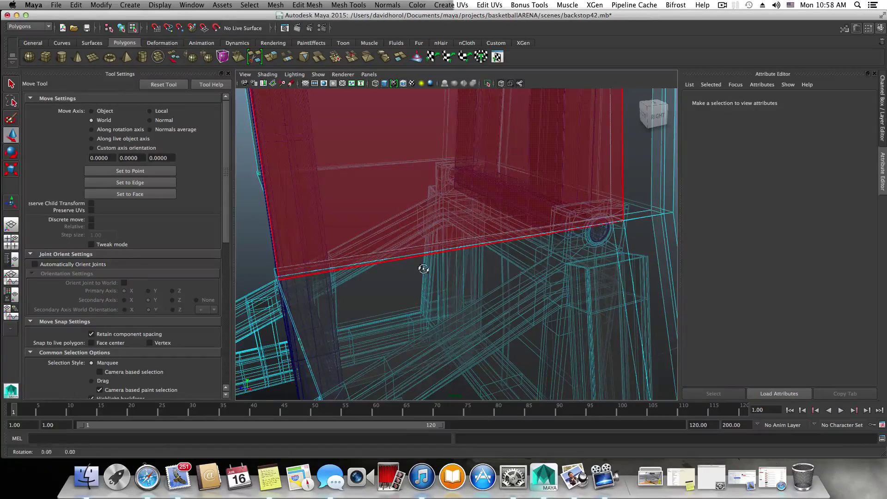
left_click_drag(423, 268, 346, 267, "alt")
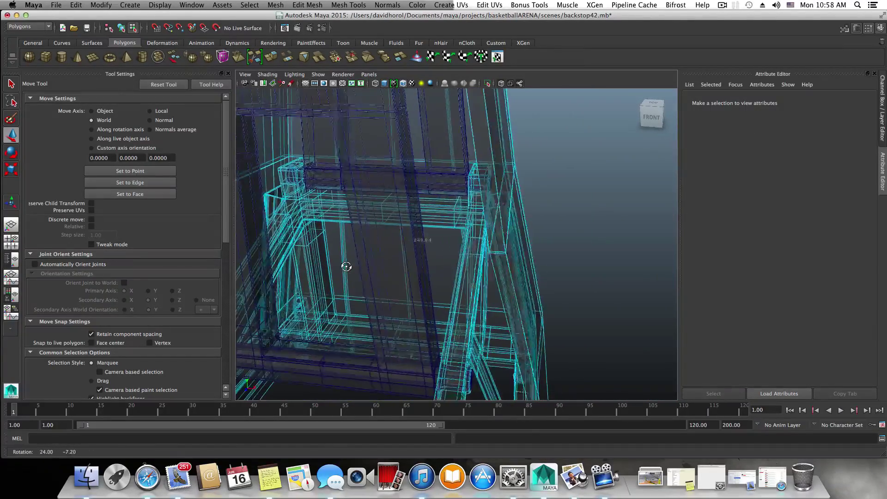
right_click_drag(370, 277, 481, 287, "alt")
left_click_drag(481, 287, 508, 295, "alt")
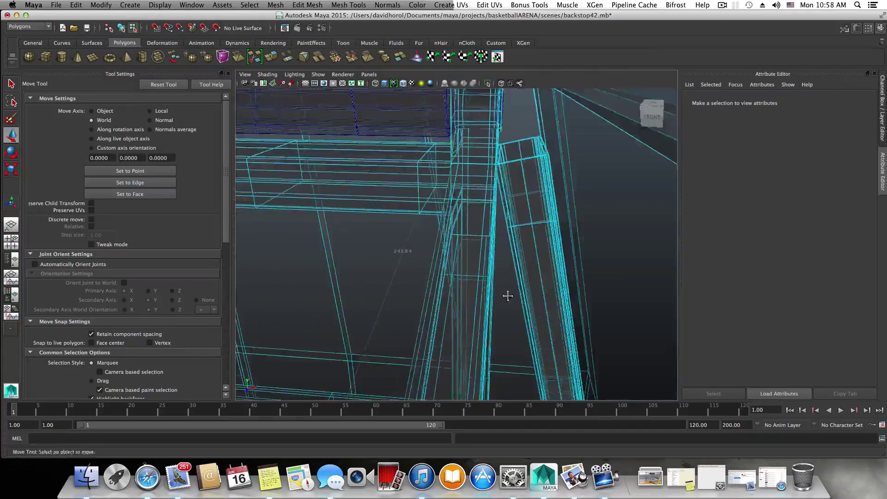
middle_click_drag(508, 296, 470, 301, "alt")
right_click_drag(484, 237, 491, 245, "alt")
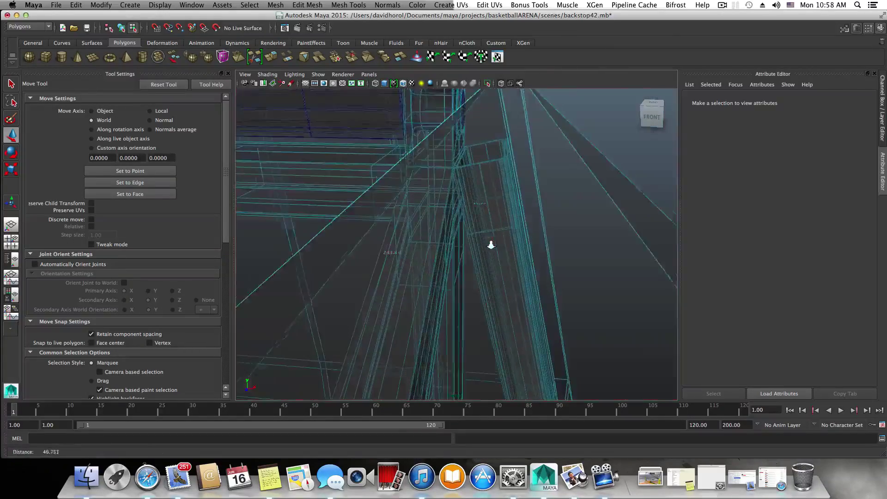
left_click(497, 170)
right_click_drag(497, 169, 462, 240, "alt")
left_click_drag(462, 239, 453, 237, "alt")
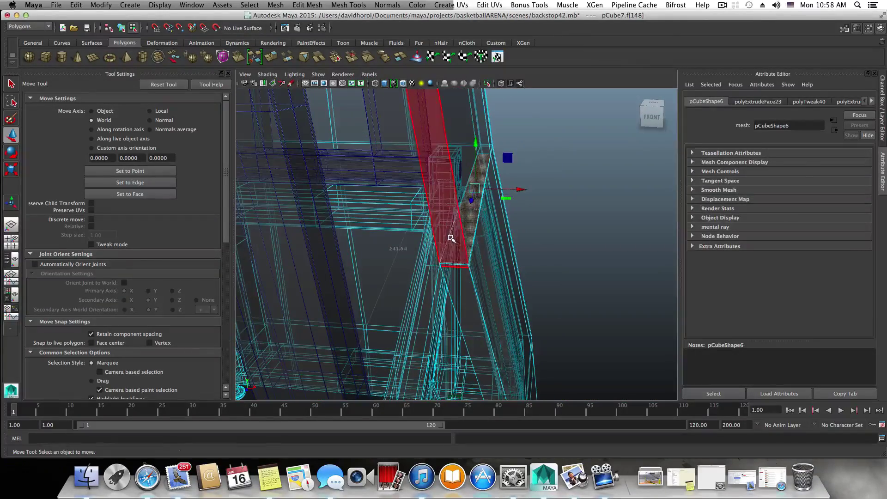
left_click(448, 244)
right_click_drag(462, 247, 577, 273, "alt")
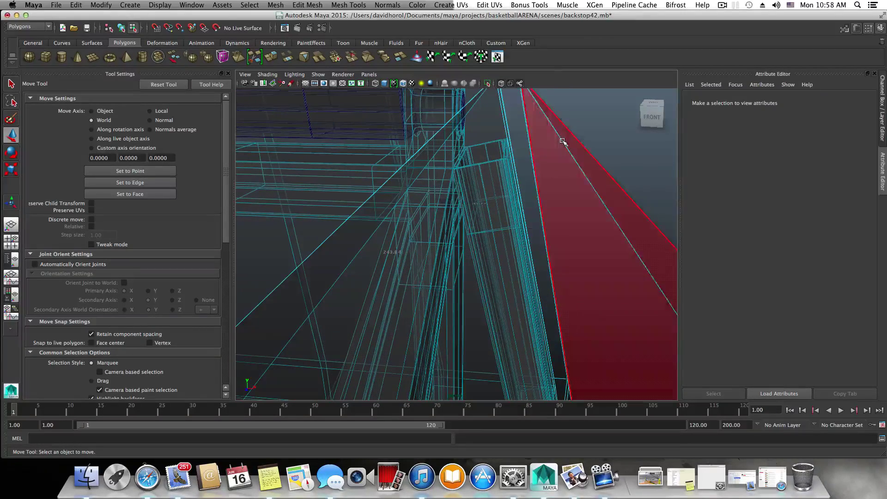
Step: Delete the matching hidden inner face between the upper and lower walls on the opposite side of the cover
scroll(545, 172, "down", 2)
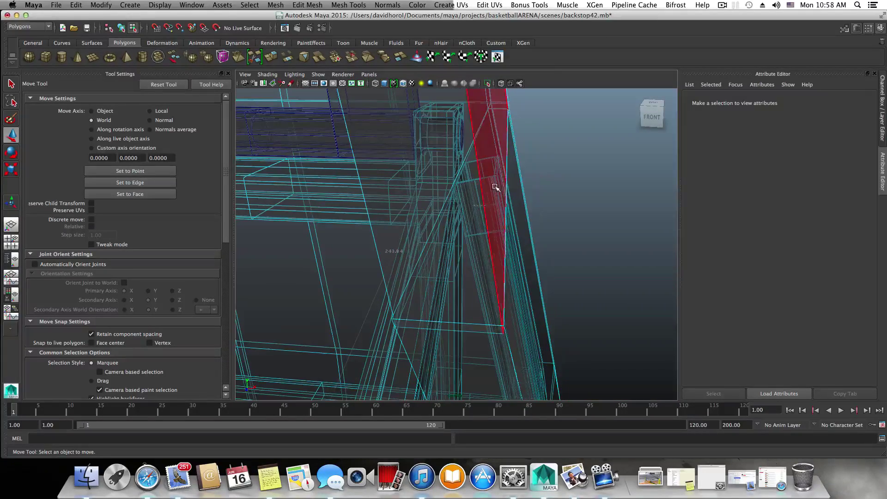
mouse_move(463, 262)
middle_mouse_down("alt")
mouse_move(388, 248)
mouse_move(493, 260)
mouse_move(412, 255)
mouse_move(458, 249)
middle_mouse_up("alt")
right_click_drag(458, 249, 580, 268, "alt")
left_click_drag(448, 184, 467, 152, "alt")
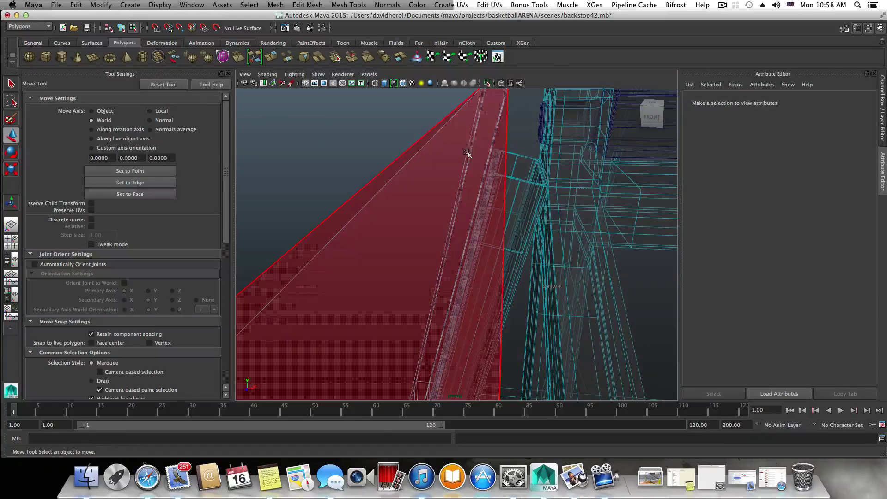
left_click(457, 186)
key("Delete")
Step: Turn X-ray shading off to return the cover to solid shading
scroll(451, 189, "down", 10)
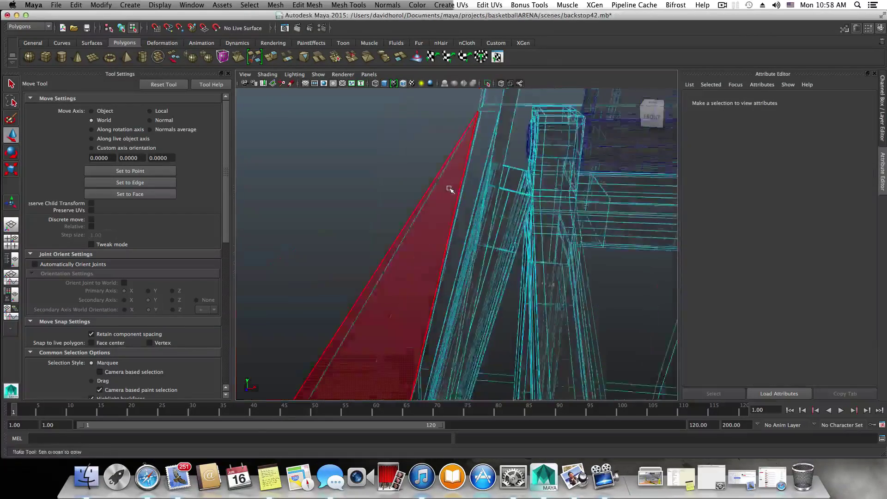
left_click_drag(449, 223, 403, 202, "alt")
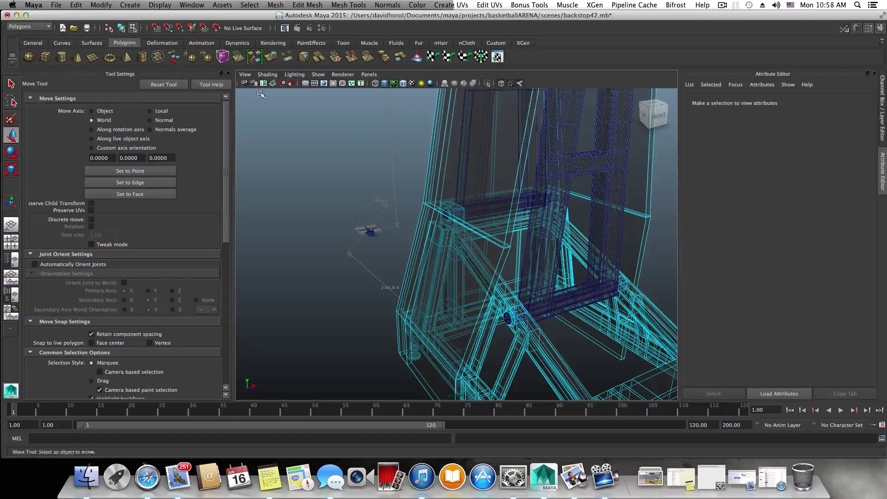
left_click(269, 77)
left_click(284, 167)
Step: Activate the Merge Vertex Tool for the rear corner where the upper and lower side walls meet
left_click_drag(481, 250, 418, 242, "alt")
right_click_drag(417, 242, 541, 260, "alt")
right_click_drag(390, 151, 407, 218, "alt")
left_click(319, 3)
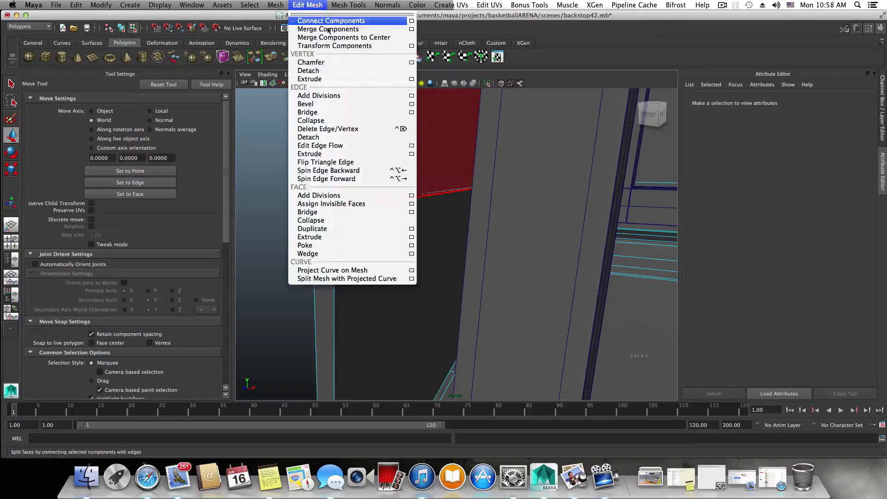
mouse_move(344, 8)
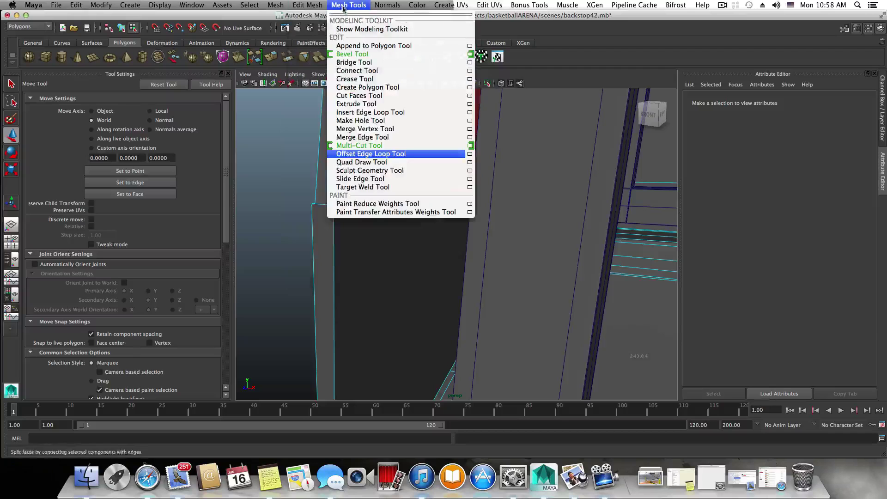
left_click(365, 129)
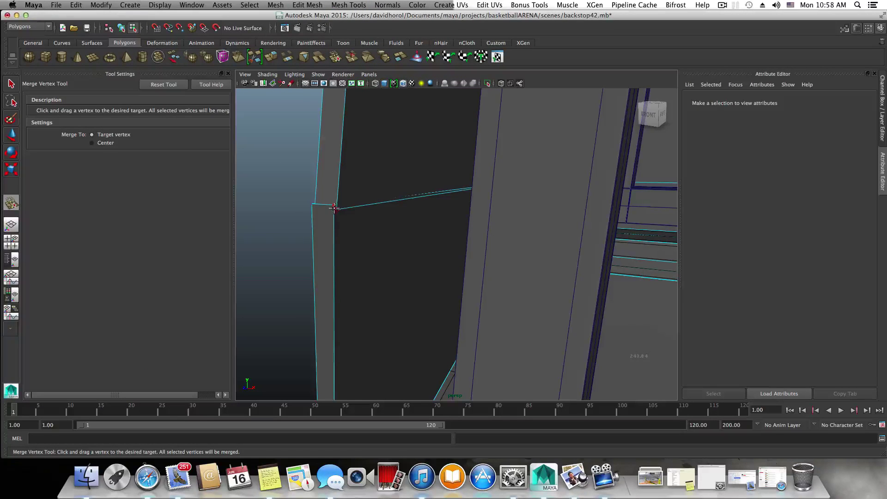
Step: Merge the loose vertex into the neighbouring corner vertex at the side cover's bend and turn on X-Ray shading
left_click_drag(333, 206, 337, 209)
left_click_drag(339, 231, 400, 250, "alt")
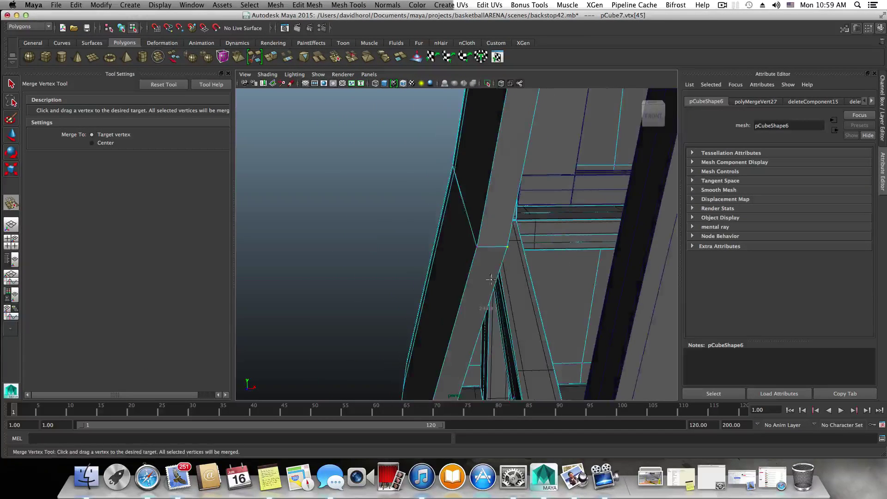
left_click_drag(442, 275, 504, 282, "alt")
left_click(271, 75)
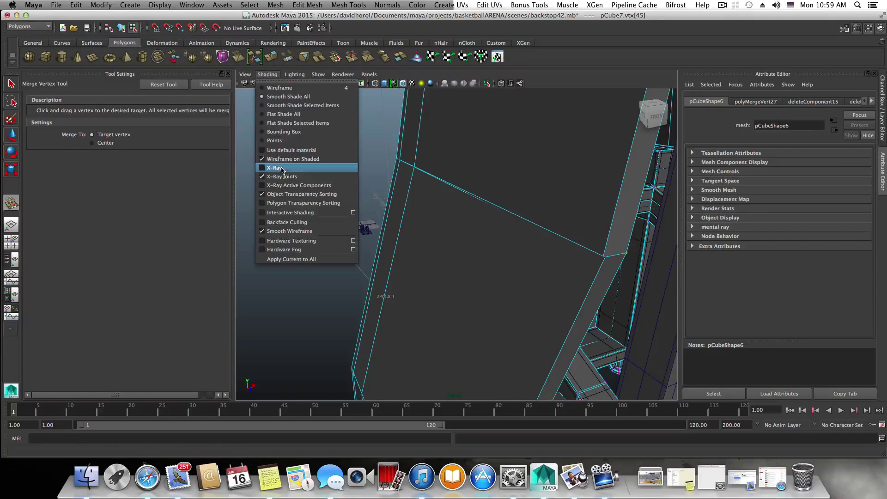
left_click(285, 170)
Step: Merge the remaining doubled corner vertices along the inner and outer edges of the first side cover's bend
mouse_move(365, 221)
left_mouse_down("alt")
mouse_move(514, 212)
mouse_move(546, 224)
mouse_move(555, 222)
mouse_move(431, 232)
mouse_move(557, 208)
mouse_move(422, 215)
mouse_move(439, 272)
mouse_move(450, 225)
mouse_move(400, 220)
mouse_move(453, 220)
left_mouse_up("alt")
right_click_drag(452, 220, 436, 233, "alt")
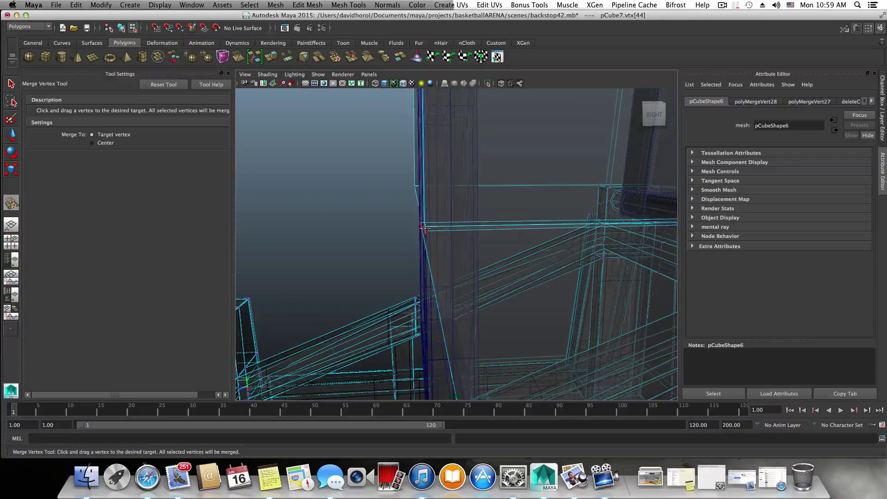
left_click_drag(441, 243, 637, 275, "alt")
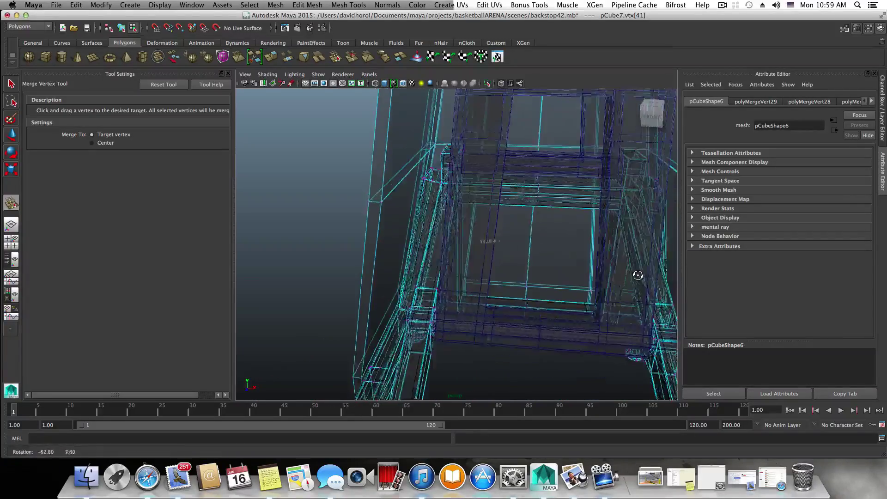
middle_click_drag(638, 275, 414, 271, "alt")
right_click_drag(414, 271, 487, 242, "alt")
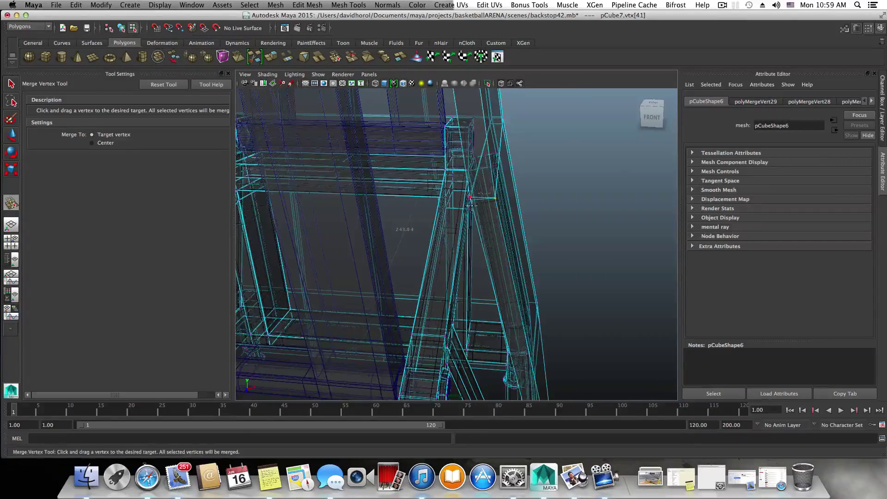
left_click_drag(471, 203, 526, 194, "alt")
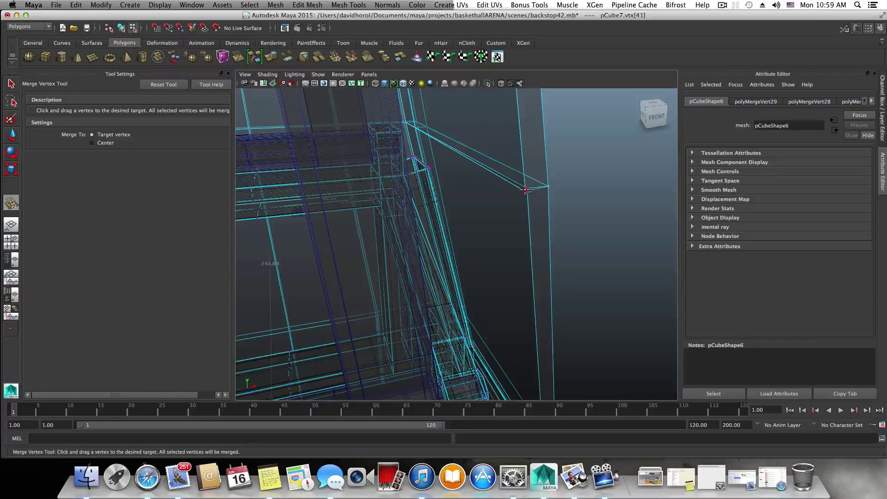
Step: Merge the doubled vertices on the opposite side cover's bend, beginning with its outer corners
left_click_drag(551, 191, 484, 253, "alt")
right_click_drag(484, 254, 574, 274, "alt")
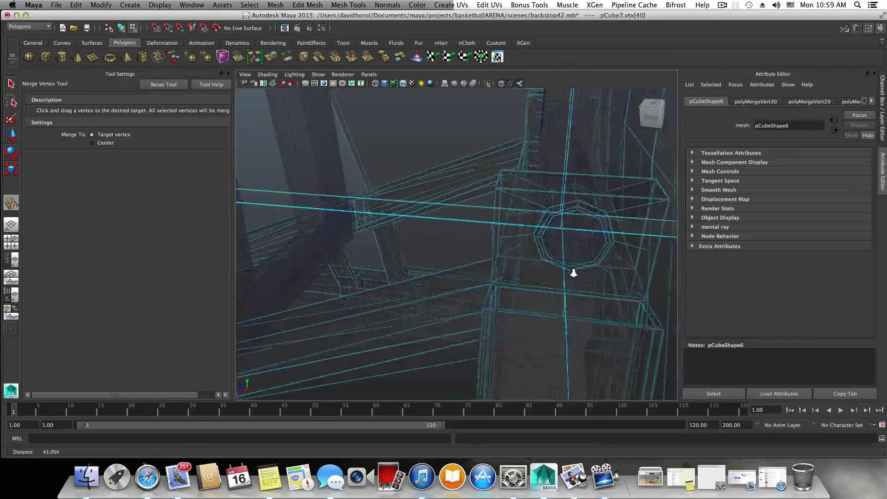
middle_click_drag(575, 273, 537, 281, "alt")
right_click_drag(510, 279, 536, 279, "alt")
left_click_drag(536, 279, 495, 274, "alt")
right_click_drag(495, 275, 534, 276, "alt")
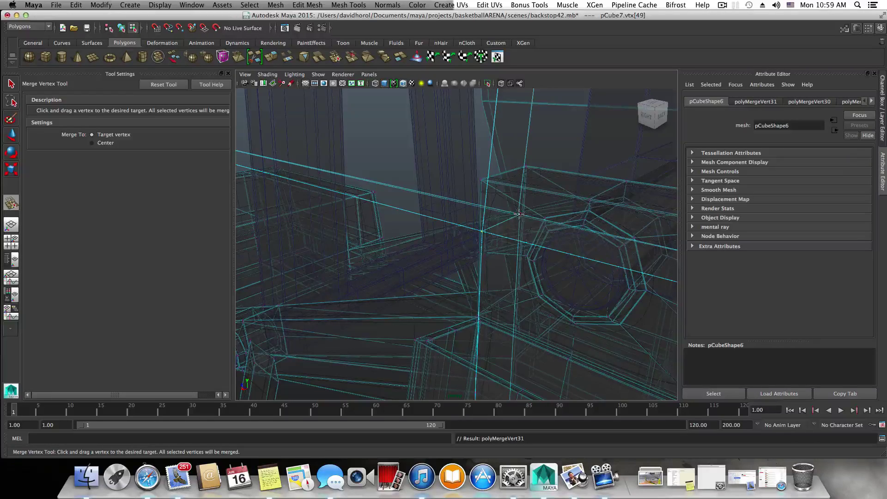
Step: Merge the last loose vertices beside the round pivot into the opposite side cover's bend corners
right_click_drag(525, 257, 491, 253, "alt")
left_click_drag(491, 254, 384, 242, "alt")
right_click_drag(448, 255, 434, 256, "alt")
middle_click_drag(466, 292, 441, 240, "alt")
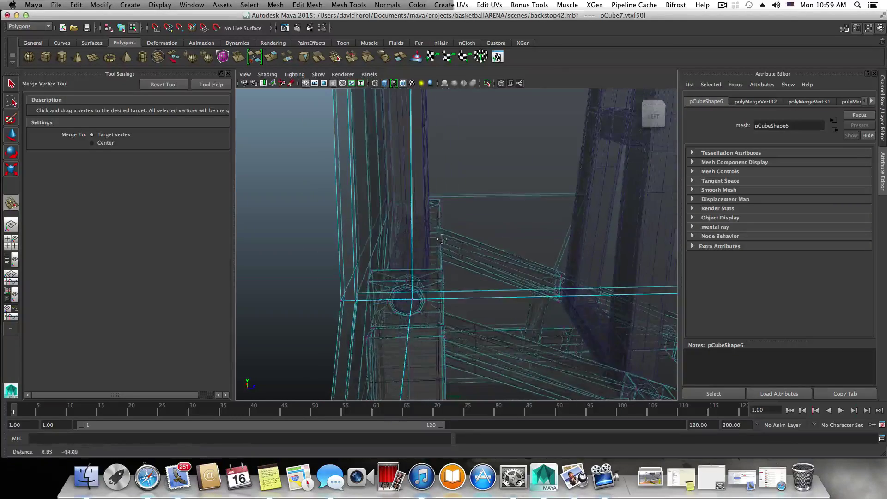
left_click_drag(420, 285, 496, 270, "alt")
right_click_drag(497, 270, 555, 278, "alt")
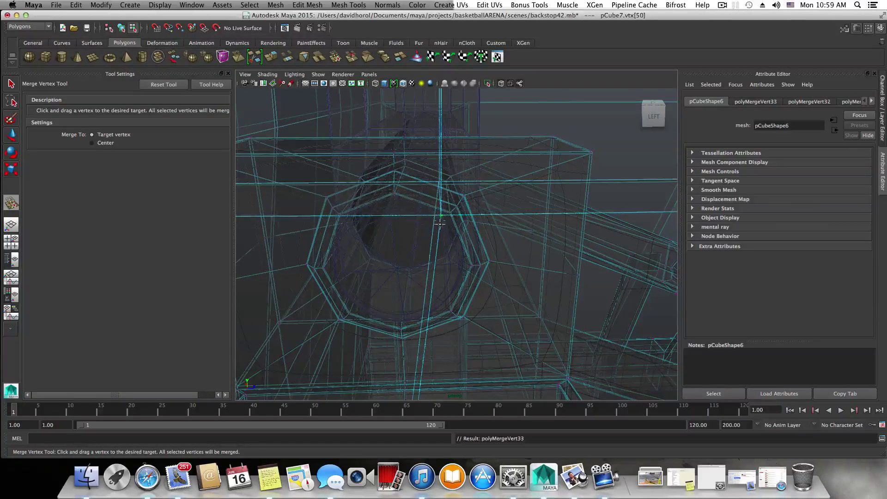
left_click_drag(439, 193, 379, 241, "alt")
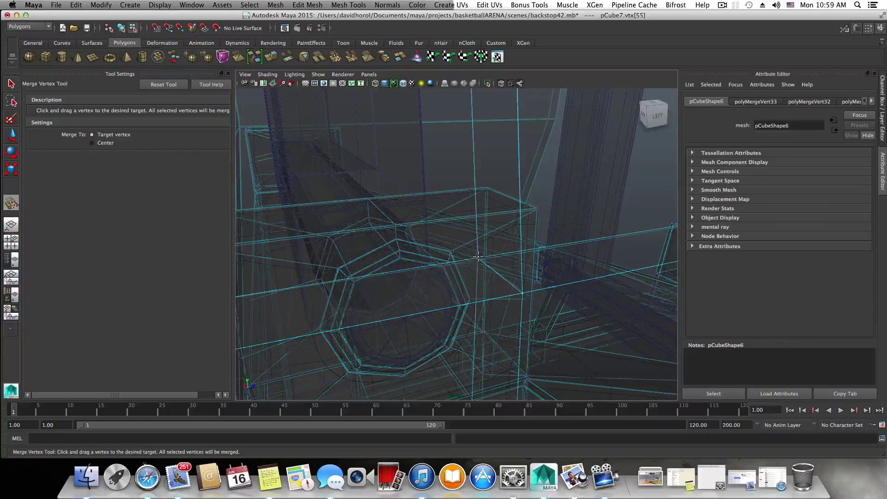
scroll(478, 264, "down", 5)
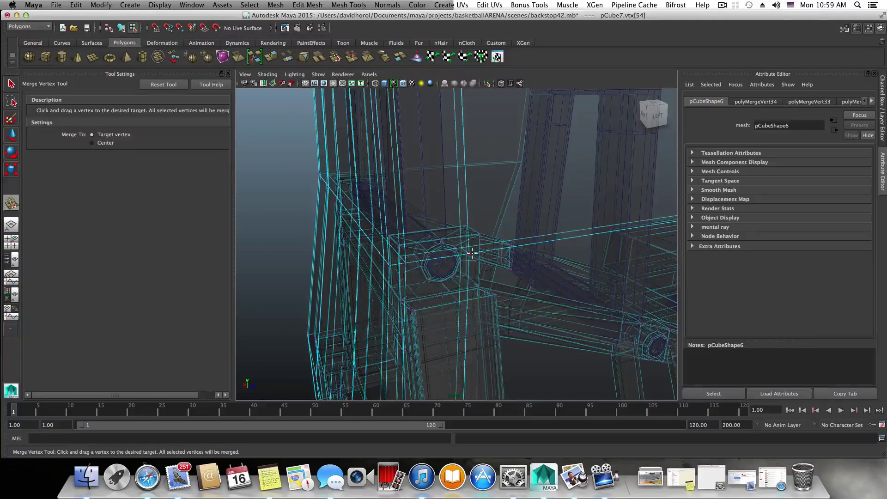
Step: Examine the merged side cover with X-Ray shading off and switch X-Ray shading back on
left_click(267, 74)
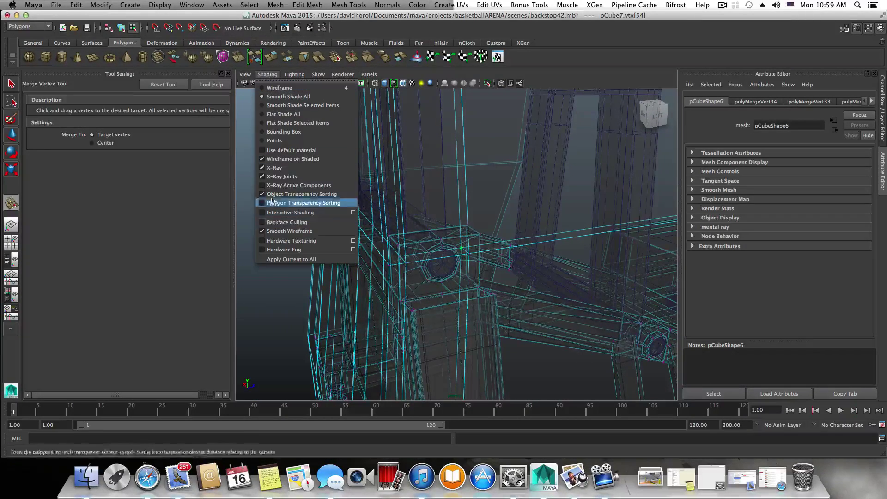
left_click(284, 171)
left_click_drag(466, 311, 516, 293, "alt")
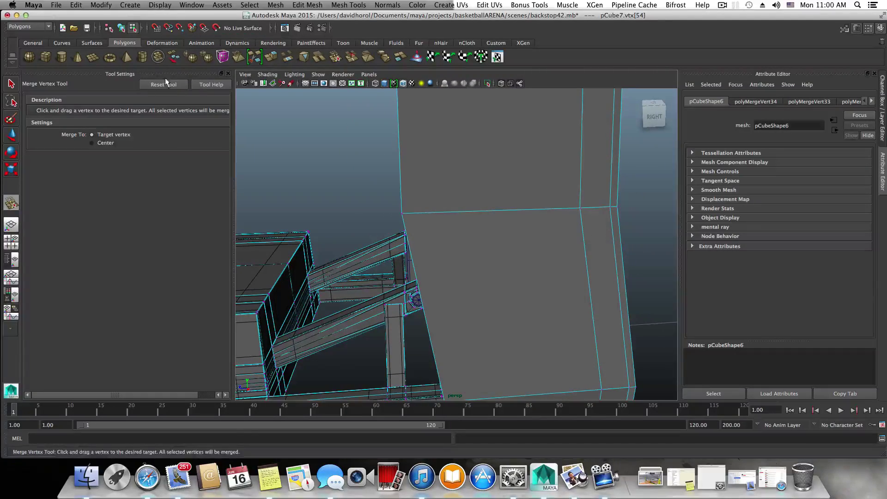
left_click(268, 75)
left_click(277, 167)
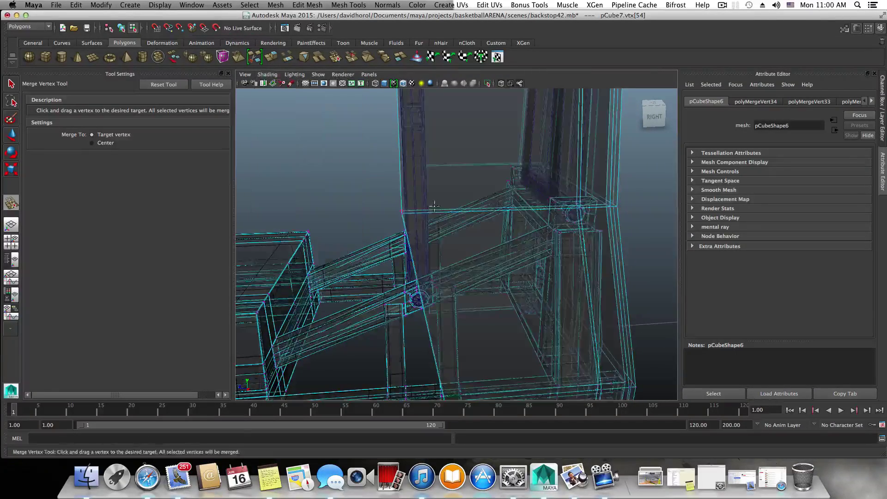
Step: In face mode, delete the small interior cross face at the bend of one side cover
middle_click_drag(513, 223, 358, 253, "alt")
left_click(11, 85)
left_click_drag(458, 196, 429, 203, "alt")
right_click_drag(429, 204, 489, 217, "alt")
middle_click_drag(354, 212, 488, 236, "alt")
left_click_drag(488, 237, 471, 244, "alt")
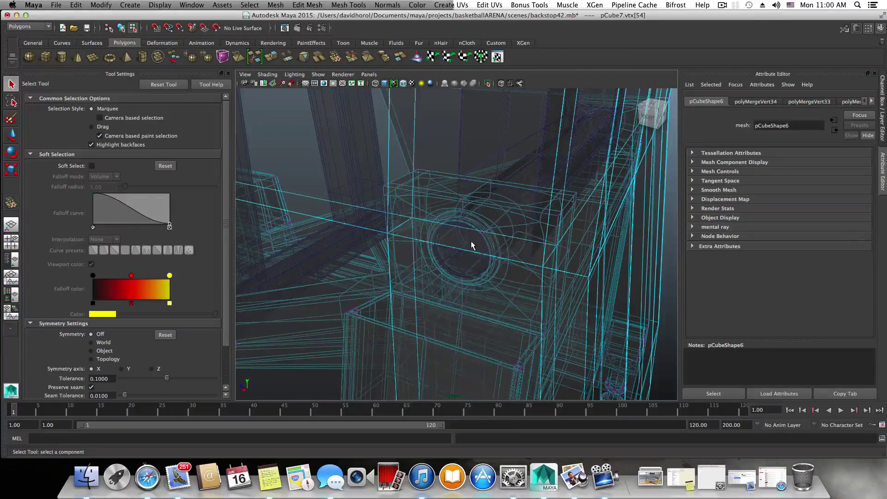
right_click_drag(471, 247, 477, 266)
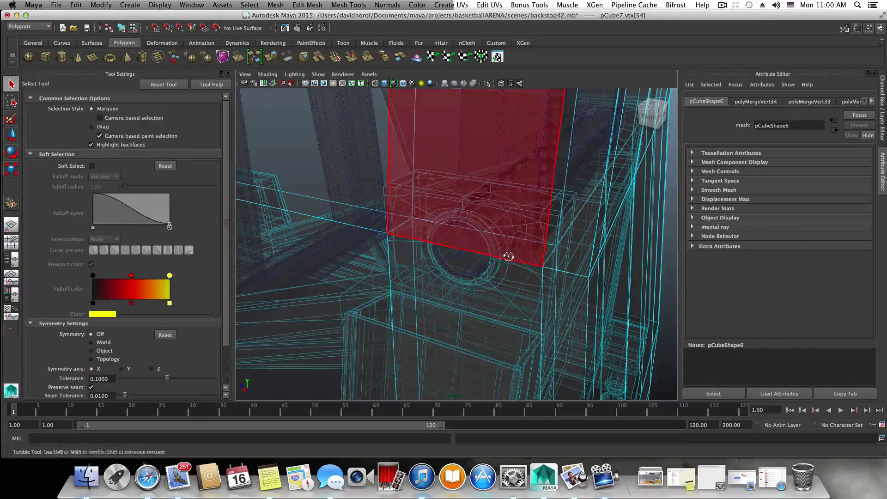
left_click_drag(508, 256, 519, 280, "alt")
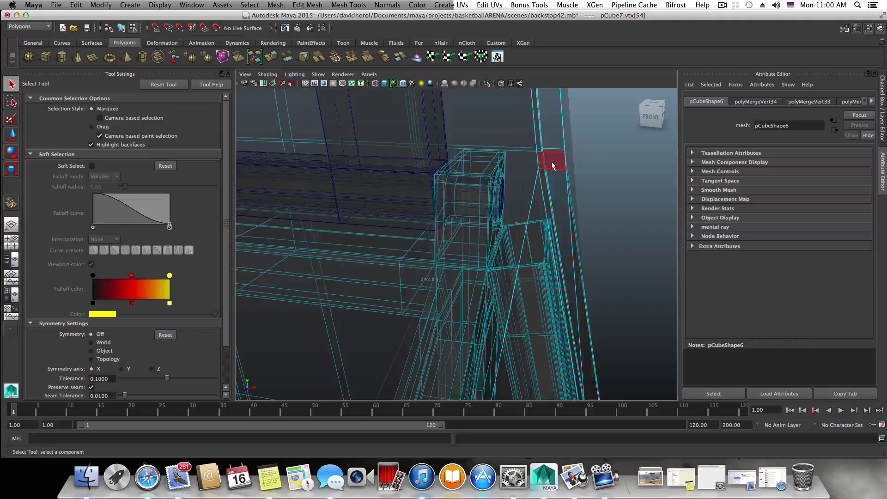
key("Delete")
scroll(449, 239, "down", 5)
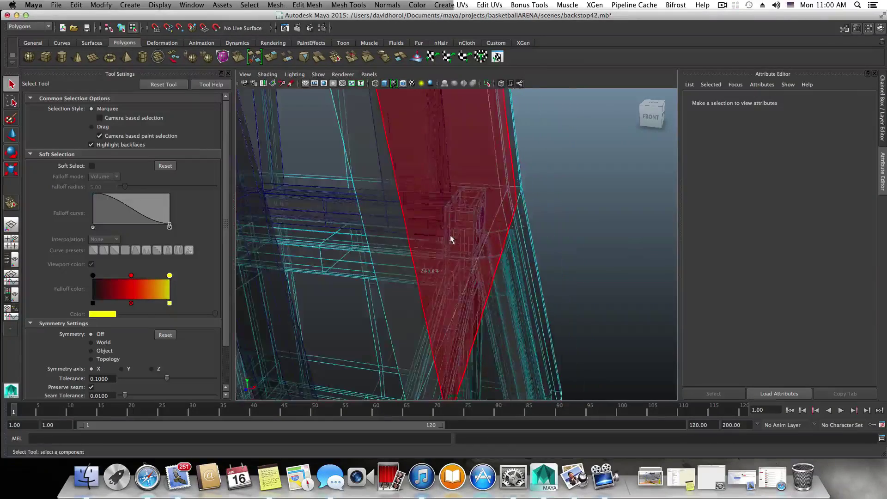
Step: Delete the matching interior cross face at the bend of the opposite side cover
middle_click_drag(450, 239, 647, 251, "alt")
left_click_drag(554, 282, 537, 275, "alt")
scroll(549, 277, "up", 4)
right_click_drag(540, 261, 574, 293, "alt")
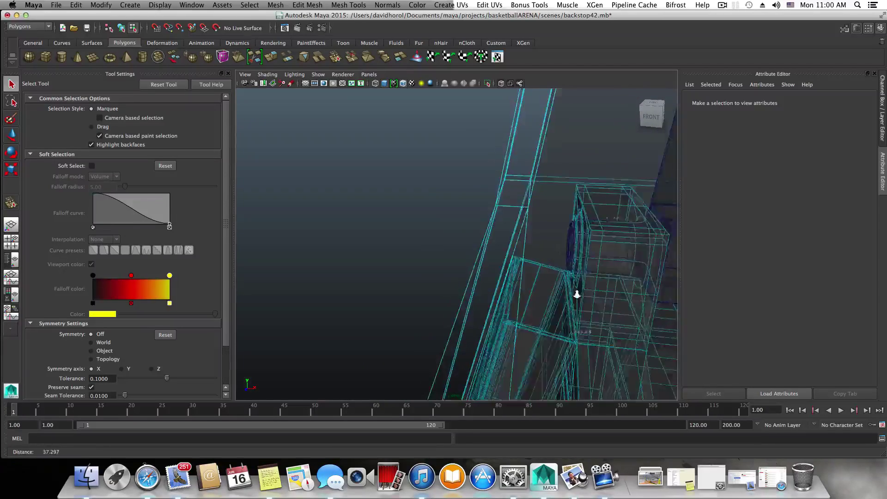
left_click(533, 193)
key("Delete")
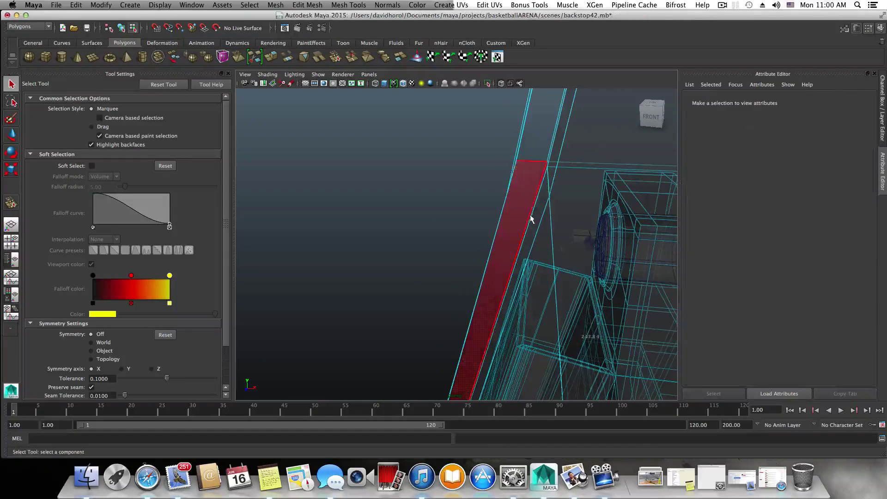
Step: Turn off X-Ray shading to display the whole backstop base as solid
scroll(533, 239, "down", 10)
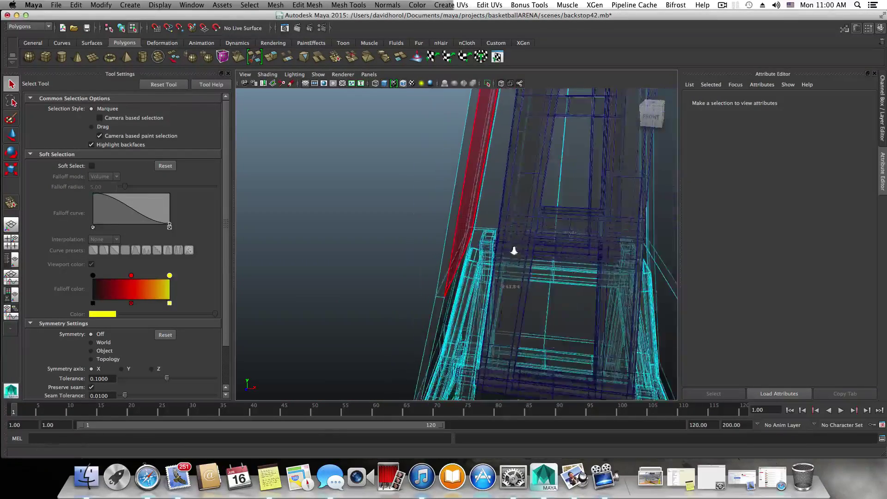
scroll(532, 266, "down", 5)
left_click_drag(527, 263, 411, 259, "alt")
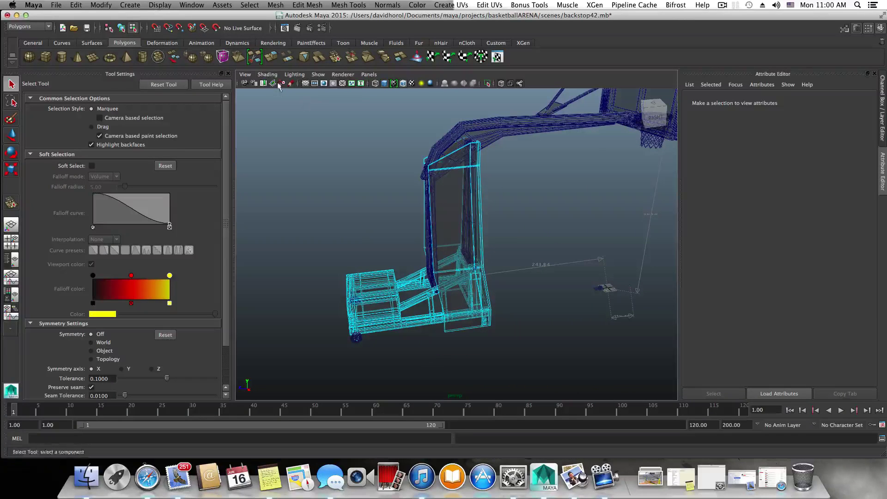
left_click(267, 74)
left_click(274, 167)
scroll(485, 249, "up", 5)
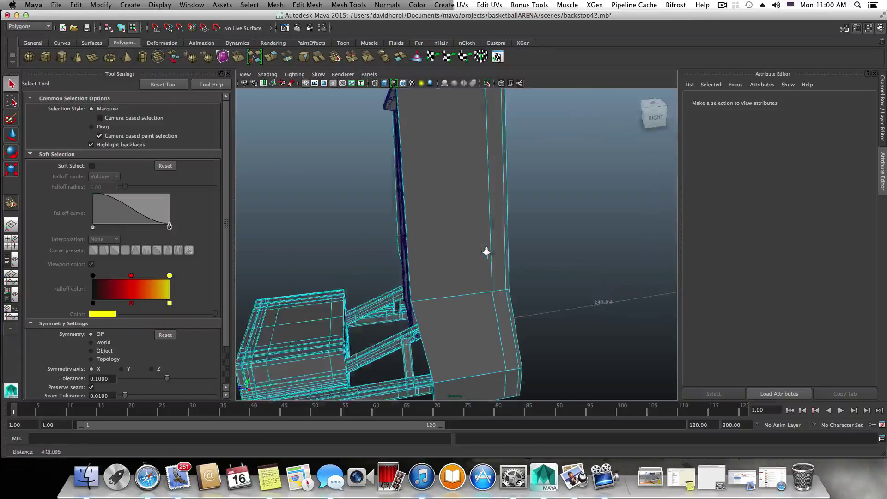
Step: Extrude the narrow rear faces of both side covers' lower sections over the counterweight base to about Z 464 cm
mouse_move(485, 249)
left_mouse_down("alt")
mouse_move(459, 243)
mouse_move(510, 230)
left_mouse_up("alt")
right_click_drag(564, 268, 580, 267, "alt")
right_click_drag(551, 229, 550, 249)
left_click(538, 251)
left_click_drag(538, 251, 287, 196, "alt")
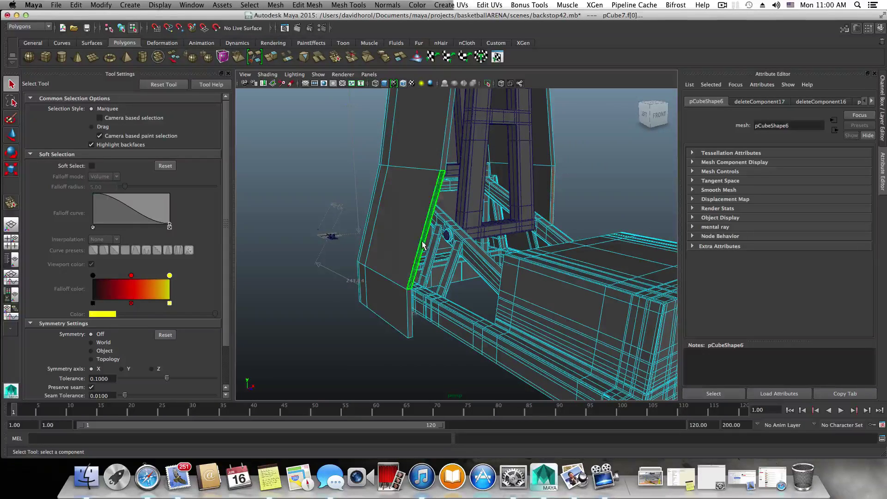
left_click_drag(394, 302, 460, 285, "alt")
middle_click_drag(460, 286, 384, 291, "alt")
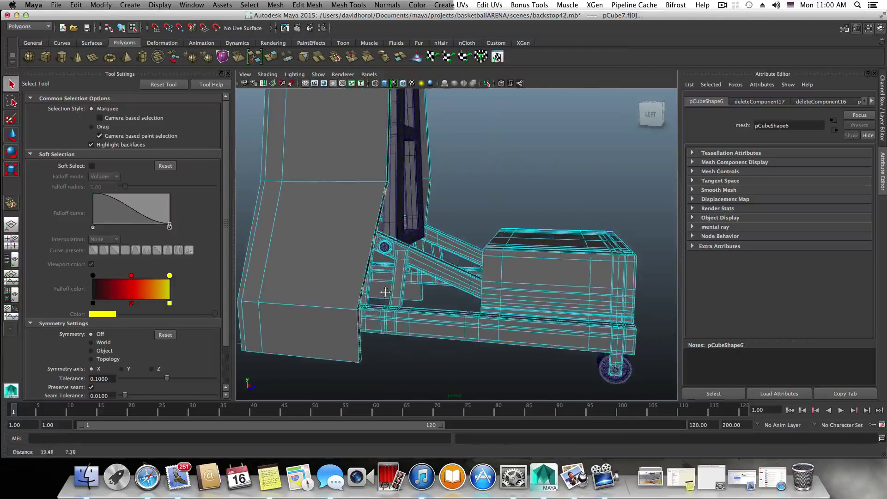
left_click(276, 56)
key("w")
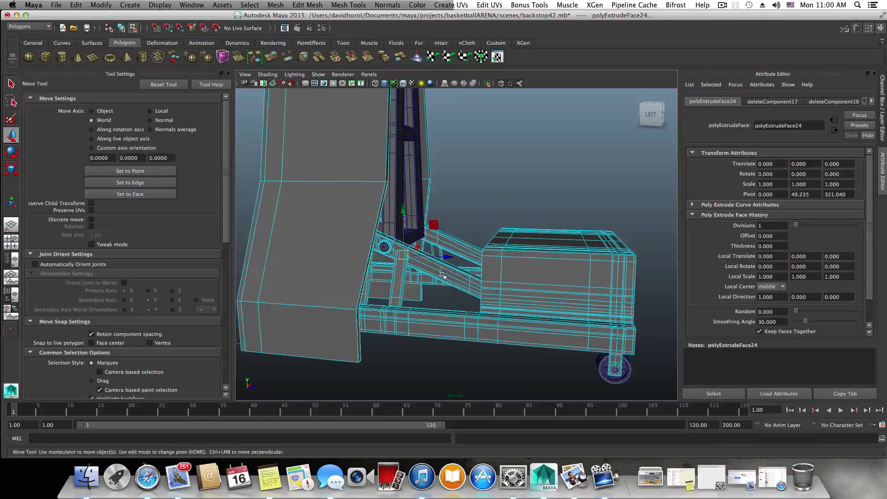
left_click_drag(446, 258, 576, 304)
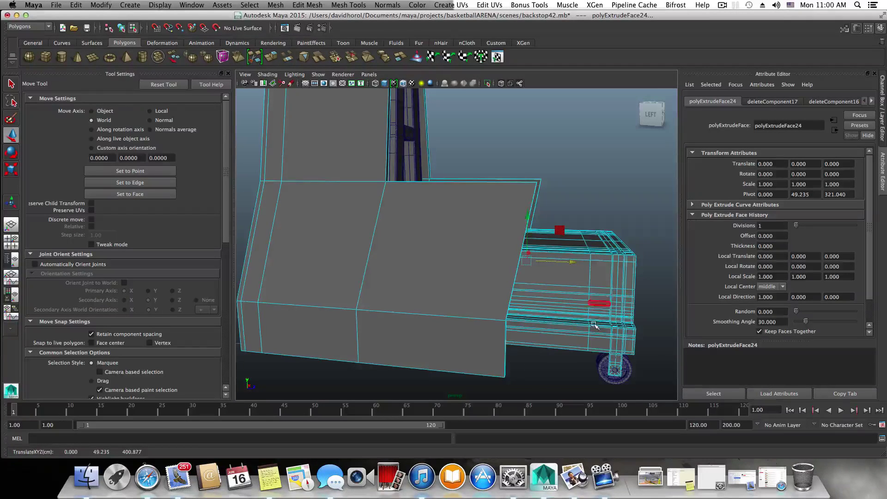
scroll(595, 324, "down", 5)
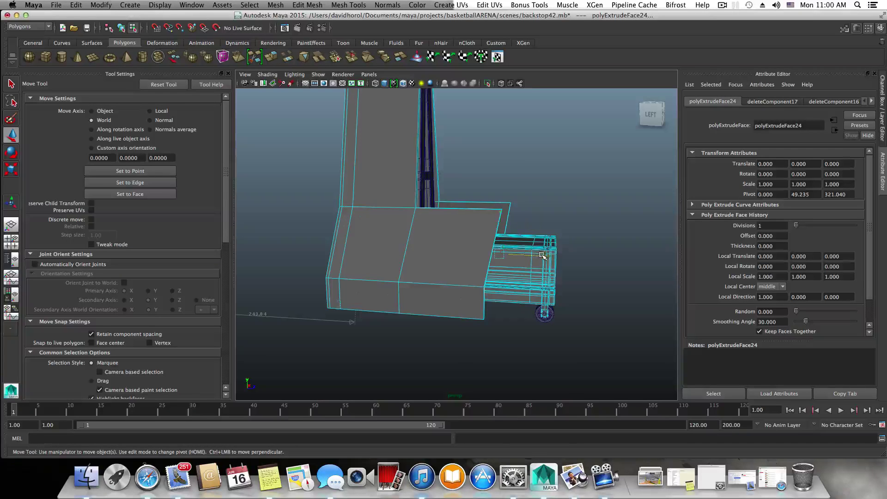
left_click_drag(542, 255, 610, 258)
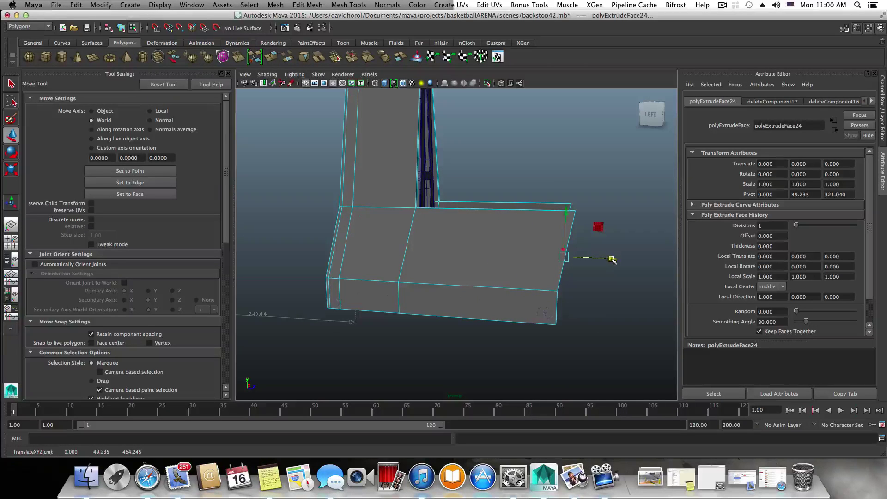
Step: Move the upper rear corner vertices of both extrusions inward to about Z 453 cm and lower them to slope the top edge
mouse_move(574, 286)
left_mouse_down("alt")
mouse_move(497, 284)
mouse_move(574, 287)
left_mouse_up("alt")
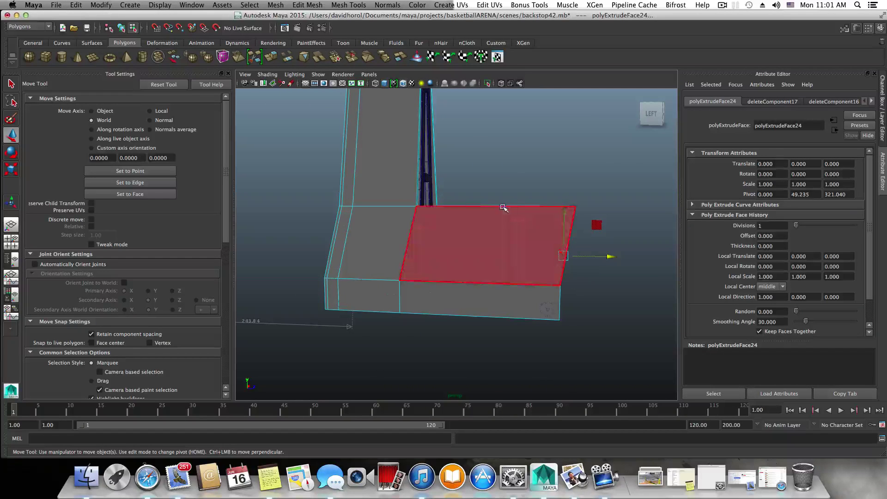
right_click(507, 180)
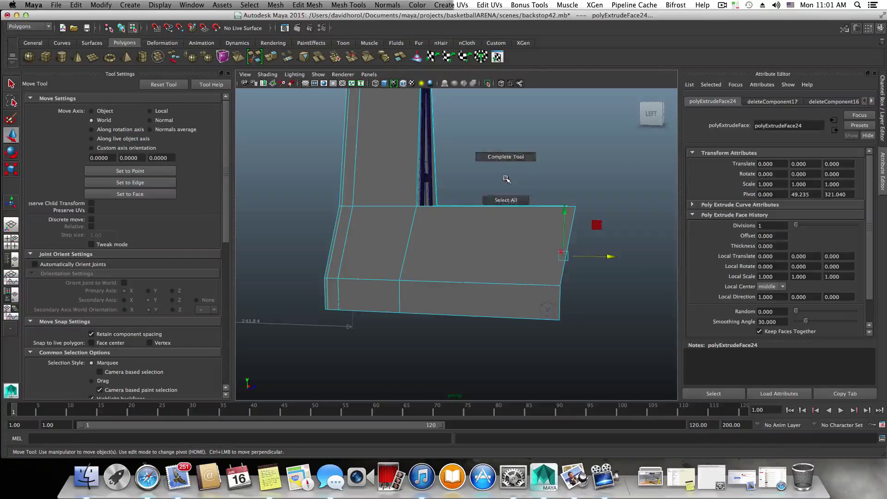
key("F8")
mouse_move(513, 177)
right_mouse_down()
mouse_move(487, 175)
mouse_move(554, 194)
mouse_move(518, 193)
right_mouse_up()
key("super+z")
left_click_drag(560, 191, 596, 238)
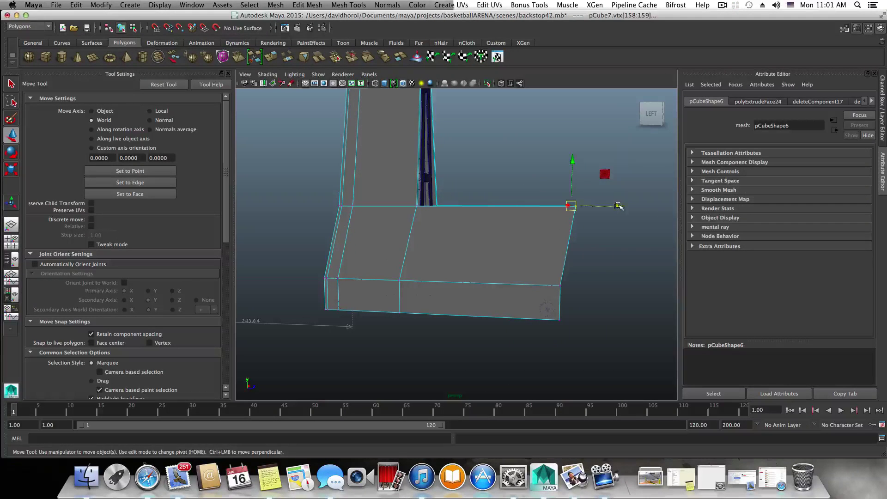
left_click_drag(619, 206, 601, 208)
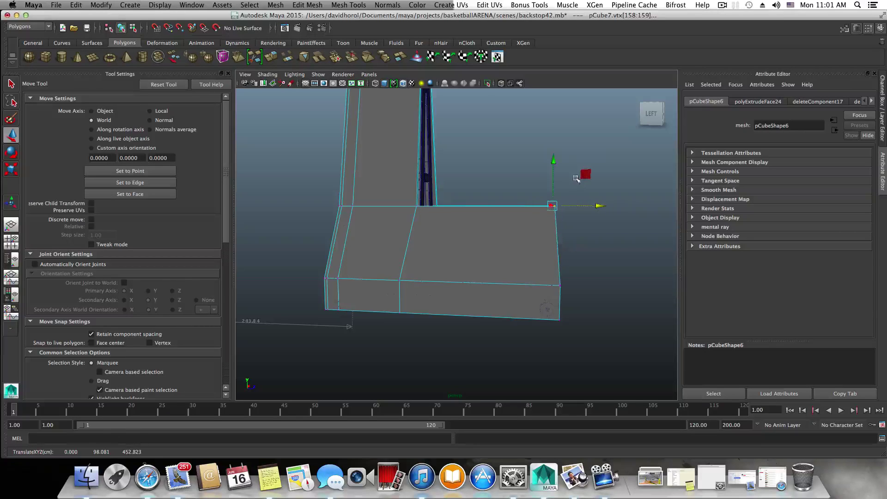
left_click_drag(554, 161, 556, 193)
mouse_move(585, 238)
left_mouse_down()
mouse_move(601, 242)
mouse_move(558, 248)
mouse_move(574, 246)
left_mouse_up()
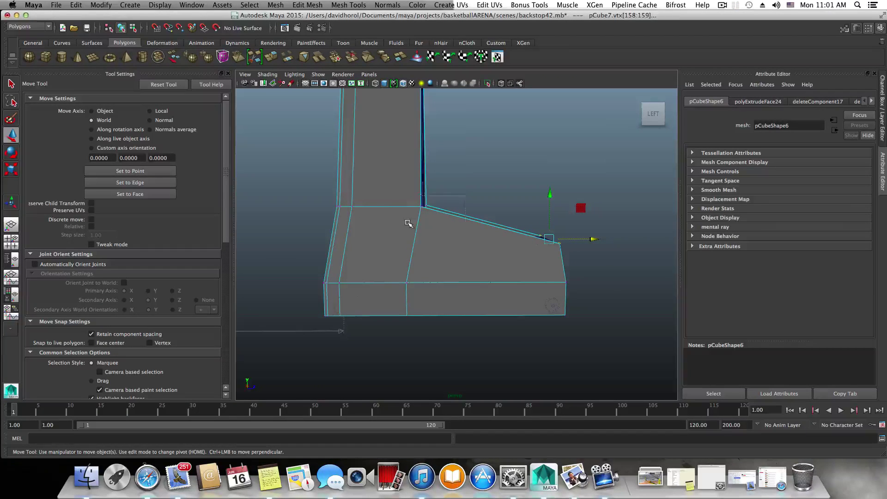
Step: Lower the vertices at the corner where the uprights meet the rear extensions, and return to object selection
left_click_drag(409, 224, 465, 182)
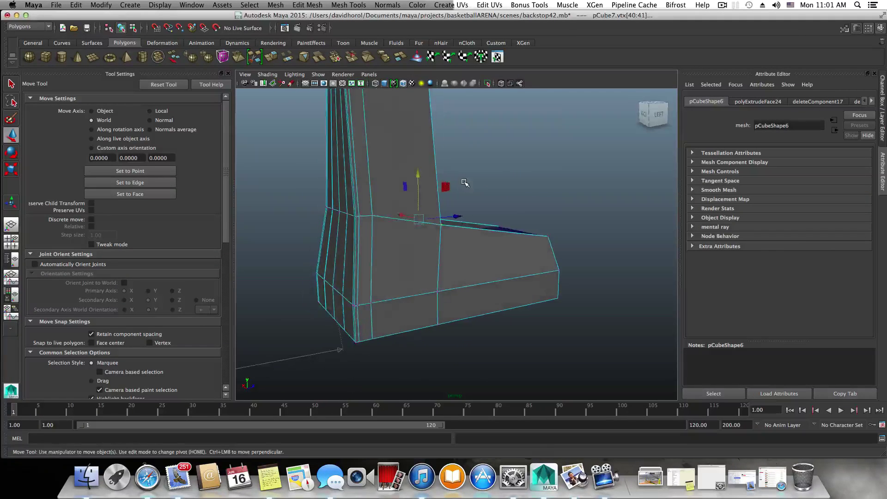
key("F8")
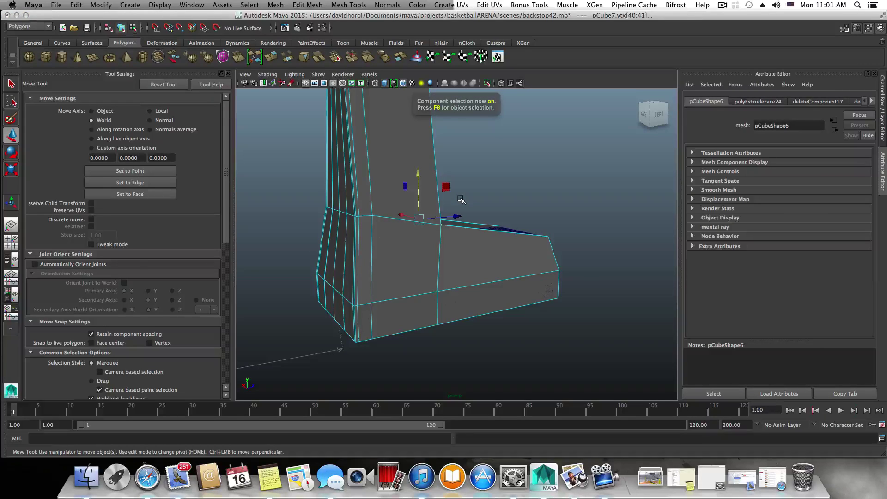
key("F8")
mouse_move(460, 210)
left_mouse_down("alt")
mouse_move(457, 224)
mouse_move(437, 222)
mouse_move(459, 209)
left_mouse_up("alt")
middle_click_drag(436, 261, 453, 231, "alt")
right_click_drag(453, 231, 502, 251, "alt")
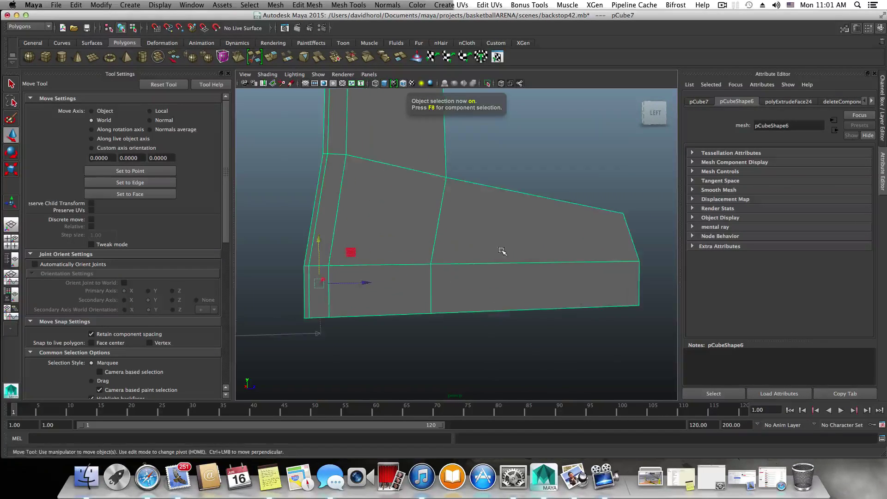
Step: Insert supporting edge loops close to both sides of the corner edge between the left side cover's upright section and rear extension
left_click_drag(497, 250, 443, 242, "alt")
right_click_drag(430, 242, 411, 232, "shift")
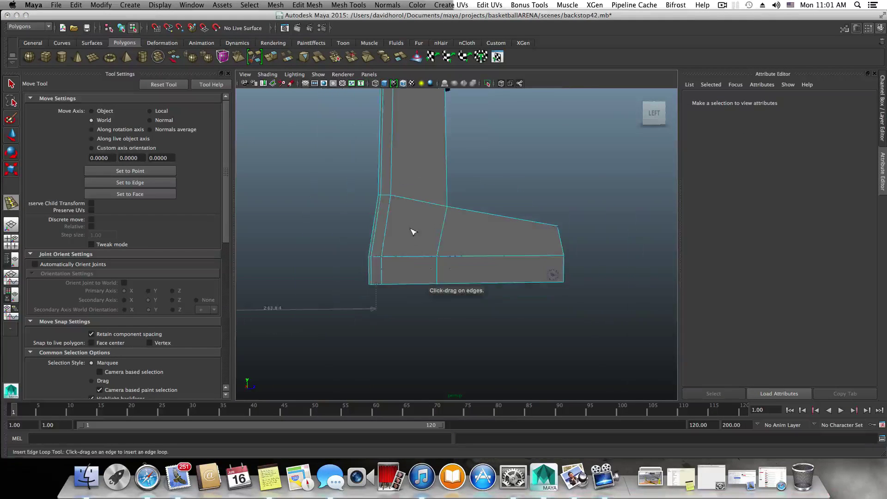
middle_click_drag(417, 216, 414, 241, "alt")
right_click_drag(414, 242, 488, 255, "alt")
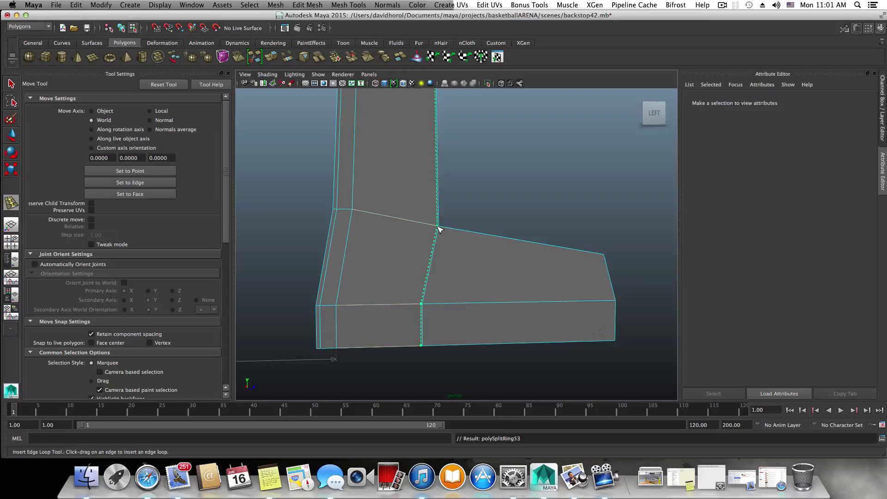
left_click(439, 229)
left_click_drag(441, 234, 424, 235, "alt")
right_click_drag(425, 236, 466, 251, "alt")
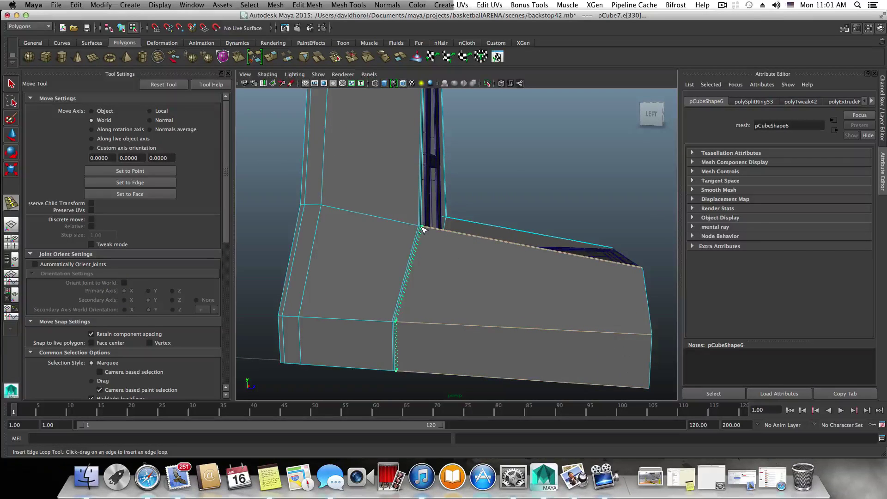
left_click(422, 228)
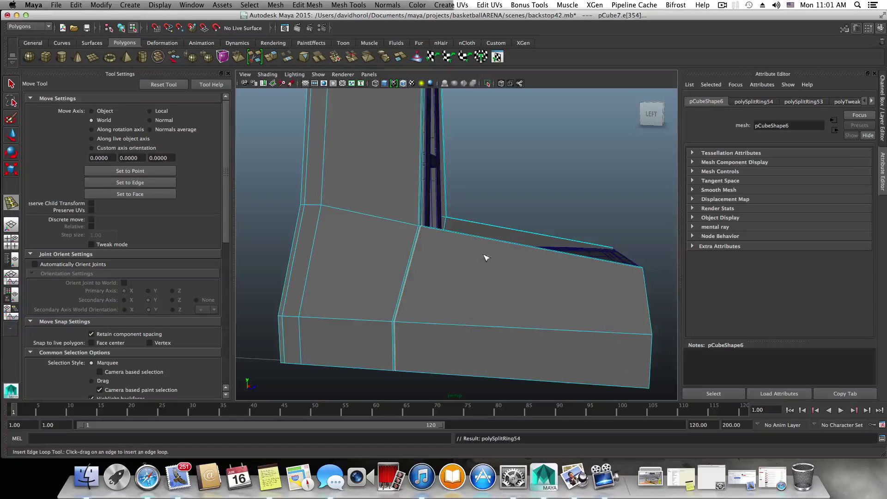
Step: Insert edge loops beside the rear end edges of both side covers and on both sides of the opposite cover's corner edge
left_click_drag(486, 257, 513, 262, "alt")
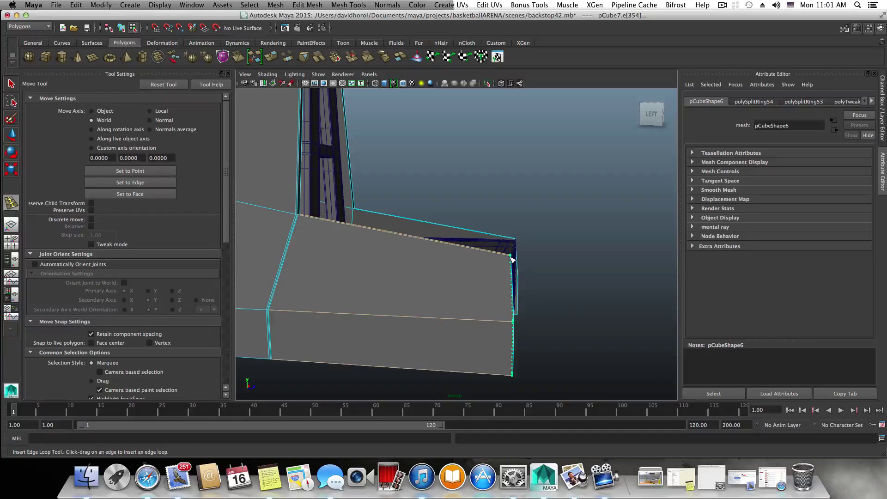
left_click(512, 260)
left_click_drag(512, 262, 403, 268, "alt")
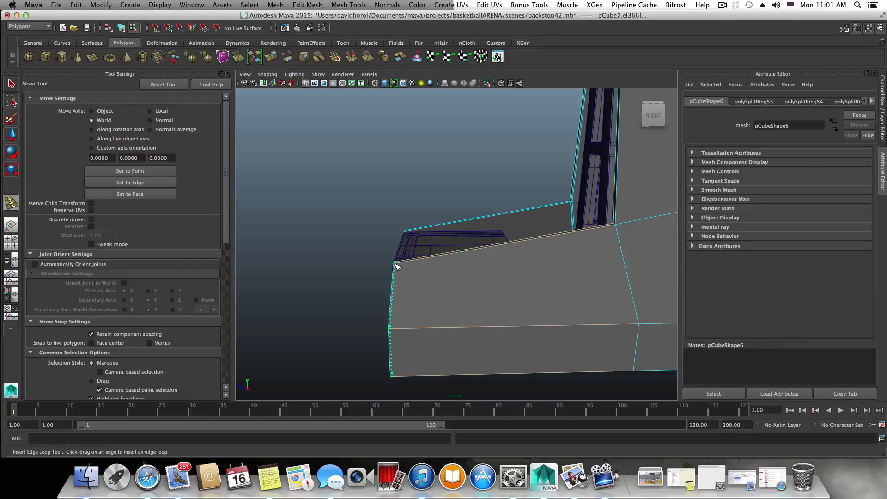
left_click_drag(578, 259, 544, 250, "alt")
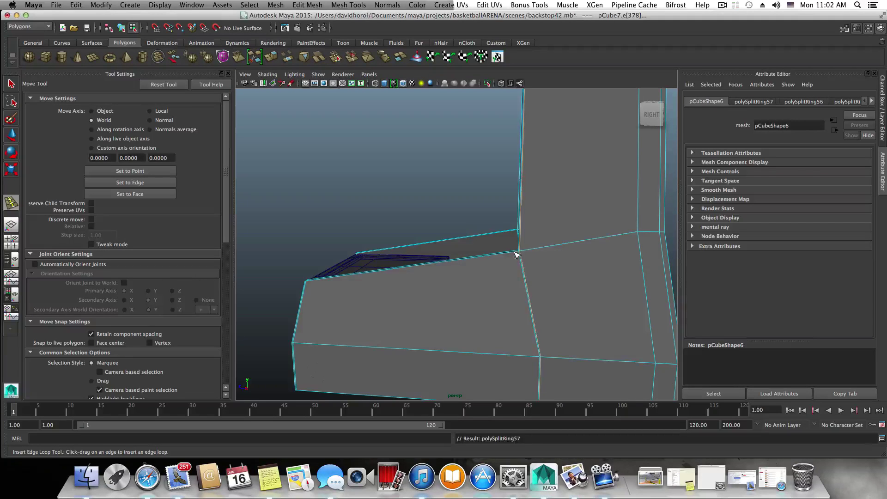
left_click_drag(518, 252, 519, 252)
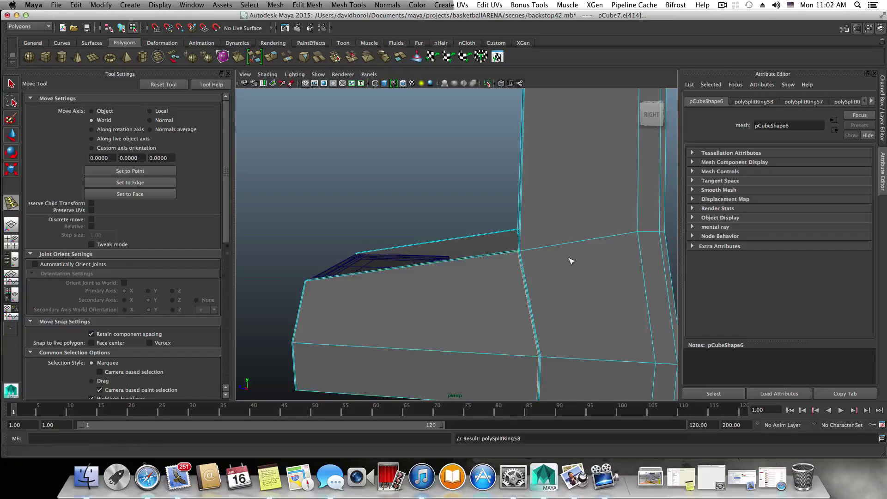
Step: Insert edge loops just below and just above the upper bend line where the upright meets the flared section
middle_click_drag(573, 259, 451, 241, "alt")
left_click_drag(484, 256, 467, 260, "alt")
right_click_drag(467, 260, 519, 285, "alt")
middle_click_drag(519, 285, 550, 331, "alt")
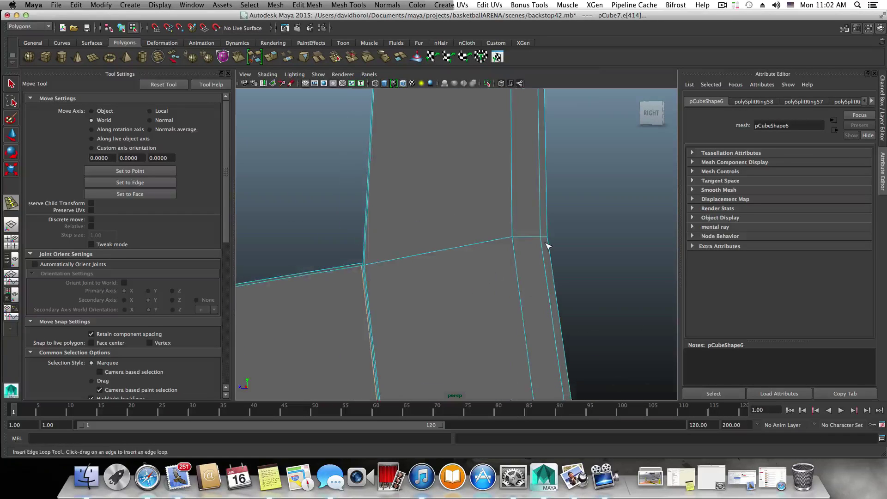
left_click_drag(550, 248, 551, 242)
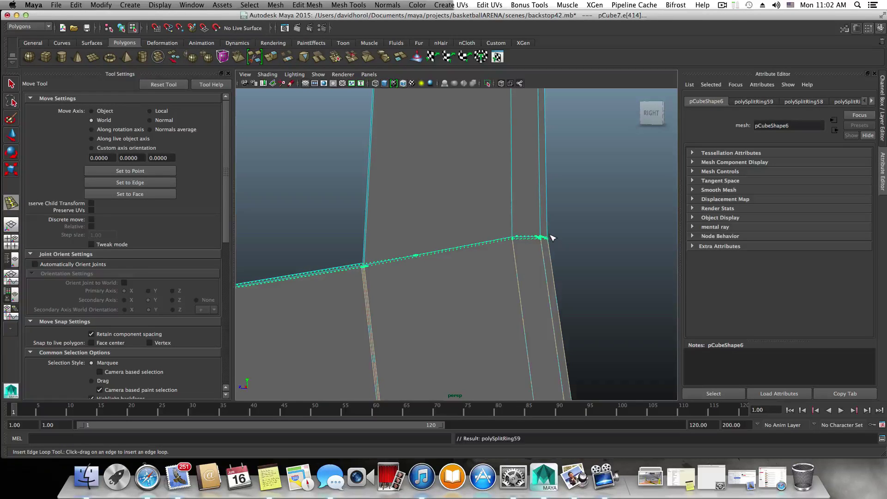
left_click_drag(552, 237, 549, 234)
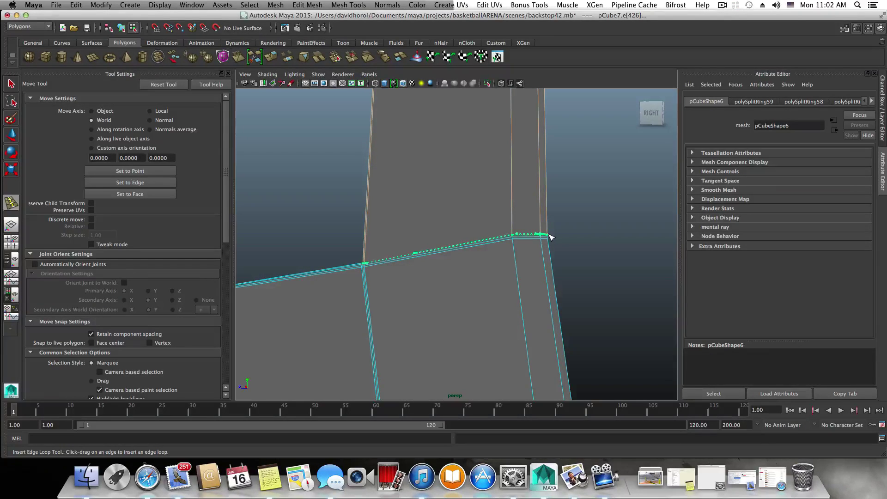
Step: Insert edge loops tightly around the lower bend line of the side covers and just above their bottom edge
middle_click_drag(568, 376, 550, 262, "alt")
middle_click_drag(548, 296, 535, 234, "alt")
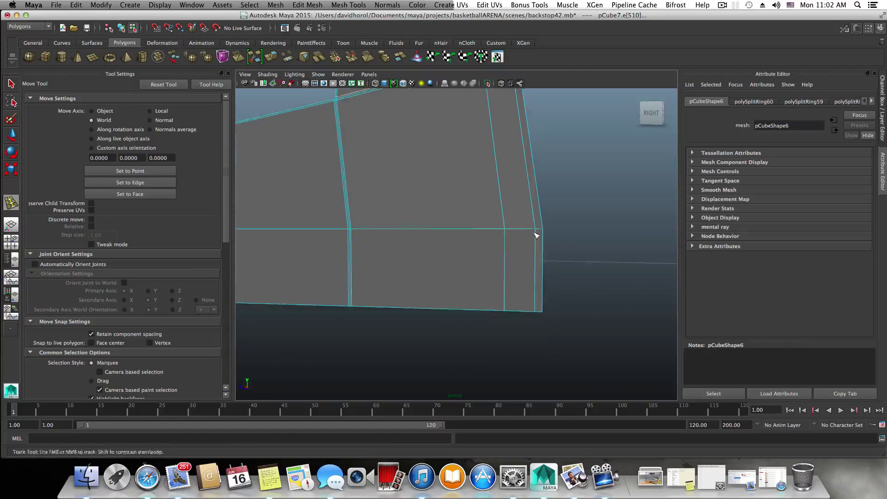
right_click_drag(535, 234, 559, 239, "alt")
left_click_drag(566, 234, 562, 289)
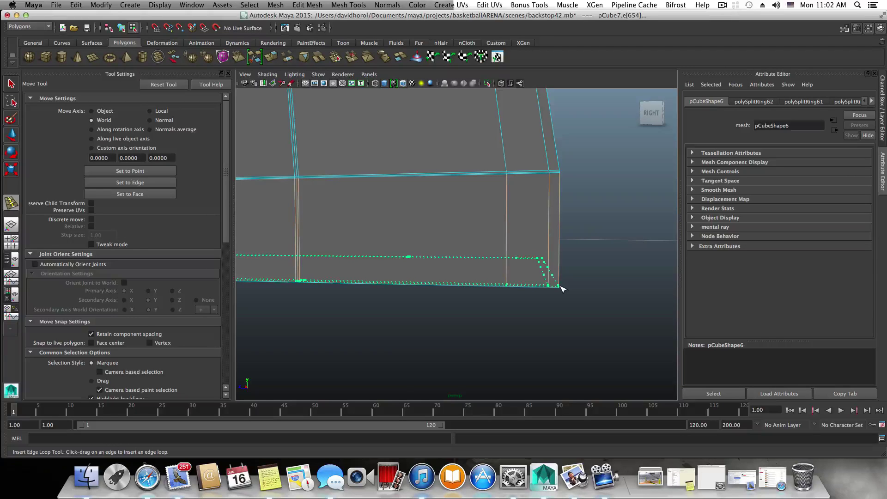
left_click_drag(562, 289, 563, 289)
Step: Insert supporting edge loops alongside the vertical front corner edges of the cover
left_click_drag(575, 243, 526, 265, "alt")
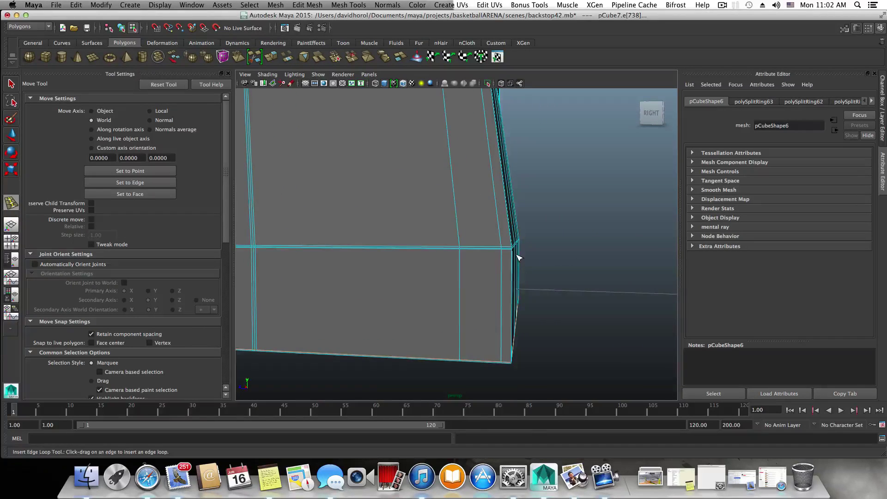
middle_click_drag(518, 255, 519, 295, "alt")
middle_click_drag(514, 190, 504, 334, "alt")
middle_click_drag(521, 217, 521, 283, "alt")
left_click_drag(521, 283, 493, 283, "alt")
right_click_drag(438, 278, 511, 293, "alt")
left_click_drag(472, 293, 444, 288, "alt")
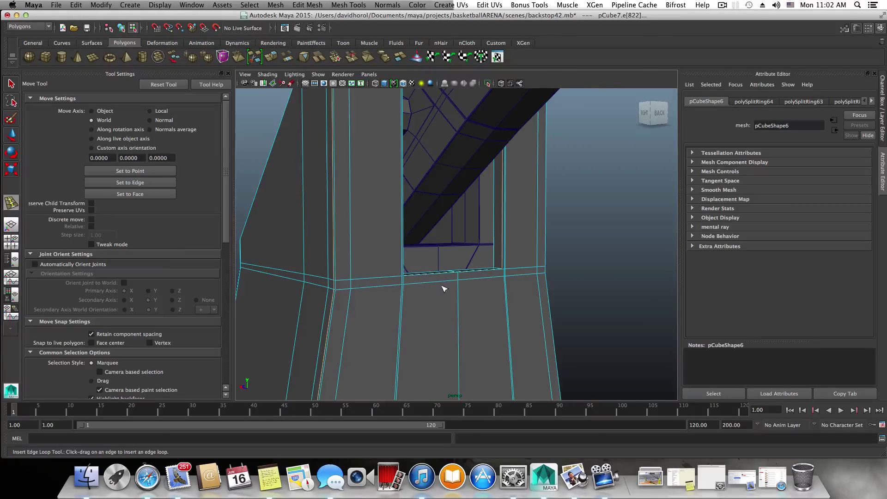
left_click_drag(337, 279, 336, 279)
Step: Insert an edge loop just below the sloped top rim of the side cover and leave component selection
left_click_drag(452, 278, 481, 247, "alt")
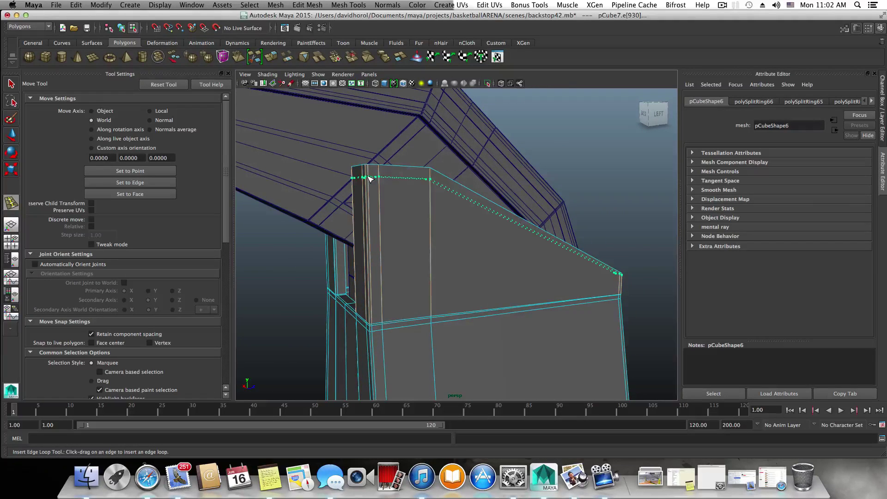
mouse_move(369, 176)
left_mouse_down()
mouse_move(367, 168)
mouse_move(503, 188)
mouse_move(509, 172)
mouse_move(519, 175)
mouse_move(530, 235)
mouse_move(519, 251)
mouse_move(535, 249)
mouse_move(493, 255)
left_mouse_up()
mouse_move(496, 256)
middle_mouse_down("alt")
mouse_move(506, 182)
mouse_move(515, 205)
mouse_move(521, 160)
middle_mouse_up("alt")
left_click(516, 215)
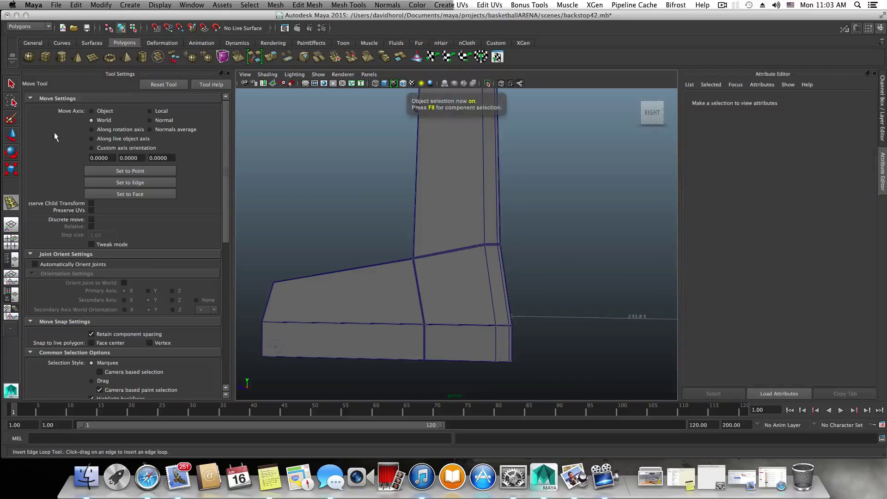
Step: Select the side cover mesh and display it with smooth mesh preview
left_click(8, 86)
left_click(448, 239)
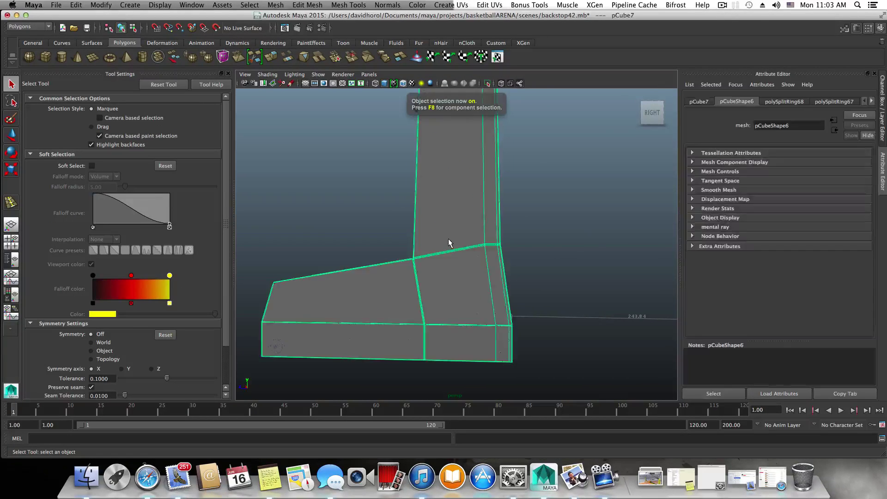
scroll(449, 241, "down", 5)
left_click_drag(518, 300, 573, 307, "alt")
scroll(629, 311, "up", 5)
left_click_drag(538, 344, 542, 333, "alt")
key("3")
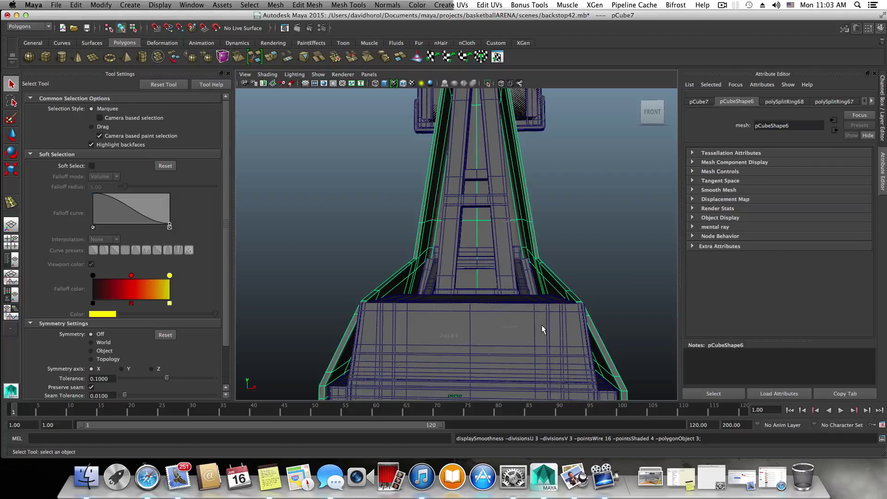
left_click_drag(570, 301, 527, 328, "alt")
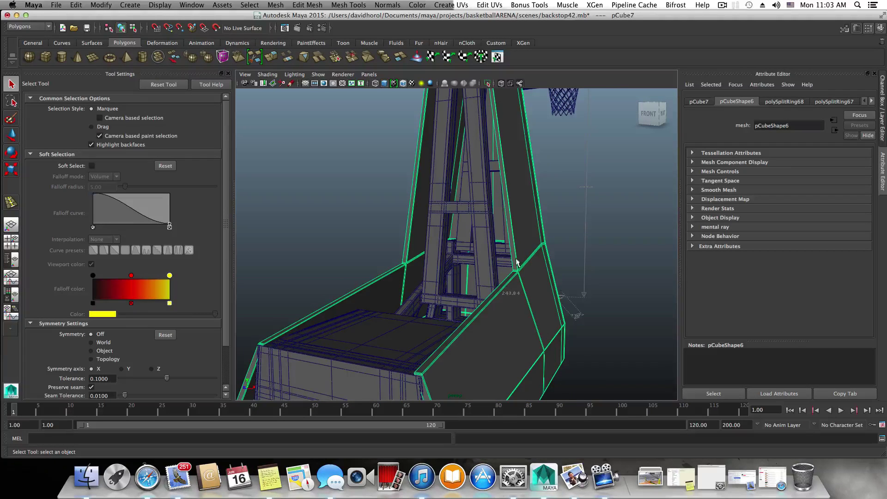
Step: Scale the upper rear corner vertices of both side covers apart along X by about 1.12 to clear the counterweight
right_click_drag(520, 199, 481, 199)
left_click_drag(476, 311, 381, 248, "alt")
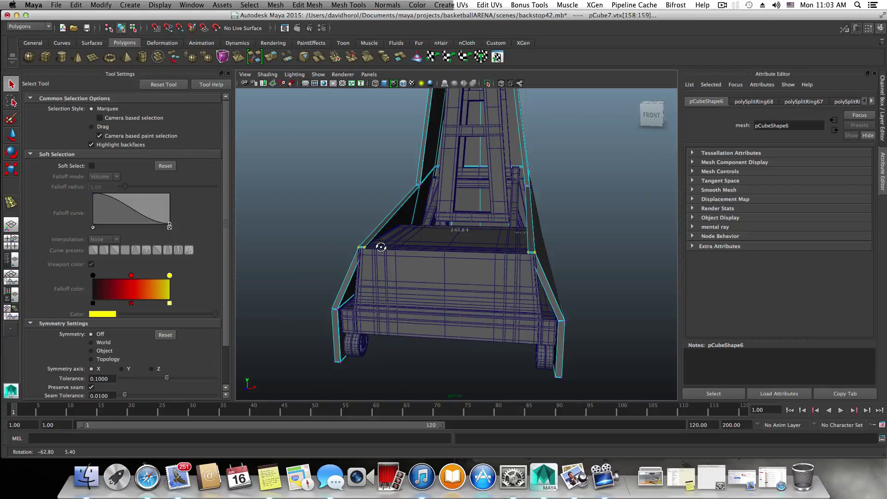
key("r")
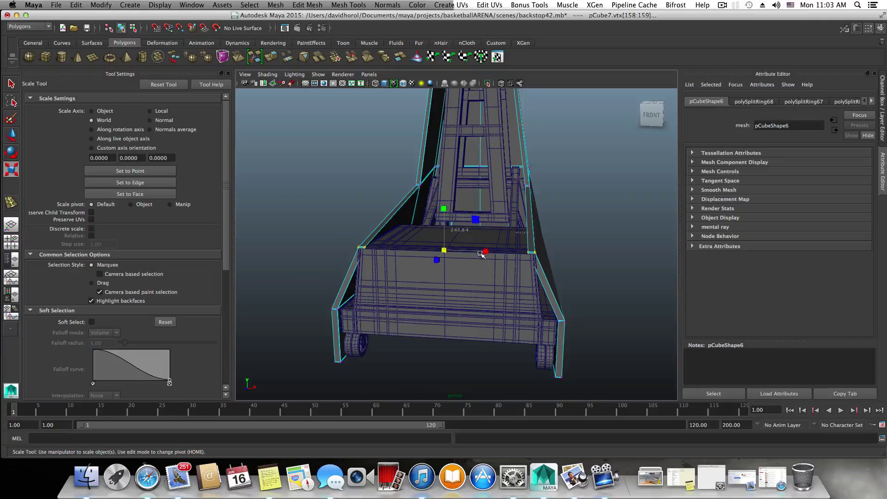
left_click_drag(488, 254, 493, 255)
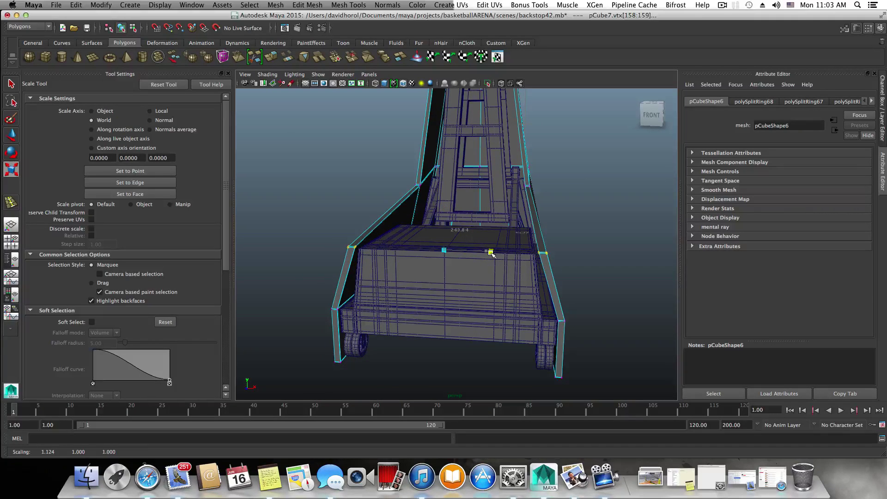
Step: Move the upper rear corner vertices to about Y 64.3 cm and Z 457.9 cm so the rear ends stand vertical
key("w")
left_click_drag(445, 206, 447, 211)
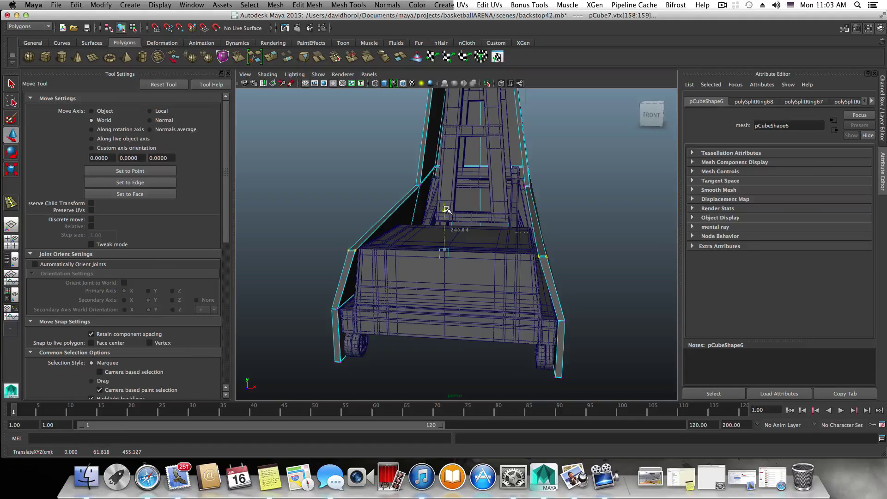
left_click_drag(446, 208, 275, 255)
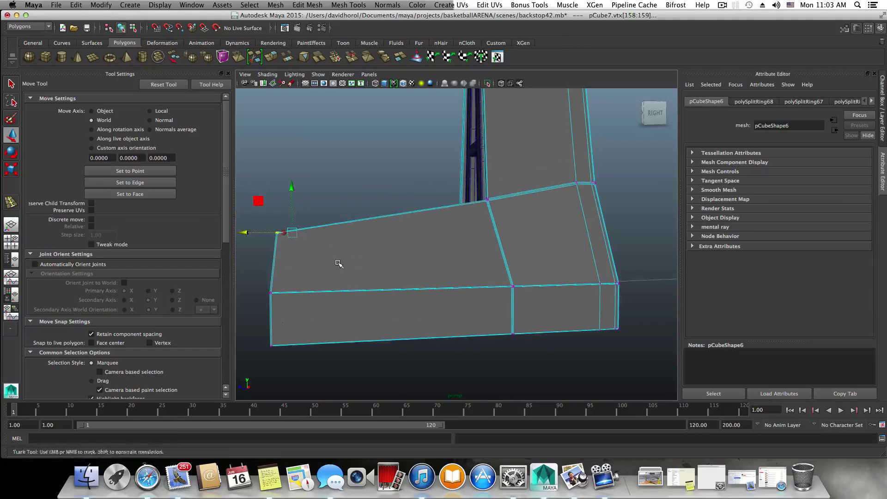
middle_click_drag(340, 264, 398, 249, "alt")
left_click_drag(302, 226, 300, 224)
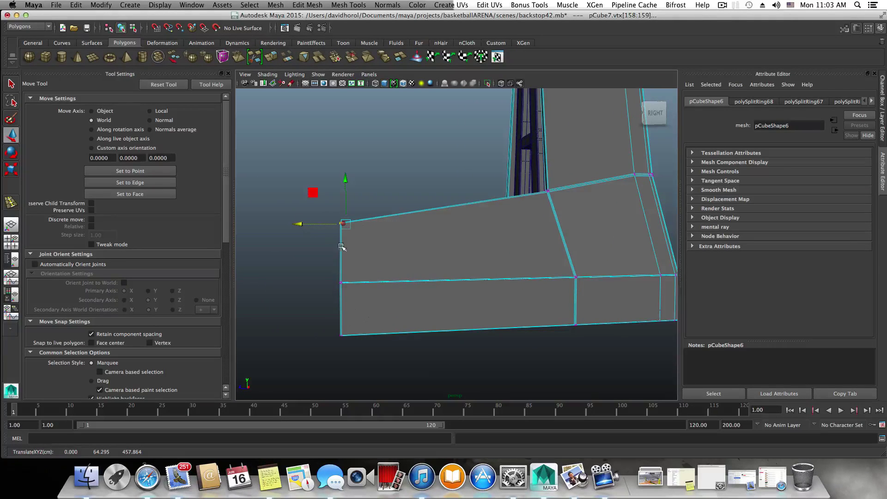
Step: Insert edge loops along the inner and outer edges of the narrow rear faces on both side covers
left_click_drag(342, 246, 439, 277, "alt")
scroll(437, 259, "down", 3)
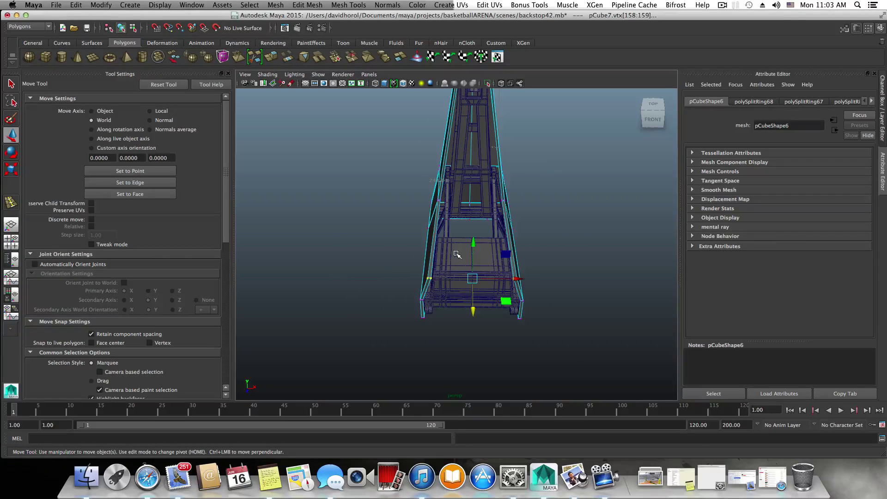
key("F8")
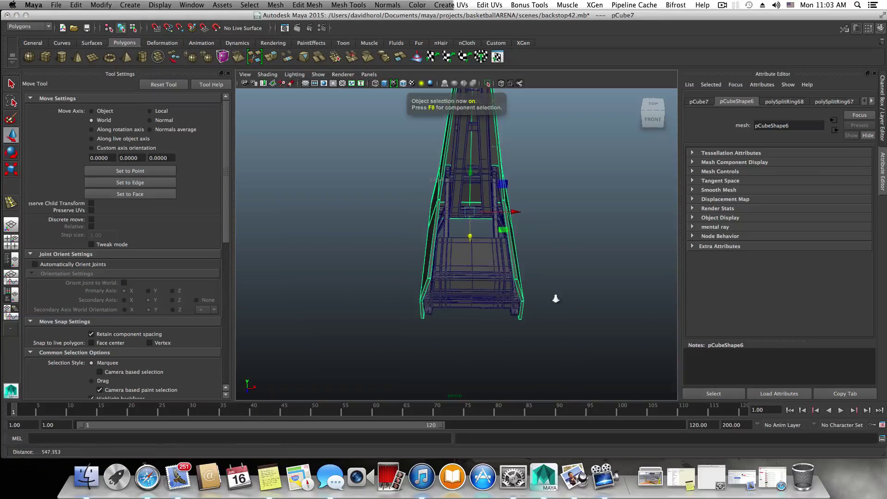
scroll(556, 299, "up", 10)
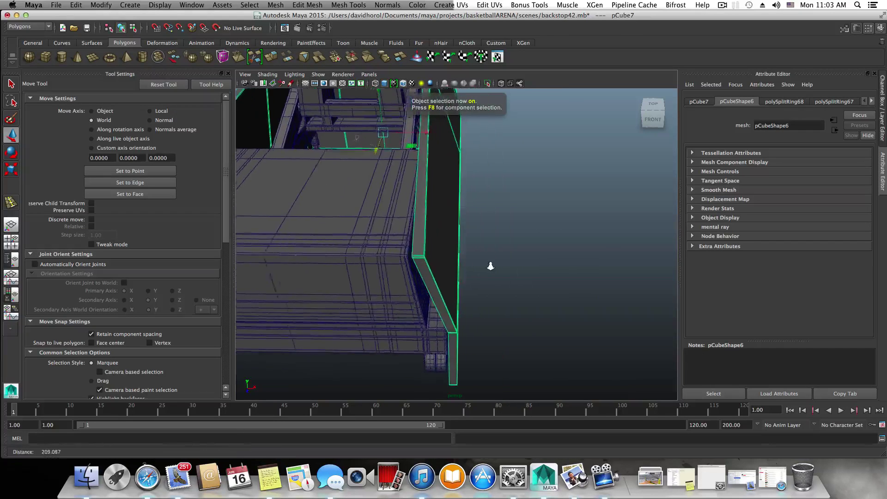
scroll(490, 266, "up", 3)
right_click(414, 259, "shift")
left_click(388, 267)
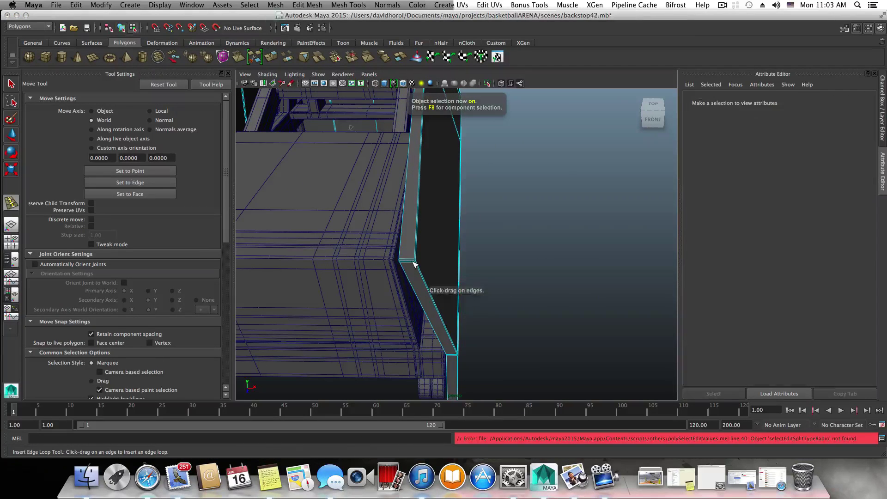
left_click(405, 263)
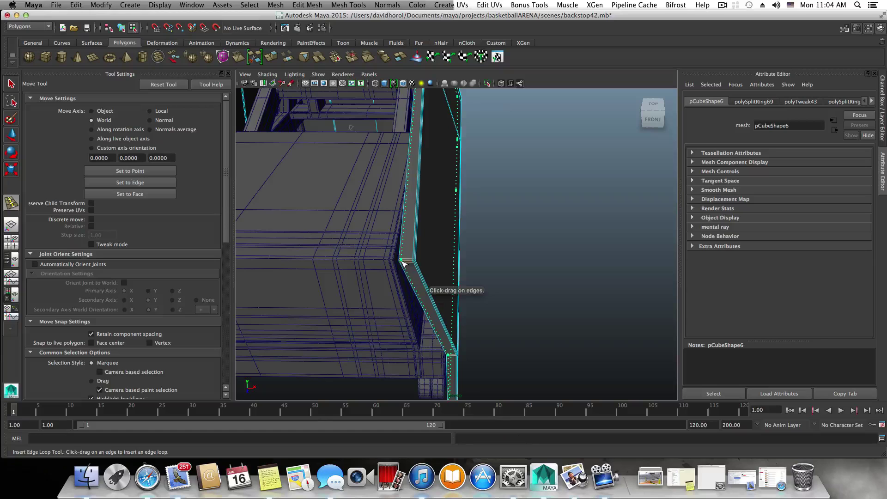
left_click(401, 261)
left_click_drag(402, 264, 434, 291, "alt")
middle_click_drag(434, 291, 353, 266, "alt")
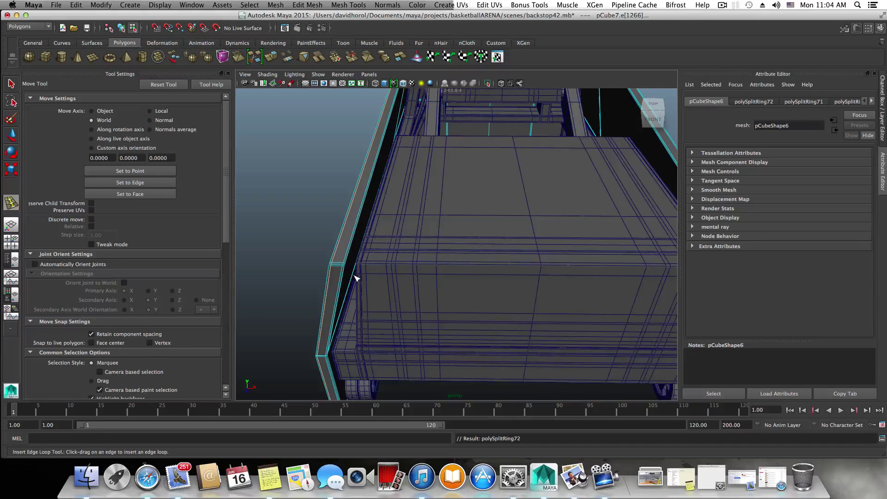
Step: Insert two more edge loops just below the horizontal bend that runs around both side covers
scroll(357, 278, "down", 5)
left_click_drag(541, 230, 396, 225, "alt")
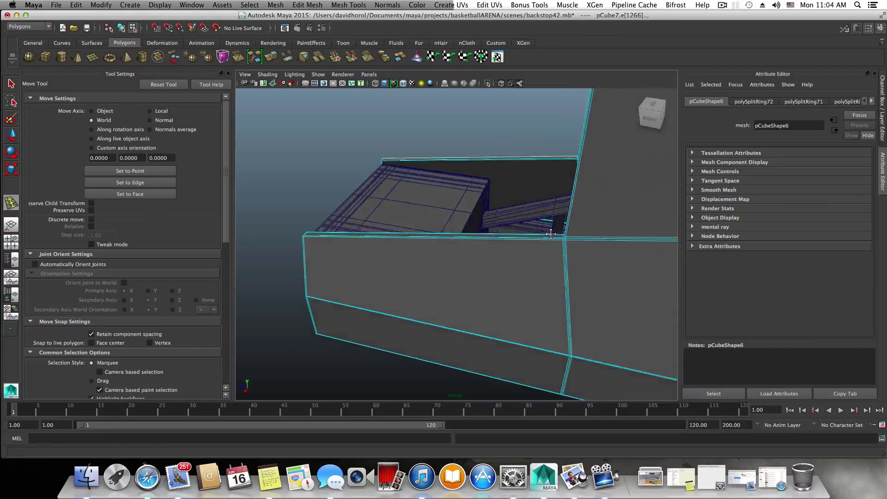
middle_click_drag(550, 233, 428, 254, "alt")
left_click_drag(430, 250, 374, 250, "alt")
scroll(441, 259, "down", 5)
scroll(452, 256, "up", 5)
middle_click_drag(448, 237, 472, 302, "alt")
scroll(424, 289, "up", 5)
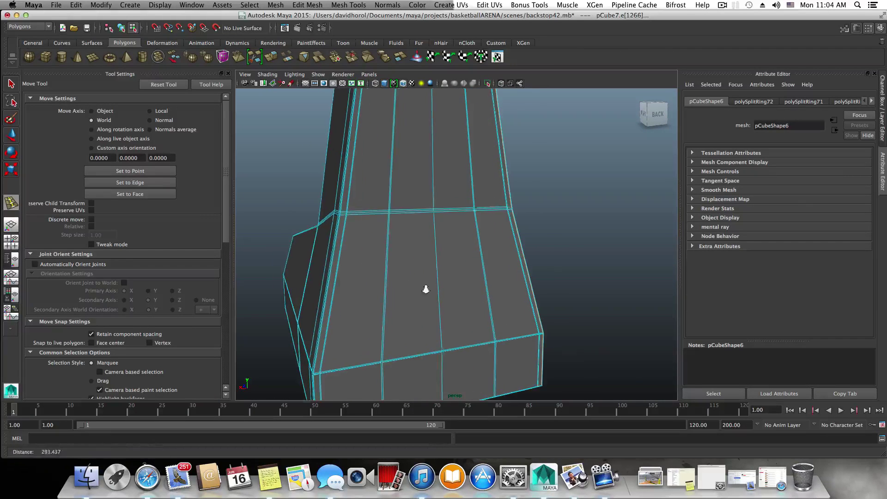
middle_click_drag(356, 231, 383, 260, "alt")
left_click_drag(312, 247, 460, 230, "alt")
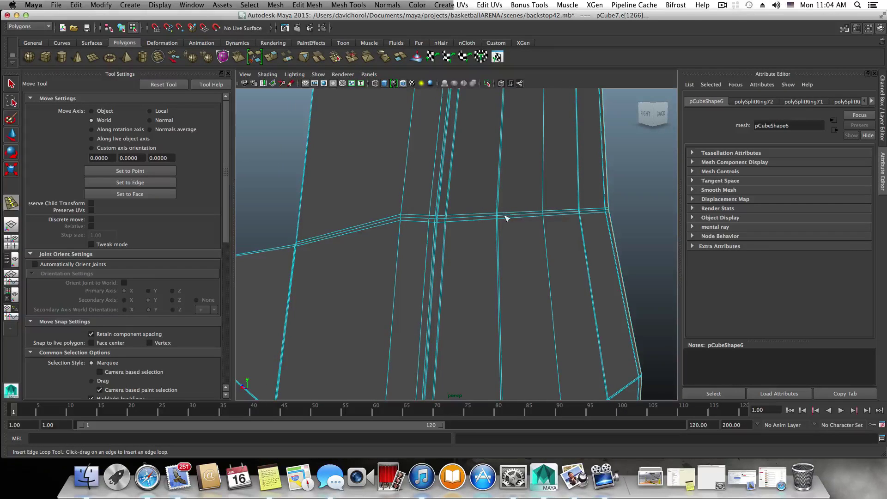
left_click_drag(430, 236, 471, 232, "alt")
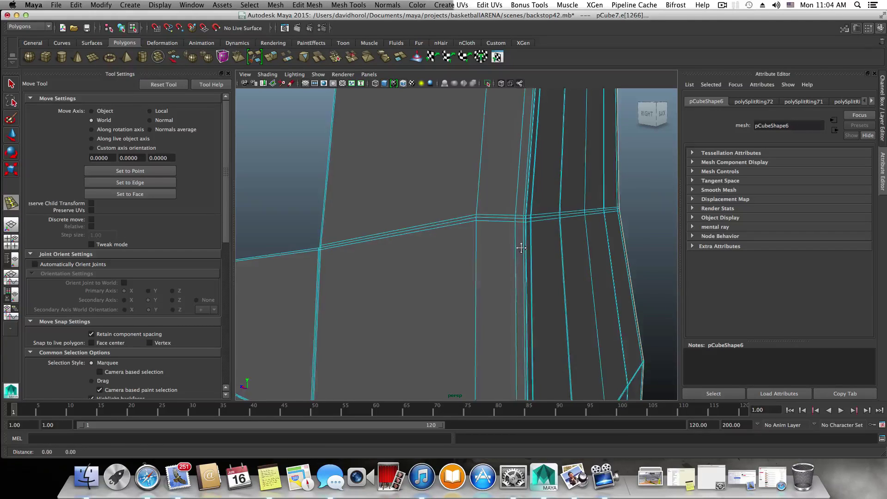
left_click_drag(521, 248, 466, 228, "alt")
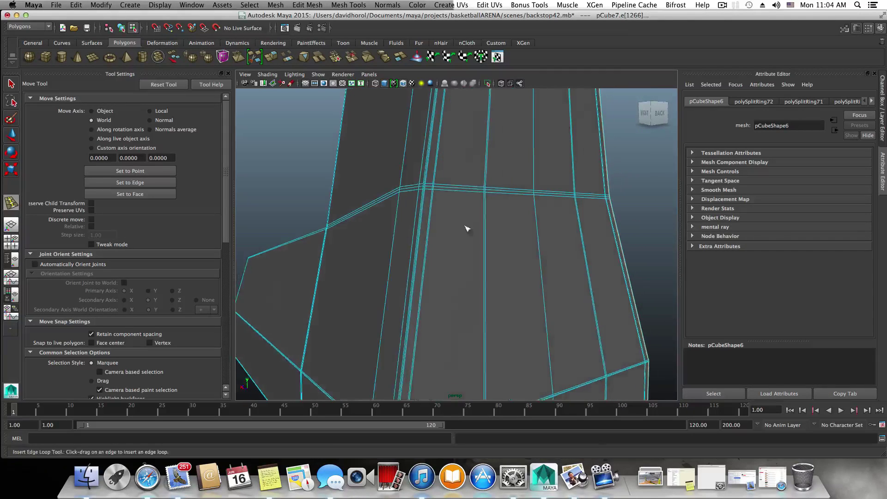
middle_click_drag(467, 229, 446, 227, "alt")
left_click_drag(437, 223, 435, 220)
left_click_drag(448, 254, 468, 251, "alt")
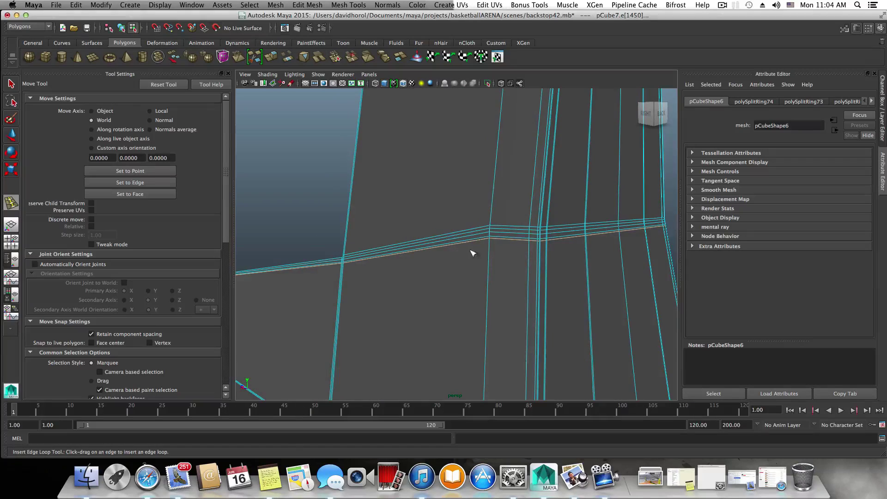
Step: Try to extrude the narrow face loop around the side covers' horizontal bend and scale it to about 0.996
right_click_drag(525, 238, 535, 253)
key("q")
left_click(527, 237)
double_click(532, 238)
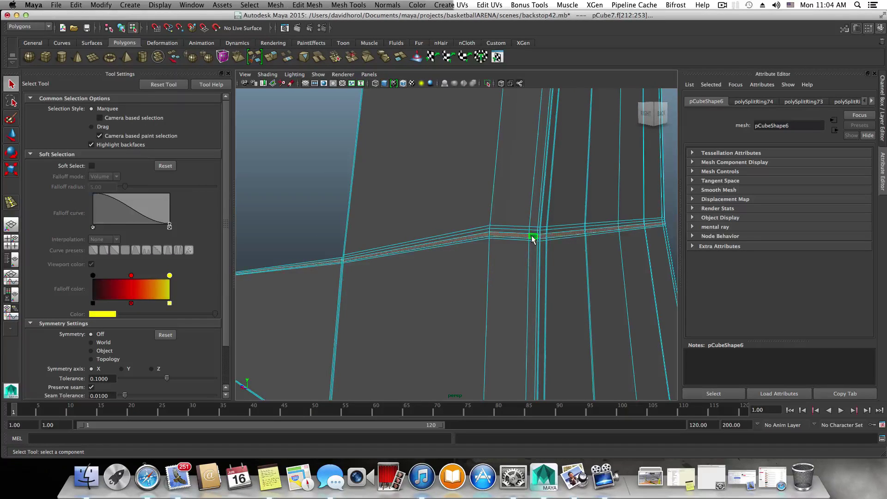
left_click_drag(511, 251, 426, 257, "alt")
left_click(275, 58)
left_click_drag(575, 296, 495, 323, "alt")
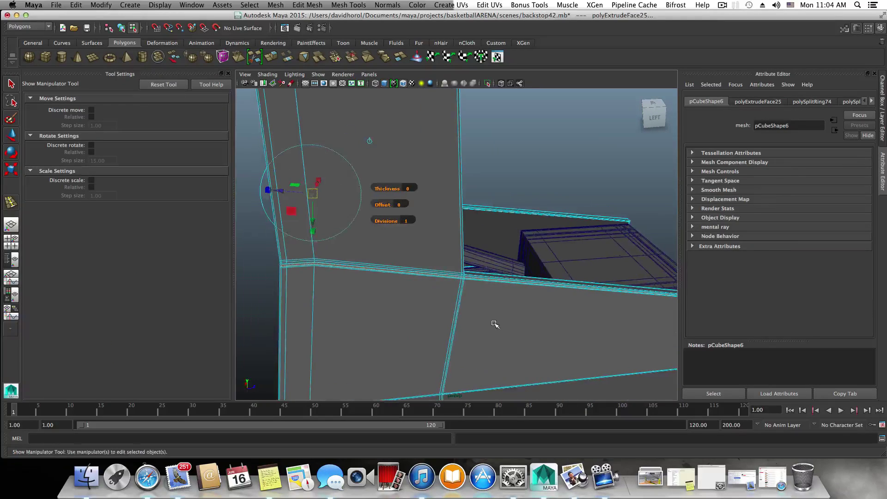
key("r")
left_click_drag(490, 264, 558, 285, "alt")
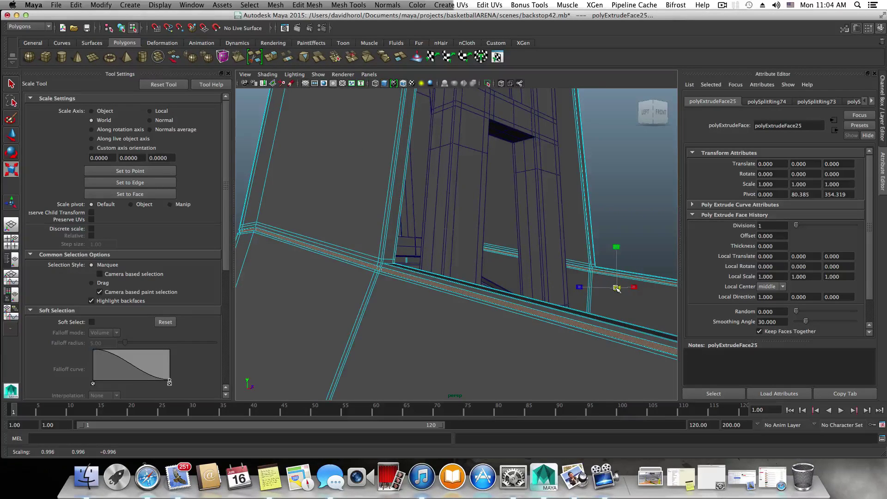
left_click_drag(559, 308, 516, 300, "alt")
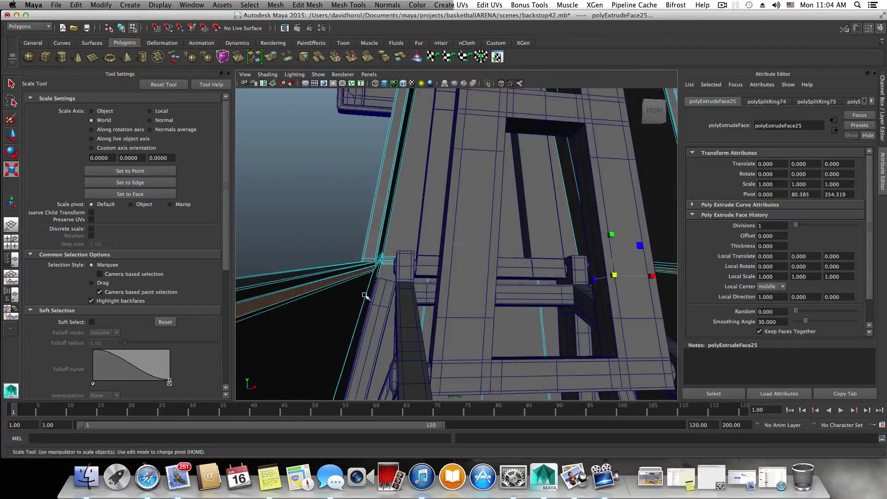
scroll(375, 316, "down", 5)
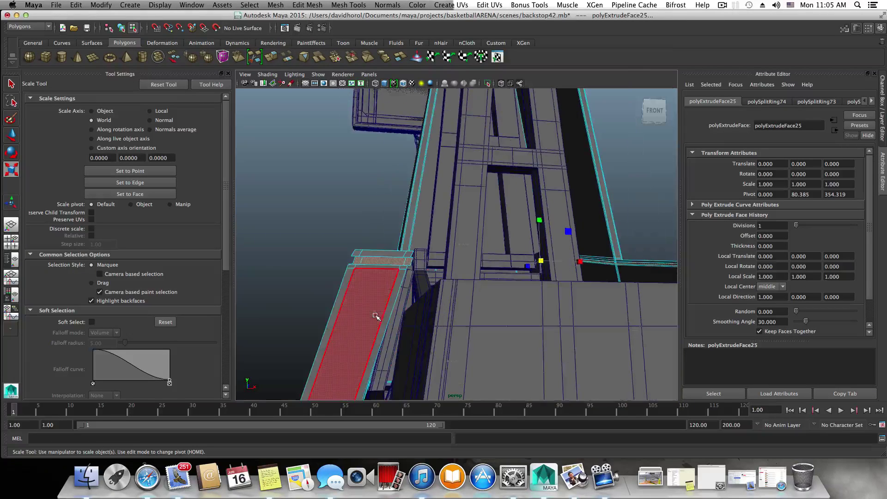
Step: Undo the scaling and the extrusion of the face loop around the side covers' bend
left_click_drag(379, 310, 442, 325, "alt")
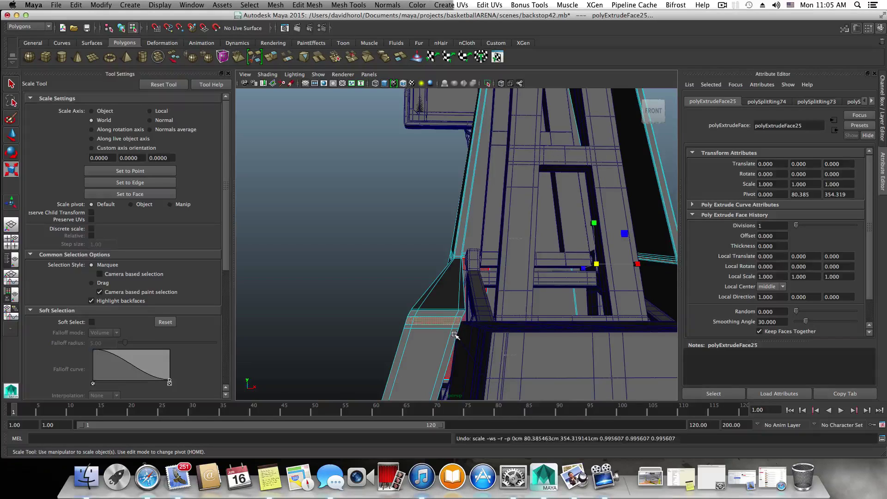
left_click(456, 336)
left_click_drag(445, 333, 417, 327, "alt")
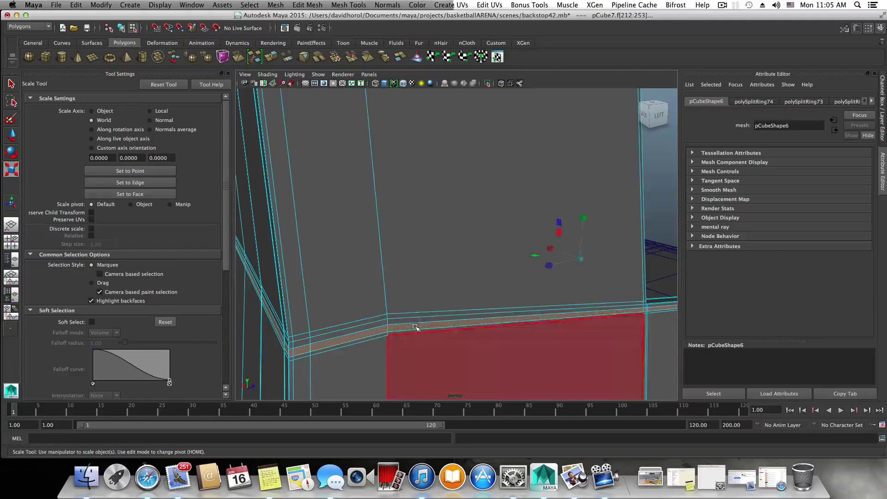
left_click_drag(351, 329, 356, 283, "alt")
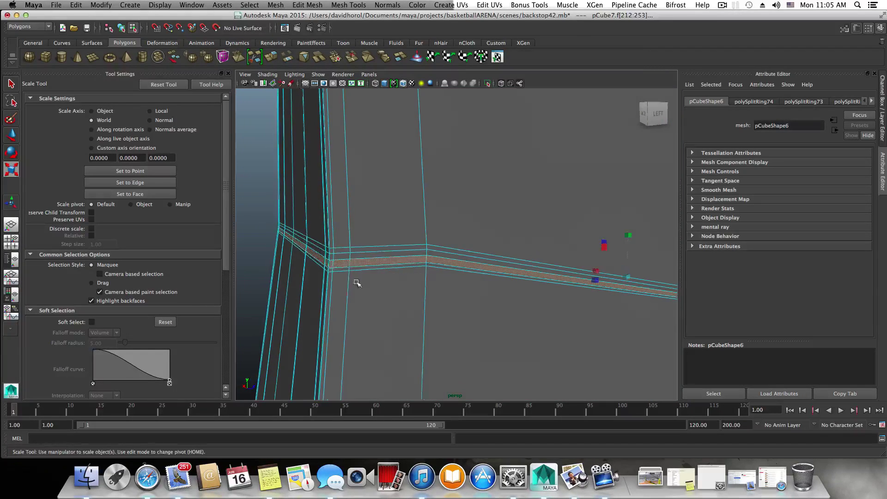
left_click(338, 266)
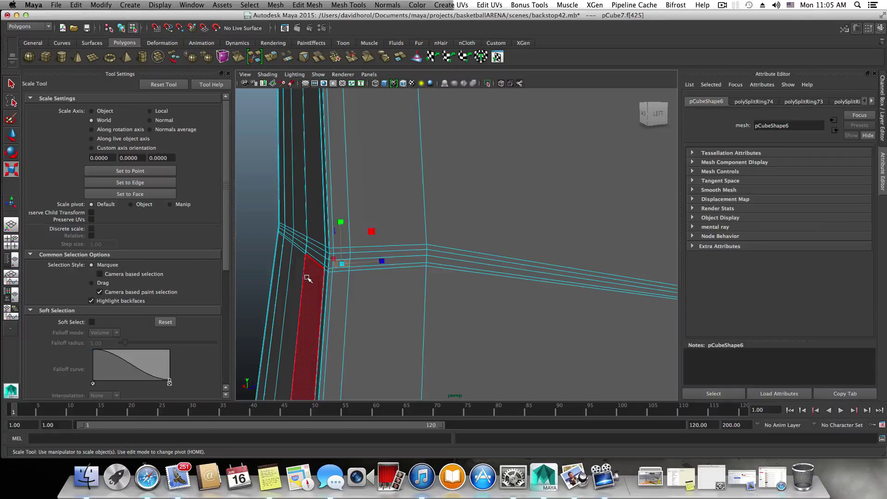
Step: Return to object selection, create a polygon cube and raise it from the floor to below the backstop's arm
key("F8")
right_click_drag(355, 321, 341, 317, "alt")
middle_click_drag(381, 323, 369, 307, "alt")
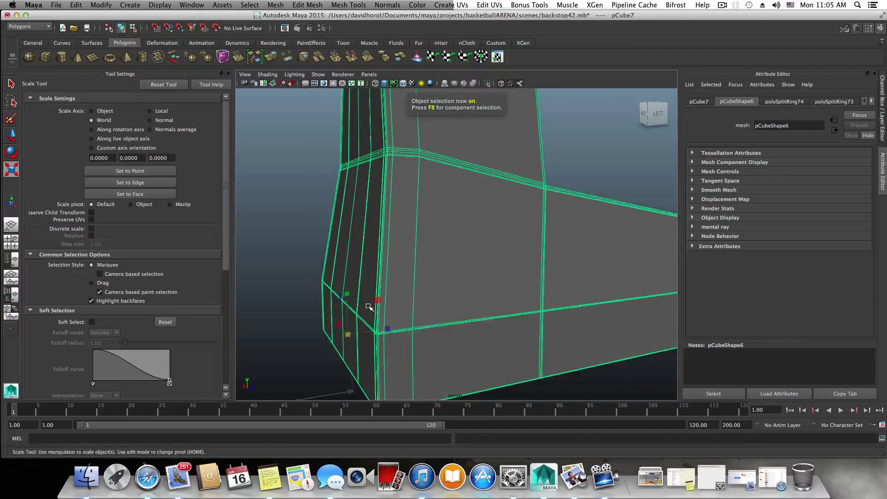
left_click_drag(369, 307, 420, 324, "alt")
right_click_drag(553, 252, 459, 283, "alt")
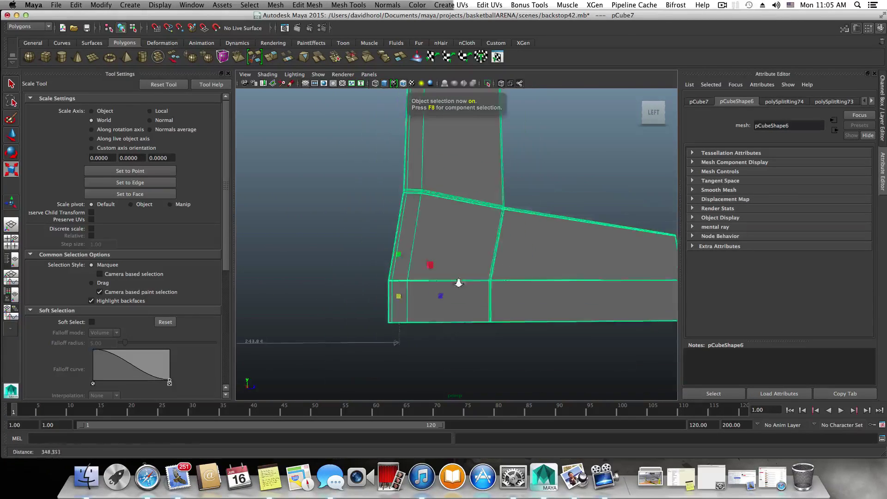
middle_click_drag(453, 204, 471, 323, "alt")
left_click_drag(470, 323, 489, 315, "alt")
right_click_drag(489, 314, 406, 313, "alt")
middle_click_drag(409, 314, 484, 308, "alt")
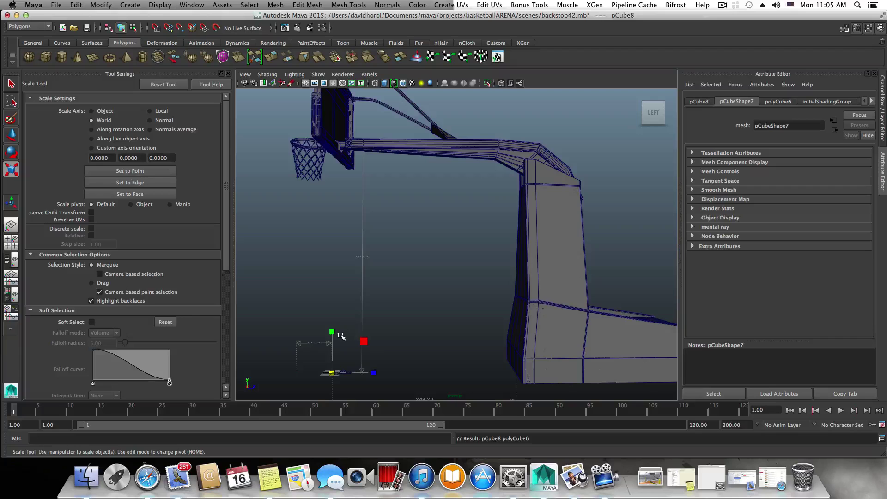
key("w")
left_click_drag(334, 329, 332, 281)
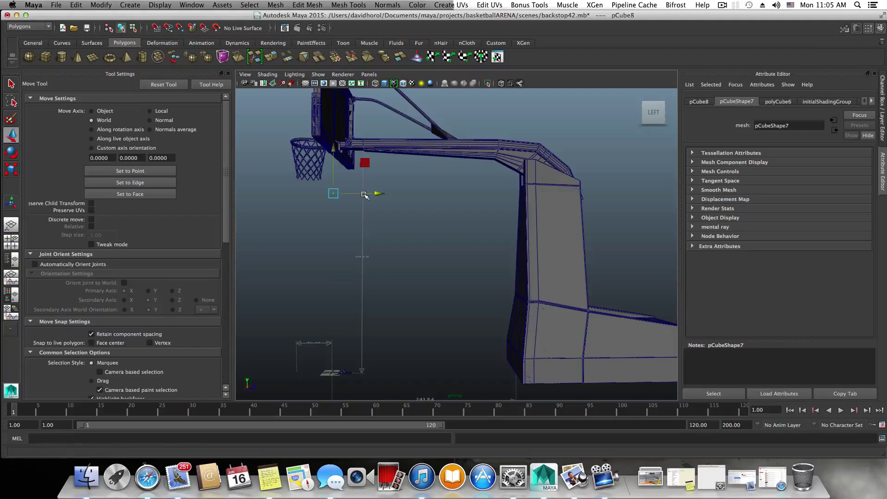
Step: Scale the cube up uniformly and move it to about Y 277 cm and Z 135 cm beneath the arm
key("r")
left_click_drag(337, 193, 497, 249)
key("w")
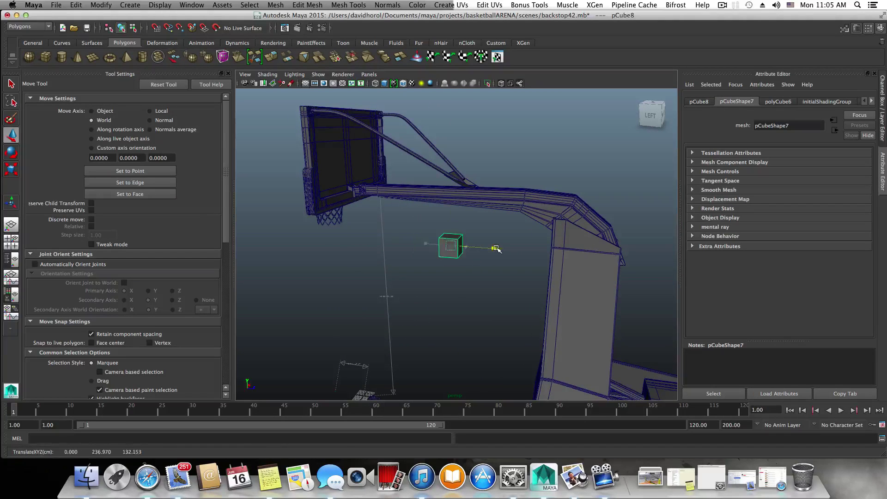
left_click_drag(452, 194, 451, 170)
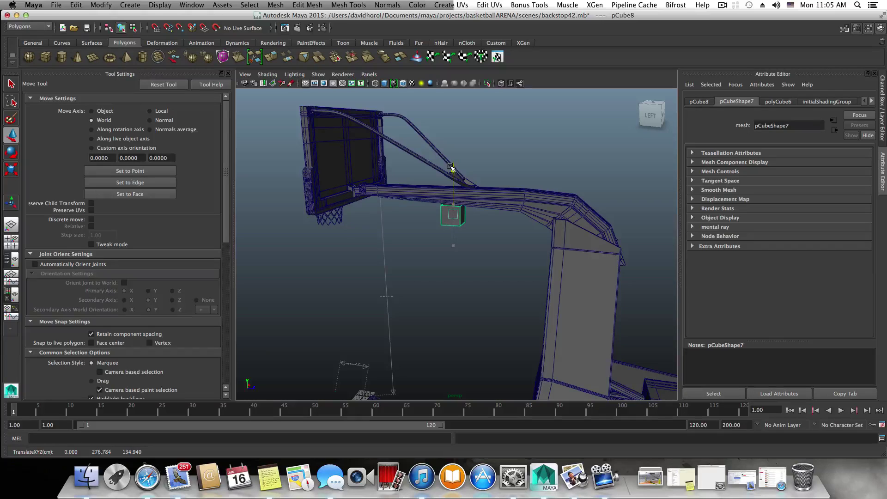
Step: Move the cube's front vertices toward the backboard to about Z 18 cm and raise them to meet the arm's underside
scroll(511, 232, "up", 8)
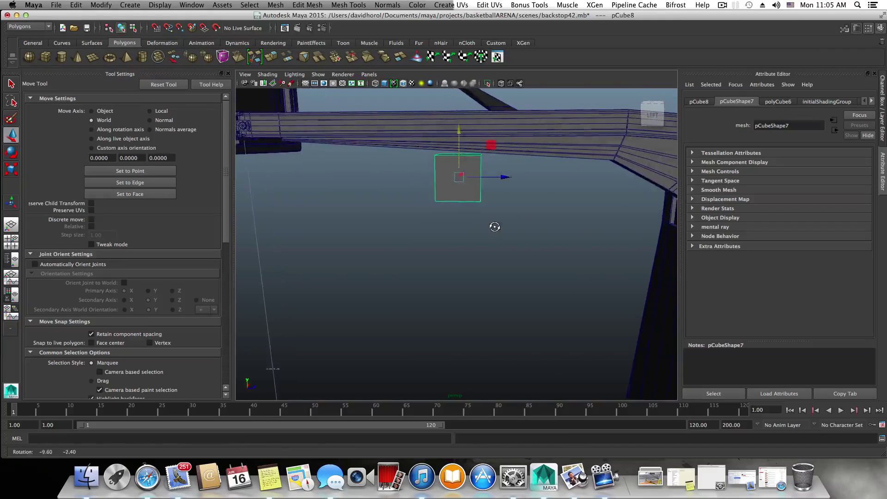
left_click_drag(488, 217, 476, 235, "alt")
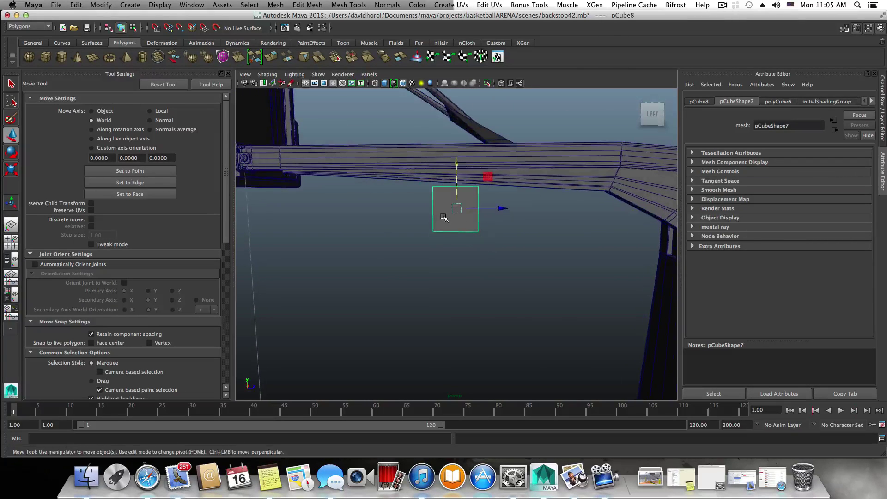
right_click(443, 217)
right_click_drag(443, 218, 416, 215)
left_click_drag(406, 170, 452, 243)
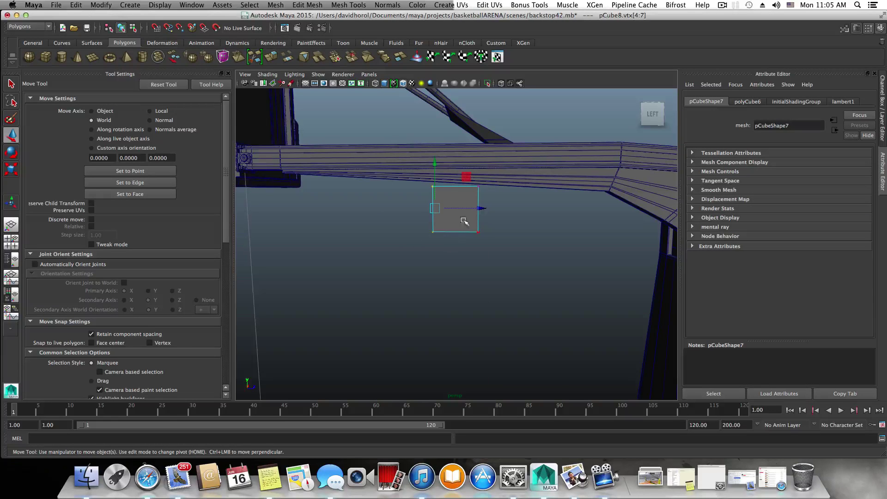
left_click_drag(483, 209, 337, 154)
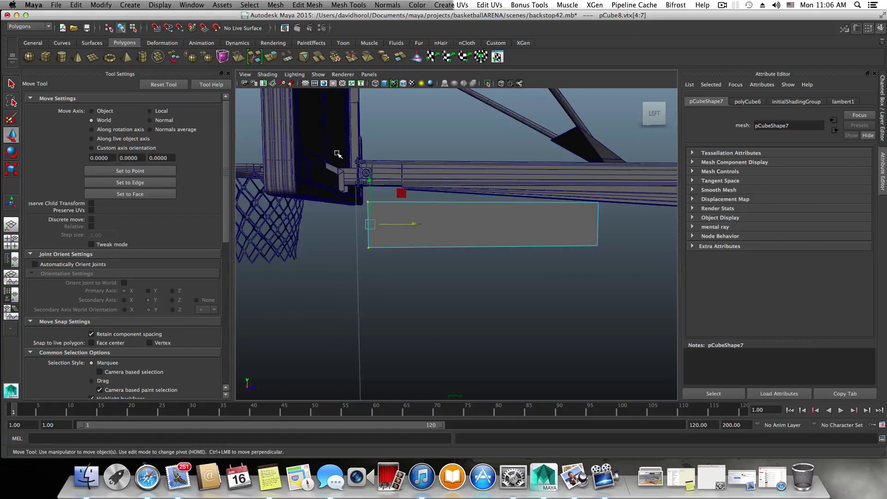
left_click_drag(363, 189, 372, 193, "alt")
left_click_drag(415, 226, 406, 225)
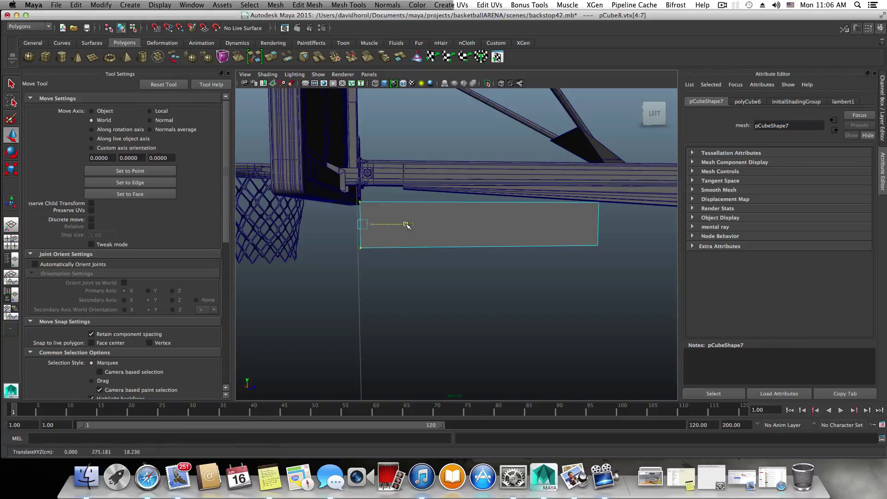
middle_click_drag(354, 181, 351, 166)
left_click_drag(523, 212, 458, 238, "alt")
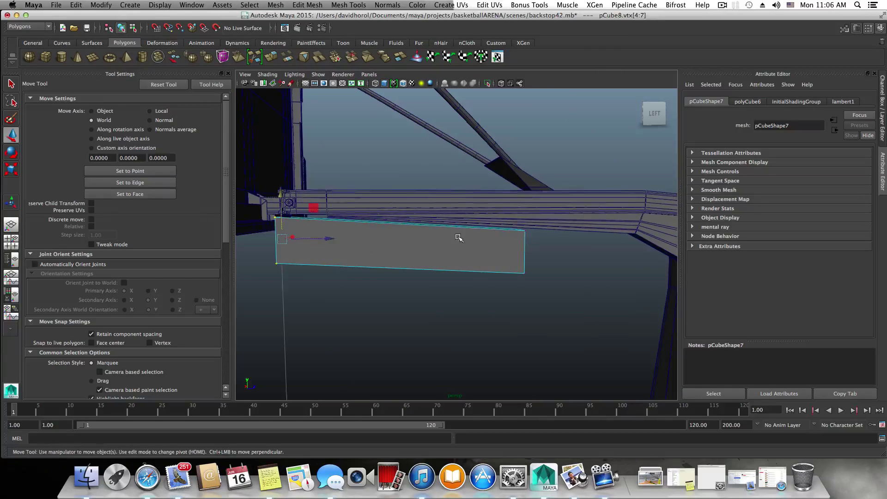
Step: Move the cube's rear vertices back along Z to the point where the arm starts to bend down
left_click_drag(564, 320, 439, 311, "alt")
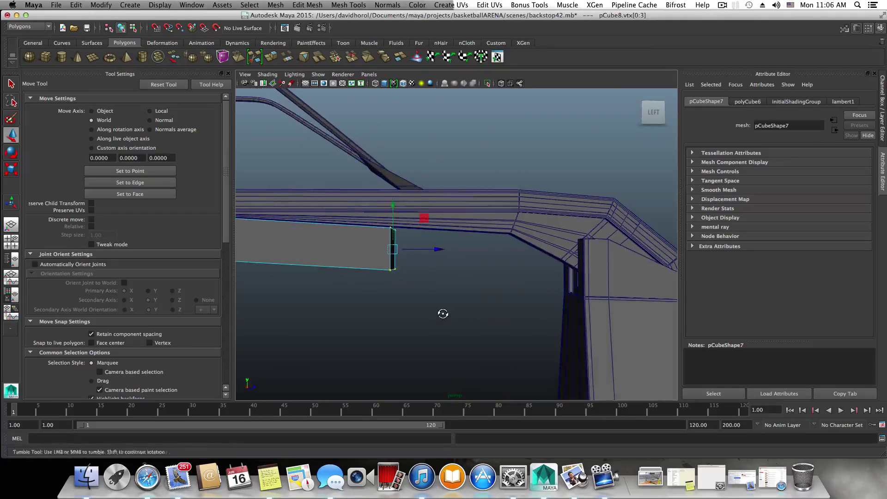
left_click_drag(471, 255, 542, 275)
right_click_drag(542, 275, 464, 279, "alt")
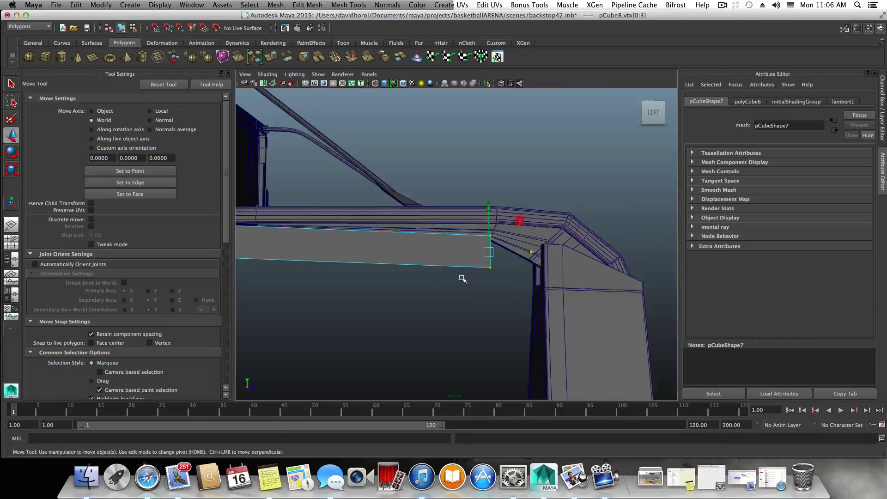
Step: Switch to Preview to examine the backstop on the Spalding 2013 catalog cover, and minimize the catalog window
middle_click_drag(425, 280, 495, 284, "alt")
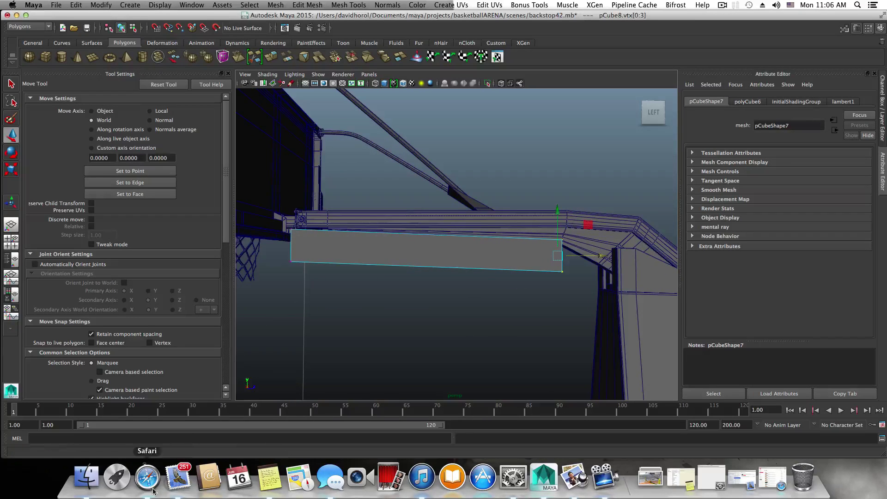
left_click(572, 475)
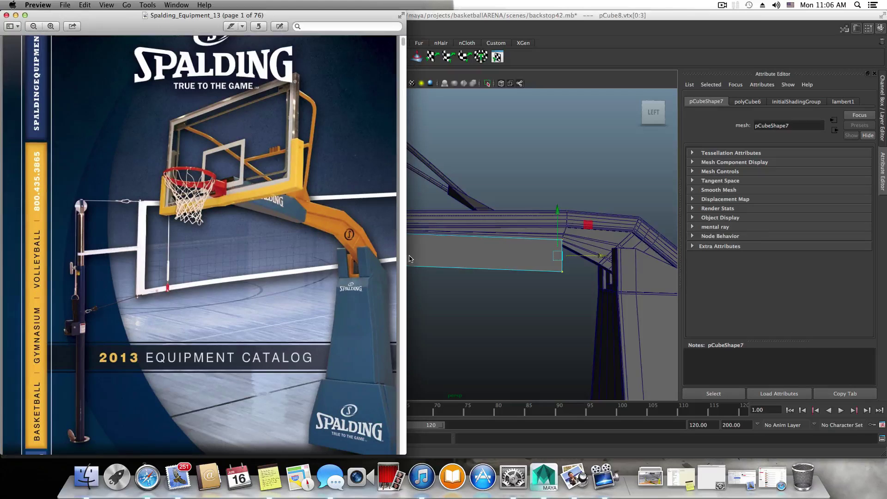
left_click(15, 15)
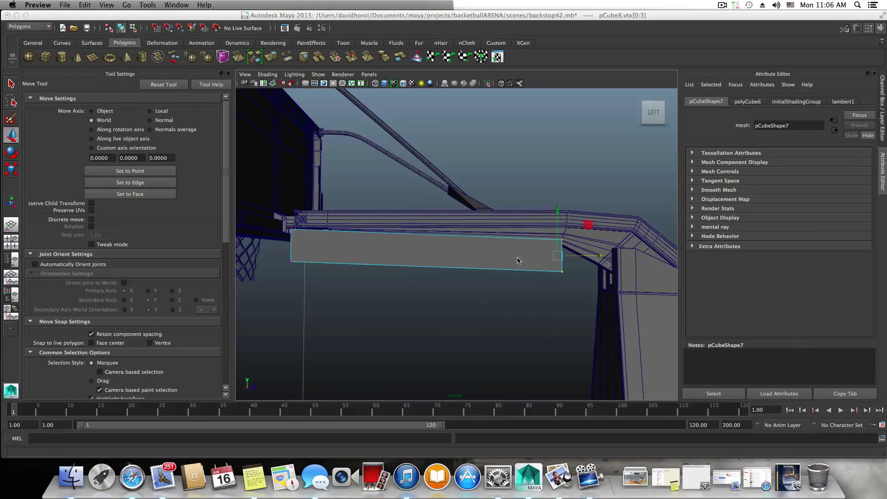
Step: Raise all bottom vertices of the stretched block to about Y 288 cm, flattening it into a thin strip under the arm
left_click_drag(504, 268, 334, 256, "alt")
left_click_drag(441, 289, 375, 276, "alt")
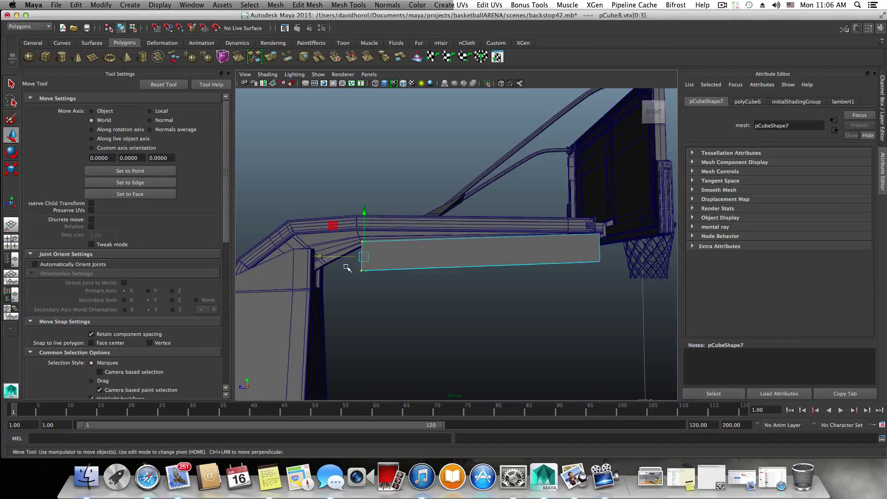
left_click_drag(584, 259, 599, 264, "shift")
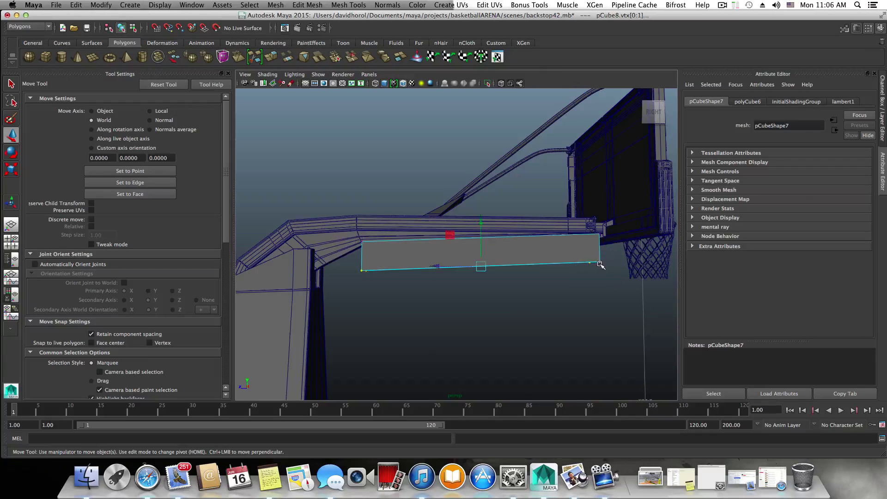
left_click_drag(479, 222, 475, 197)
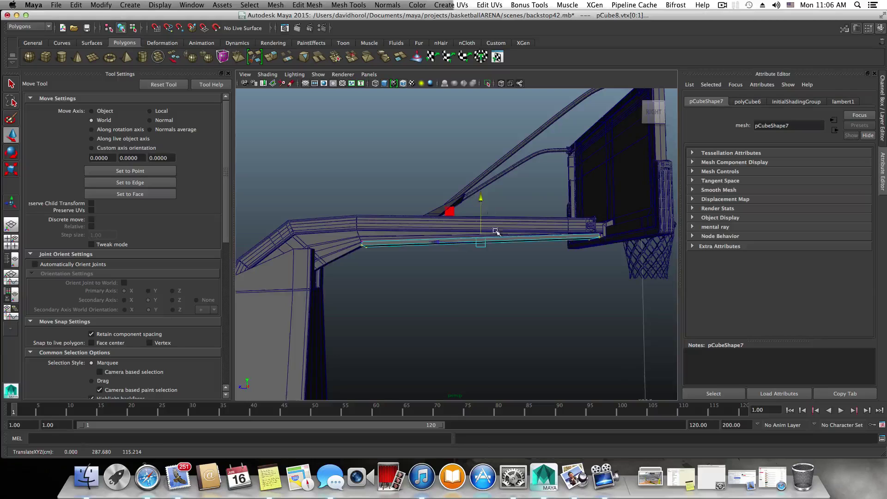
Step: Insert an edge loop lengthwise down the middle of the thin strip under the arm
left_click_drag(495, 231, 594, 265, "alt")
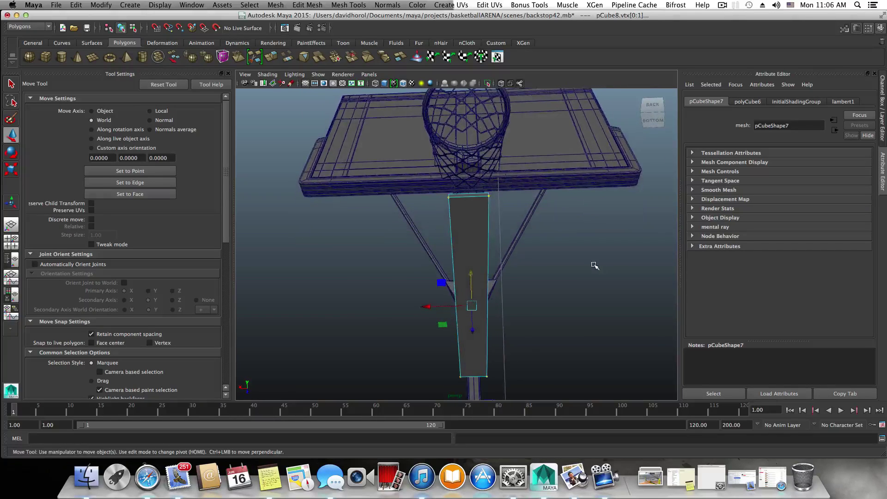
right_click(600, 265)
key("F8")
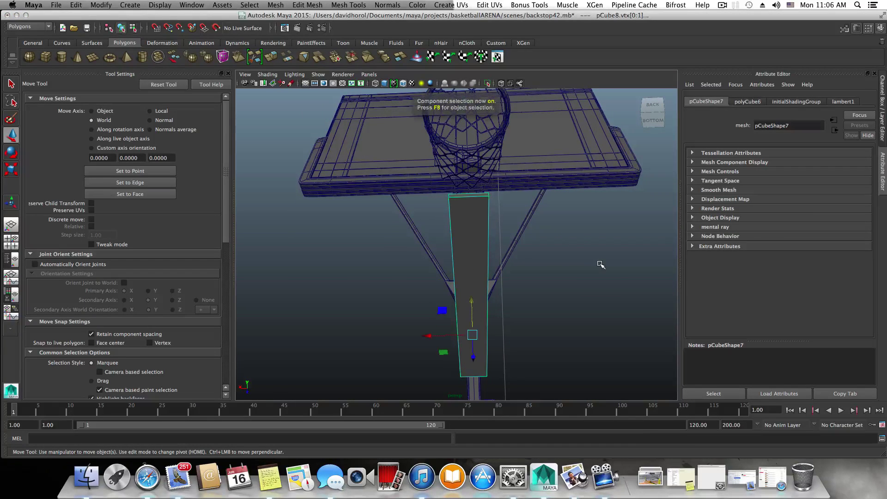
right_click_drag(601, 265, 599, 242)
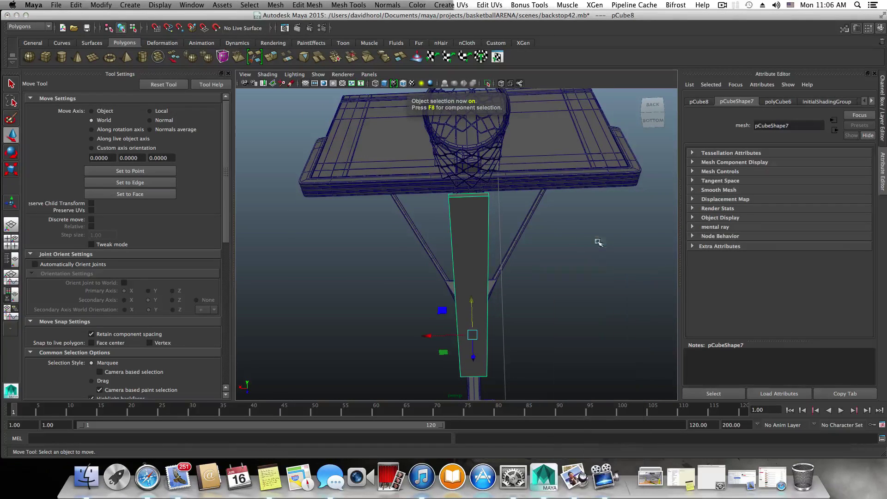
left_click(475, 196)
right_click_drag(458, 198, 495, 217)
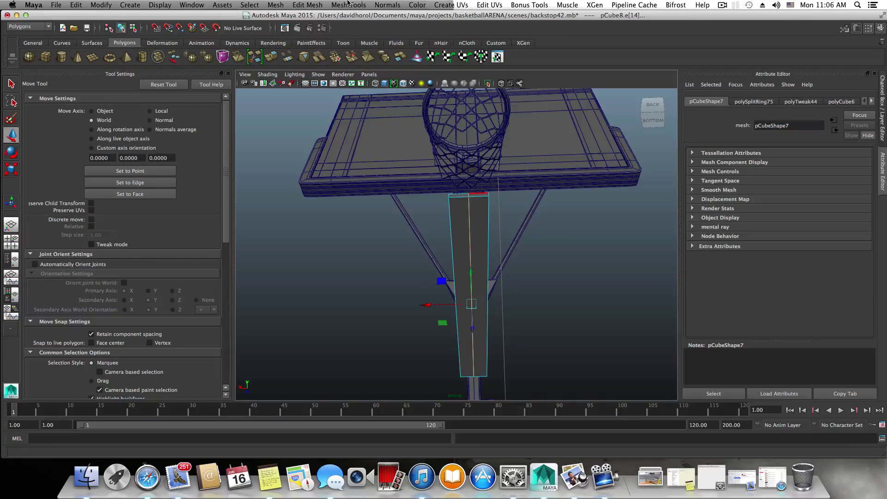
Step: Use the Offset Edge Loop Tool to duplicate the strip's center loop outward on both sides, close to its long outer edges
left_click(349, 3)
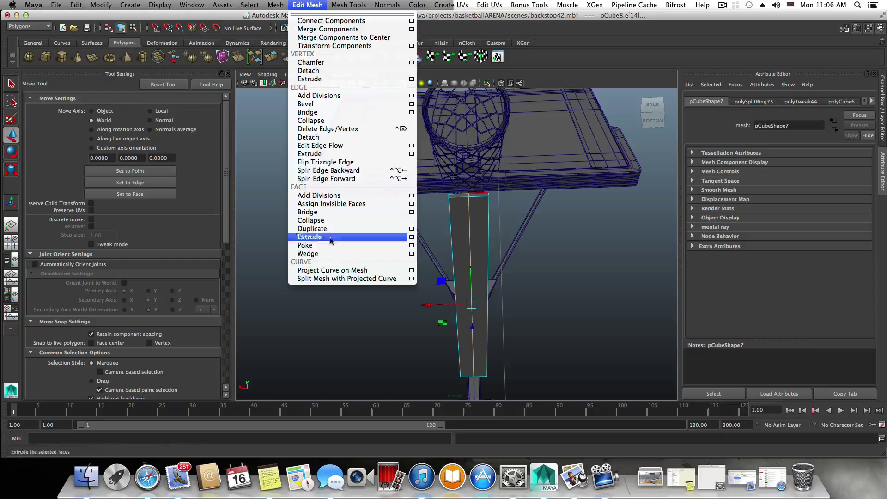
mouse_move(349, 5)
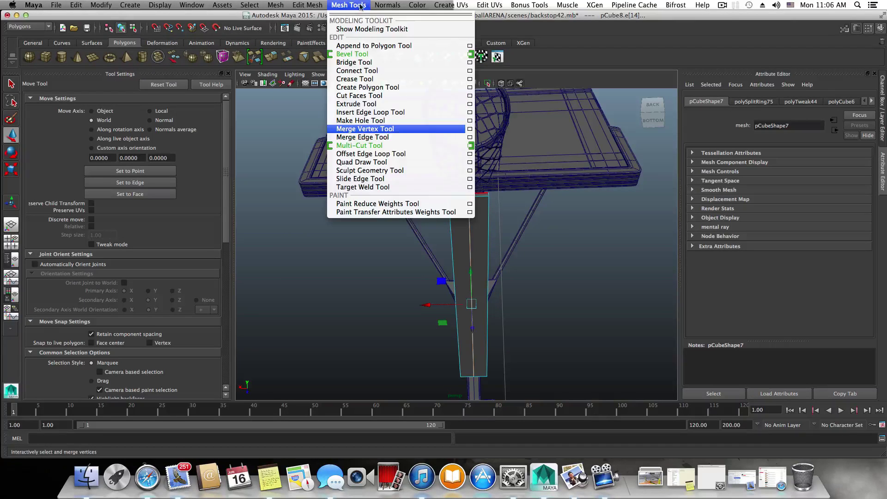
left_click(372, 153)
left_click_drag(471, 237, 484, 335)
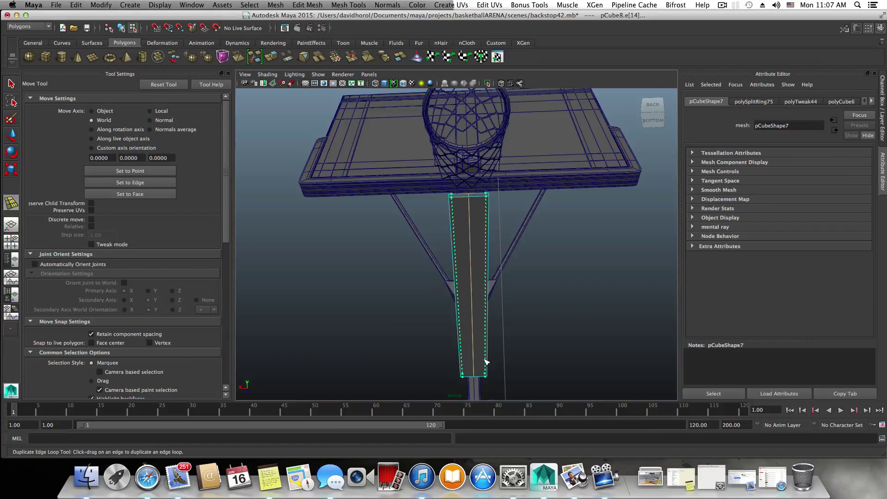
left_click_drag(487, 362, 489, 359)
Step: Extrude the two narrow top faces along the strip's long edges upward about 17.9 cm to form side walls around the arm
left_click_drag(512, 317, 418, 347, "alt")
right_click_drag(418, 347, 525, 354, "alt")
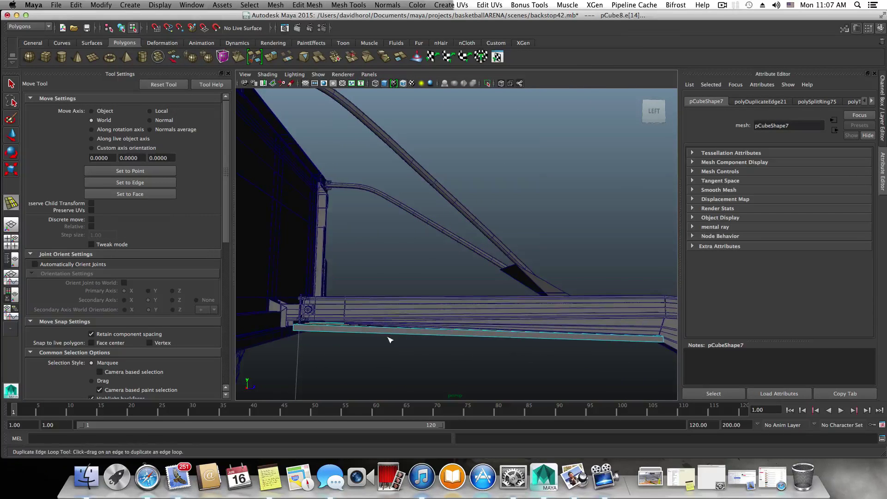
left_click_drag(390, 341, 390, 376, "alt")
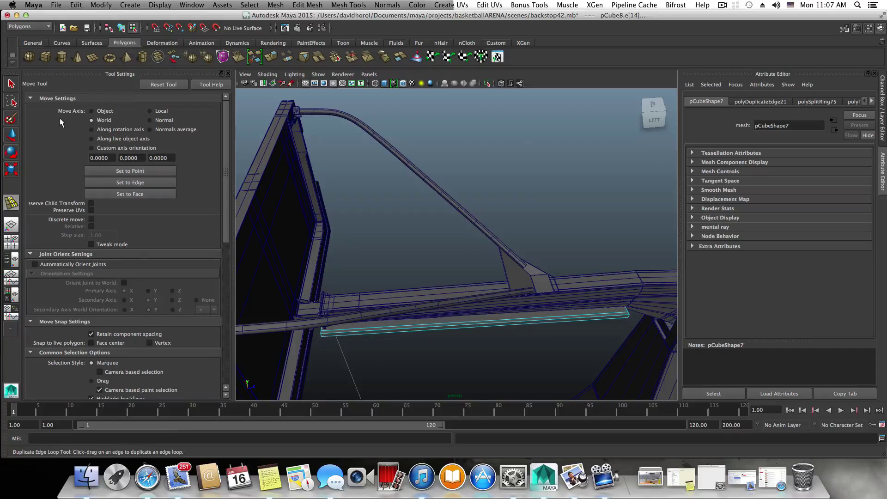
left_click(10, 89)
right_click(375, 329)
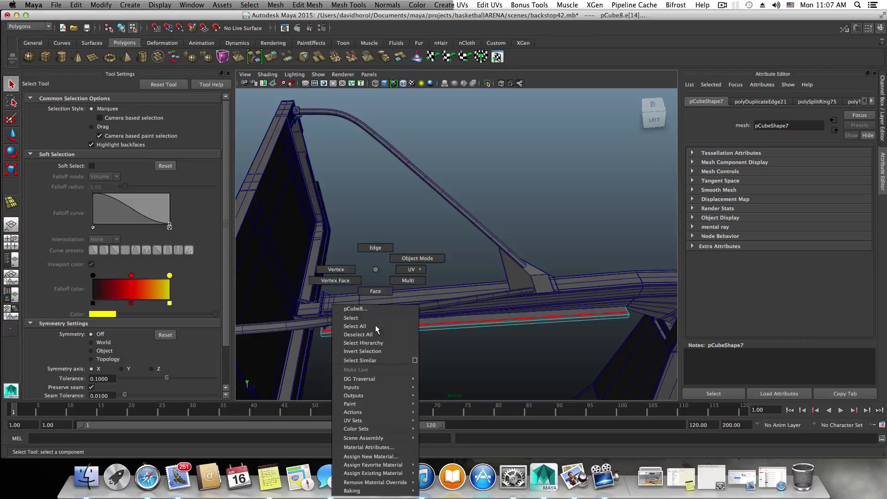
right_click_drag(368, 281, 379, 298)
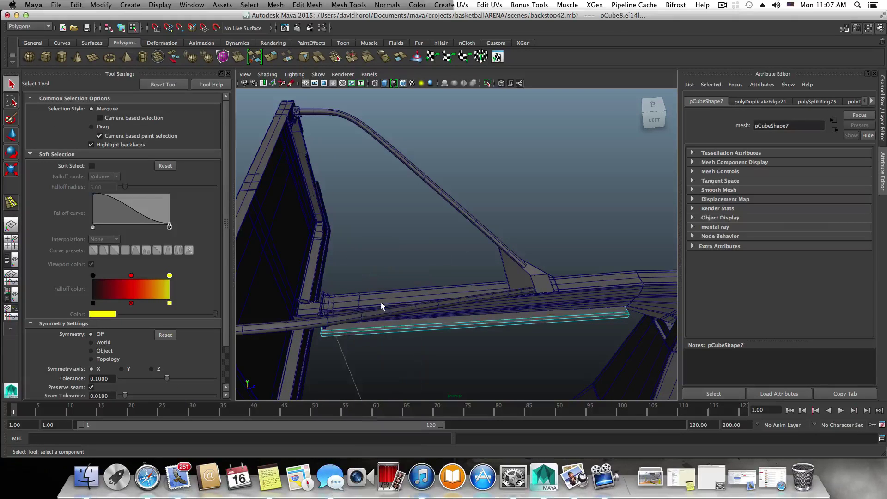
left_click(399, 326)
left_click_drag(400, 327, 314, 307, "alt")
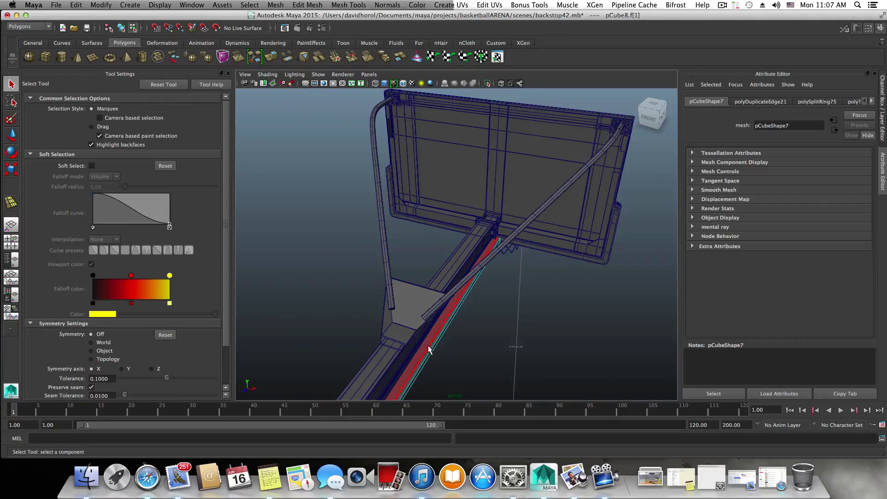
left_click(430, 351, "shift")
left_click_drag(420, 343, 375, 339, "alt")
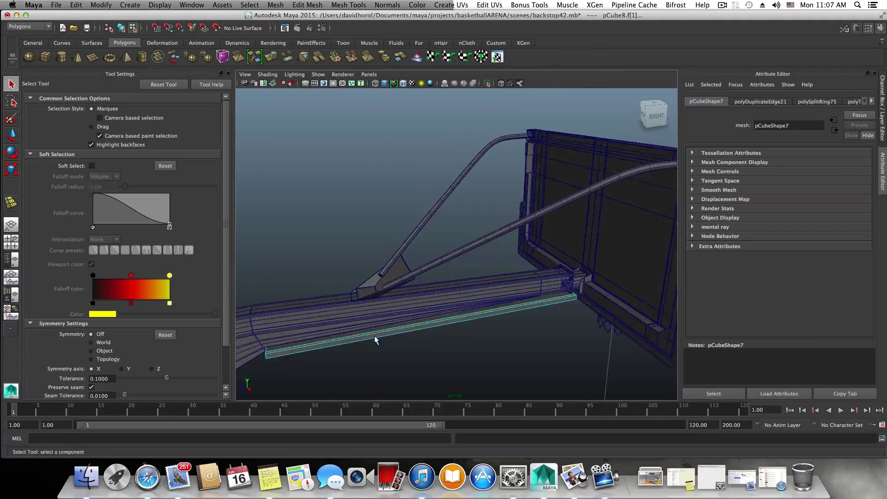
left_click(271, 56)
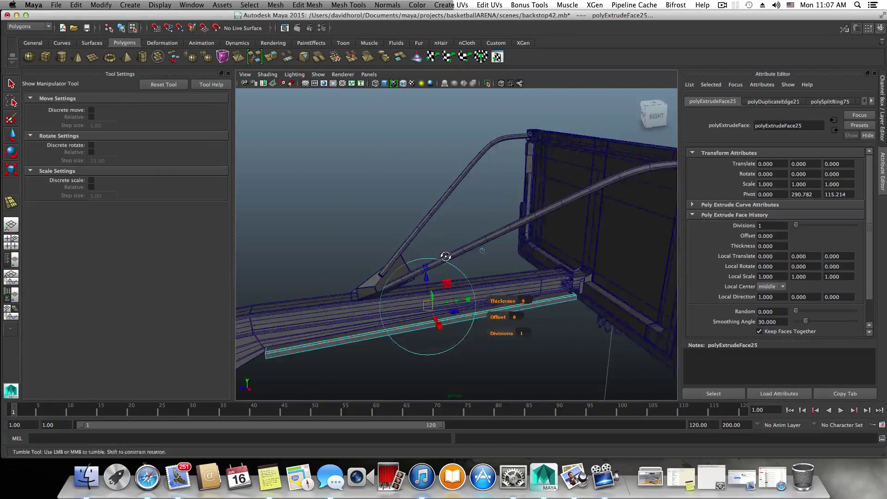
mouse_move(439, 259)
left_mouse_down("alt")
mouse_move(435, 284)
mouse_move(426, 263)
left_mouse_up("alt")
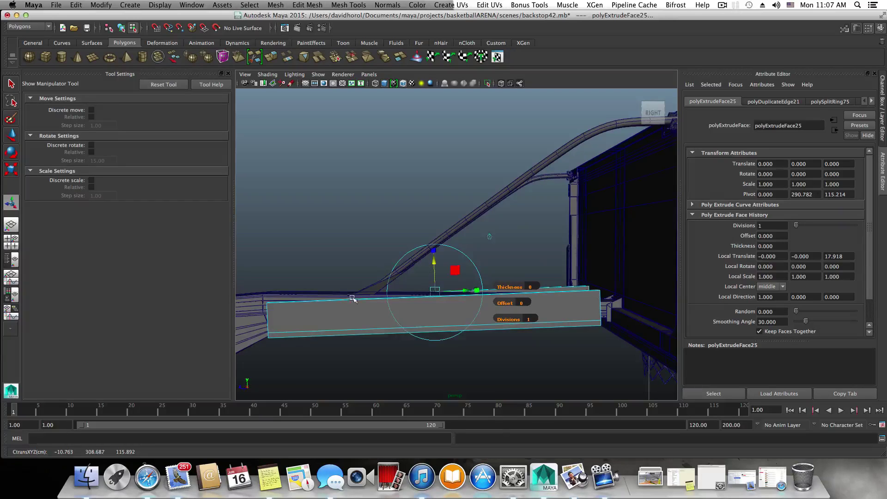
Step: Lower all the panel's rear end vertices to about Y 292 cm
left_click_drag(352, 298, 390, 293, "alt")
right_click_drag(364, 270, 363, 291)
left_click_drag(310, 262, 362, 371)
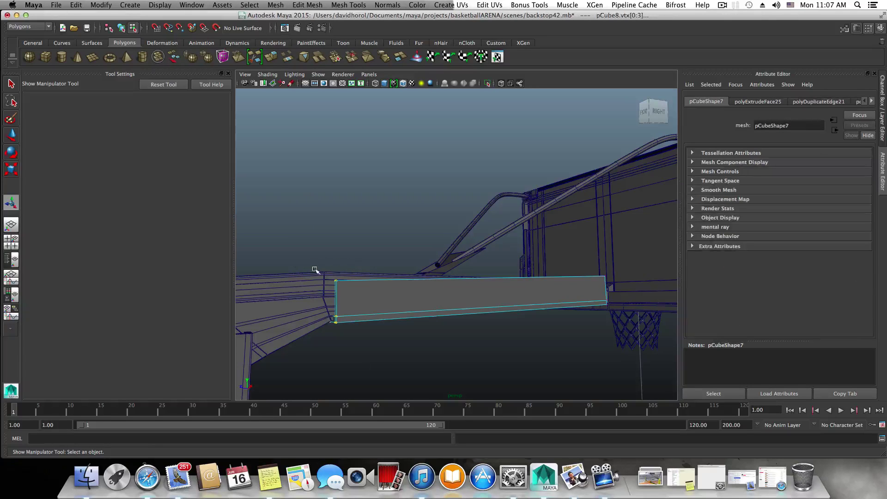
key("w")
left_click_drag(331, 257, 333, 263)
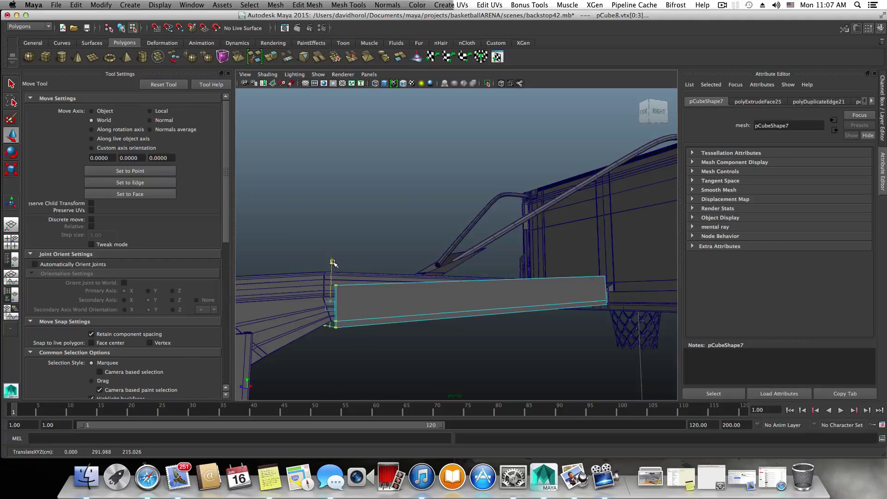
Step: Compare with the catalog cover in Preview and move the panel's rear vertices toward the backboard to about Z 166 cm, Y 295 cm
left_click_drag(393, 297, 367, 346, "alt")
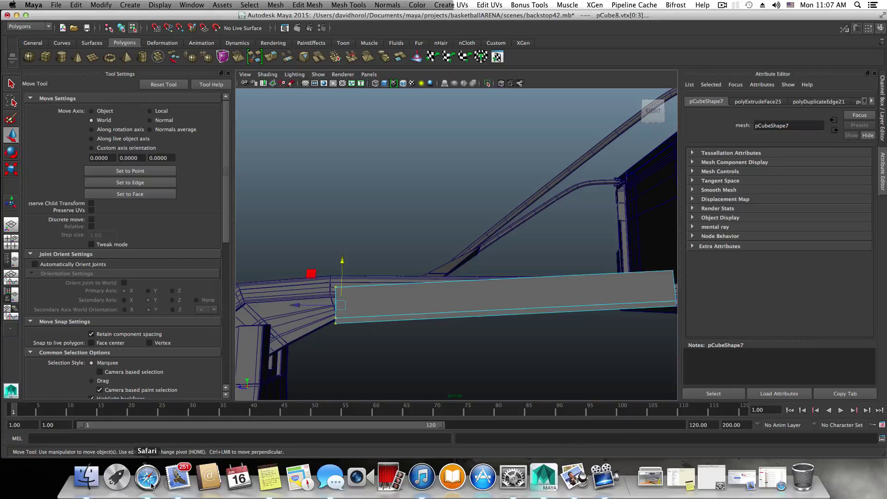
left_click(575, 476)
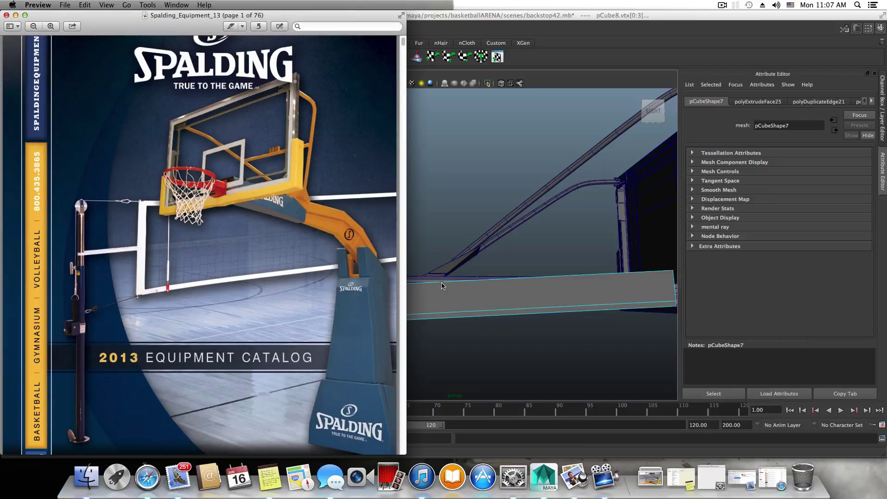
left_click(16, 15)
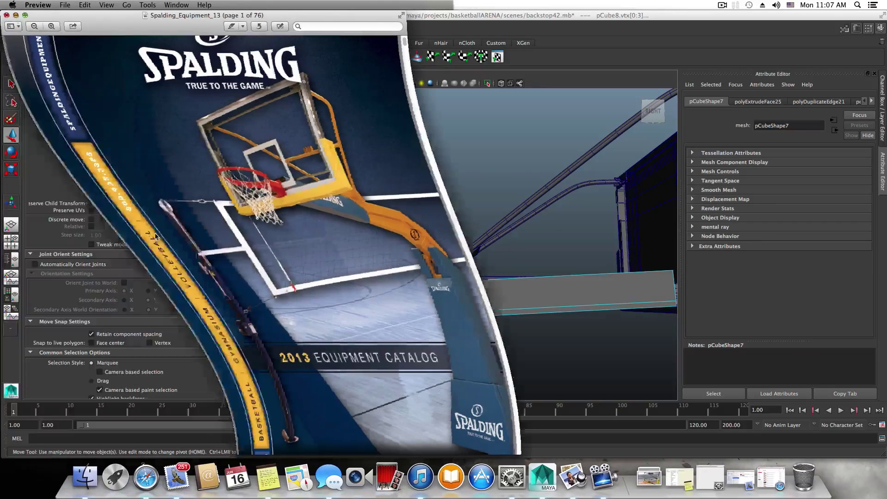
middle_click_drag(296, 308, 381, 300)
mouse_move(421, 263)
left_mouse_down()
mouse_move(421, 252)
mouse_move(432, 274)
mouse_move(465, 273)
mouse_move(418, 259)
left_mouse_up()
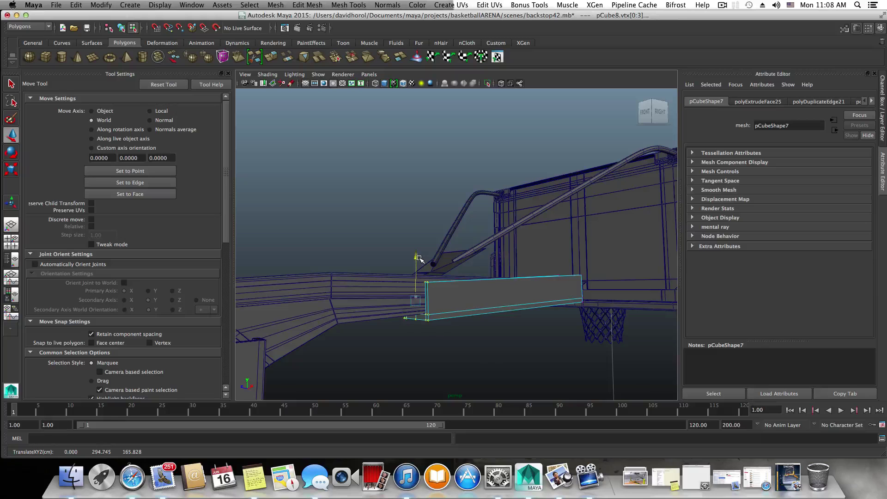
left_click(559, 476)
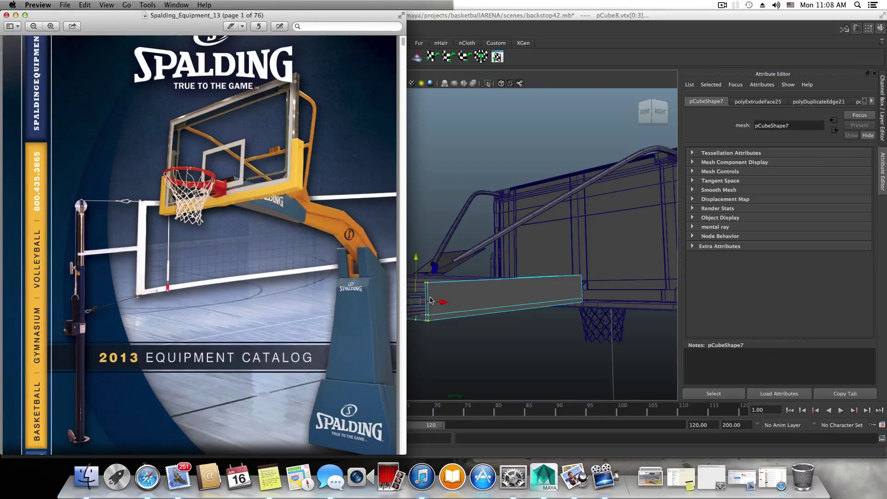
Step: Insert a vertical edge loop across the arm panel, near its rear end
left_click_drag(429, 309, 470, 301, "alt")
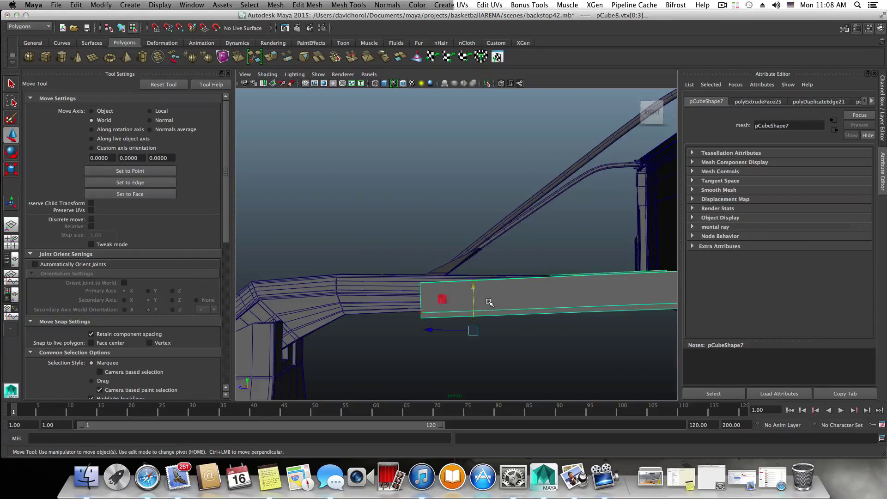
key("F8")
right_click_drag(518, 307, 483, 290, "shift")
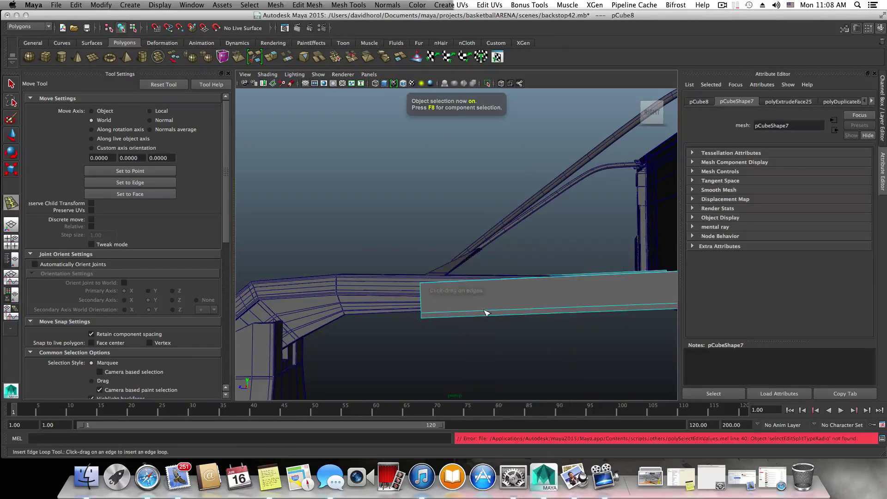
left_click_drag(480, 315, 391, 297)
left_click(479, 316)
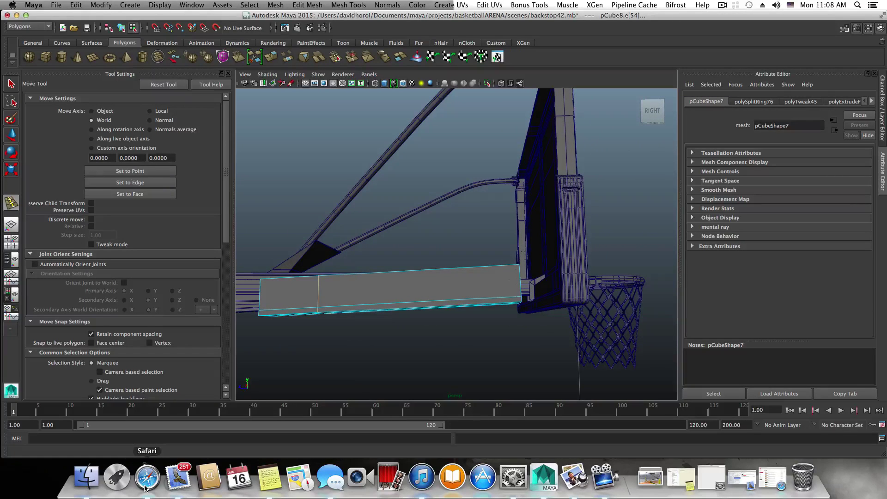
Step: Switch to Preview, look through the Spalding catalog's portable backstop pages for arm references, and minimize the catalog window
left_click(574, 477)
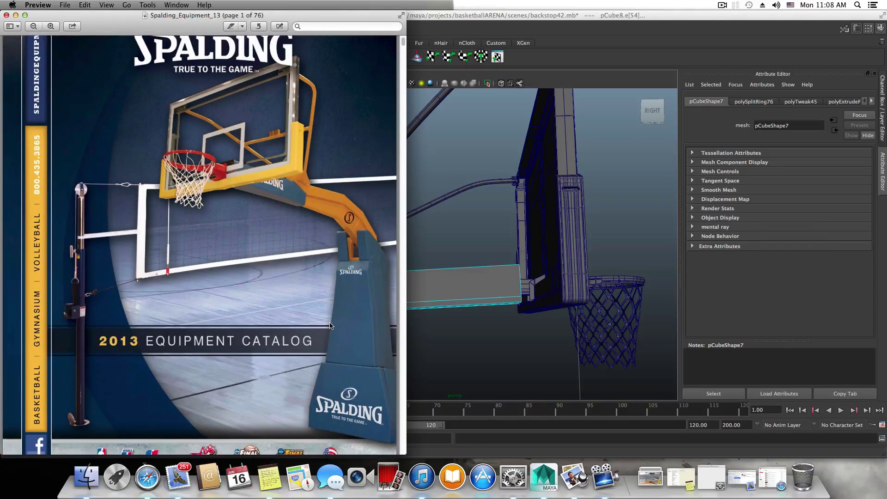
scroll(330, 327, "down", 10)
scroll(329, 326, "down", 15)
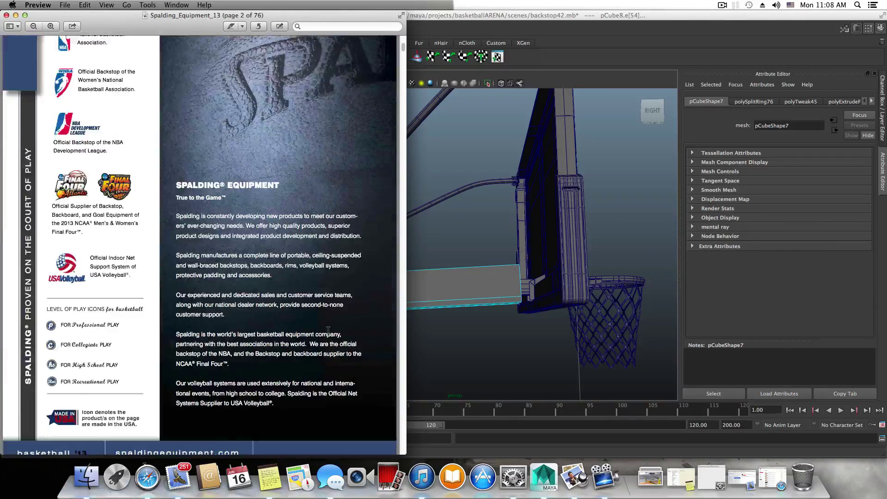
scroll(328, 332, "down", 12)
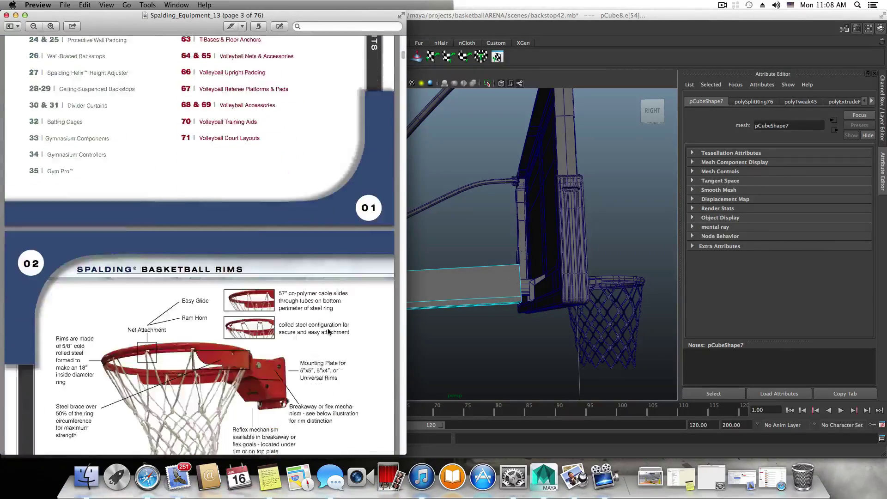
left_click_drag(405, 60, 411, 142)
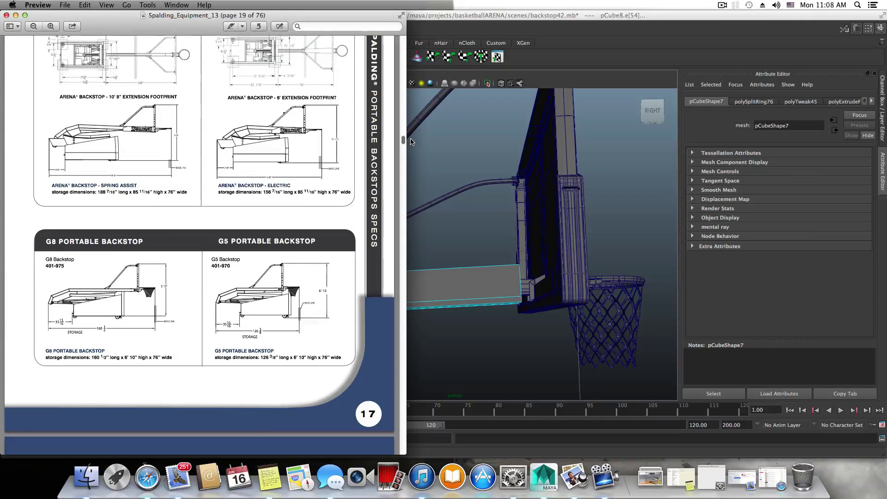
left_click_drag(412, 142, 413, 158)
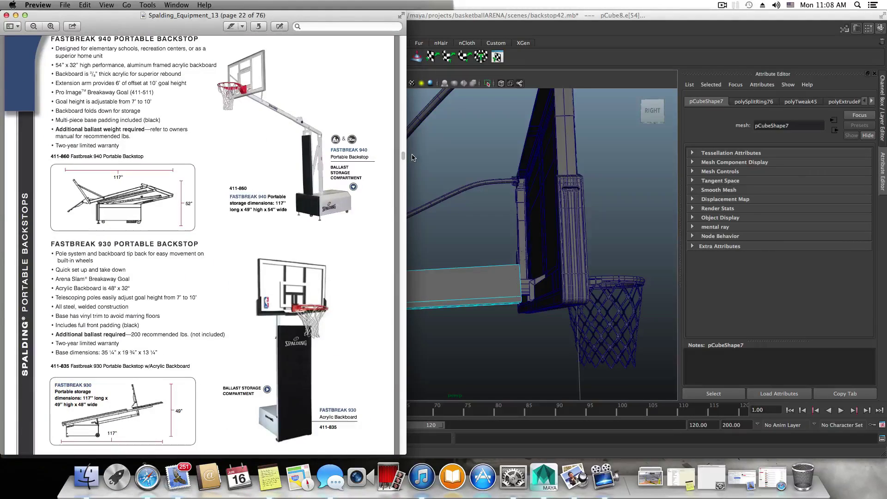
left_click(15, 16)
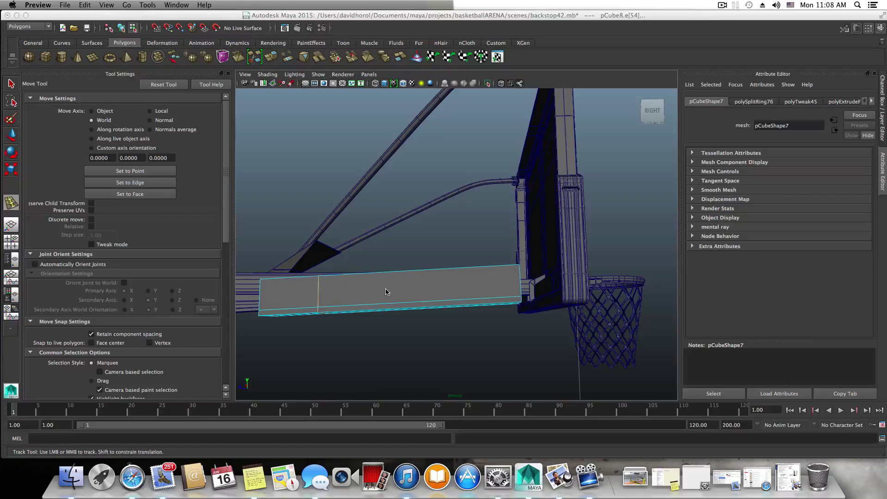
Step: Raise the top vertices of the panel's new vertical edge loop to about Y 309 cm
left_click(448, 366)
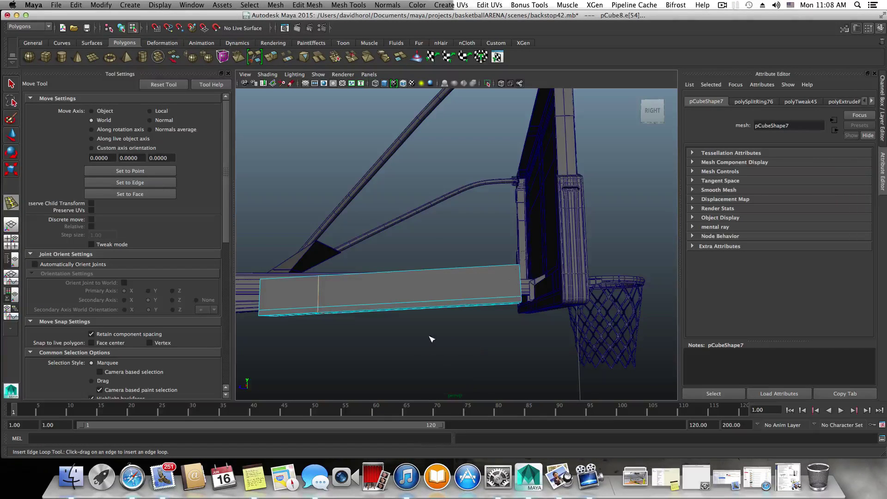
left_click(430, 337)
key("F8")
key("q")
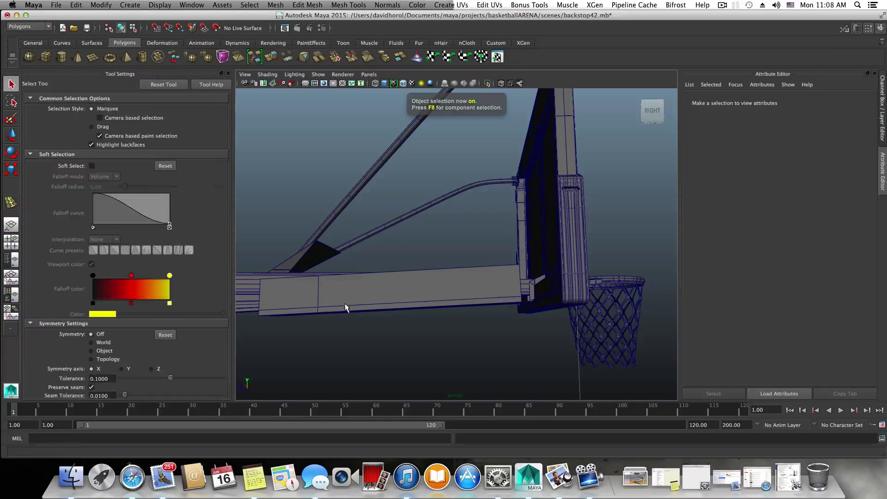
left_click(406, 286)
right_click_drag(404, 270, 371, 273)
middle_click_drag(374, 291, 444, 283, "alt")
left_click_drag(410, 306, 377, 266)
key("w")
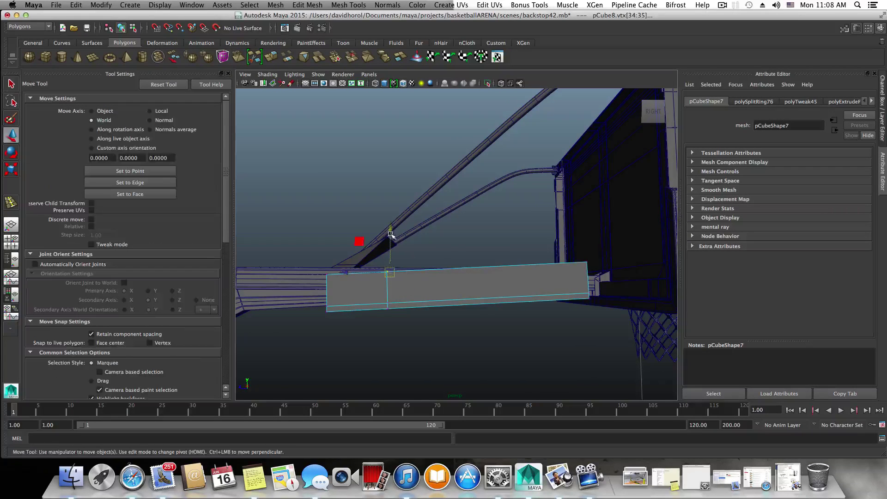
left_click_drag(390, 232, 390, 226)
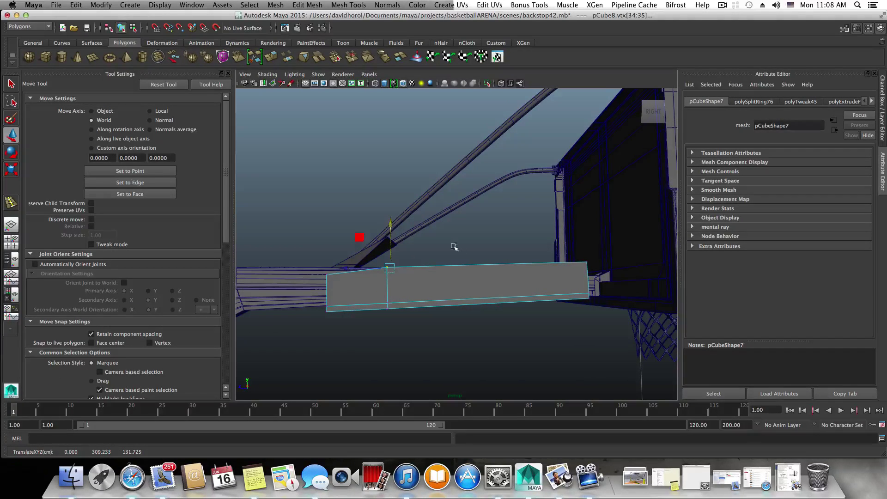
Step: Select the top vertices at the arm panel's backboard end and move them to about Y 311 cm
middle_click_drag(482, 269, 372, 270, "alt")
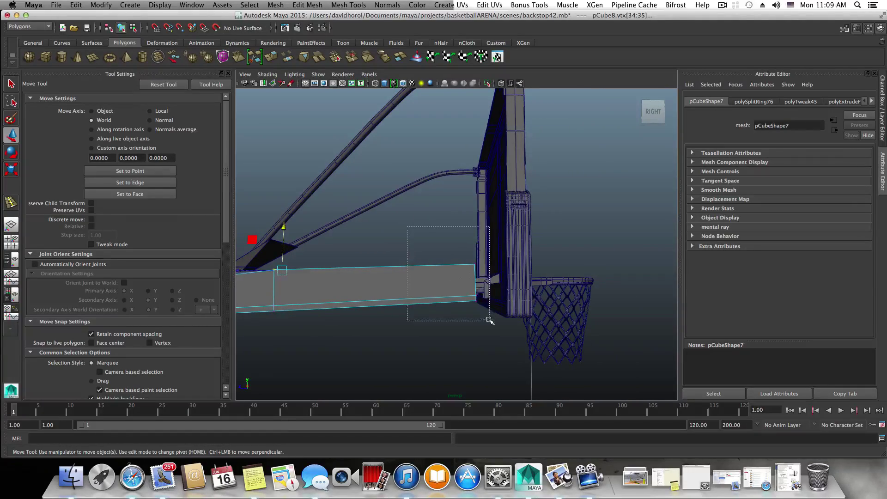
left_click_drag(489, 320, 489, 320)
left_click_drag(489, 319, 427, 286, "alt")
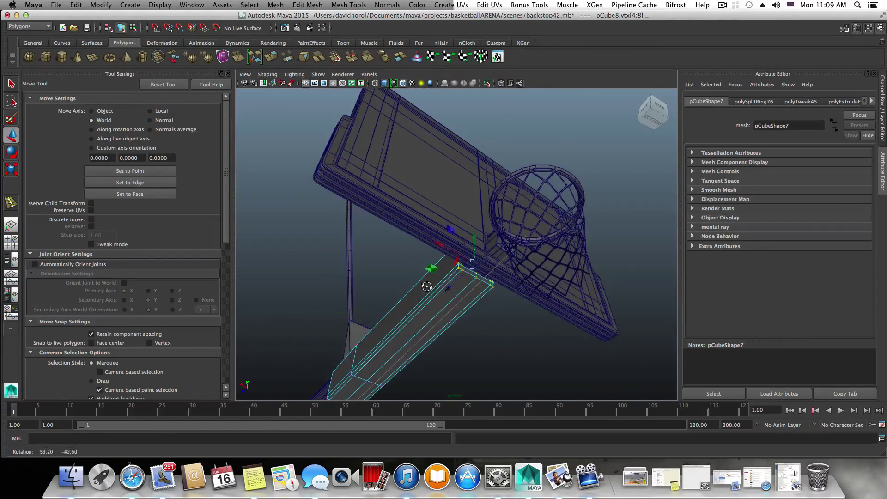
right_click_drag(426, 287, 598, 343, "alt")
middle_click_drag(598, 342, 560, 272, "alt")
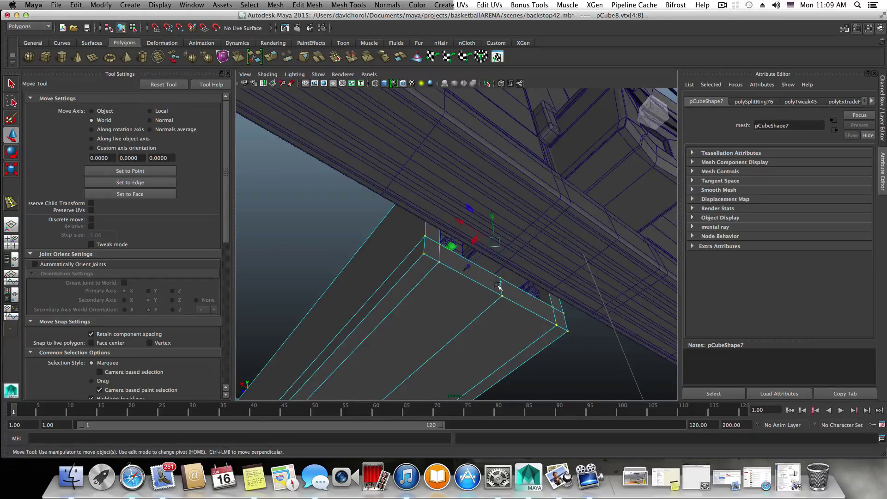
left_click_drag(498, 285, 531, 278, "alt")
right_click_drag(531, 278, 482, 254, "alt")
left_click_drag(523, 278, 522, 278)
left_click_drag(511, 220, 514, 227)
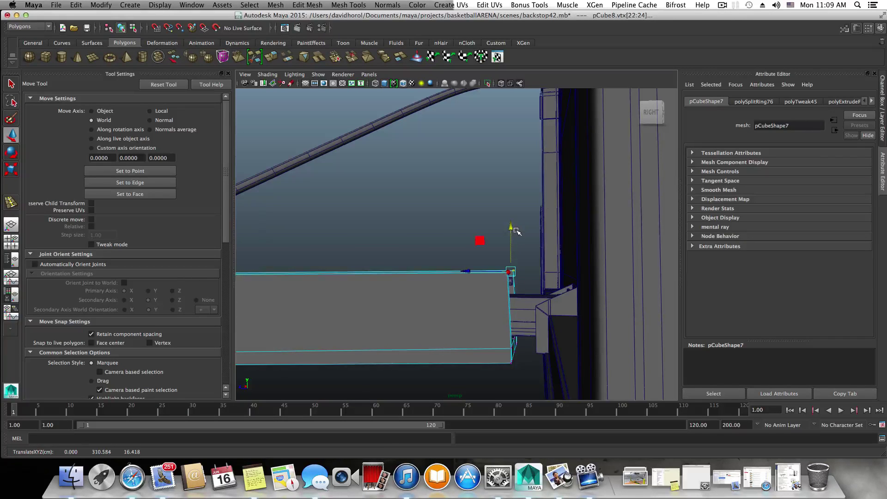
Step: Lower the top vertices of the panel's rear end, and move the whole rear end farther from the backboard along the arm
middle_click_drag(434, 254, 545, 258, "alt")
right_click_drag(466, 254, 409, 252, "alt")
middle_click_drag(409, 254, 507, 262, "alt")
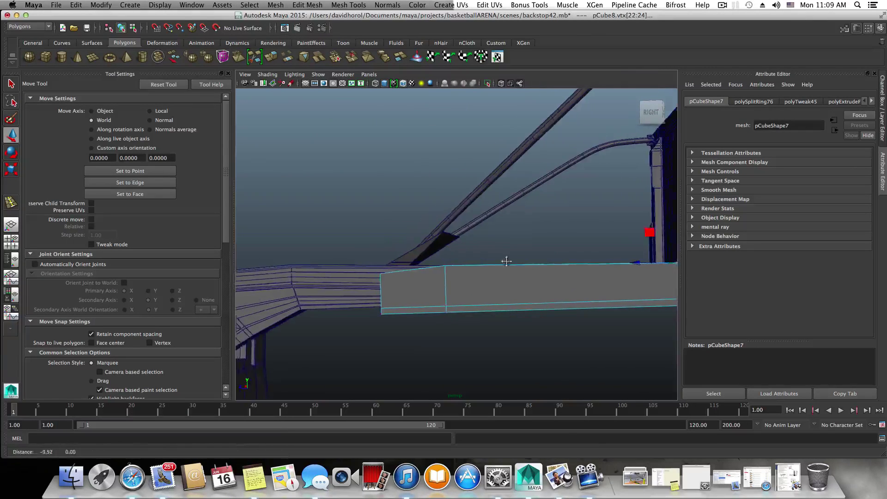
left_click_drag(506, 261, 436, 254, "alt")
left_click_drag(419, 217, 468, 279)
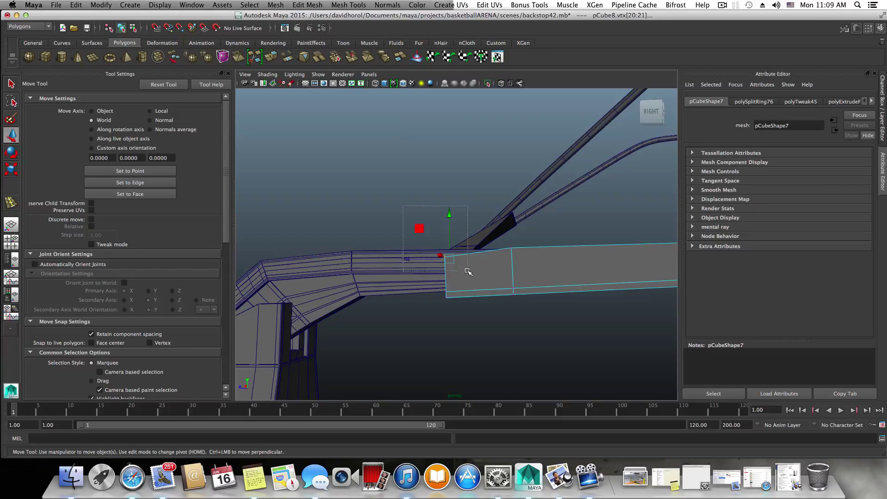
left_click_drag(445, 208, 458, 311)
left_click_drag(408, 284, 393, 282)
left_click_drag(392, 282, 414, 289, "alt")
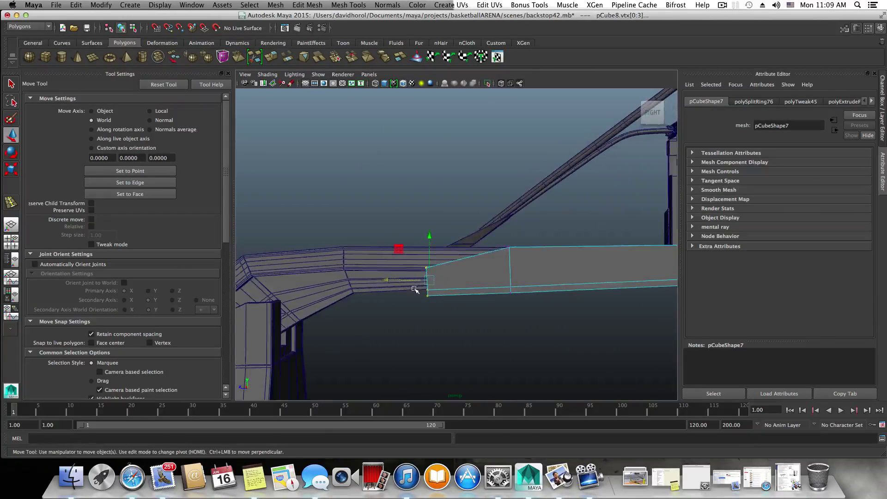
Step: Scale the panel's rear end vertices to about 0.78 across the arm's width, bringing both sides closer to the arm
key("F8")
mouse_move(501, 307)
left_mouse_down("alt")
mouse_move(535, 311)
mouse_move(503, 301)
left_mouse_up("alt")
right_click_drag(502, 300, 580, 327, "alt")
left_click_drag(581, 327, 540, 316, "alt")
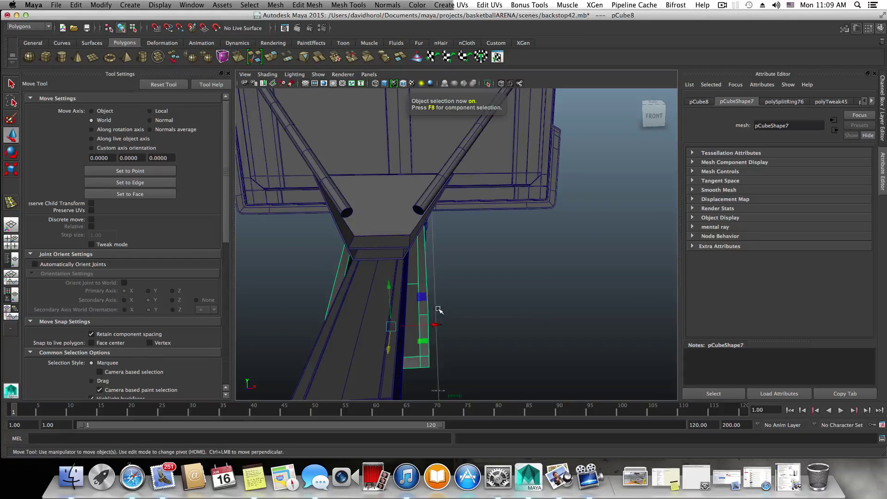
middle_click_drag(439, 310, 478, 311, "alt")
left_click_drag(477, 310, 461, 300, "alt")
right_click_drag(464, 269, 465, 312)
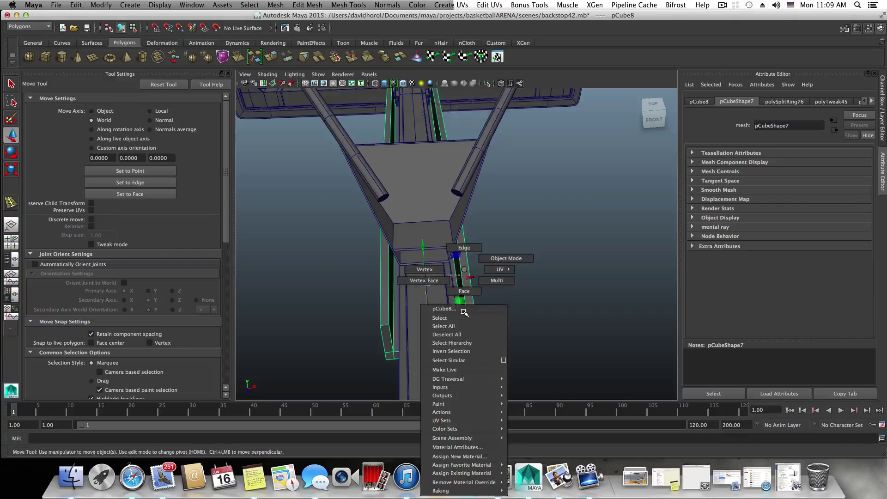
right_click_drag(424, 272, 424, 272)
left_click_drag(436, 311, 389, 306, "alt")
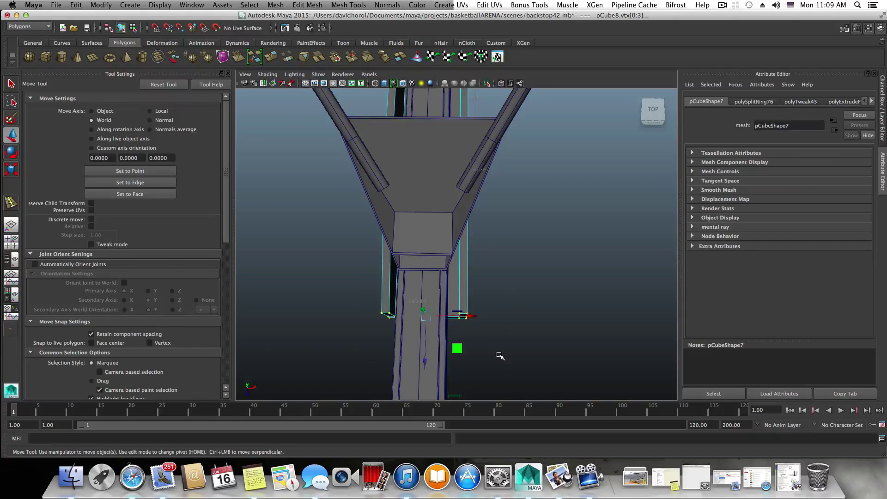
key("r")
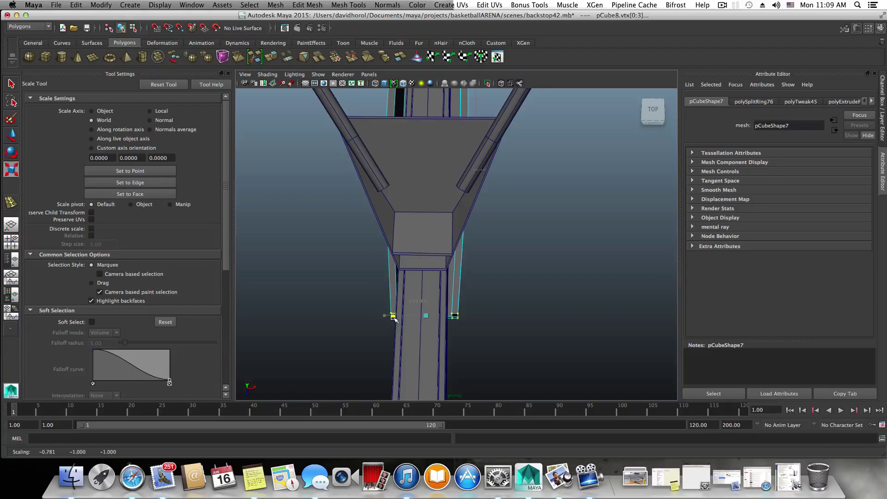
left_click_drag(413, 329, 406, 305, "alt")
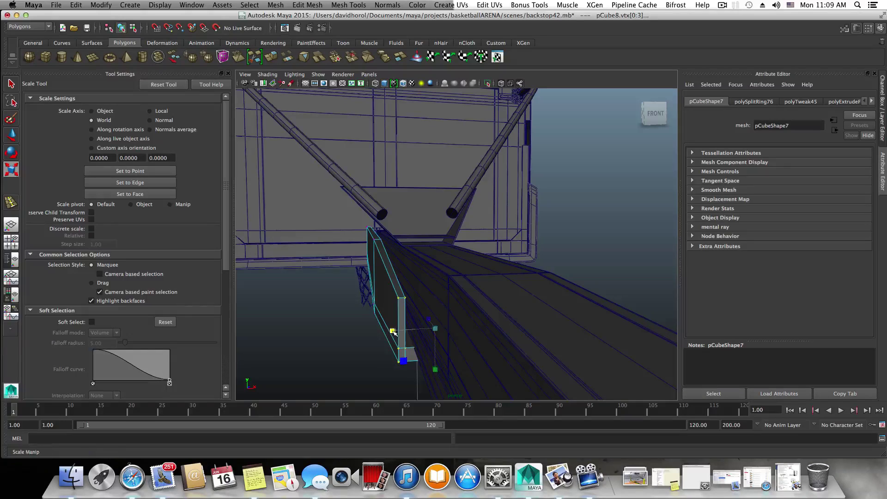
left_click_drag(400, 345, 334, 330, "alt")
mouse_move(495, 313)
left_mouse_down("alt")
mouse_move(535, 351)
mouse_move(485, 301)
mouse_move(501, 341)
mouse_move(489, 323)
left_mouse_up("alt")
Step: Turn on X-ray shading and examine how the panel's sides fit around the arm toward the backboard
left_click(268, 74)
left_click(277, 169)
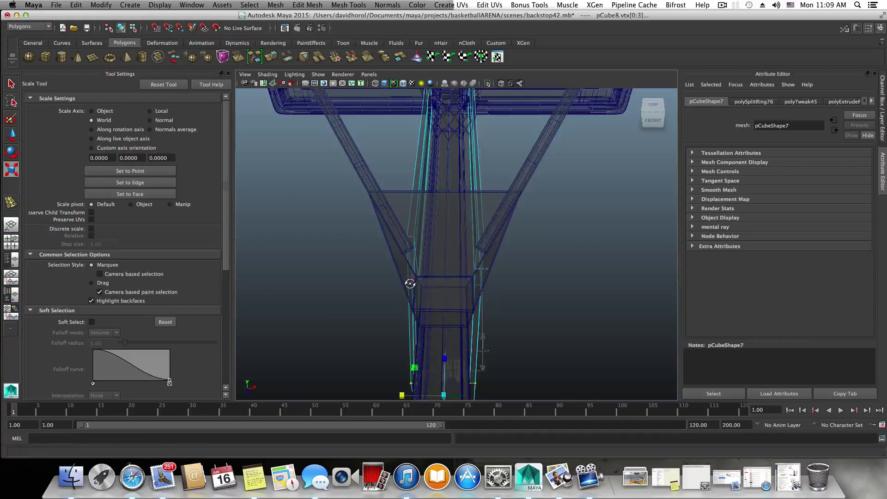
mouse_move(406, 283)
left_mouse_down("alt")
mouse_move(411, 304)
mouse_move(416, 242)
mouse_move(411, 261)
mouse_move(402, 152)
mouse_move(498, 199)
mouse_move(477, 175)
mouse_move(481, 182)
mouse_move(479, 148)
mouse_move(418, 209)
left_mouse_up("alt")
right_click_drag(418, 209, 426, 218, "alt")
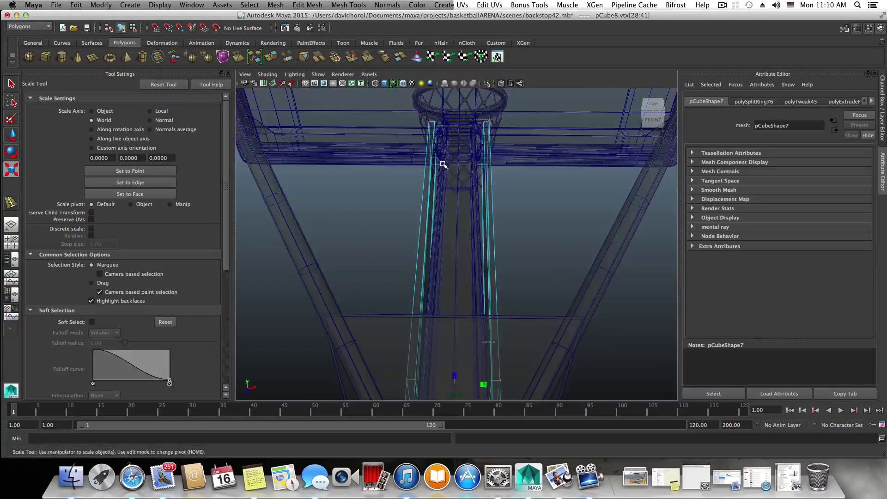
middle_click_drag(425, 217, 426, 256, "alt")
left_click_drag(426, 257, 180, 239, "alt")
right_click_drag(180, 240, 300, 257, "alt")
left_click_drag(326, 268, 390, 218, "alt")
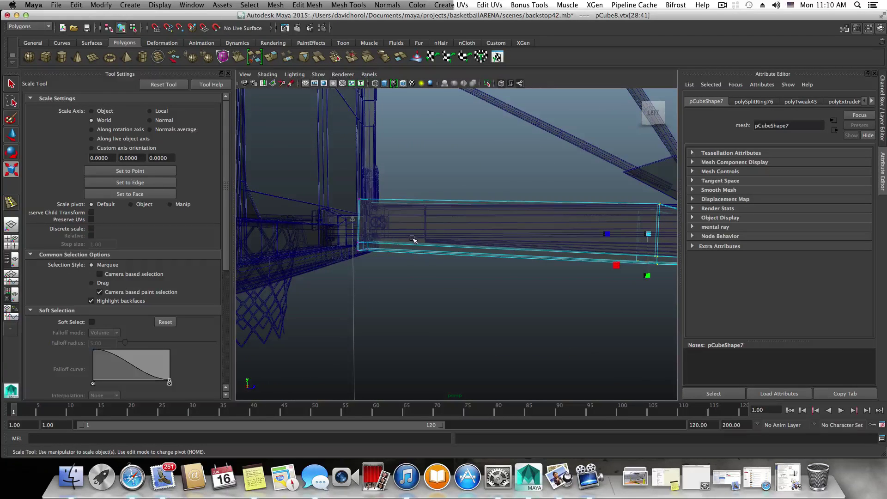
Step: Insert a vertical edge loop across the arm panel, a short distance from its backboard end
key("F8")
left_click_drag(424, 249, 432, 245, "alt")
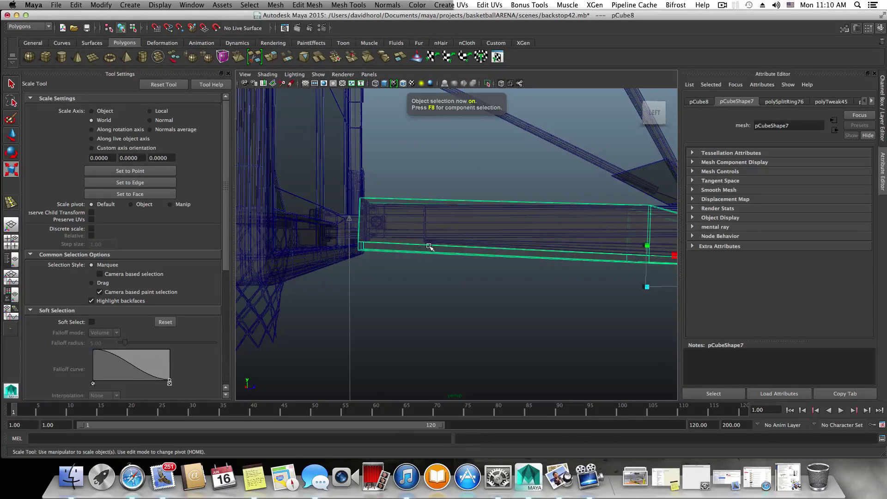
right_click_drag(431, 244, 399, 256, "shift")
left_click(411, 253)
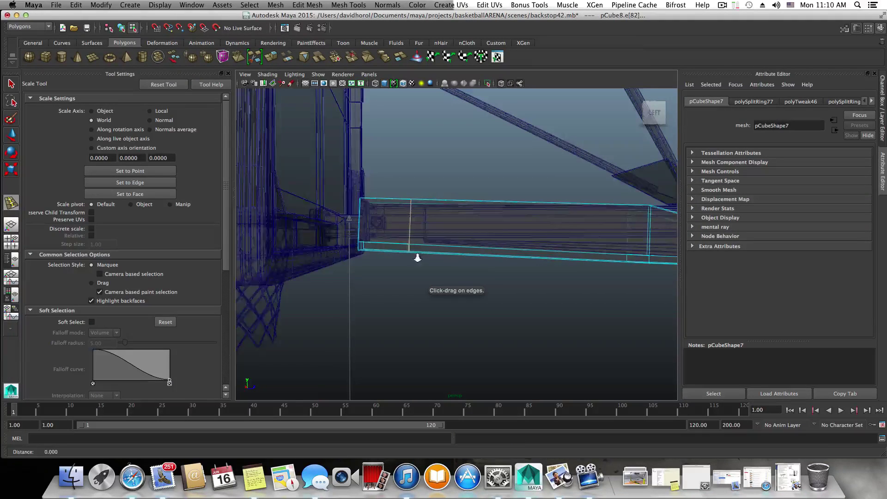
left_click_drag(418, 258, 466, 258, "alt")
left_click_drag(415, 274, 391, 279, "alt")
middle_click_drag(467, 179, 445, 295, "alt")
left_click_drag(445, 294, 436, 305, "alt")
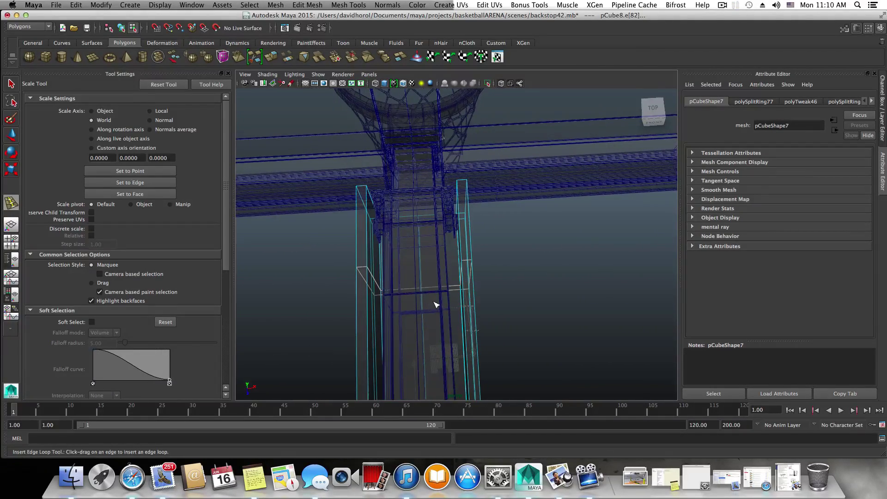
left_click(11, 84)
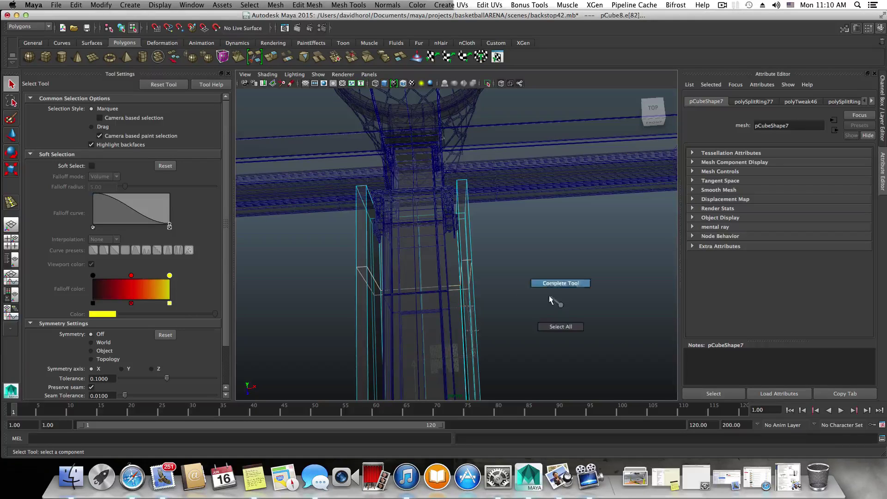
Step: Select the new edge loop's vertices and scale them inward across the arm's width, bending both sides toward the arm
key("F8")
right_click_drag(569, 307, 504, 272)
left_click_drag(315, 259, 348, 280)
left_click_drag(522, 344, 511, 313)
key("r")
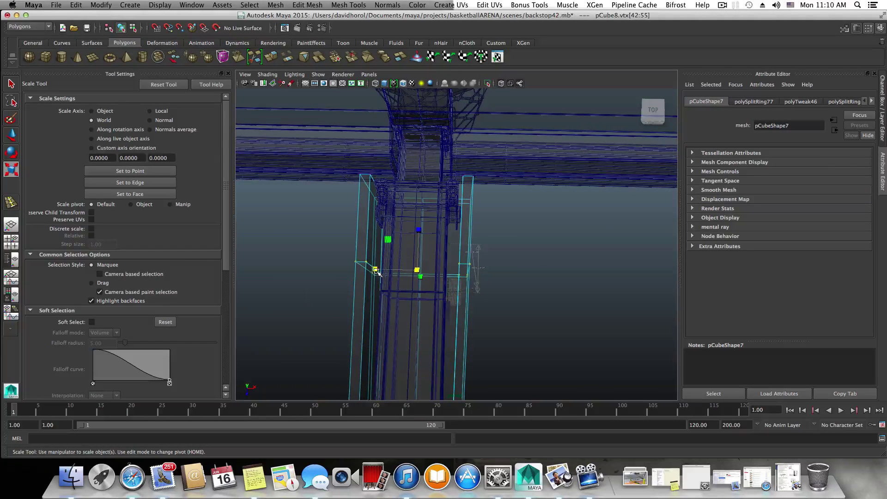
left_click_drag(378, 273, 383, 274)
Step: Turn off X-ray shading and examine the panel's clearance around the arm's bolted brackets near the backboard
left_click_drag(451, 310, 353, 251, "alt")
right_click_drag(352, 251, 372, 289, "alt")
scroll(371, 288, "down", 5)
middle_click_drag(371, 288, 442, 281, "alt")
left_click_drag(393, 284, 484, 318, "alt")
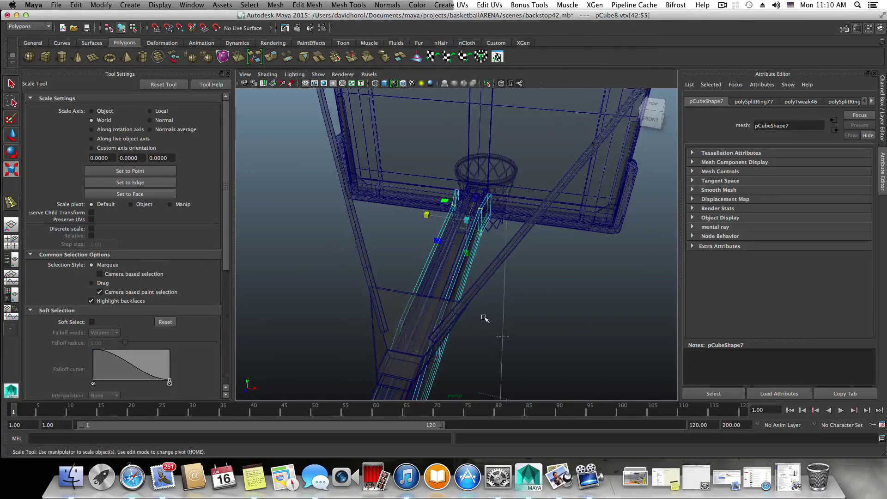
key("F8")
right_click_drag(484, 318, 485, 318, "alt")
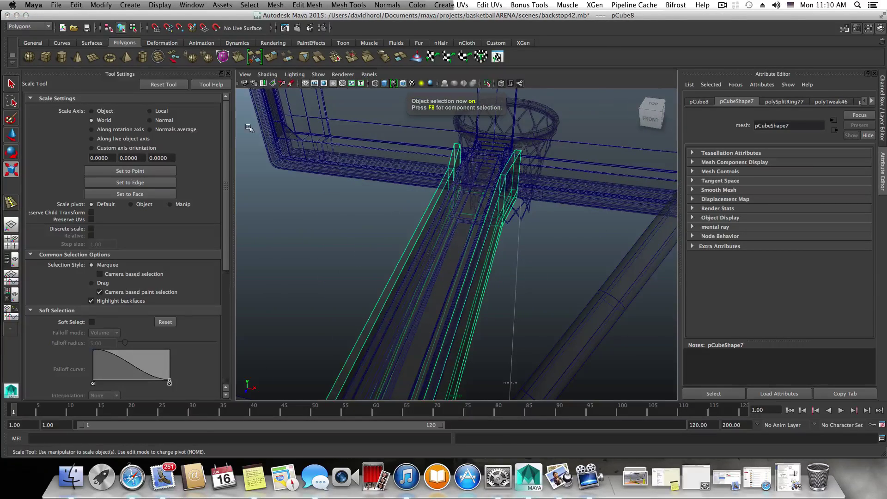
left_click(266, 74)
left_click(287, 168)
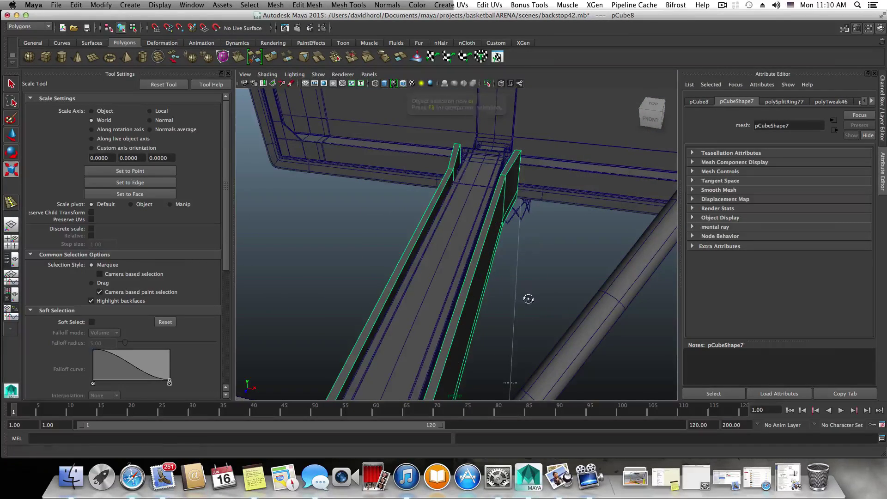
left_click_drag(529, 299, 531, 294, "alt")
right_click_drag(532, 294, 577, 316, "alt")
left_click_drag(528, 195, 534, 295, "alt")
middle_click_drag(533, 294, 403, 240, "alt")
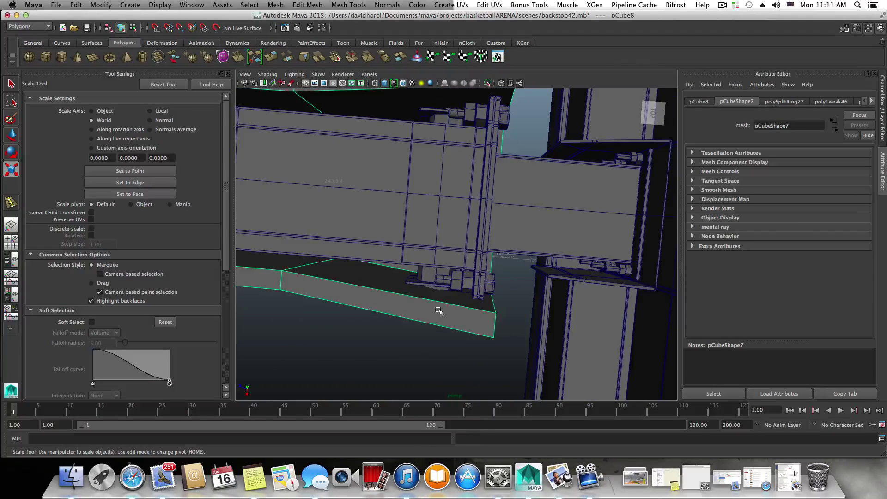
Step: Move the vertices of the panel's backboard end along the arm to about Z 15 cm
right_click_drag(439, 309, 398, 269)
scroll(439, 302, "down", 5)
left_click_drag(441, 302, 432, 286, "alt")
left_click_drag(504, 313, 504, 313)
key("w")
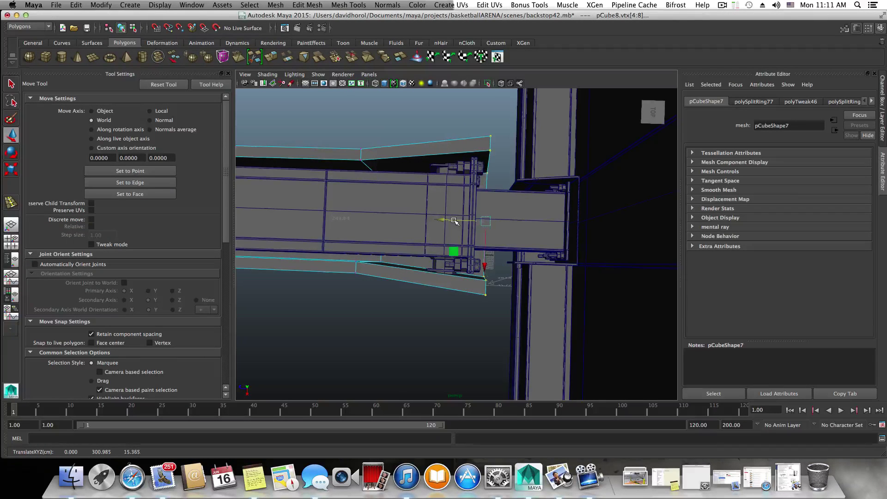
middle_click_drag(448, 248, 470, 243, "alt")
middle_click_drag(468, 279, 469, 275, "alt")
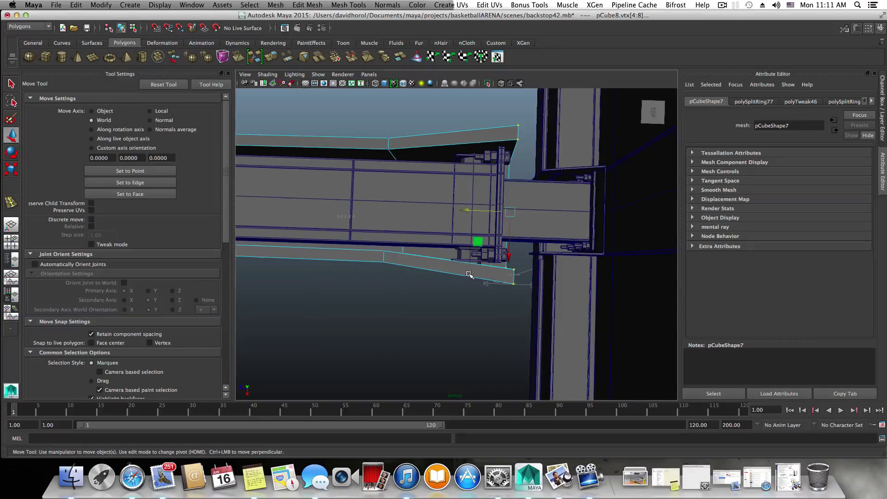
left_click_drag(464, 199, 488, 255, "alt")
Step: Insert another edge loop between the panel's bend and its backboard end, just behind the brackets
key("F8")
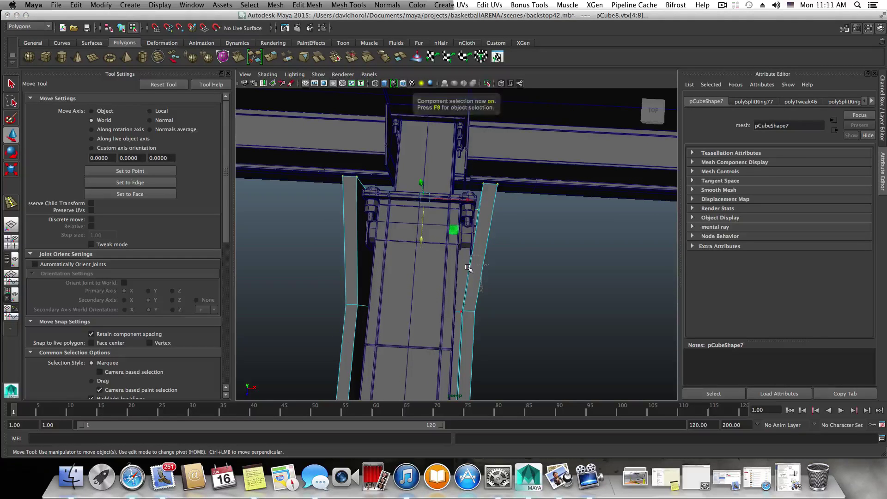
mouse_move(479, 266)
right_mouse_down("shift")
mouse_move(472, 259)
mouse_move(477, 264)
right_mouse_up("shift")
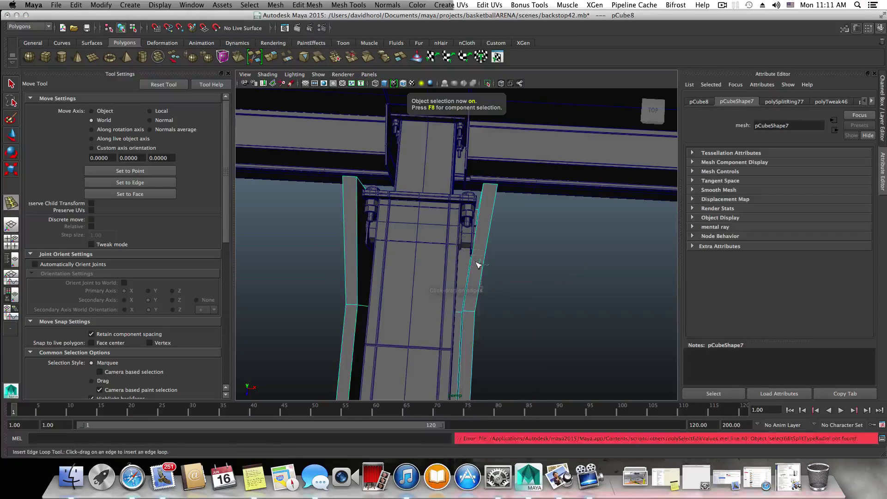
left_click_drag(488, 260, 487, 260)
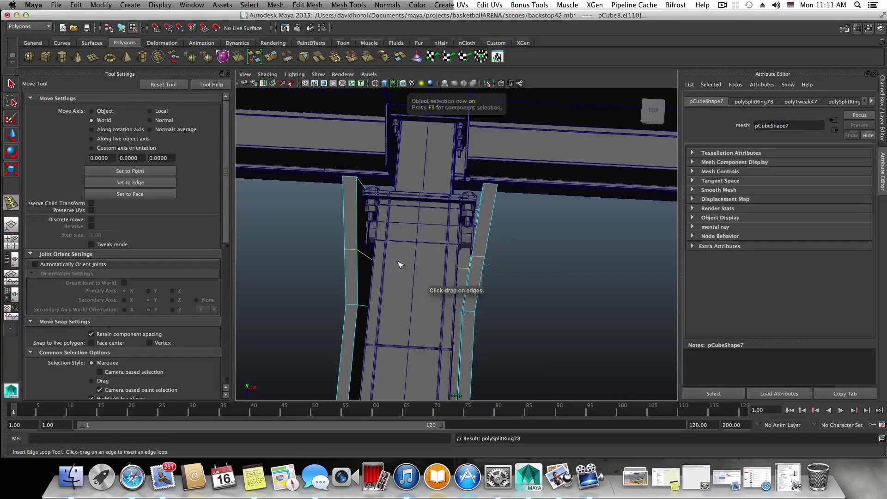
left_click(11, 84)
Step: Scale the vertices of the loop behind the brackets outward to about 1.15 across the arm's width
right_click_drag(476, 259, 434, 260)
left_click_drag(400, 275, 396, 276, "alt")
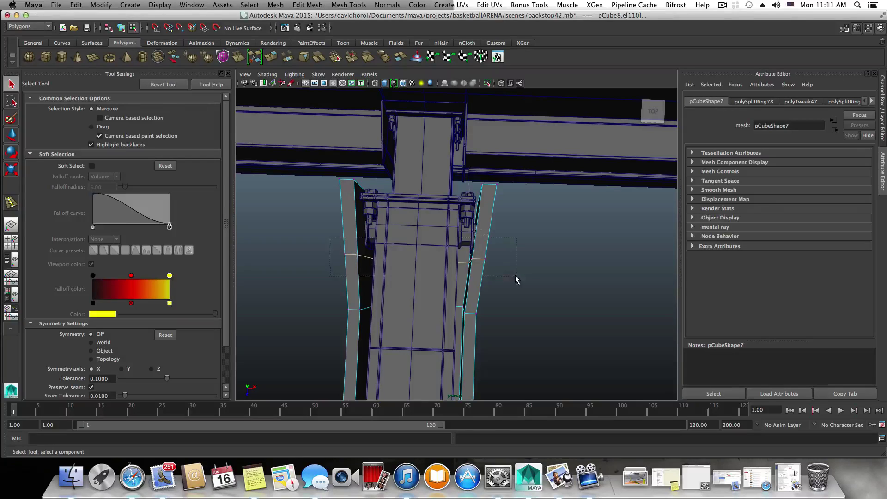
left_click_drag(516, 279, 516, 279)
key("r")
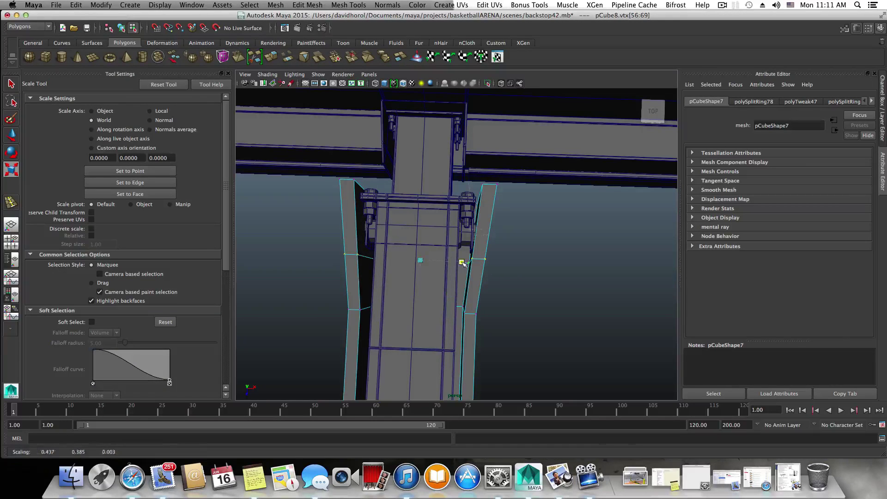
left_click_drag(462, 263, 469, 264)
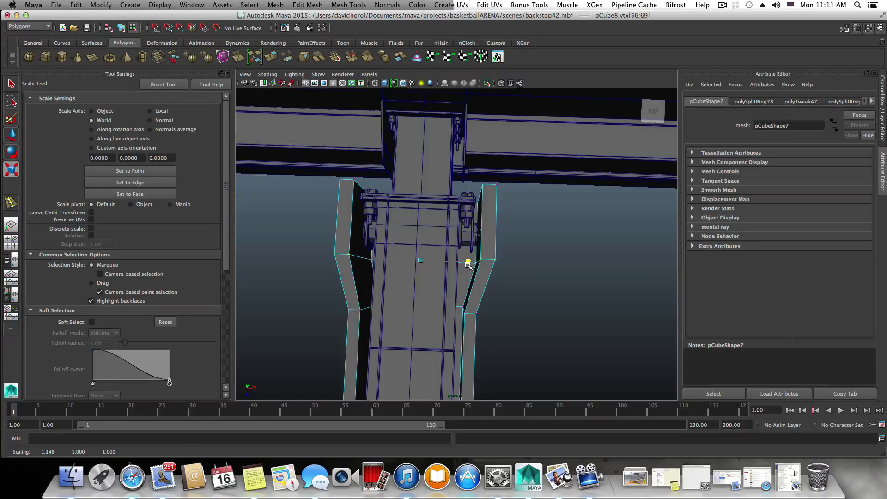
Step: Scale the vertices of the panel's bend, where the outward flare starts, inward to about 0.93 across the arm's width
left_click_drag(473, 311, 571, 335, "alt")
middle_click_drag(572, 334, 524, 314, "alt")
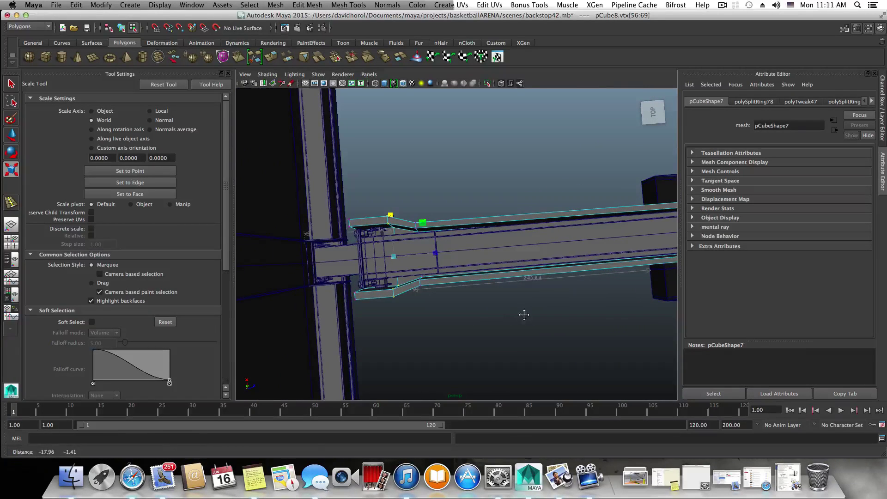
left_click_drag(515, 317, 511, 314, "alt")
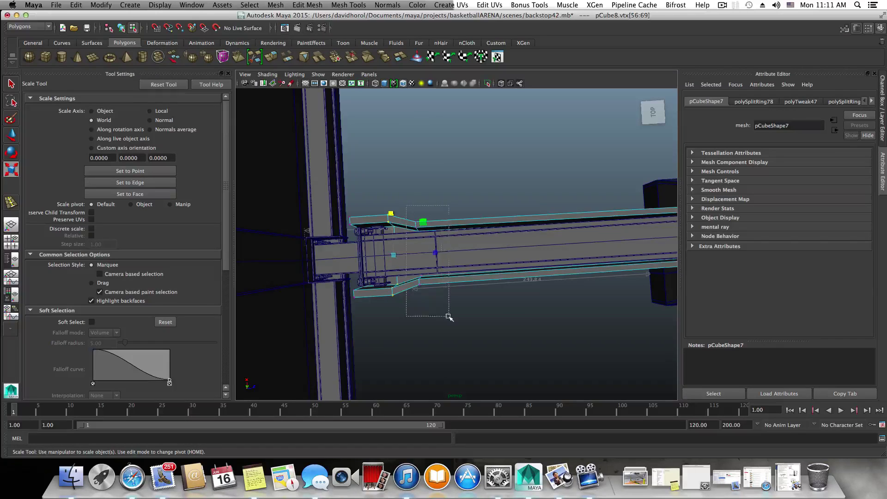
left_click_drag(447, 317, 414, 291, "alt")
scroll(440, 311, "up", 2)
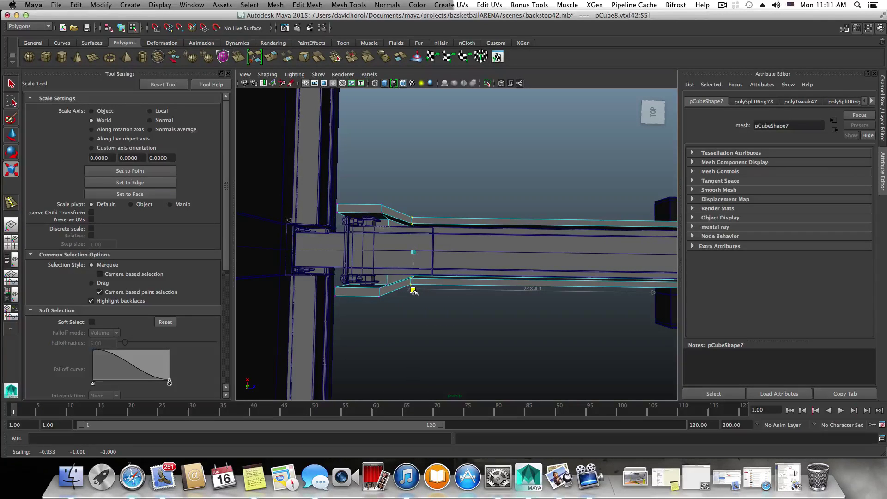
Step: Turn on X-ray shading and scale the panel's vertex loop beneath the brace gusset inward to about 0.96 across the arm's width
left_click_drag(548, 317, 451, 323, "alt")
middle_click_drag(452, 323, 406, 329, "alt")
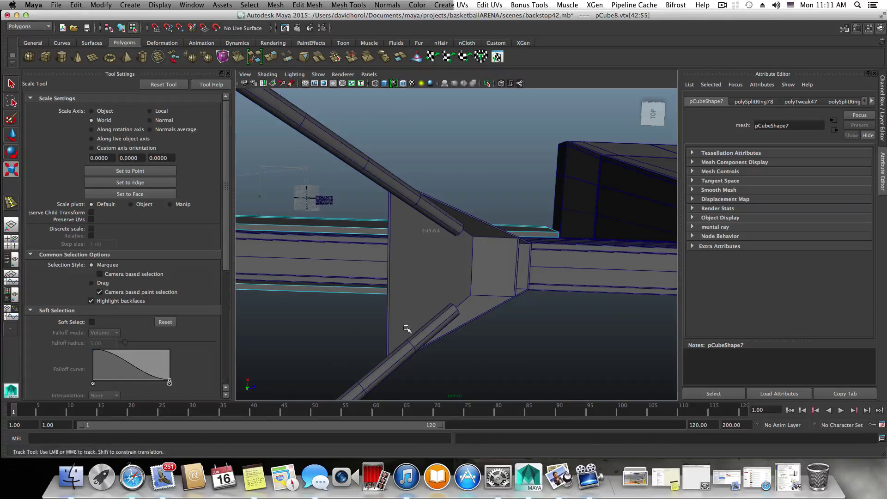
left_click(267, 74)
left_click(272, 168)
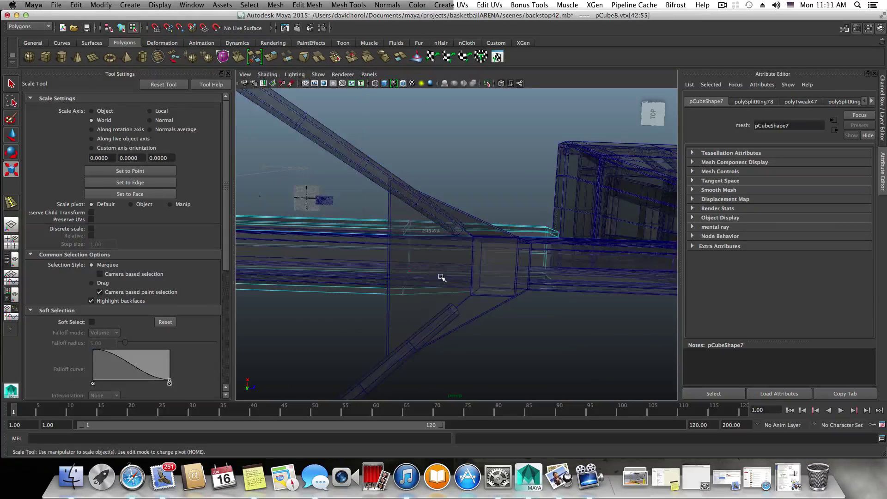
left_click_drag(459, 258, 390, 199, "alt")
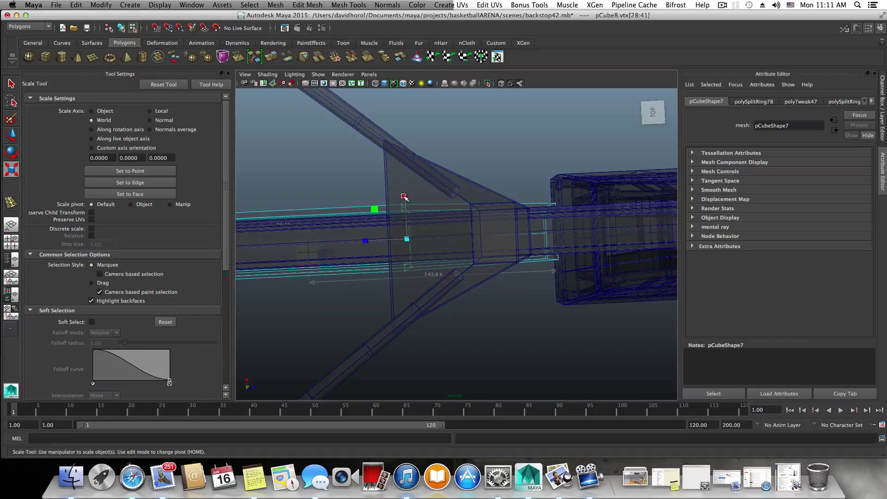
left_click_drag(405, 198, 405, 199)
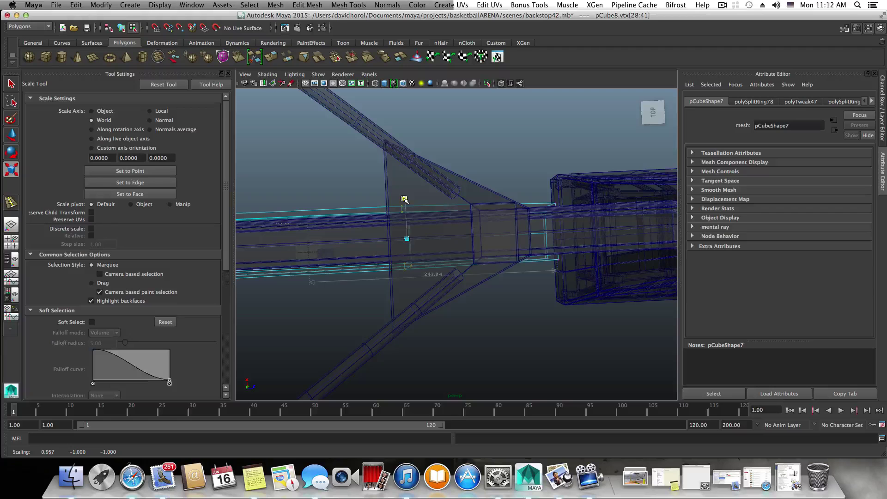
Step: Examine the panel's far end around the arm behind the brace gusset, turning off X-ray shading
middle_click_drag(513, 264, 370, 270, "alt")
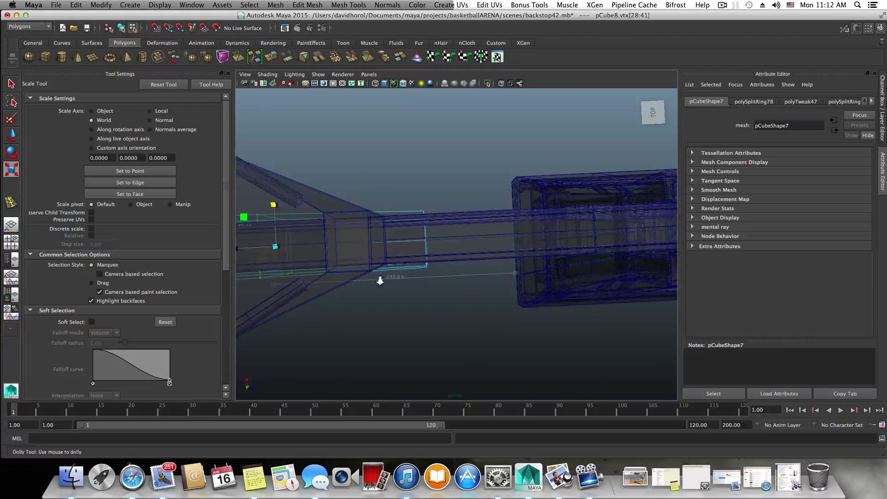
right_click_drag(380, 281, 475, 292, "alt")
middle_click_drag(474, 292, 444, 233, "alt")
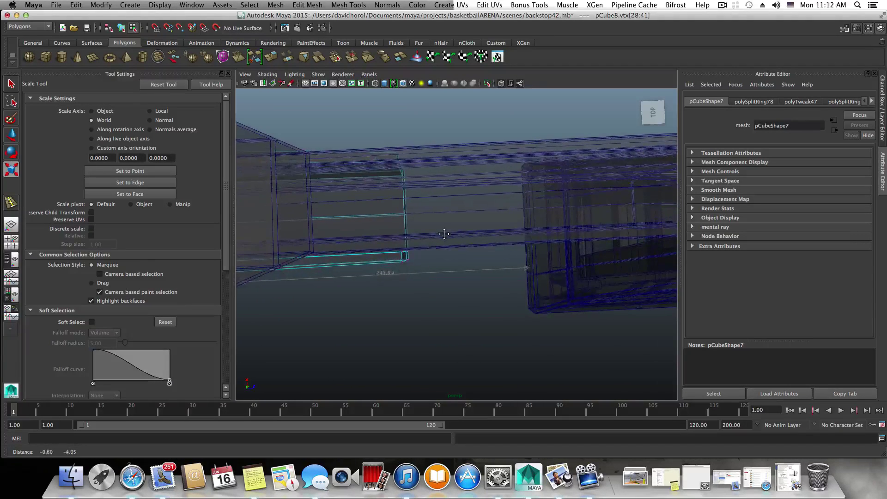
left_click_drag(461, 275, 362, 274, "alt")
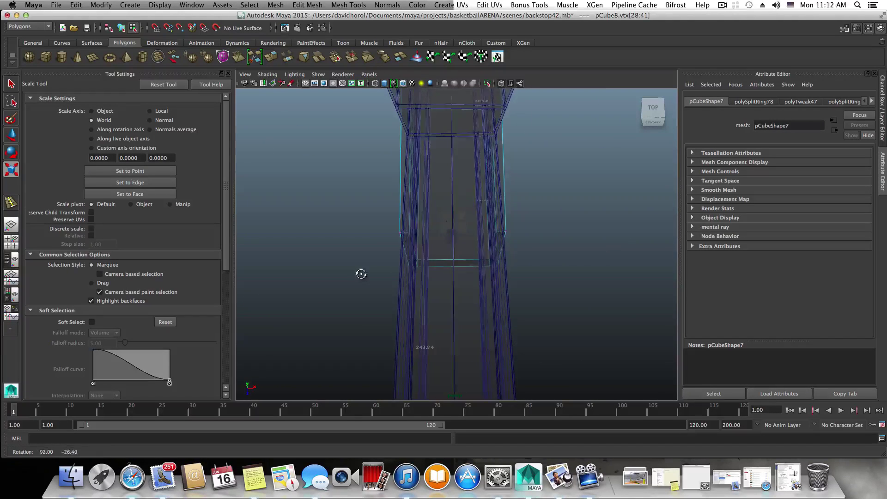
left_click(267, 74)
left_click(285, 170)
left_click_drag(464, 257, 382, 217, "alt")
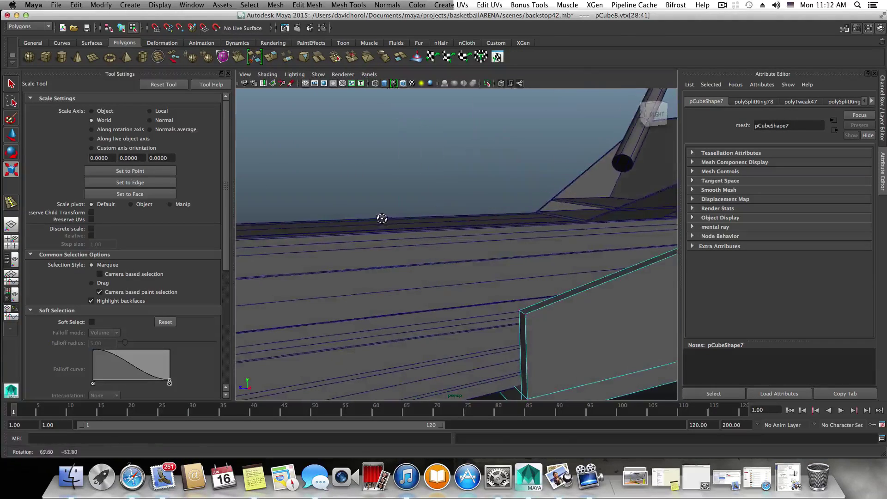
Step: Insert supporting edge loops beside the panel's tapered end section and beside the flare bends behind the brackets
key("F8")
left_click_drag(591, 347, 368, 313, "alt")
right_click_drag(368, 313, 322, 288, "shift")
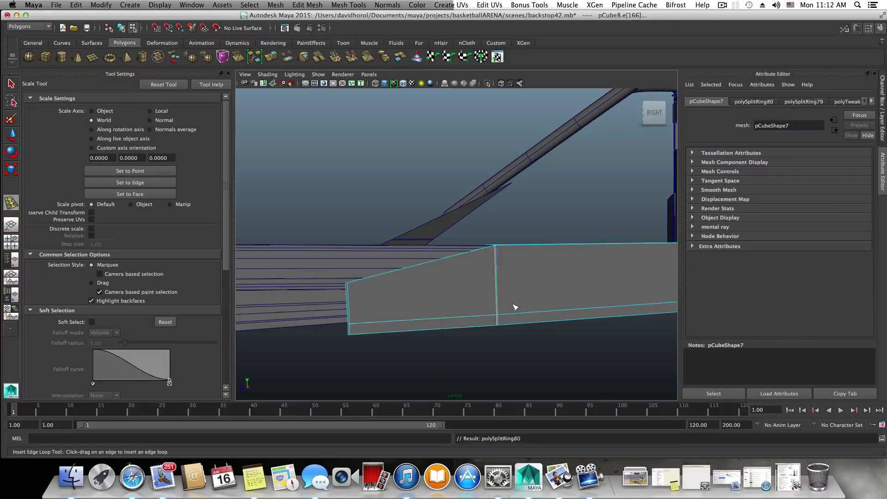
left_click_drag(515, 307, 445, 354, "alt")
left_click_drag(554, 359, 489, 252)
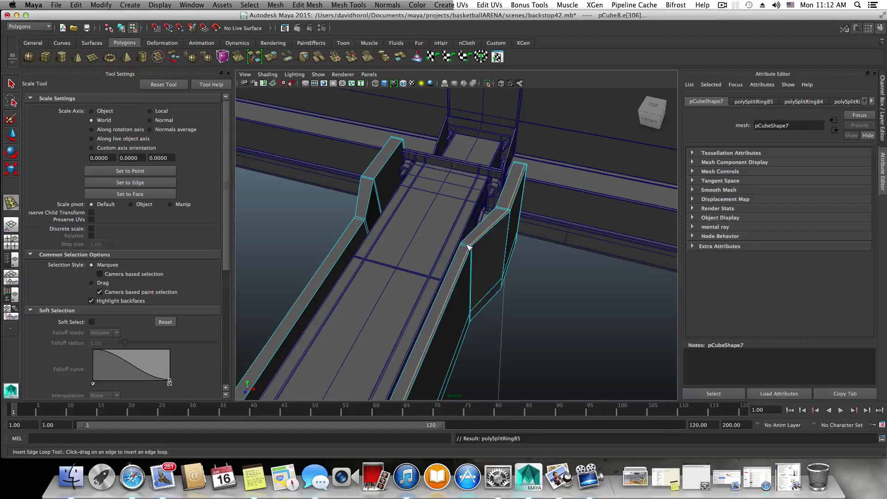
Step: Insert edge loops along the rims of the panel's side walls, across their thickness and just below the upper edges
left_click_drag(453, 265, 443, 237, "alt")
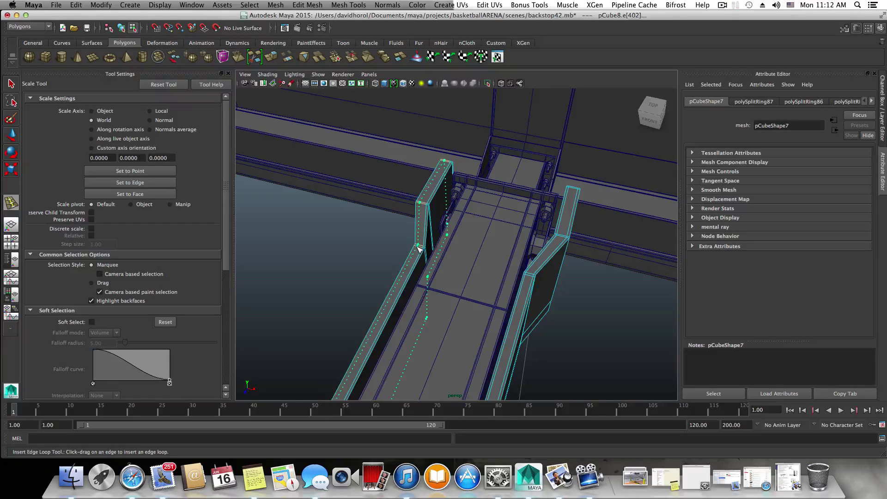
left_click_drag(418, 249, 418, 248)
left_click_drag(503, 292, 400, 245, "alt")
middle_click_drag(500, 296, 503, 296, "alt")
left_click_drag(503, 296, 496, 230, "alt")
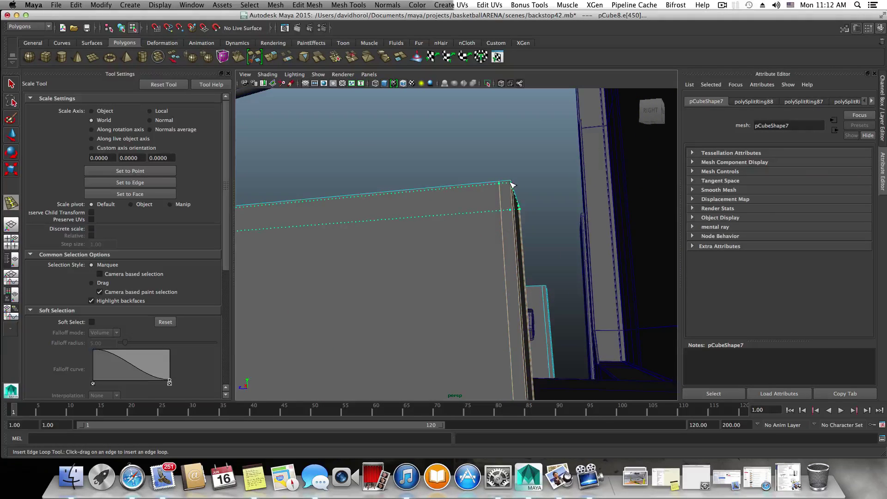
left_click_drag(547, 299, 547, 290)
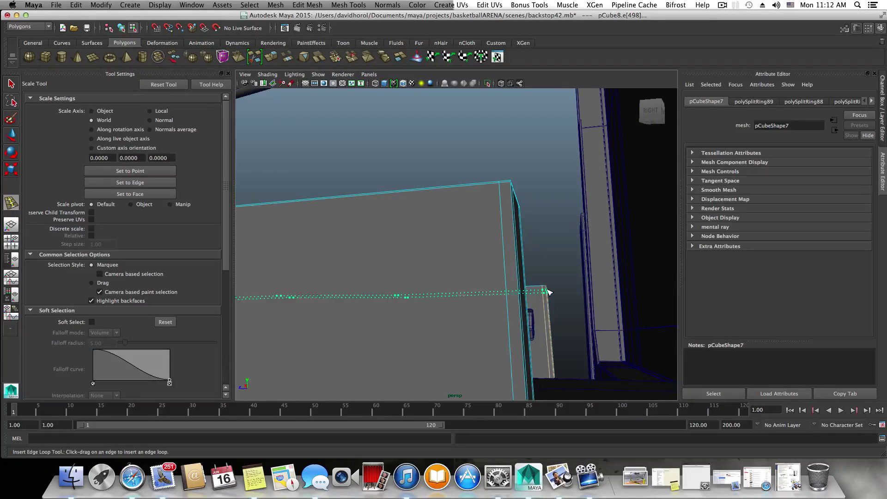
Step: Insert supporting edge loops along the lower part of the panel's sides, near its underside corners
left_click_drag(557, 327, 536, 270, "alt")
middle_click_drag(536, 269, 519, 161, "alt")
left_click_drag(503, 311, 400, 294, "alt")
scroll(506, 305, "down", 5)
scroll(400, 294, "up", 2)
right_click_drag(400, 294, 428, 303, "alt")
left_click_drag(428, 305, 431, 318, "alt")
scroll(437, 319, "down", 10)
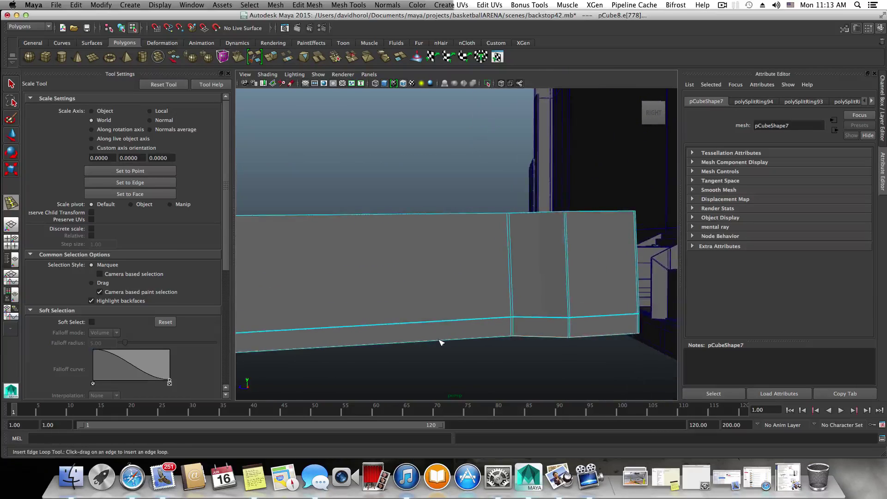
Step: Check the panel in wireframe and smooth preview, examine its flare around the brackets, and return it to unsmoothed display
key("4")
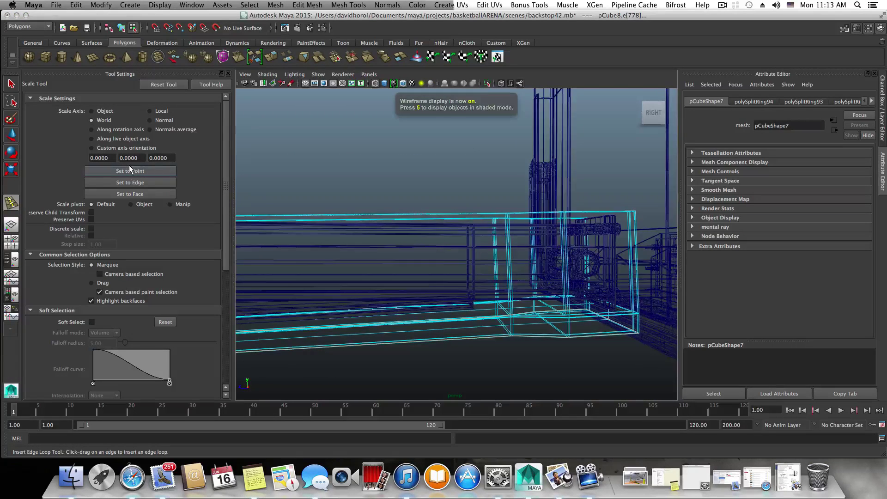
key("6")
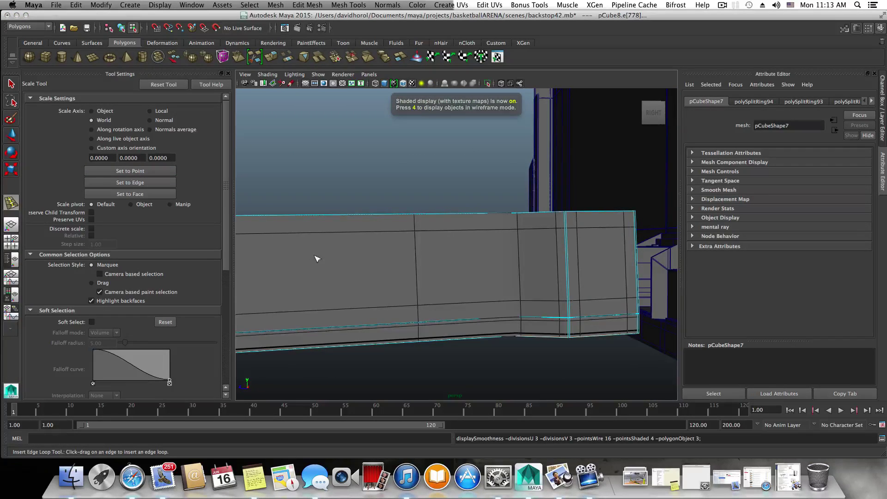
scroll(323, 263, "down", 3)
left_click_drag(321, 265, 445, 347, "alt")
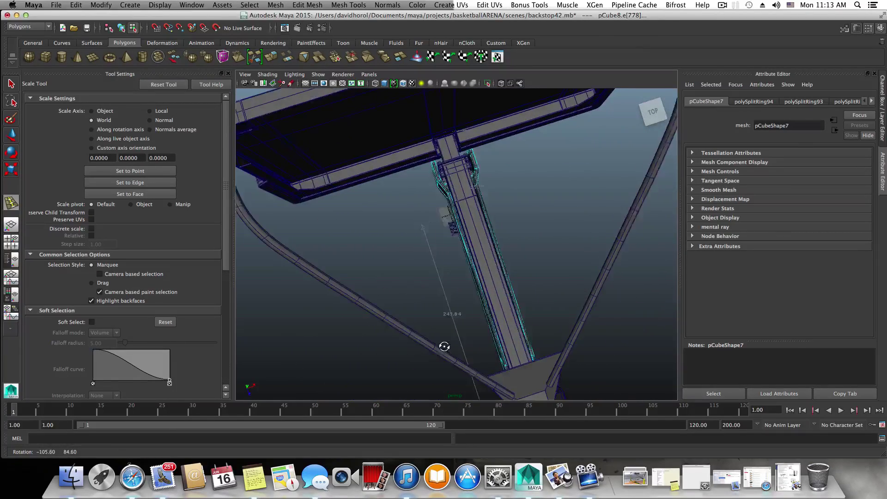
right_click_drag(445, 346, 519, 245, "alt")
middle_click_drag(488, 157, 478, 281, "alt")
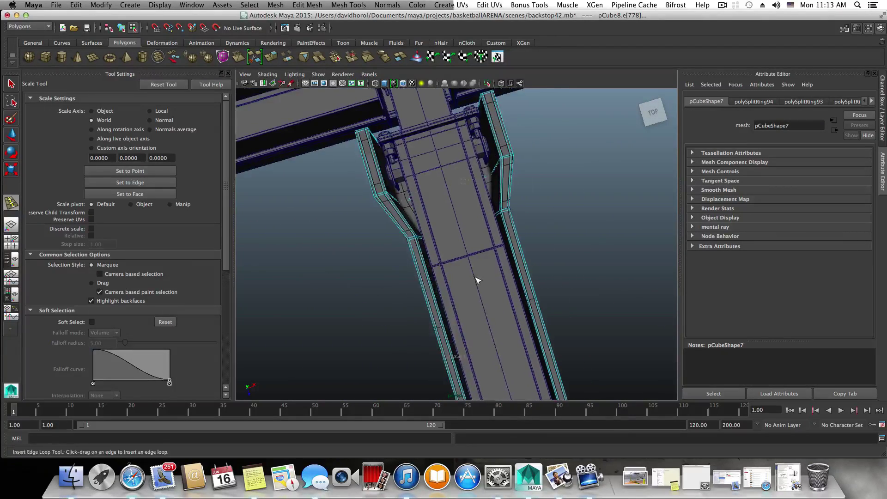
key("1")
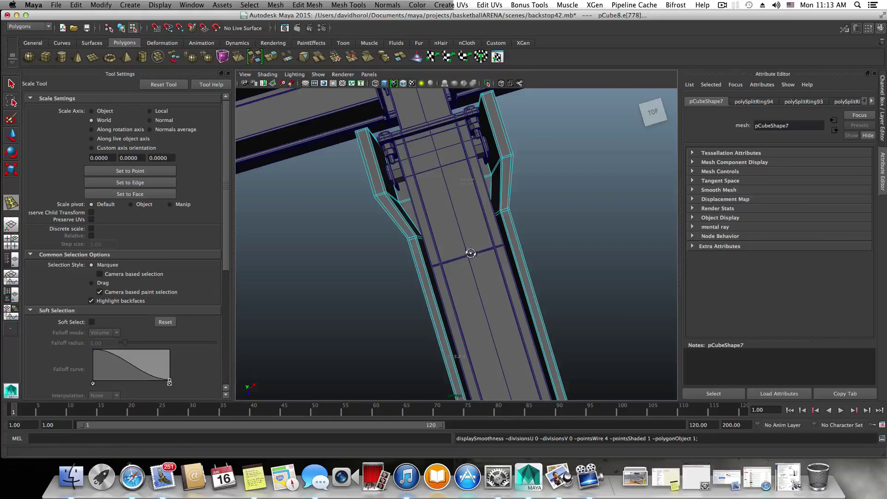
Step: Insert an edge loop along each long side of the panel's underside, just inside the corner edges
left_click_drag(470, 253, 459, 253, "alt")
right_click_drag(460, 254, 605, 275, "alt")
middle_click_drag(577, 266, 494, 293, "alt")
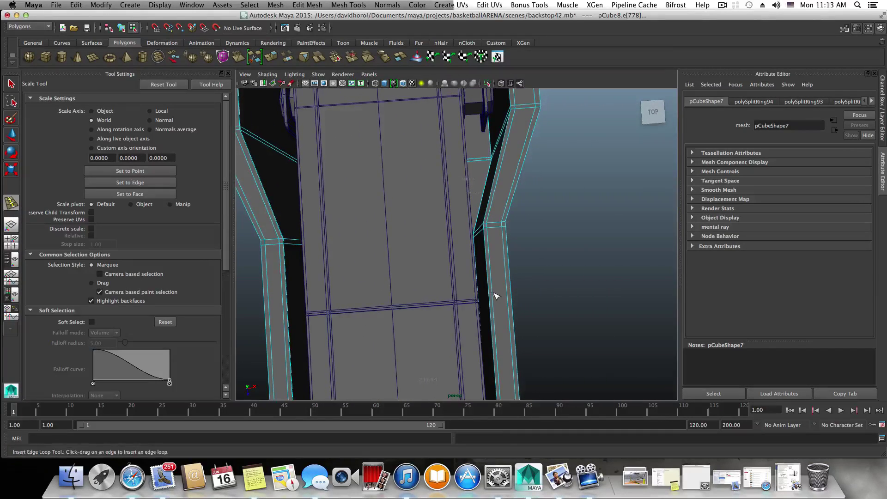
left_click_drag(496, 296, 411, 214, "alt")
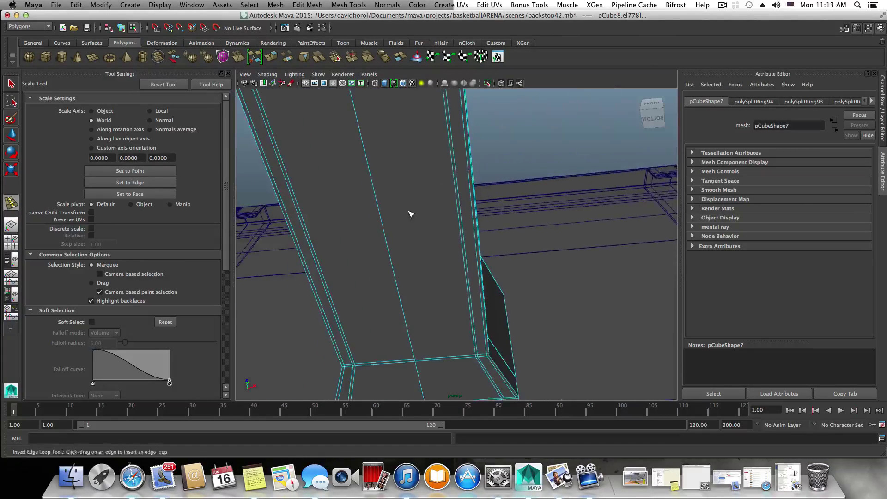
right_click_drag(411, 213, 390, 216, "alt")
left_click_drag(390, 216, 430, 256, "alt")
middle_click_drag(430, 256, 410, 170, "alt")
right_click_drag(333, 292, 511, 384, "alt")
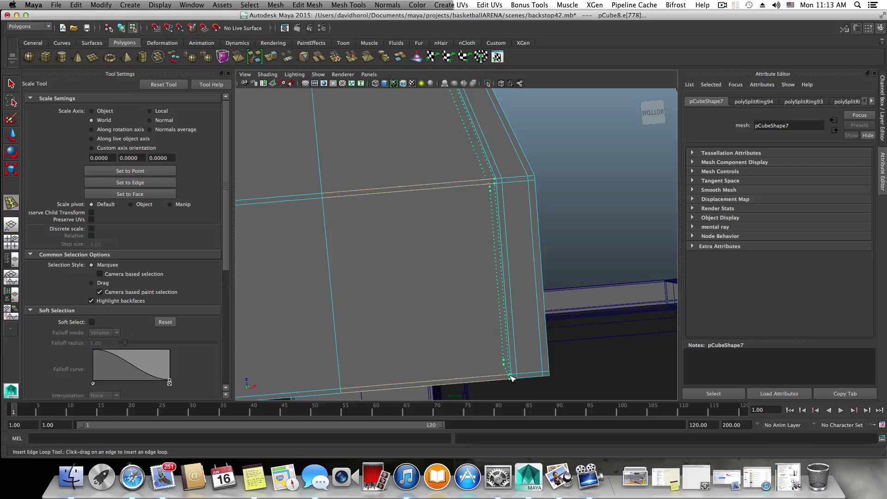
left_click_drag(469, 365, 567, 330, "alt")
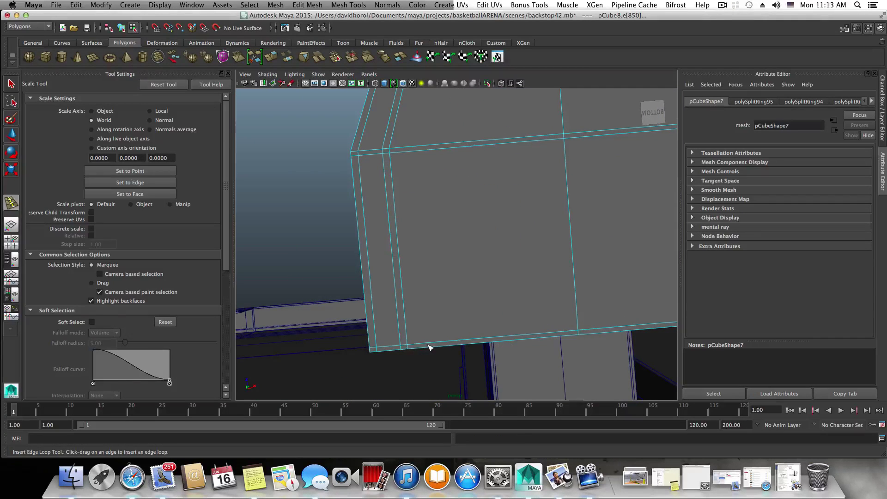
left_click_drag(410, 345, 410, 344)
right_click_drag(578, 339, 517, 328, "alt")
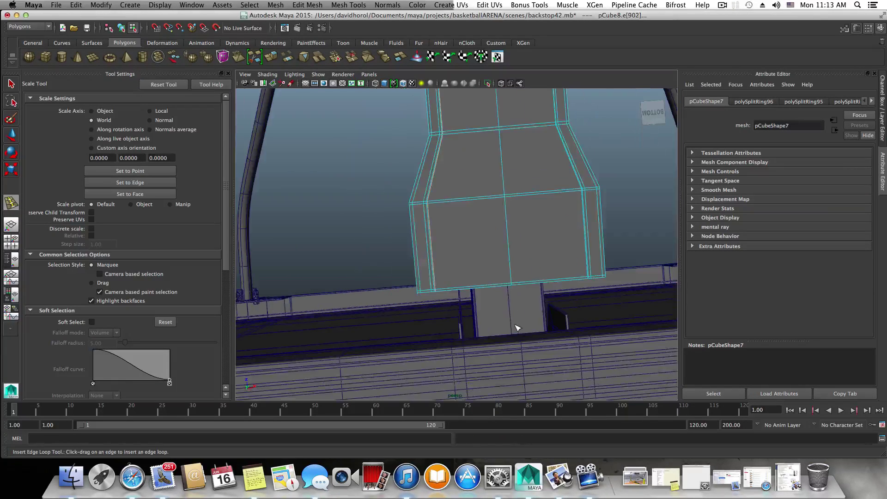
Step: Display the arm panel in smooth preview, return to object selection, and view it on the whole backstop
key("3")
left_click_drag(553, 221, 495, 353, "alt")
left_click_drag(521, 335, 455, 245, "alt")
key("F8")
scroll(455, 247, "down", 10)
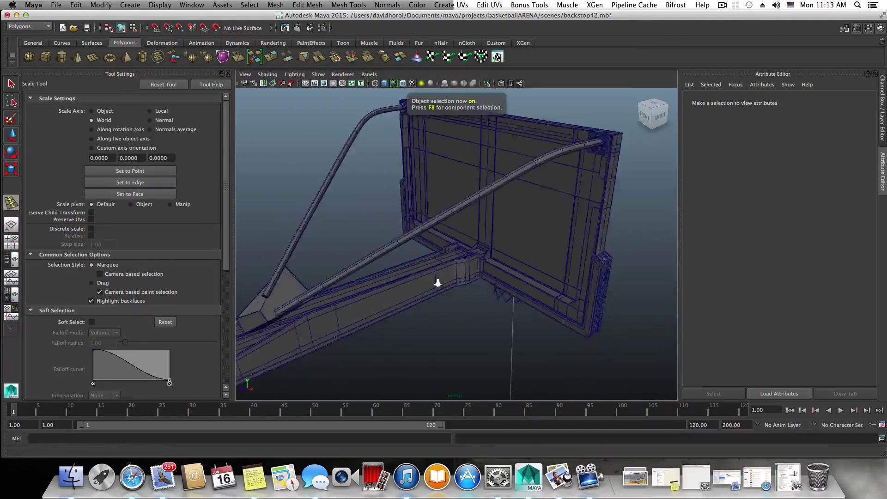
middle_click_drag(408, 325, 467, 264, "alt")
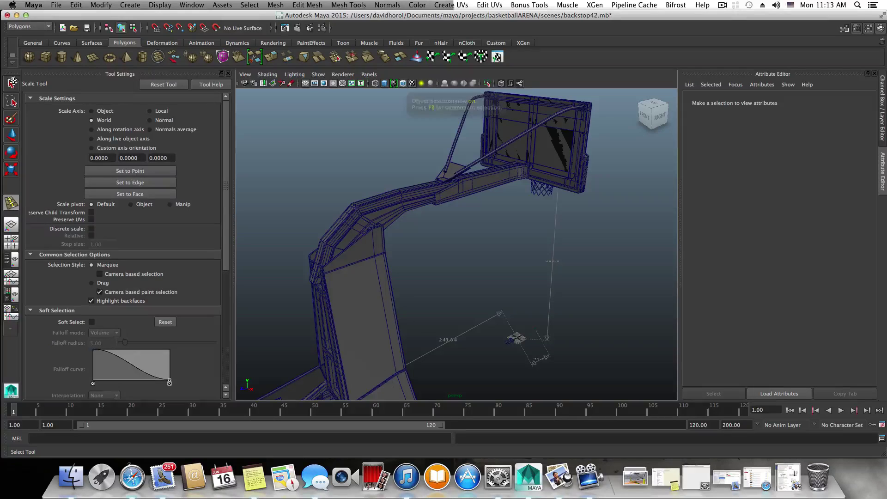
Step: Preview the large lower cover smoothed and examine its upper end around the arm
key("q")
left_click(361, 300)
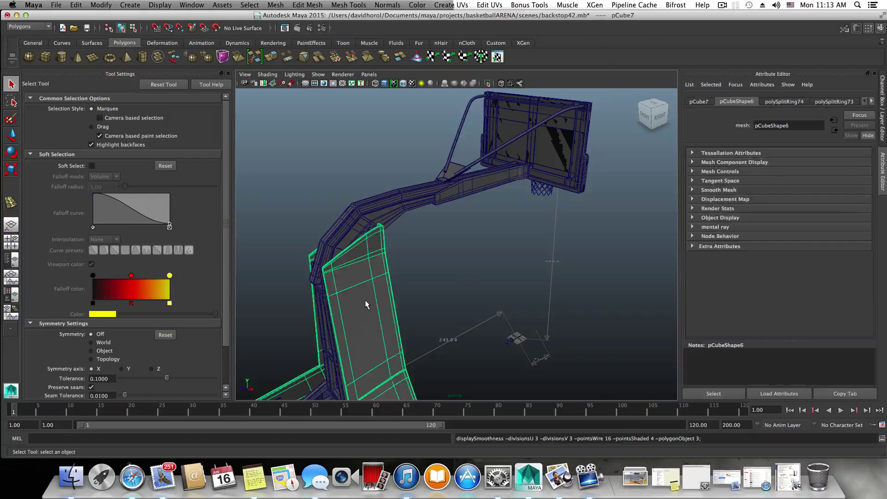
left_click(433, 296)
left_click_drag(411, 323, 543, 310, "alt")
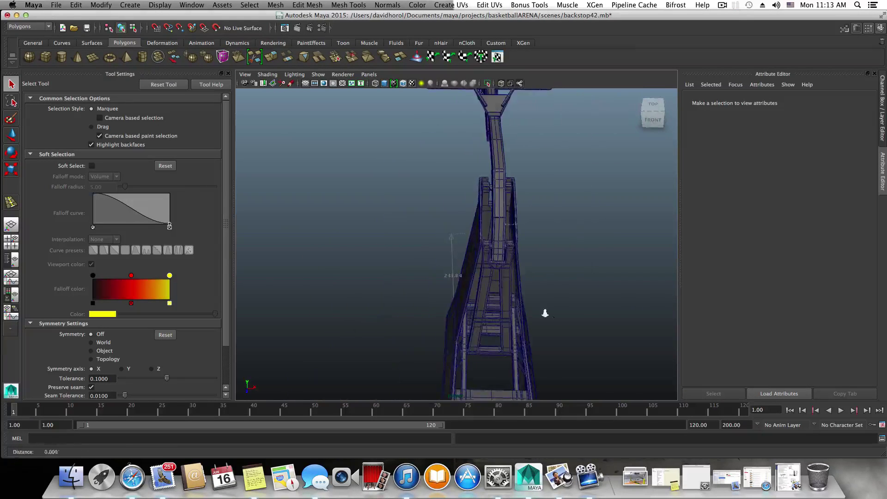
right_click_drag(543, 309, 603, 303, "alt")
middle_click_drag(603, 302, 536, 352, "alt")
right_click_drag(536, 353, 521, 262, "alt")
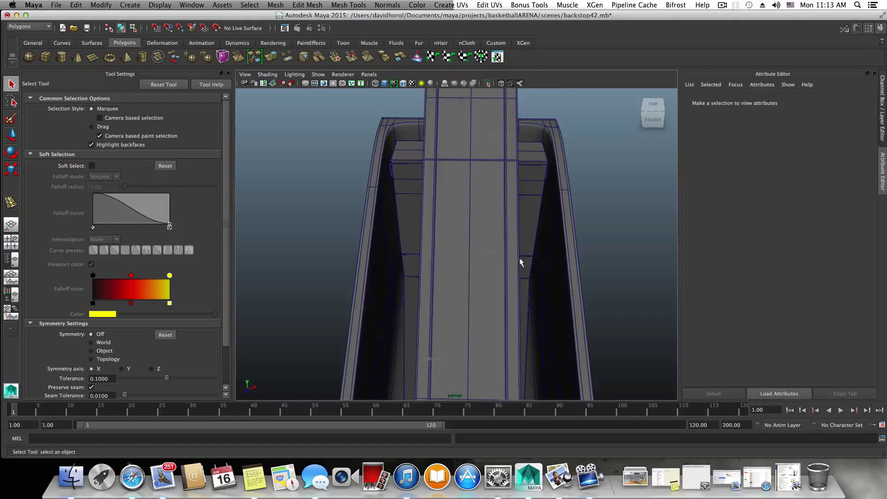
left_click_drag(521, 262, 518, 307, "alt")
Step: Insert an edge loop beside the inner corner at the lower cover's upper end
left_click(416, 286)
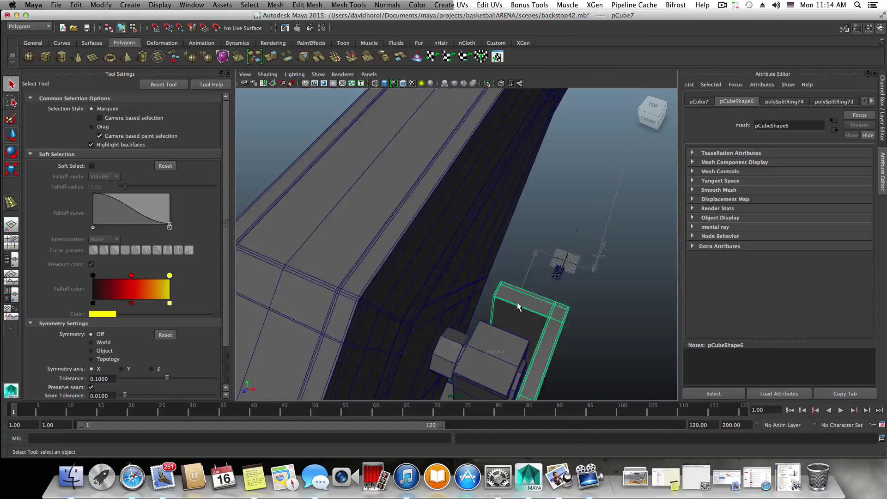
right_click_drag(526, 307, 455, 283, "shift")
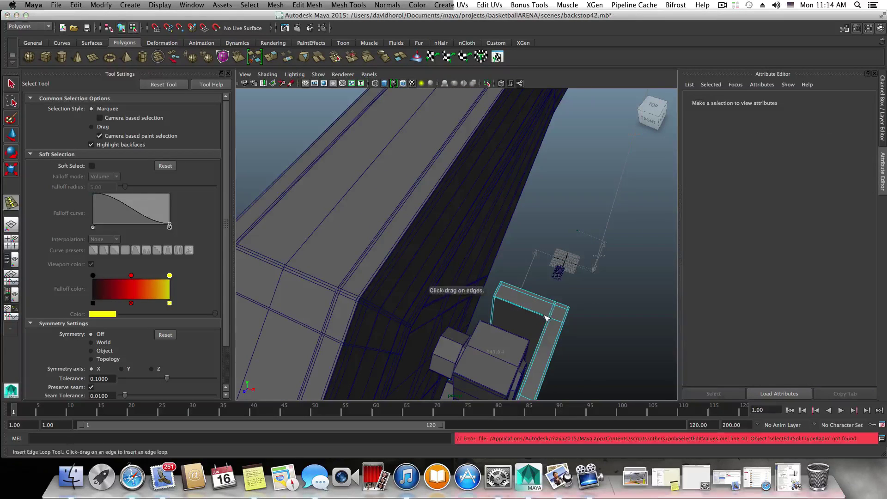
left_click(549, 319)
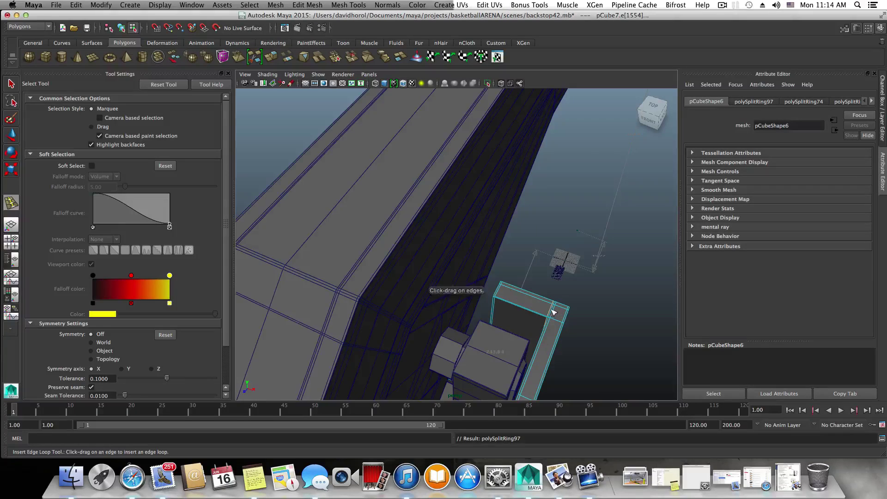
Step: Insert a matching edge loop beside the inner corner at the upper end of the lower cover's opposite side
left_click_drag(504, 311, 478, 329, "alt")
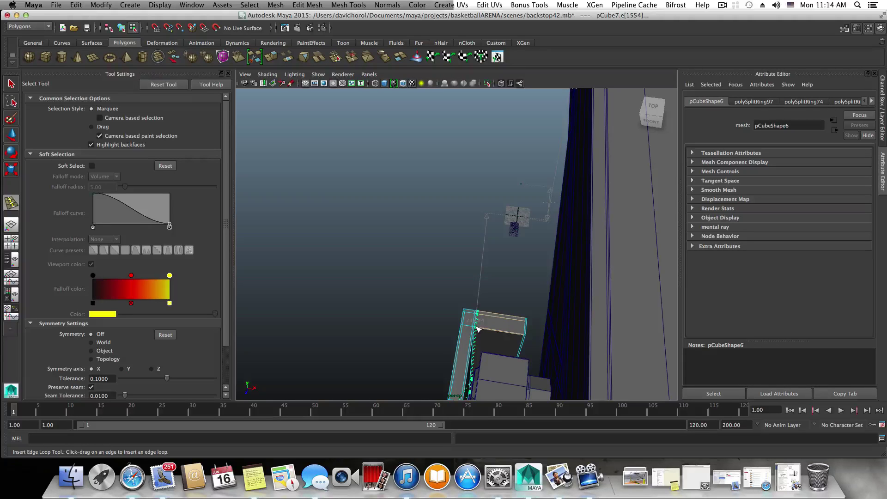
left_click_drag(477, 329, 479, 331)
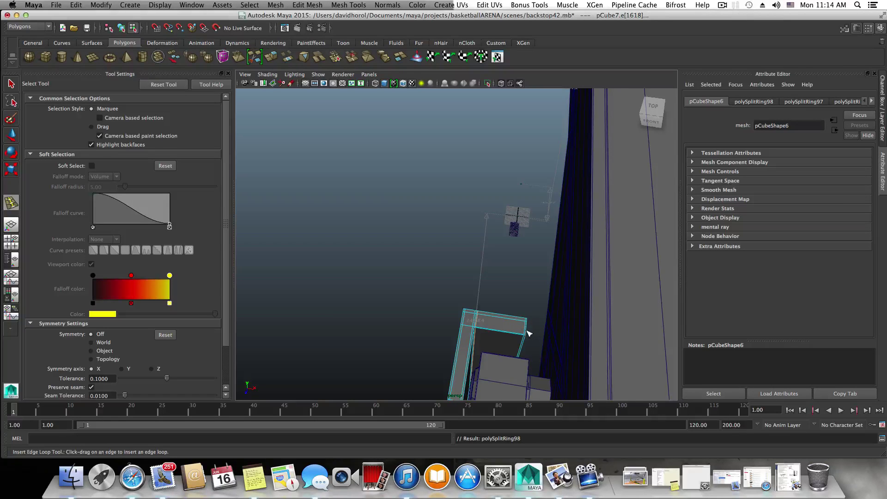
Step: Examine the supporting edge loops around the lower cover's upper inner corners and along its side near the bracket
mouse_move(526, 331)
left_mouse_down("alt")
mouse_move(520, 326)
mouse_move(548, 337)
mouse_move(540, 334)
left_mouse_up("alt")
scroll(536, 332, "down", 3)
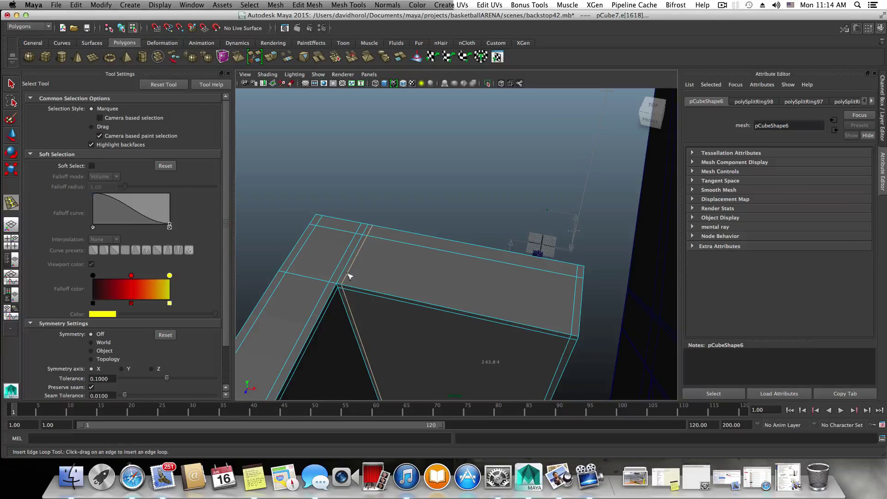
scroll(378, 294, "down", 5)
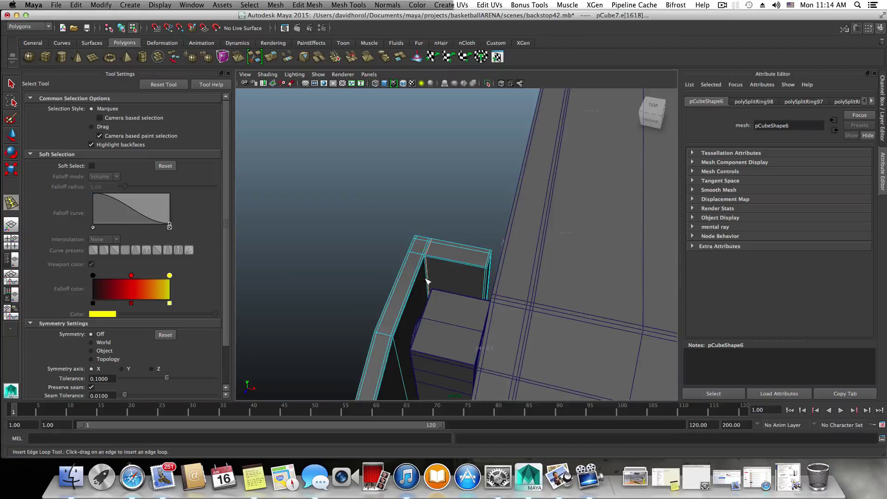
scroll(427, 280, "up", 5)
middle_click_drag(378, 298, 406, 297, "alt")
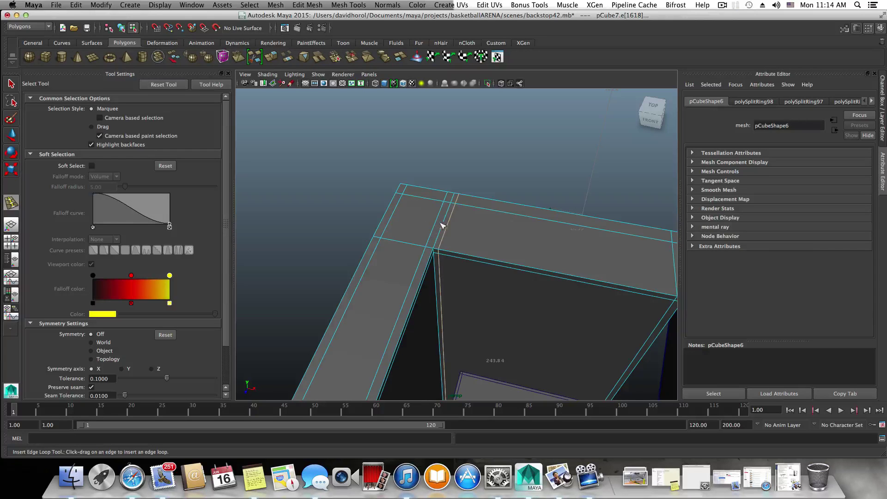
left_click_drag(428, 261, 513, 300, "alt")
middle_click_drag(548, 307, 439, 301, "alt")
scroll(497, 287, "down", 3)
scroll(424, 296, "up", 5)
scroll(452, 316, "down", 8)
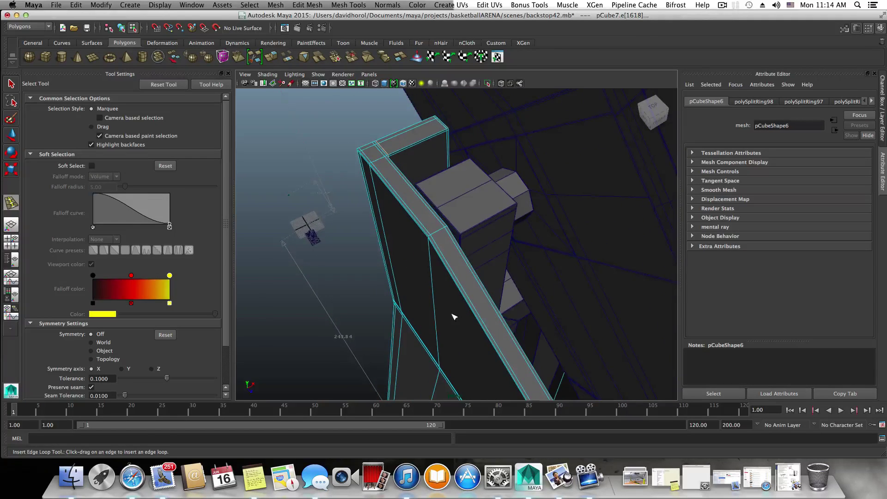
left_click_drag(438, 306, 452, 297, "alt")
Step: Return to object selection and select the large lower cover
key("F8")
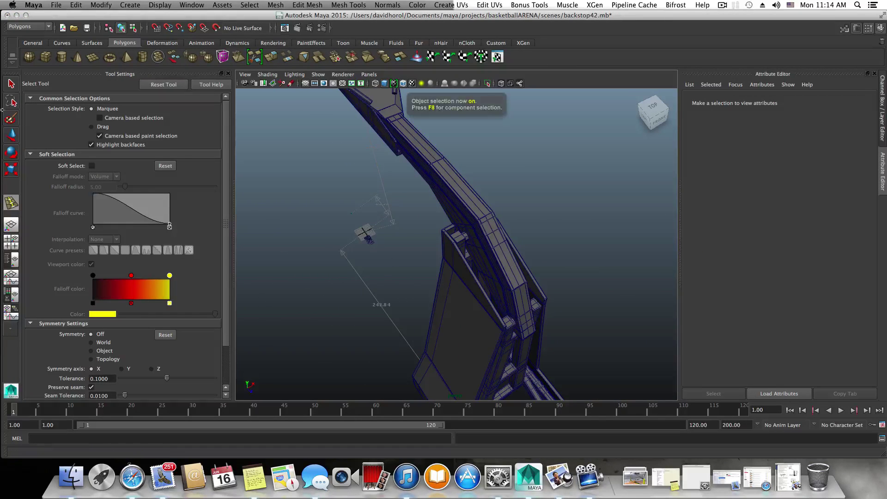
key("q")
left_click(446, 277)
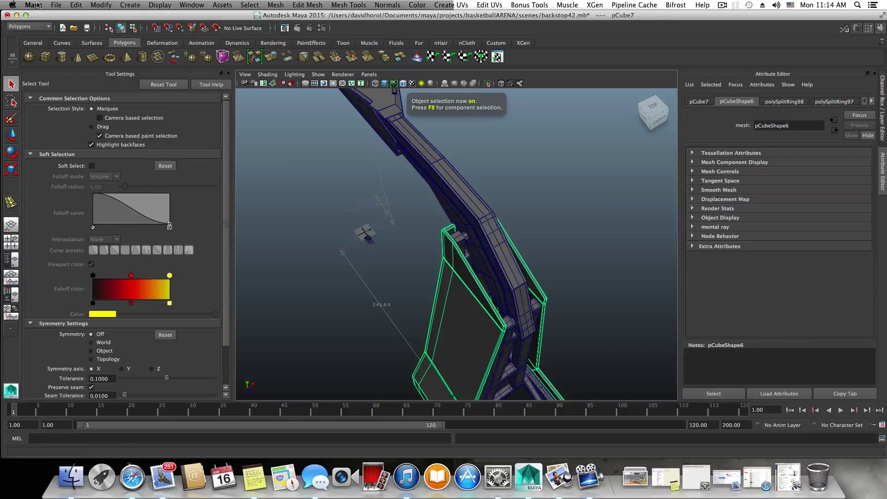
Step: Save the scene under the new file name backstop43.mb
left_click(56, 4)
left_click(70, 51)
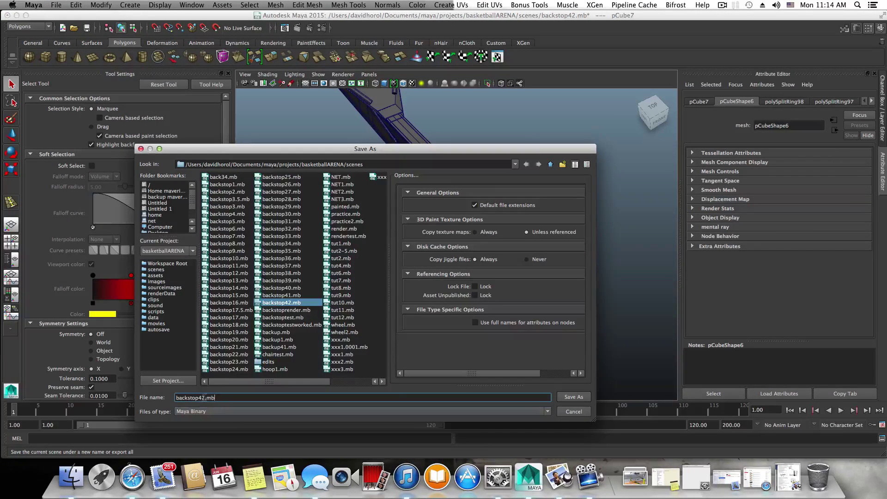
left_click(203, 398)
key("BackSpace")
type("3")
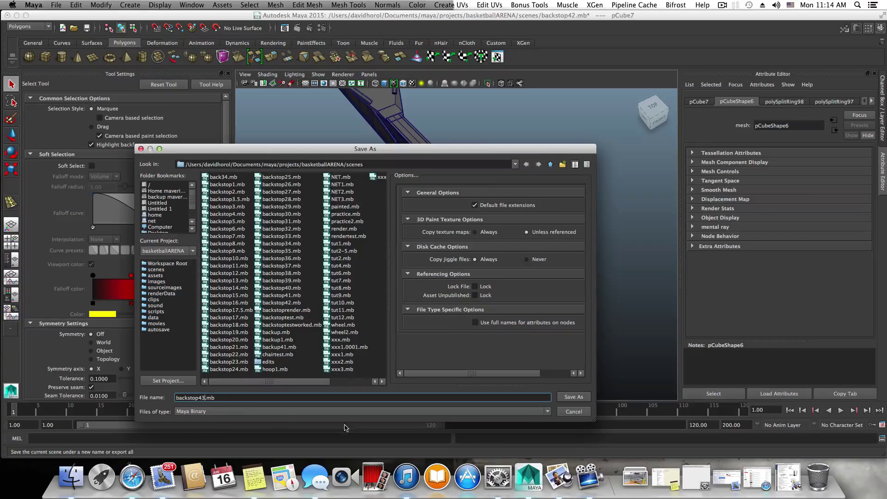
left_click(584, 398)
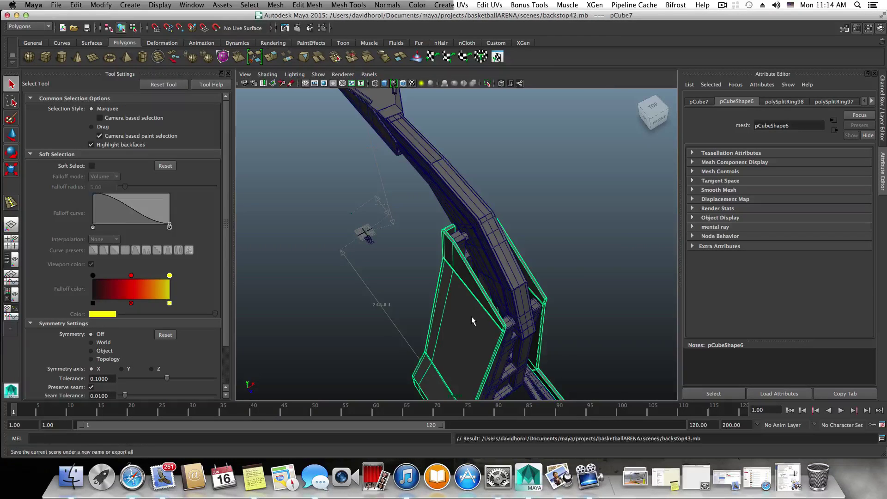
Step: Select the vertices at the lower cover's base end farthest from the hoop and scale them apart in width to clear the wheels
left_click_drag(464, 323, 309, 281, "alt")
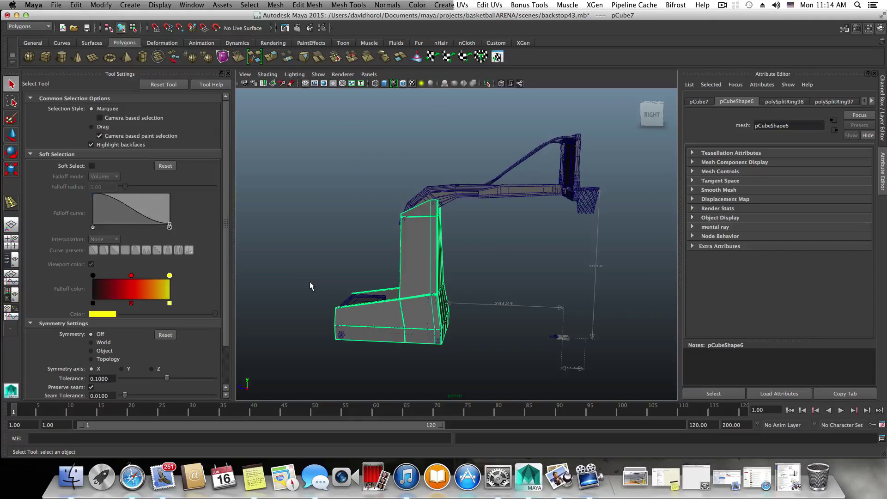
left_click_drag(407, 360, 473, 350, "alt")
middle_click_drag(473, 350, 455, 301, "alt")
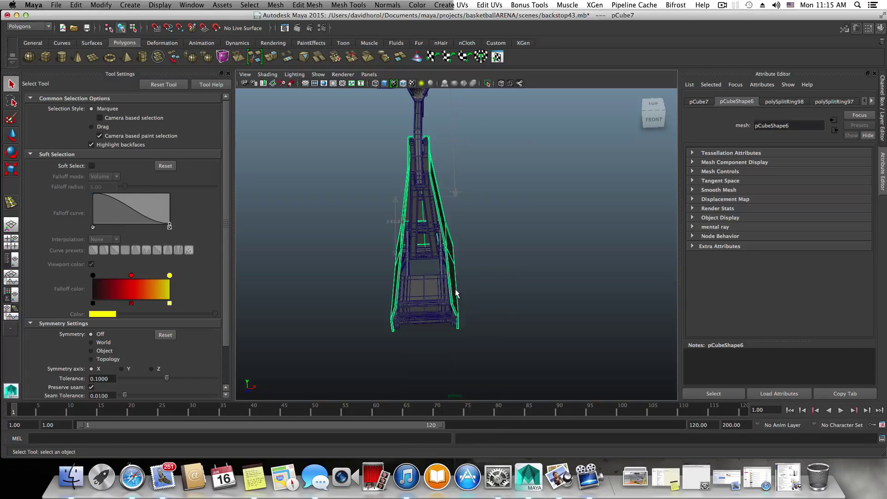
right_click_drag(455, 291, 413, 276)
left_click_drag(418, 325, 418, 336, "alt")
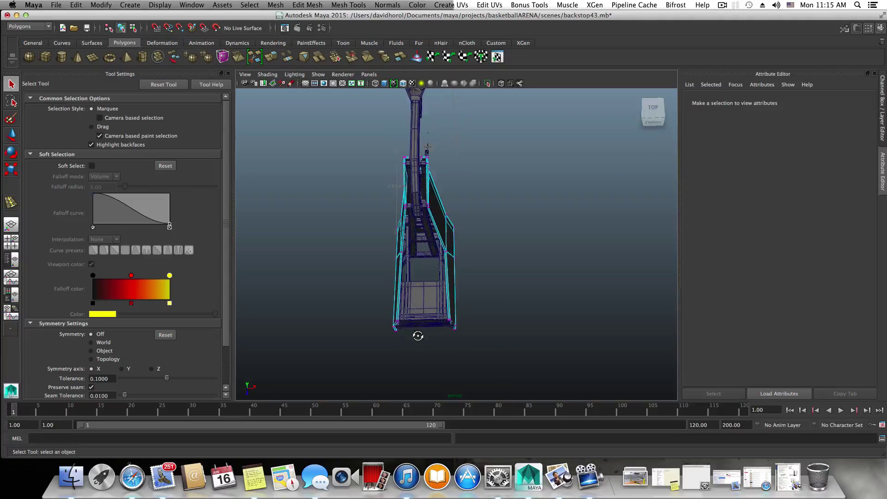
left_click_drag(377, 309, 470, 368)
scroll(464, 348, "up", 3)
middle_click_drag(464, 348, 476, 280, "alt")
key("r")
left_click_drag(468, 276, 466, 241)
Step: Inspect the clearance between the cover's widened end and the wheels, and return to object selection
scroll(433, 266, "up", 1)
right_click_drag(433, 266, 612, 311, "alt")
left_click_drag(592, 308, 587, 309, "alt")
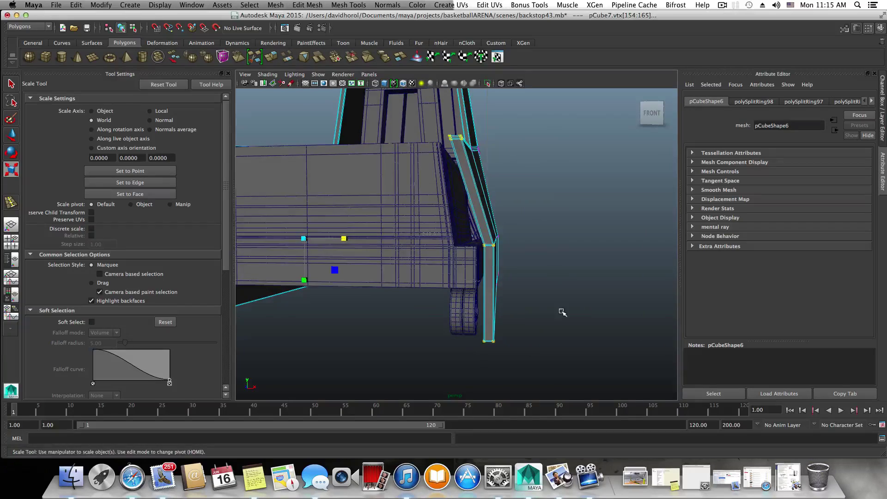
middle_click_drag(558, 311, 586, 341, "alt")
left_click_drag(576, 342, 550, 277, "alt")
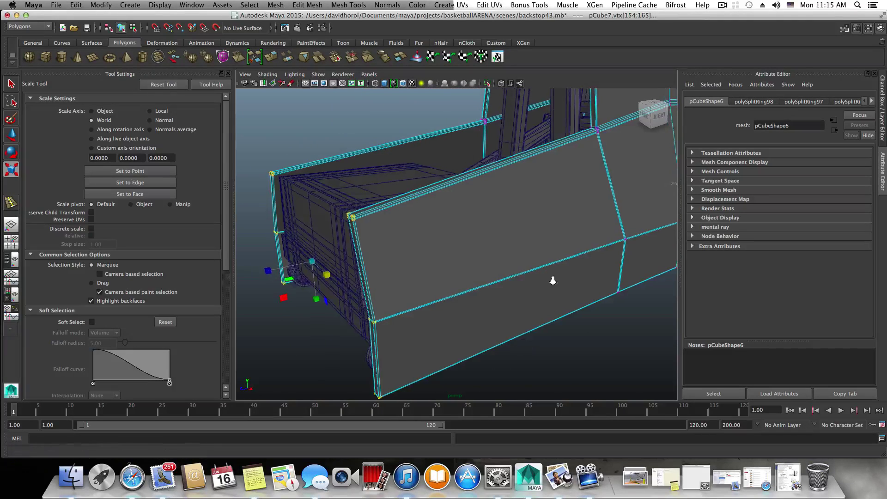
right_click_drag(551, 278, 458, 317, "alt")
left_click_drag(458, 318, 525, 328, "alt")
key("F8")
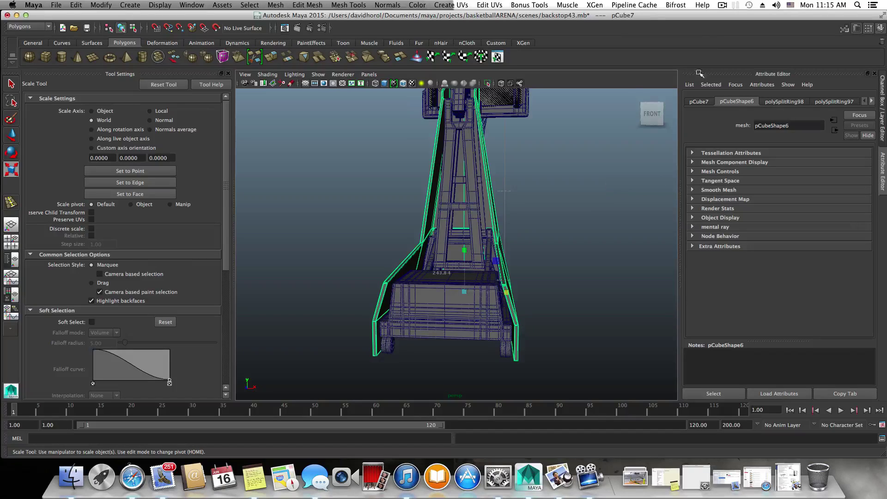
left_click(723, 5)
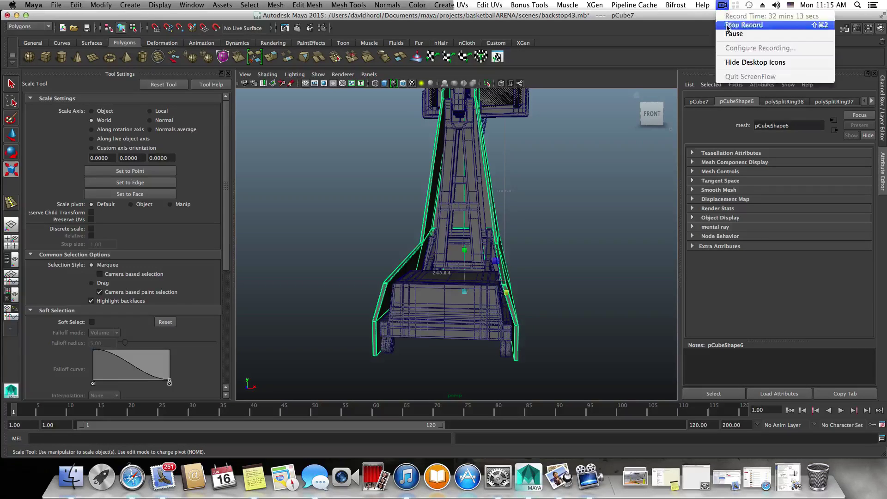